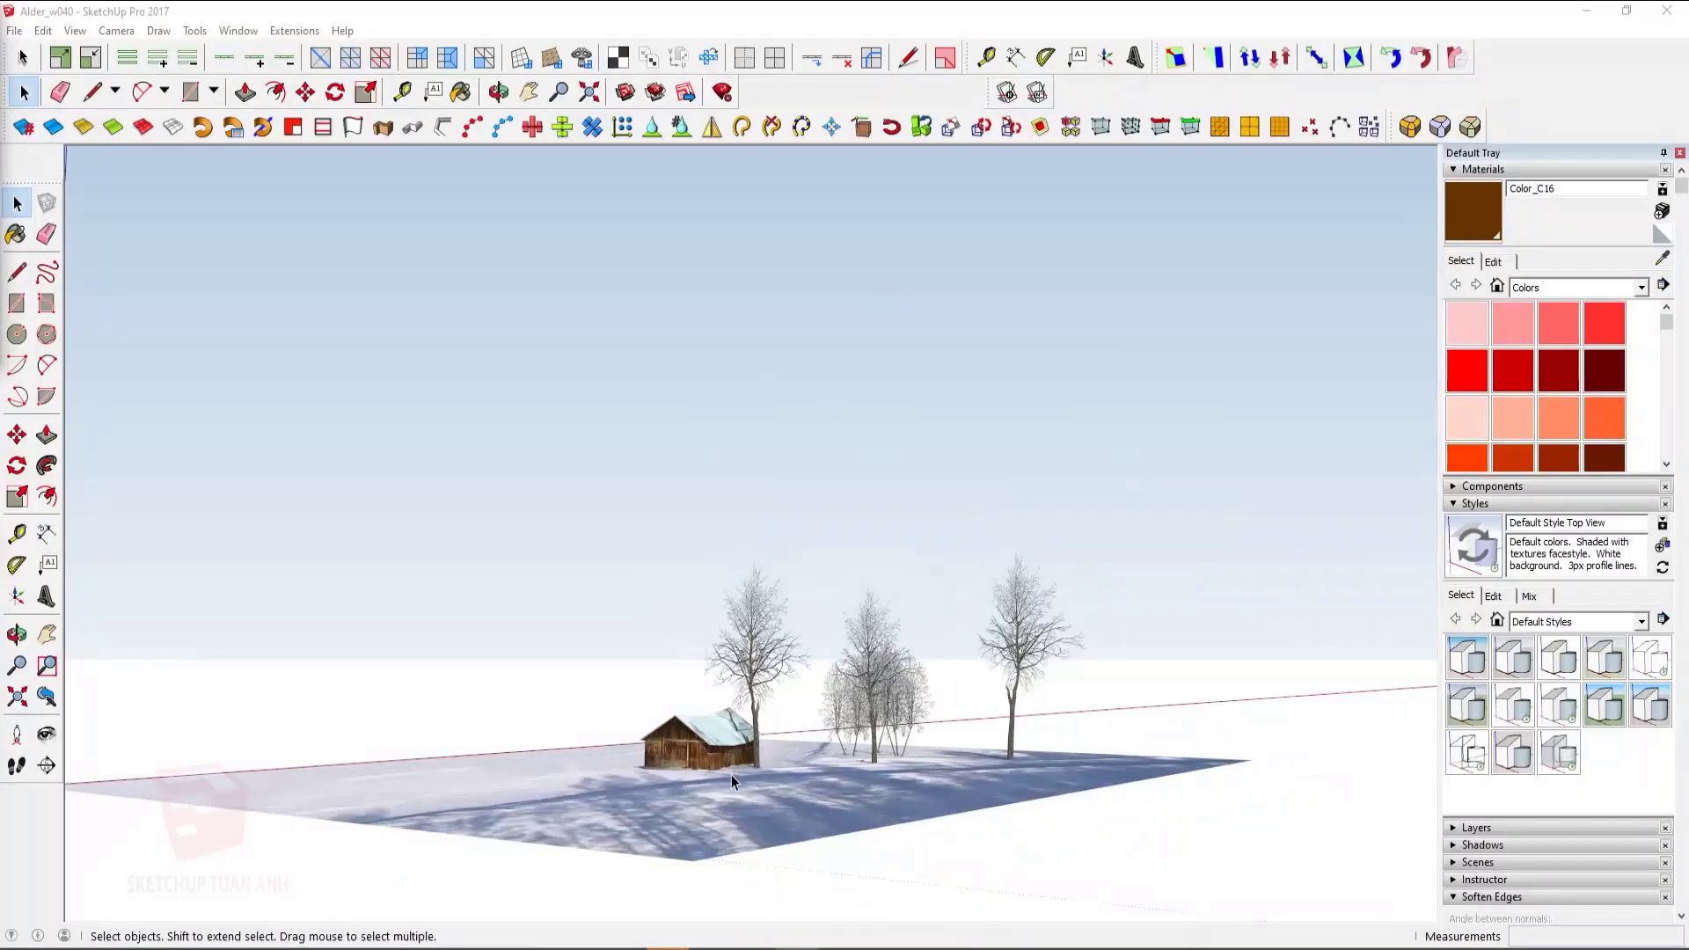
# Zoom and orbit around the cabin and trees to view them from other sides.
pyautogui.scroll(-3, 731, 775)
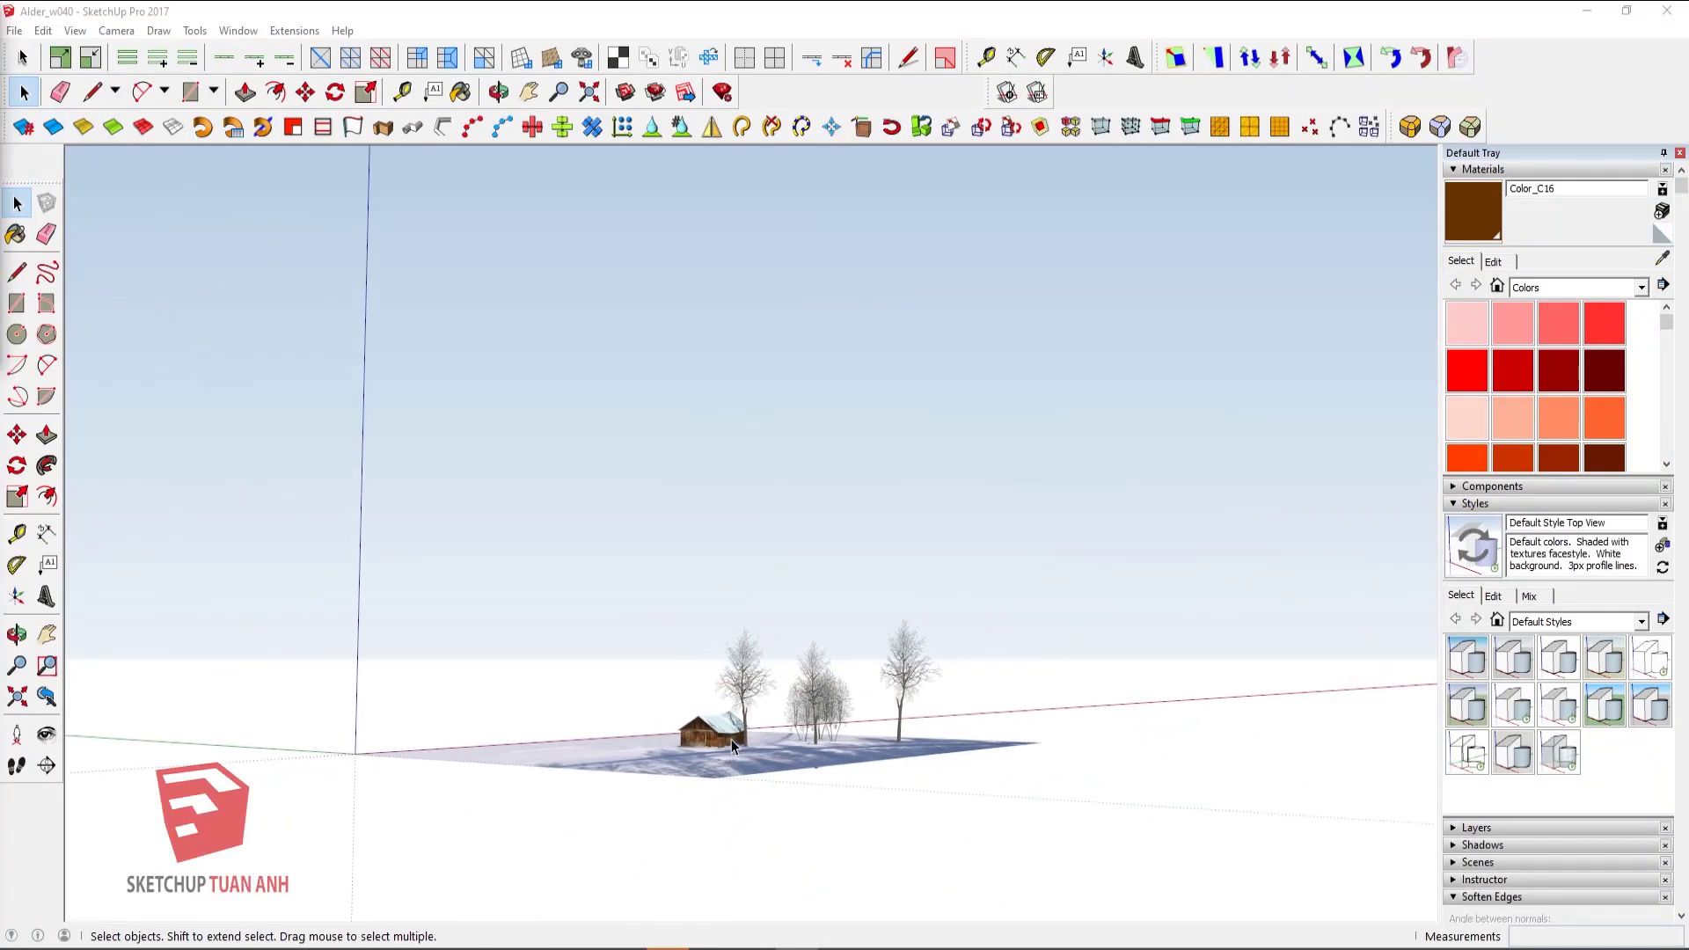
pyautogui.scroll(1, 725, 735)
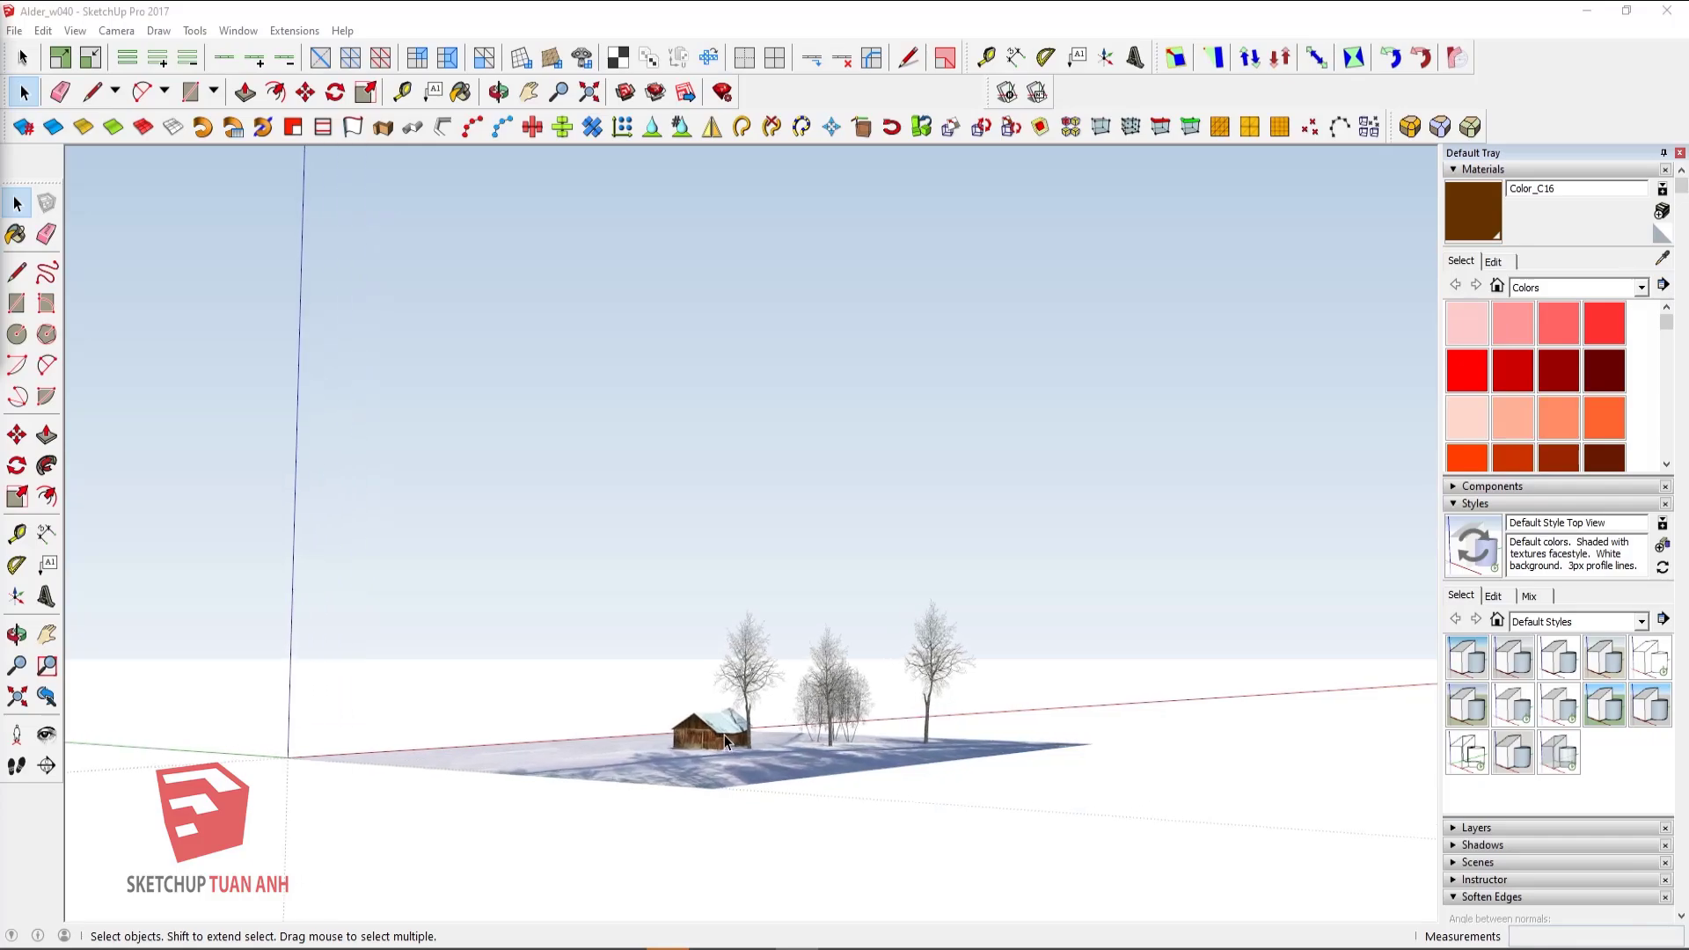
pyautogui.scroll(2, 725, 735)
pyautogui.scroll(3, 725, 735)
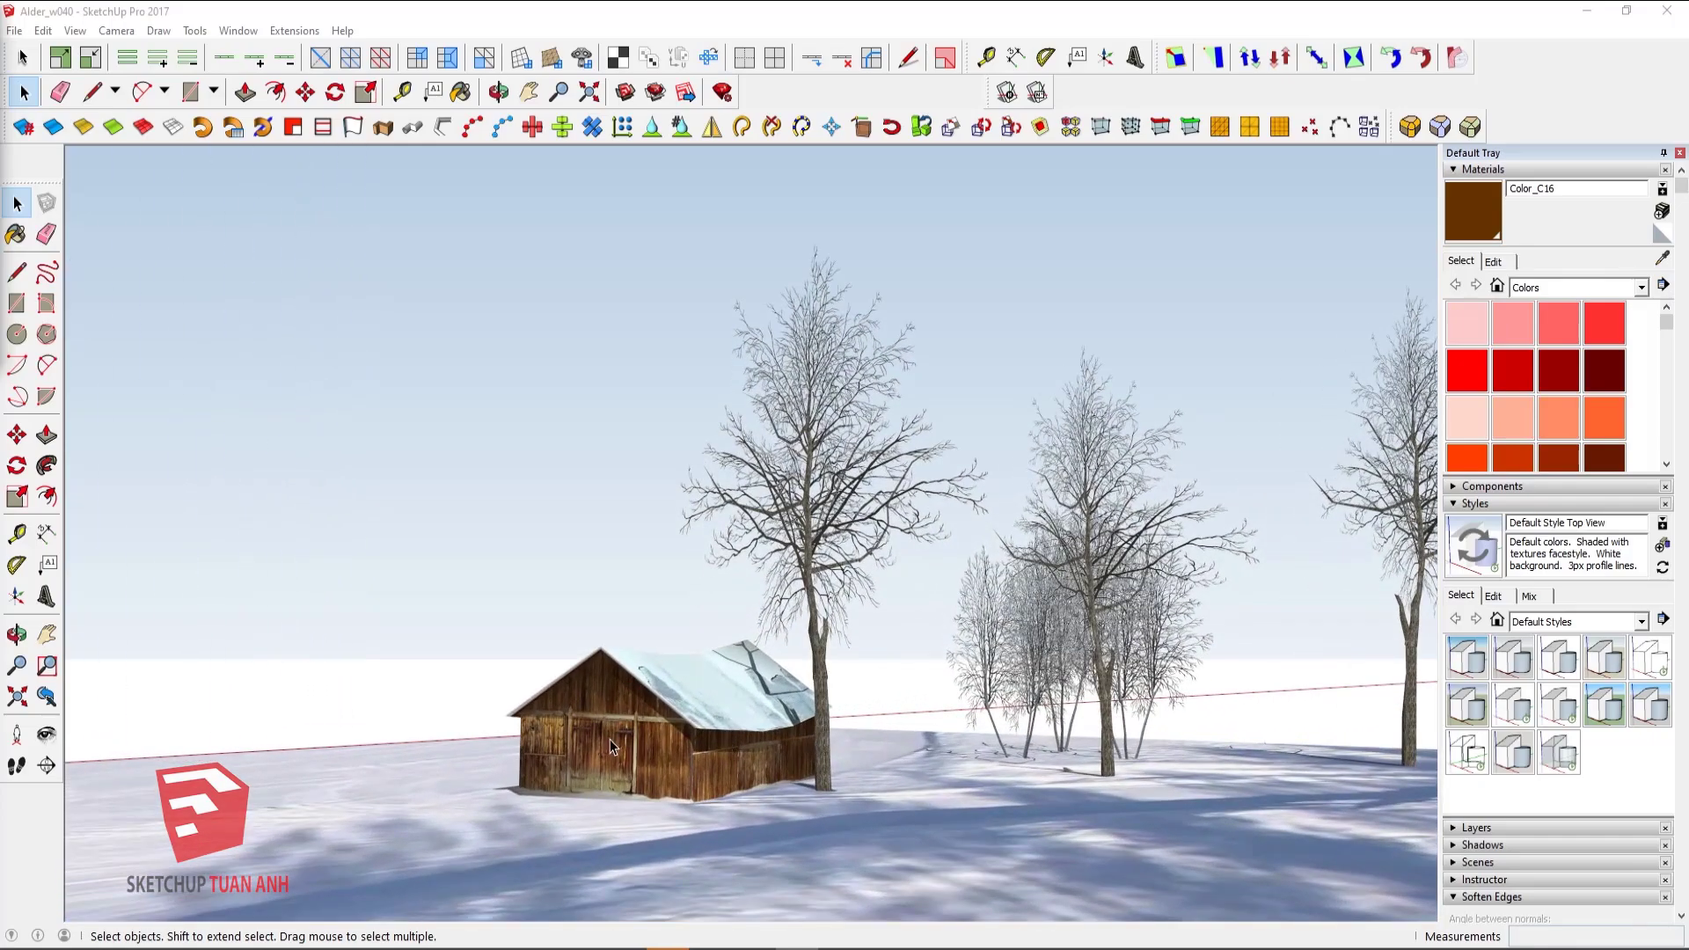
pyautogui.moveTo(610, 739)
pyautogui.mouseDown(button='middle')
pyautogui.moveTo(1188, 774)
pyautogui.moveTo(447, 753)
pyautogui.mouseUp(button='middle')
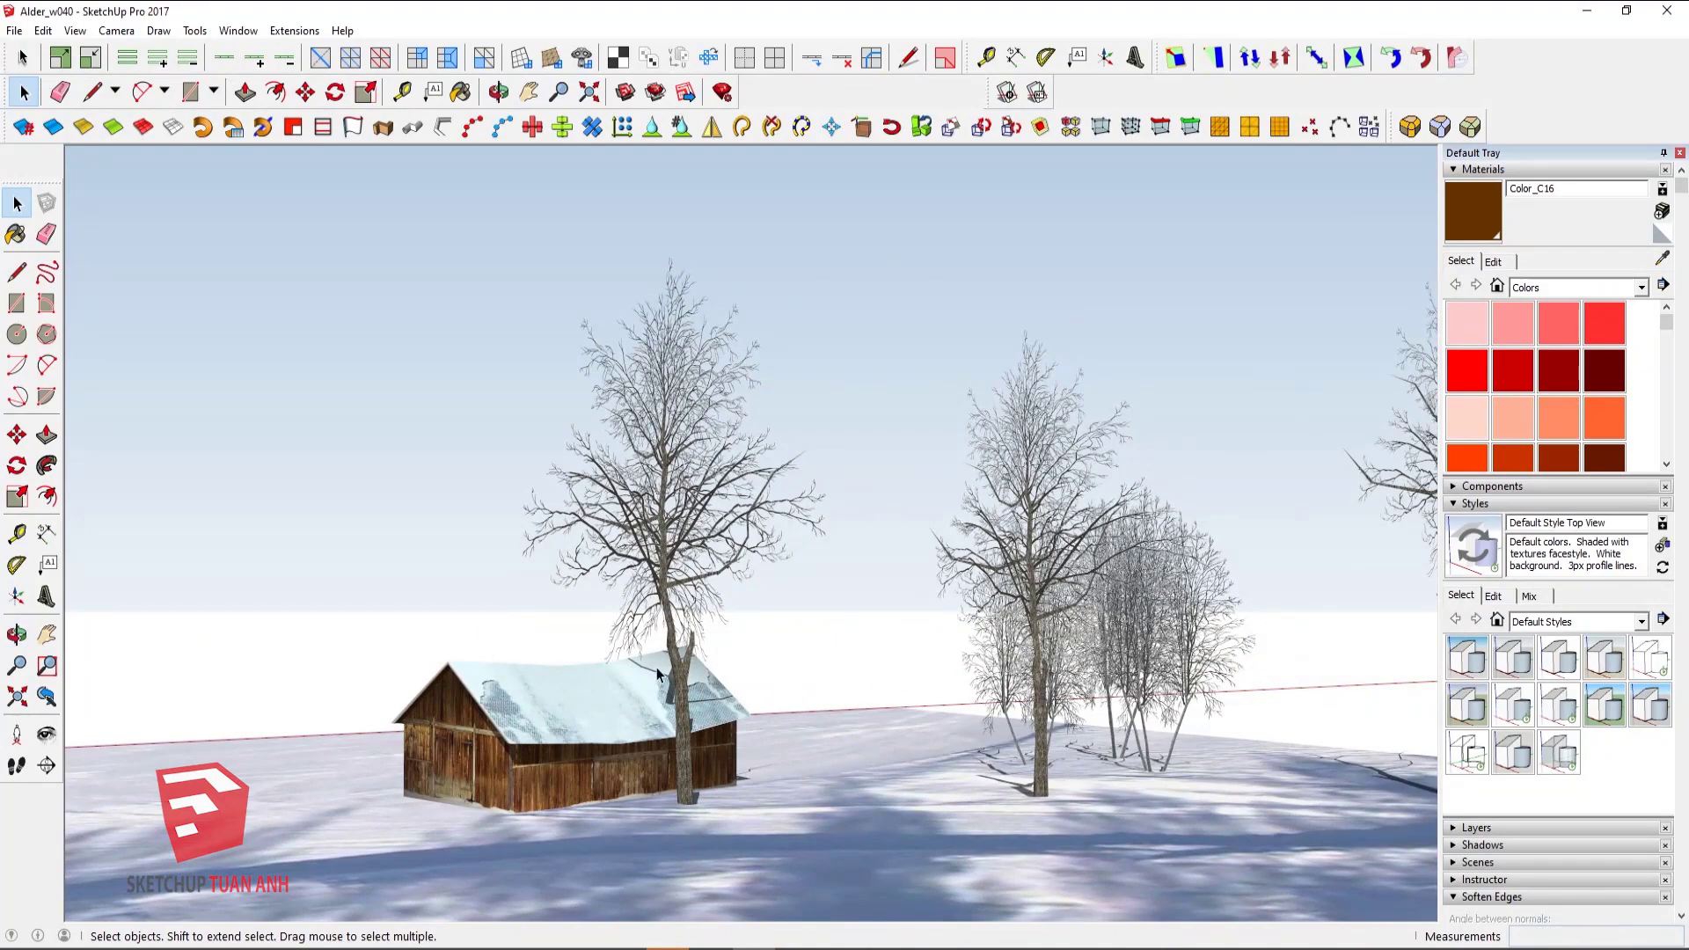
pyautogui.scroll(-2, 678, 558)
pyautogui.scroll(-2, 678, 557)
pyautogui.scroll(-2, 678, 558)
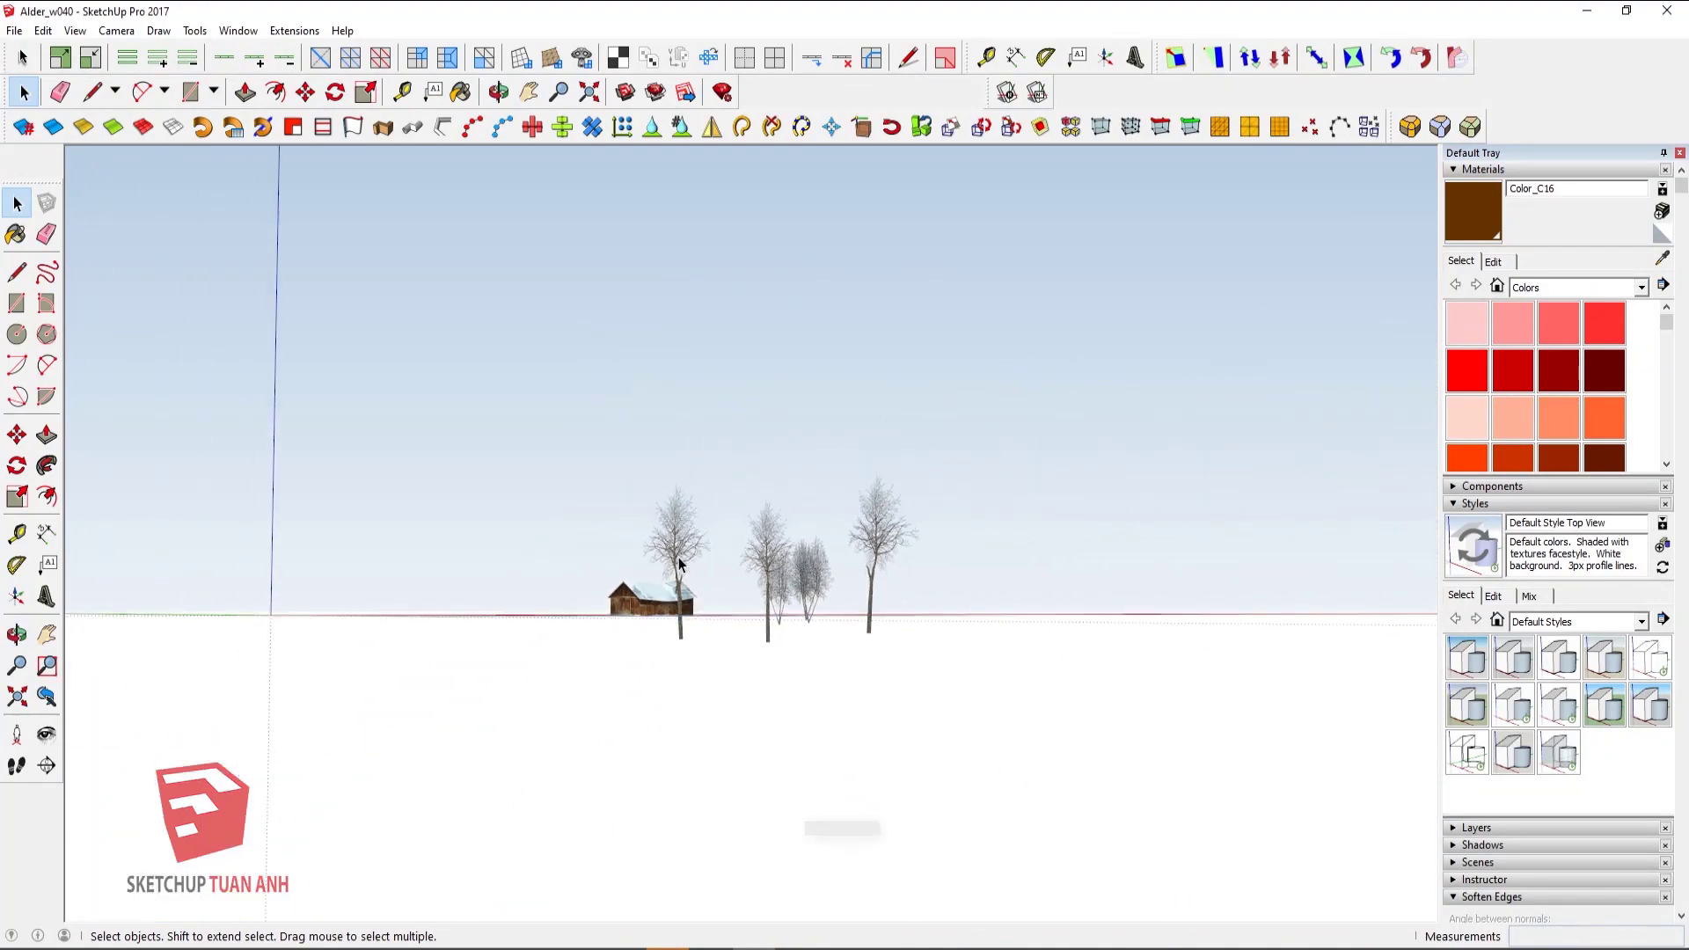
pyautogui.scroll(1, 679, 557)
pyautogui.scroll(2, 678, 558)
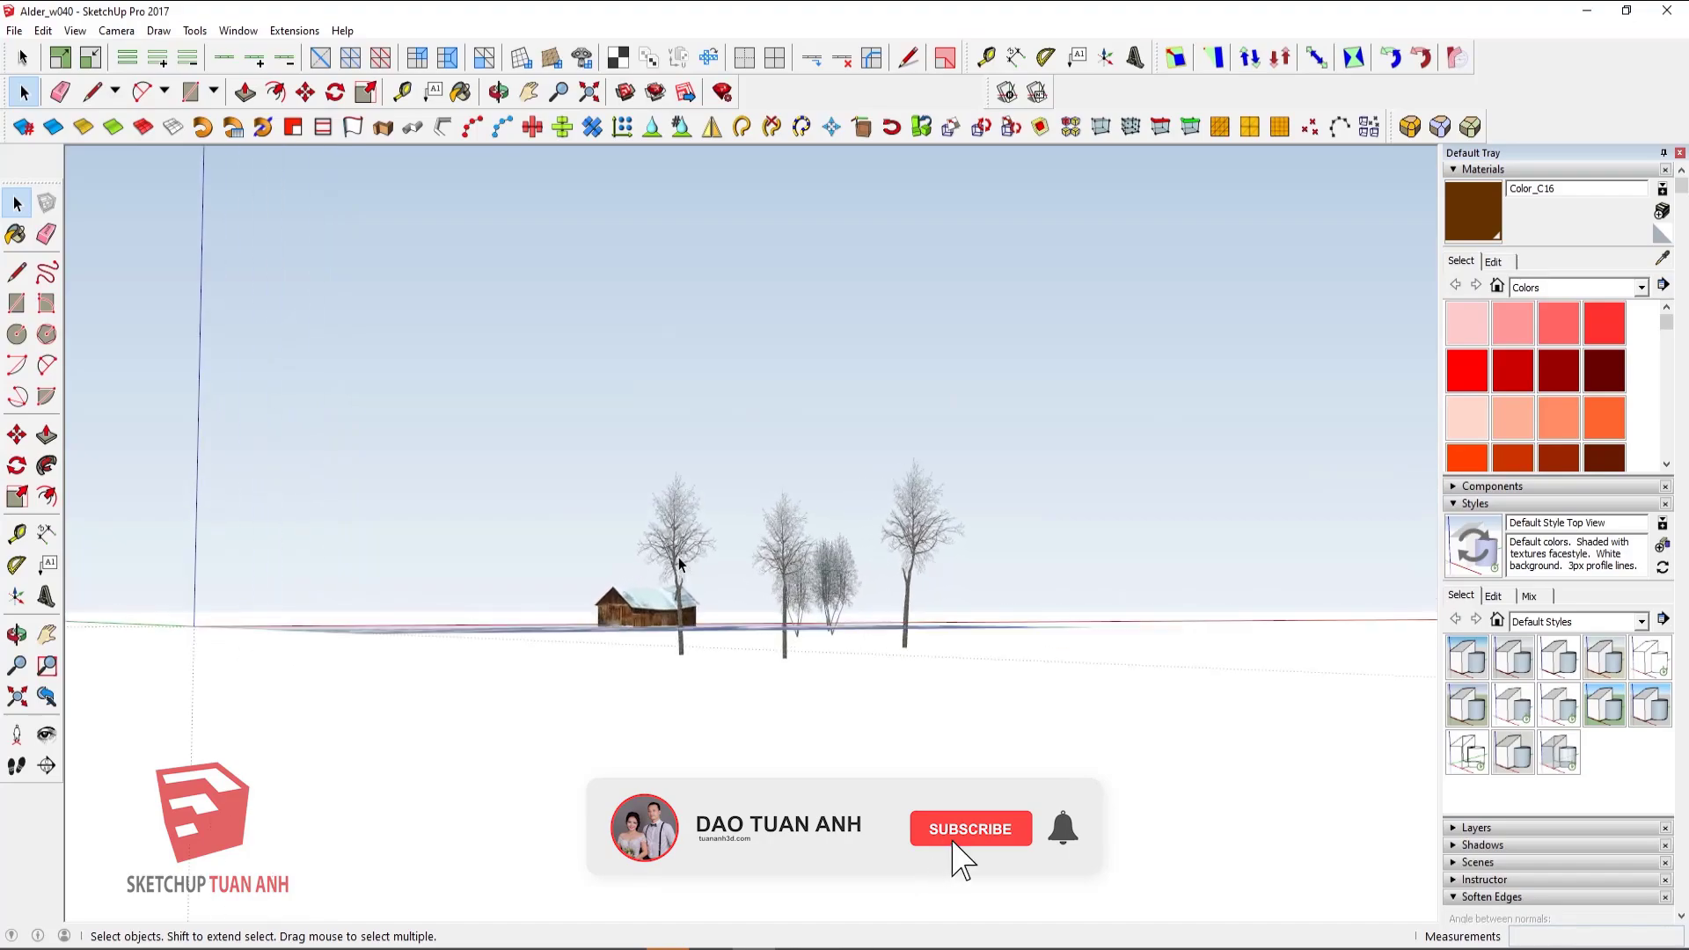
pyautogui.scroll(3, 679, 557)
pyautogui.scroll(2, 678, 564)
pyautogui.scroll(1, 683, 754)
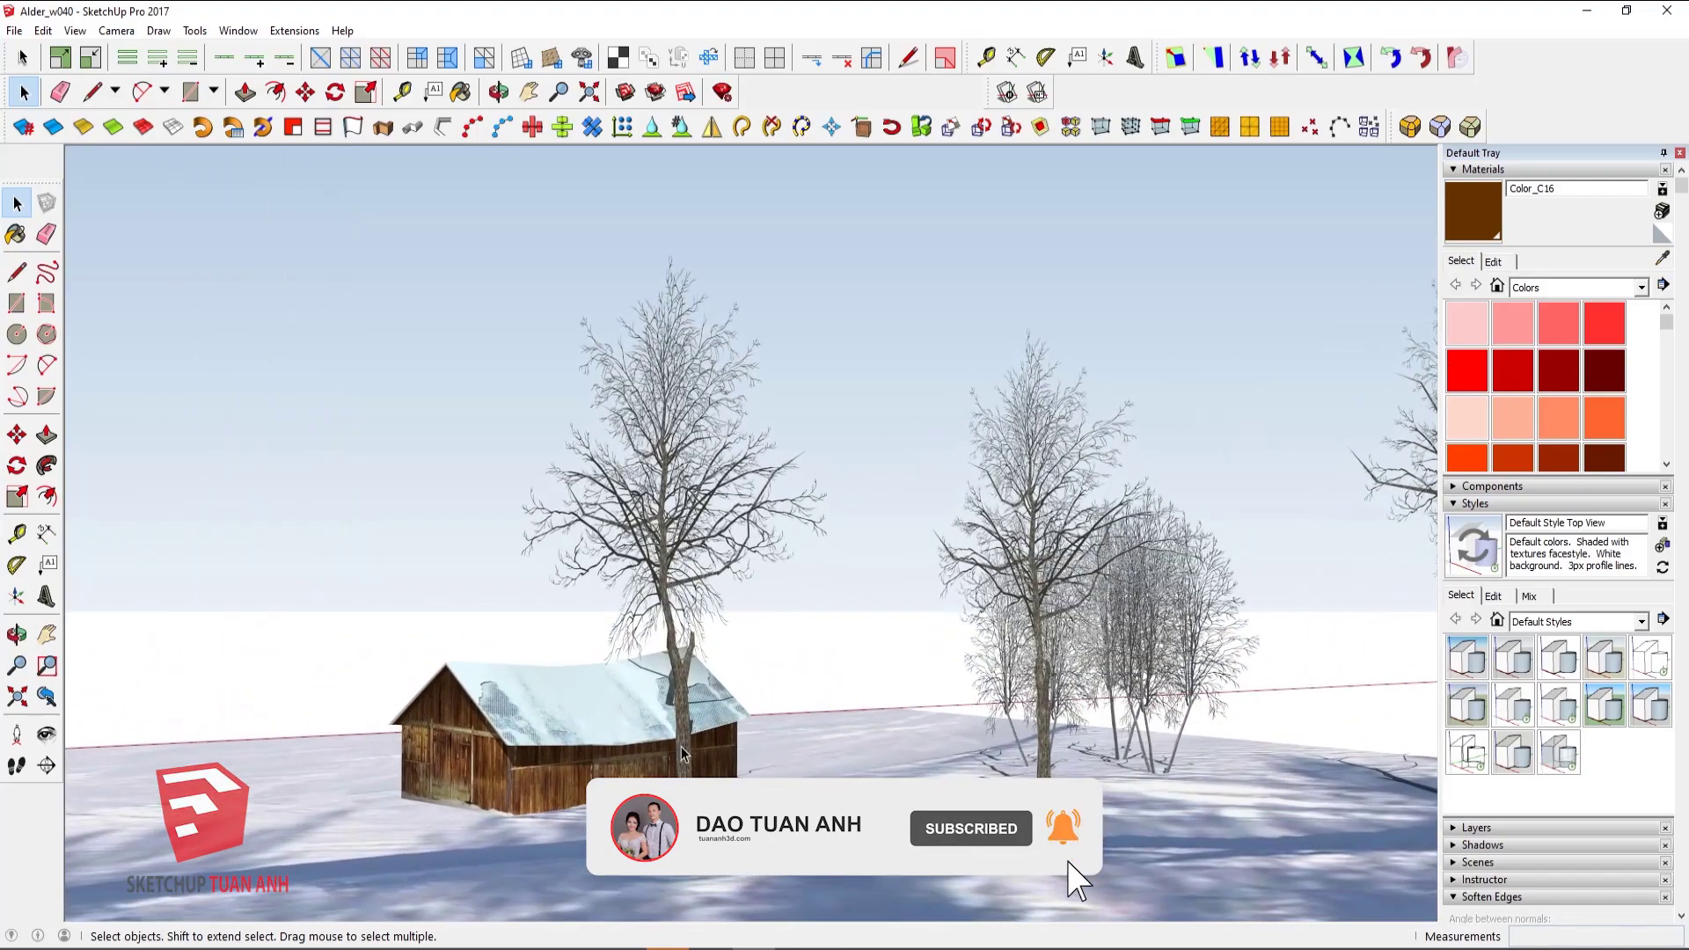
pyautogui.moveTo(682, 754)
pyautogui.mouseDown(button='middle')
pyautogui.moveTo(434, 808)
pyautogui.moveTo(774, 830)
pyautogui.moveTo(673, 804)
pyautogui.mouseUp(button='middle')
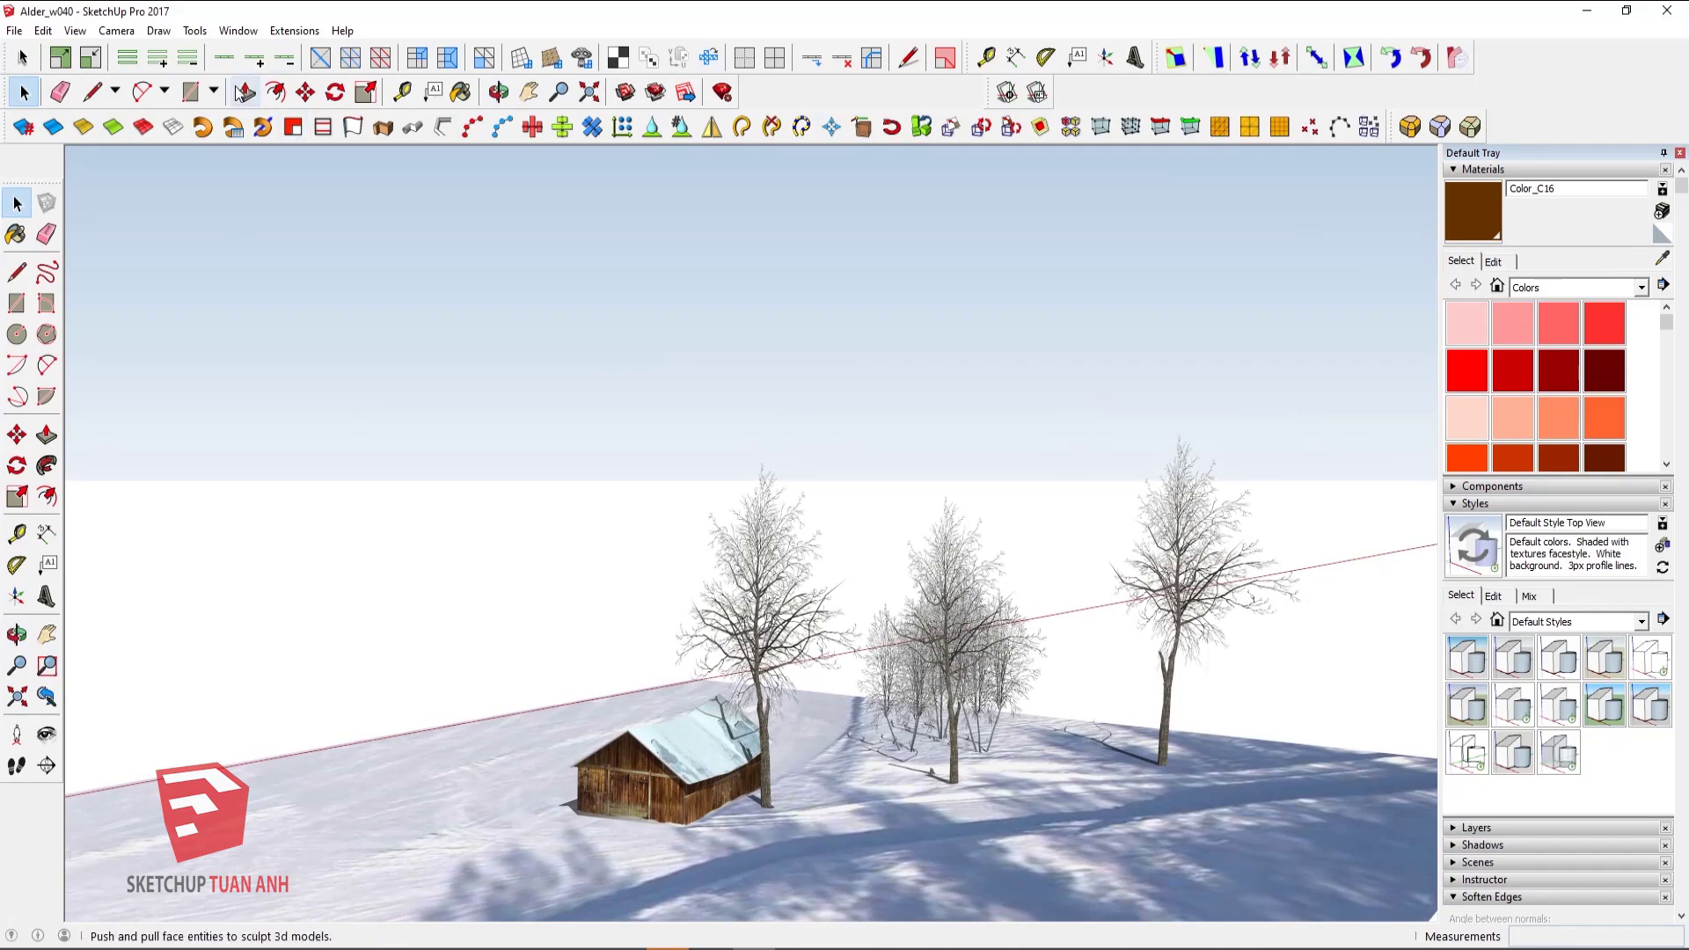
# Toggle AMS Smooth Zoom's Enable setting in the Extensions menu and try zooming in.
pyautogui.click(296, 31)
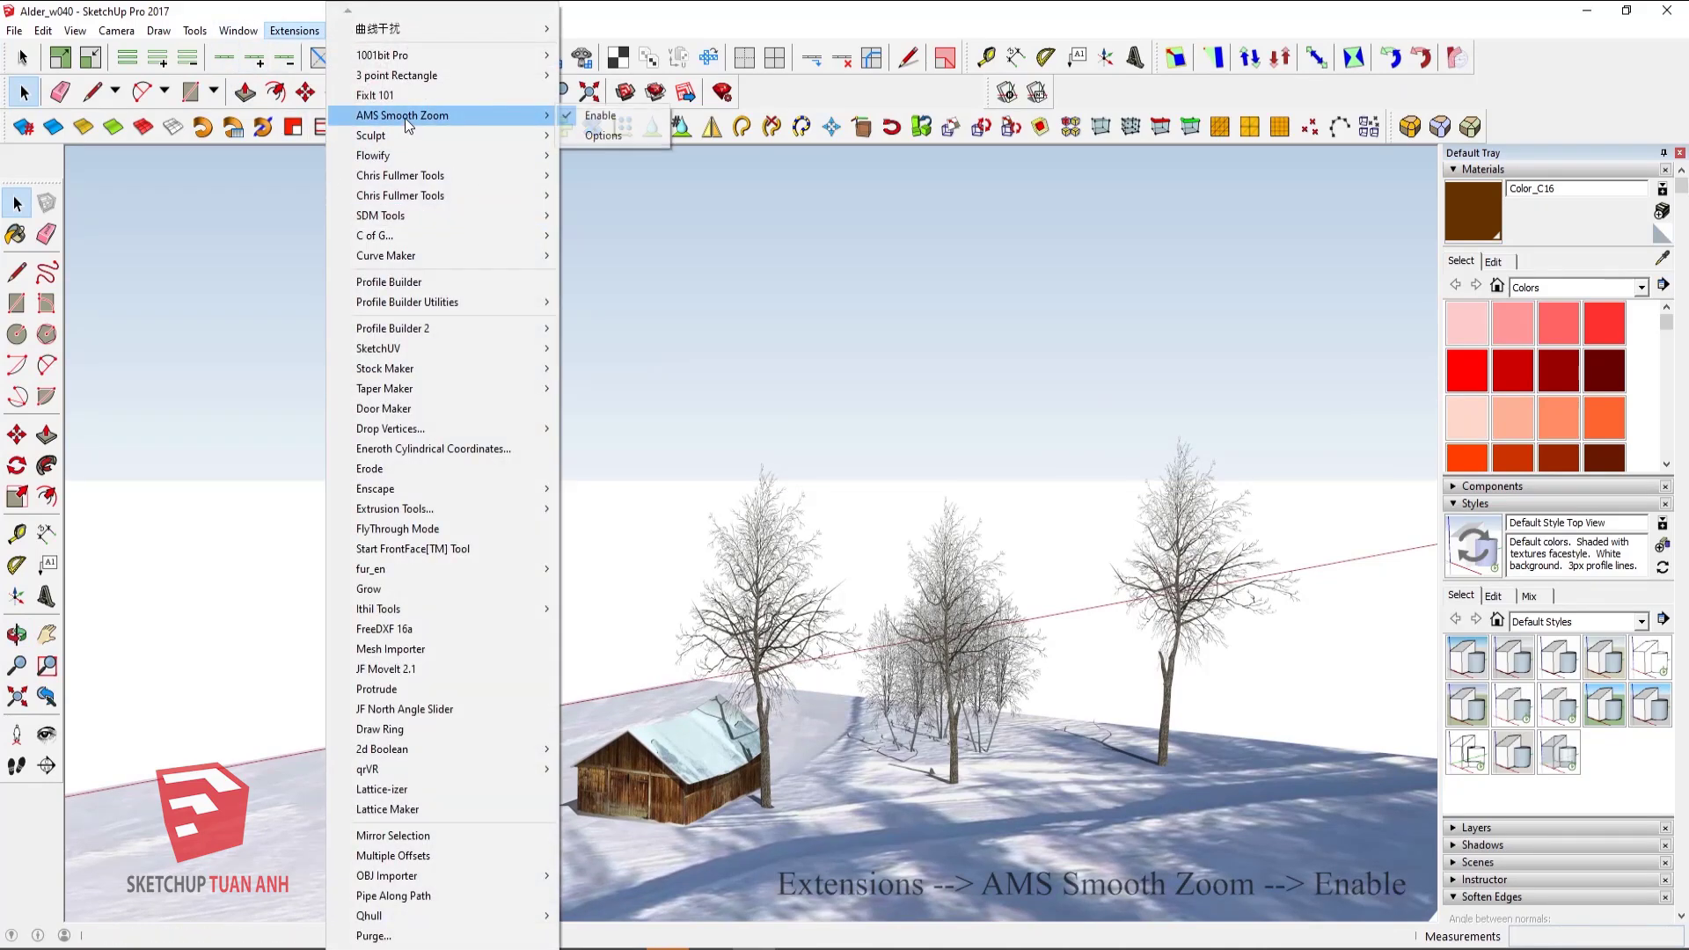
pyautogui.moveTo(403, 115)
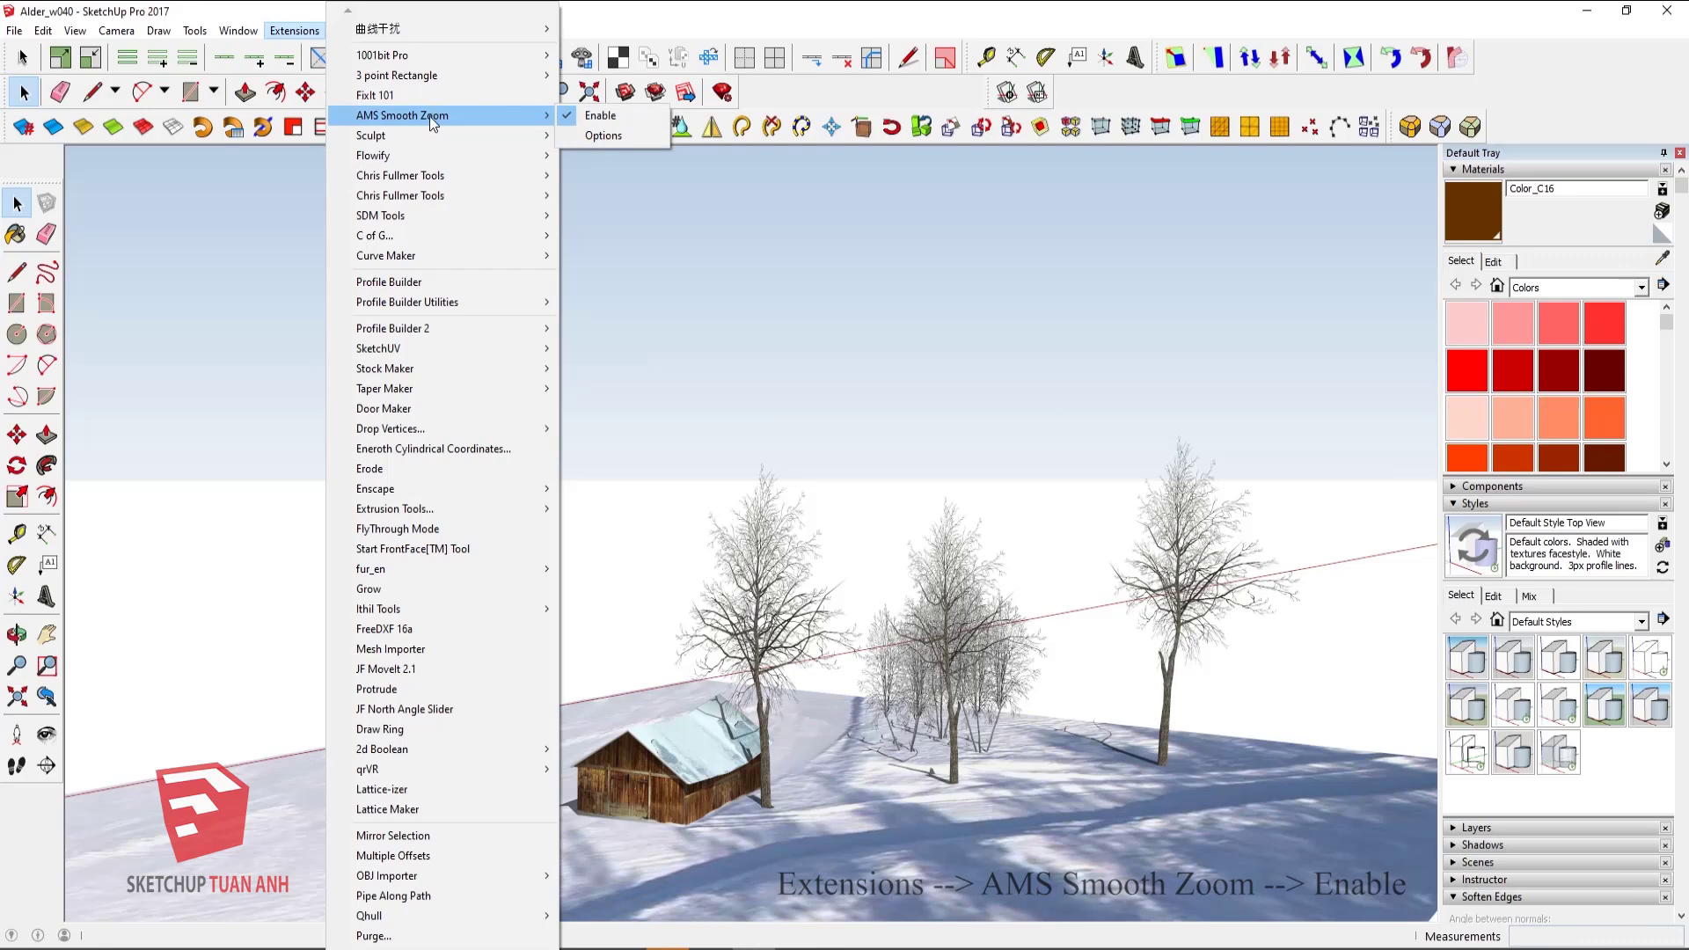
pyautogui.click(627, 114)
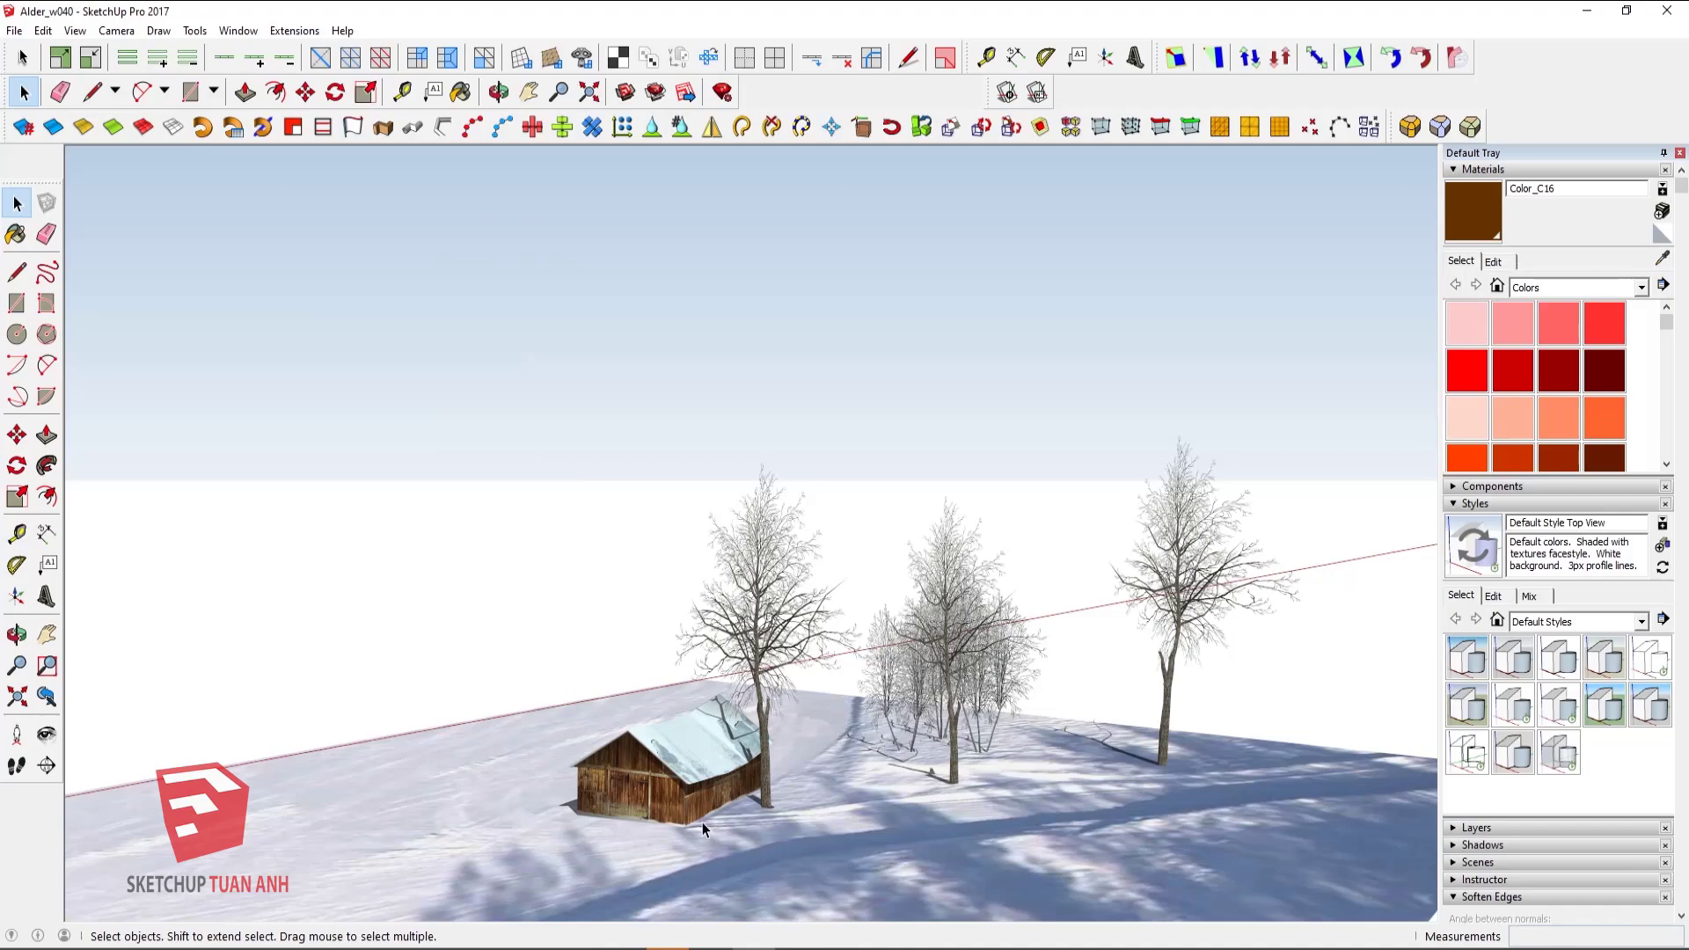
pyautogui.scroll(2, 702, 822)
pyautogui.scroll(2, 702, 822)
pyautogui.scroll(2, 702, 811)
pyautogui.scroll(2, 709, 757)
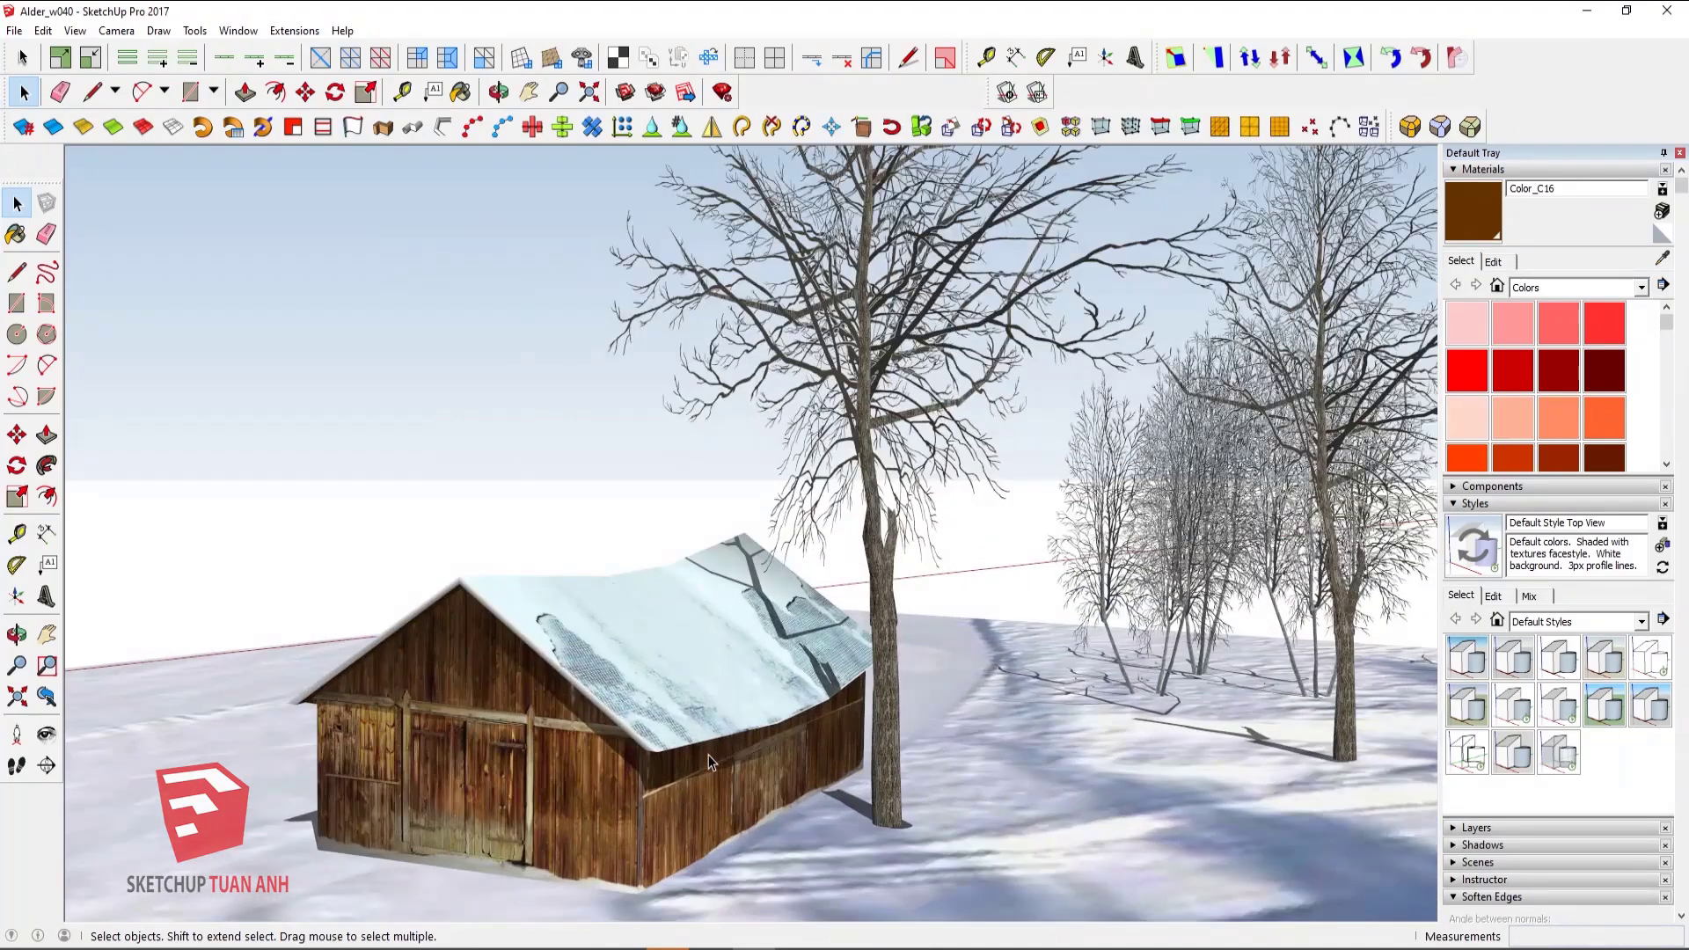
pyautogui.scroll(-2, 673, 711)
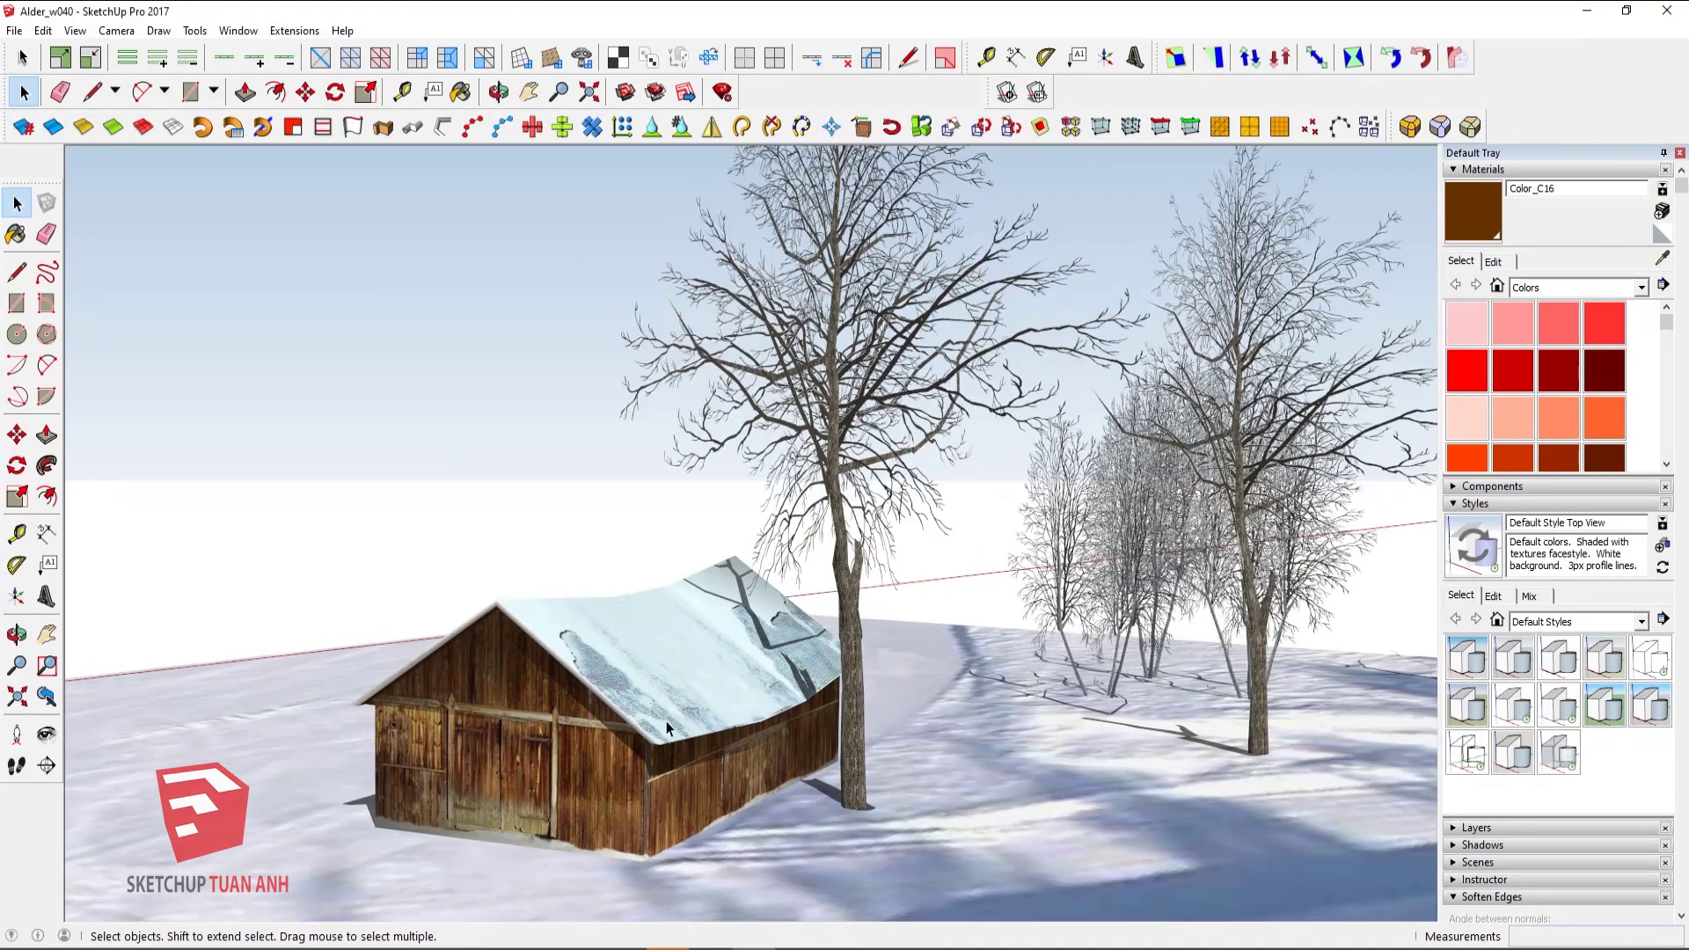
# Orbit around the cabin and trees, zooming in and out to test smooth zoom.
pyautogui.moveTo(667, 728)
pyautogui.mouseDown(button='middle')
pyautogui.moveTo(1164, 768)
pyautogui.moveTo(630, 786)
pyautogui.mouseUp(button='middle')
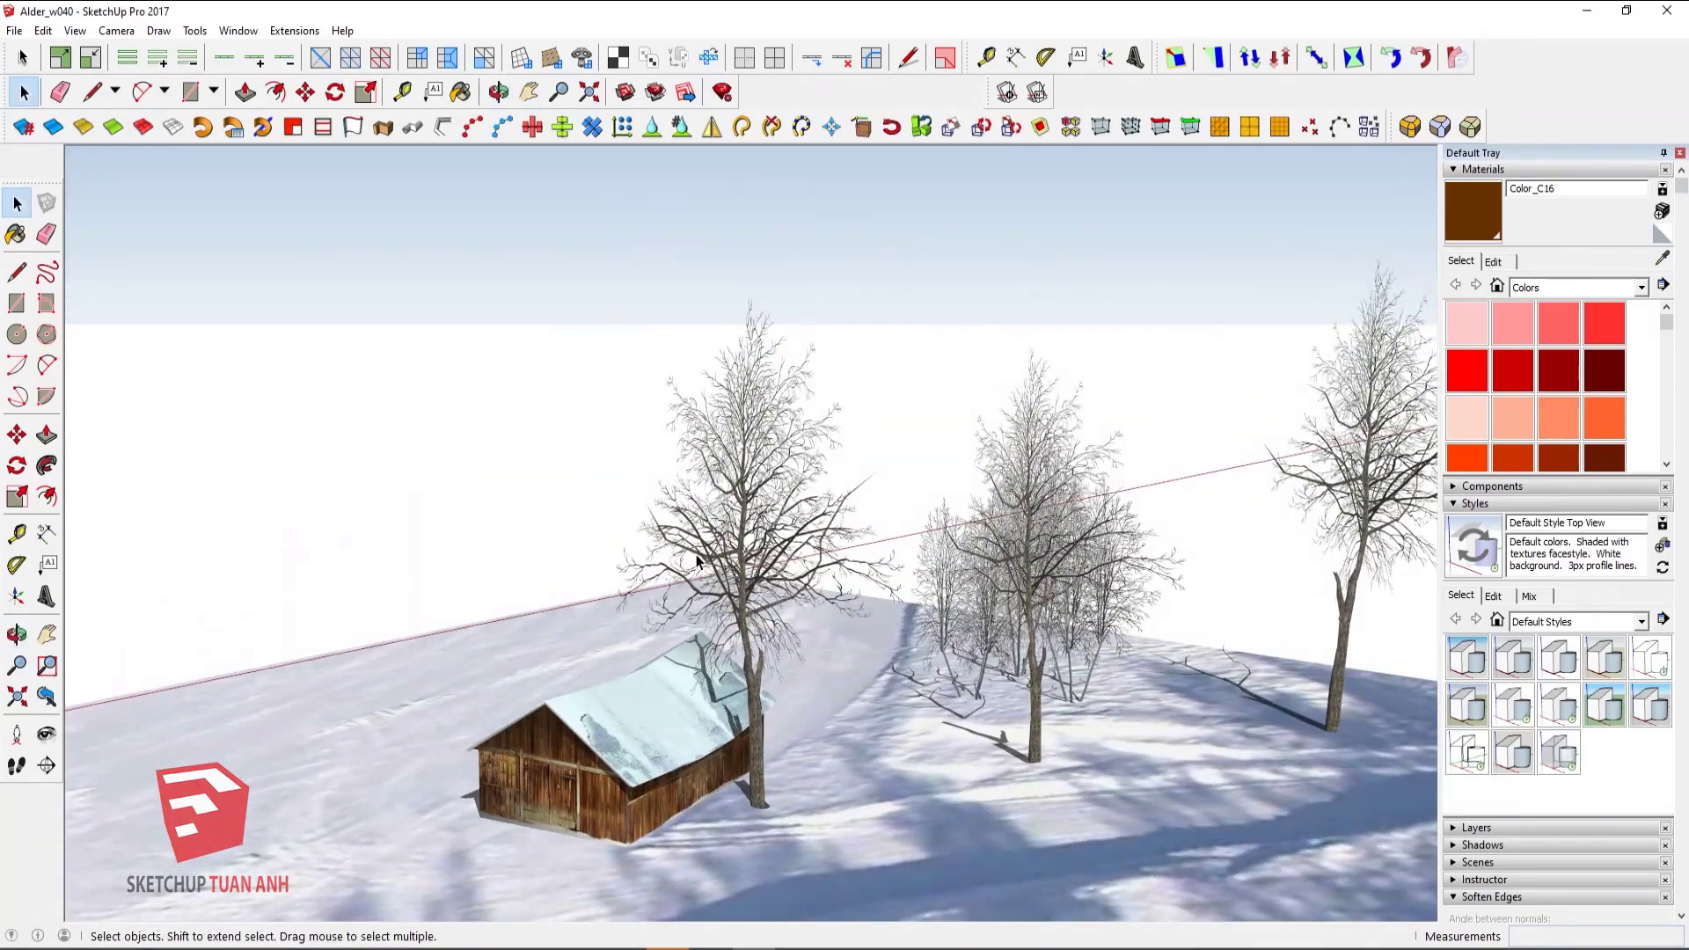
pyautogui.scroll(-1, 697, 560)
pyautogui.scroll(-1, 695, 598)
pyautogui.scroll(-1, 692, 642)
pyautogui.scroll(1, 689, 695)
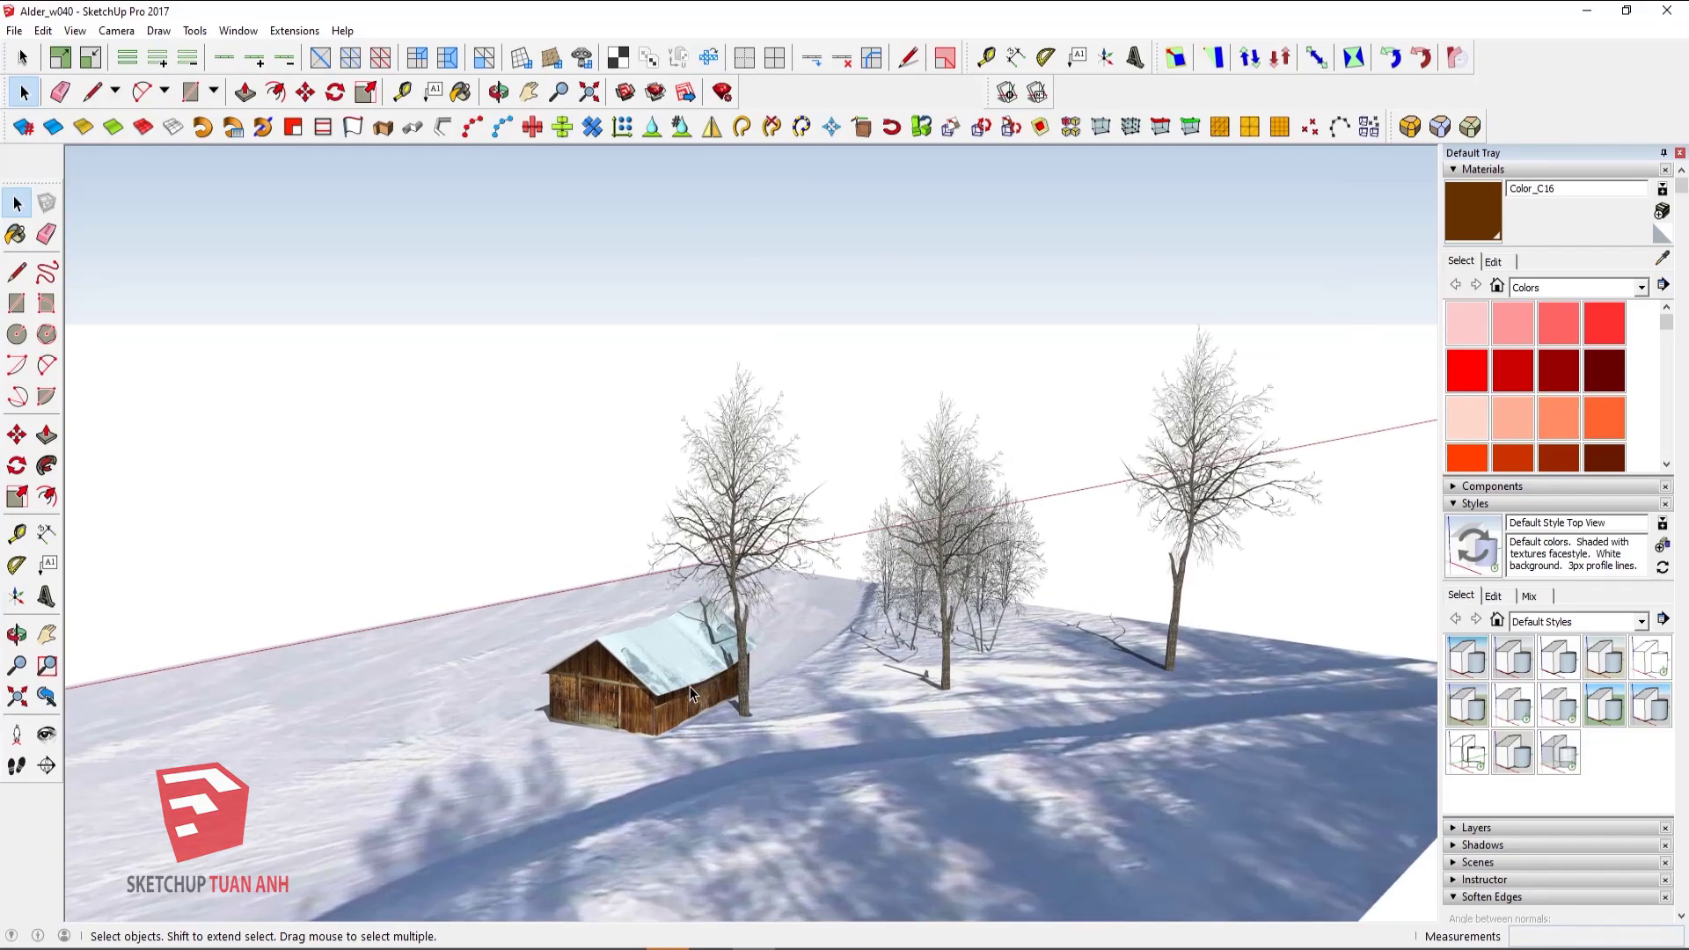
pyautogui.scroll(1, 689, 686)
pyautogui.scroll(1, 690, 687)
pyautogui.scroll(2, 690, 686)
pyautogui.scroll(2, 594, 717)
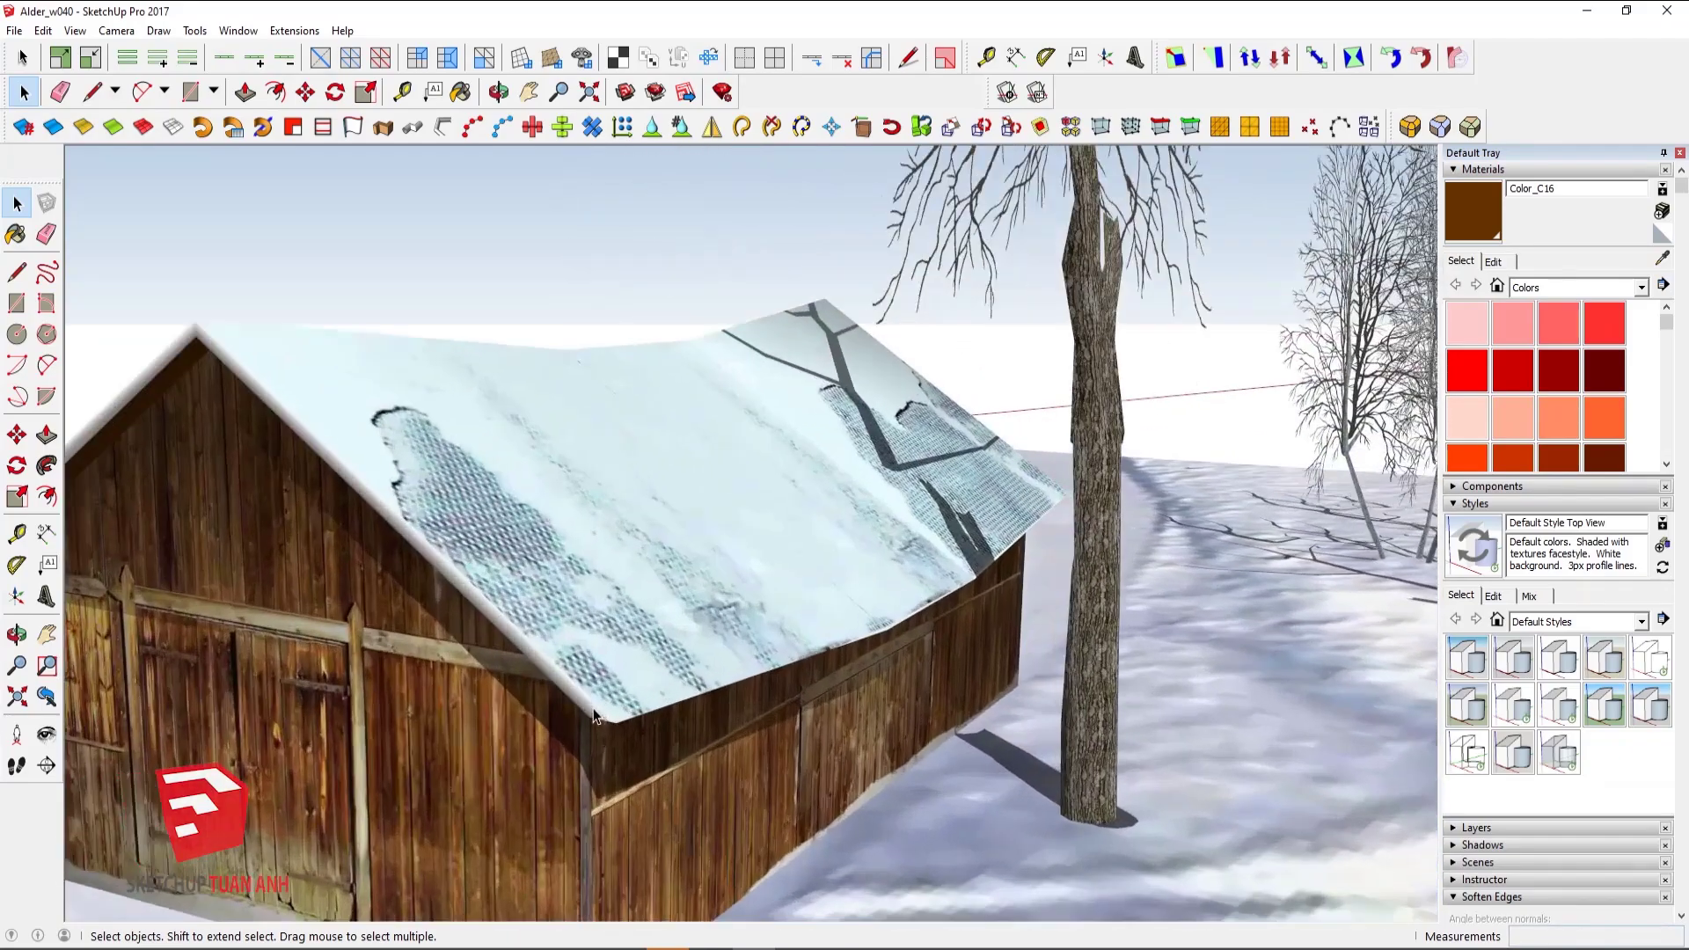
pyautogui.scroll(-1, 594, 717)
pyautogui.scroll(-2, 673, 662)
pyautogui.scroll(-1, 637, 702)
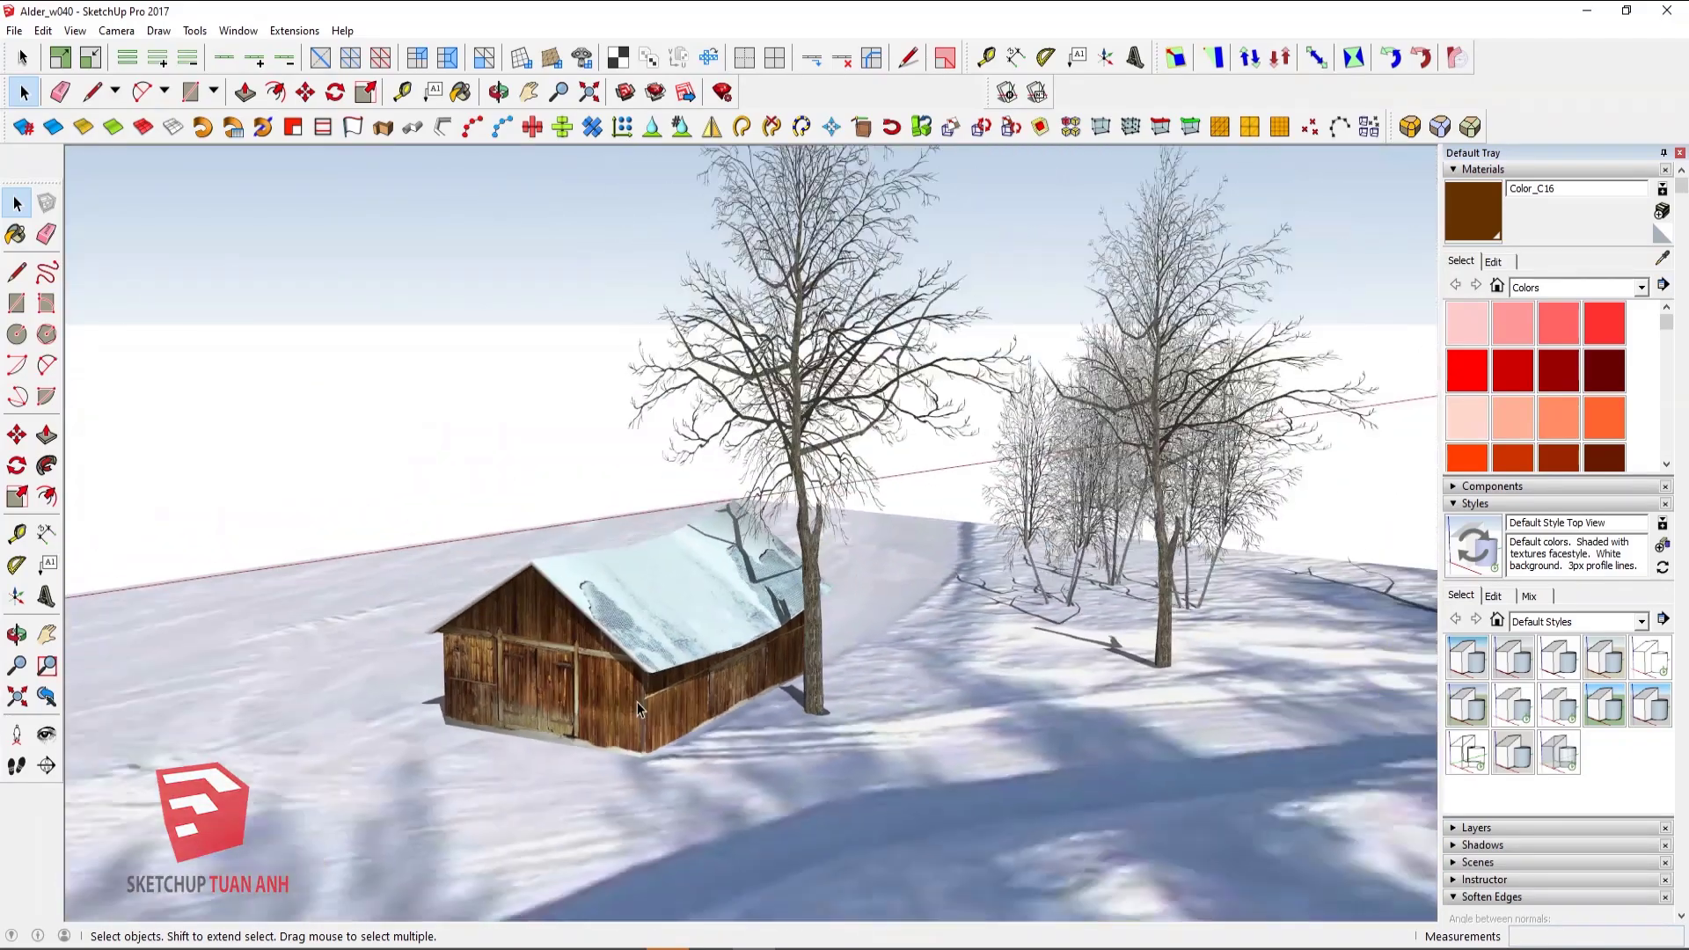
# Orbit so the cabin sits left of the trees, then zoom in and back out.
pyautogui.moveTo(637, 703); pyautogui.dragTo(560, 458, button='middle')
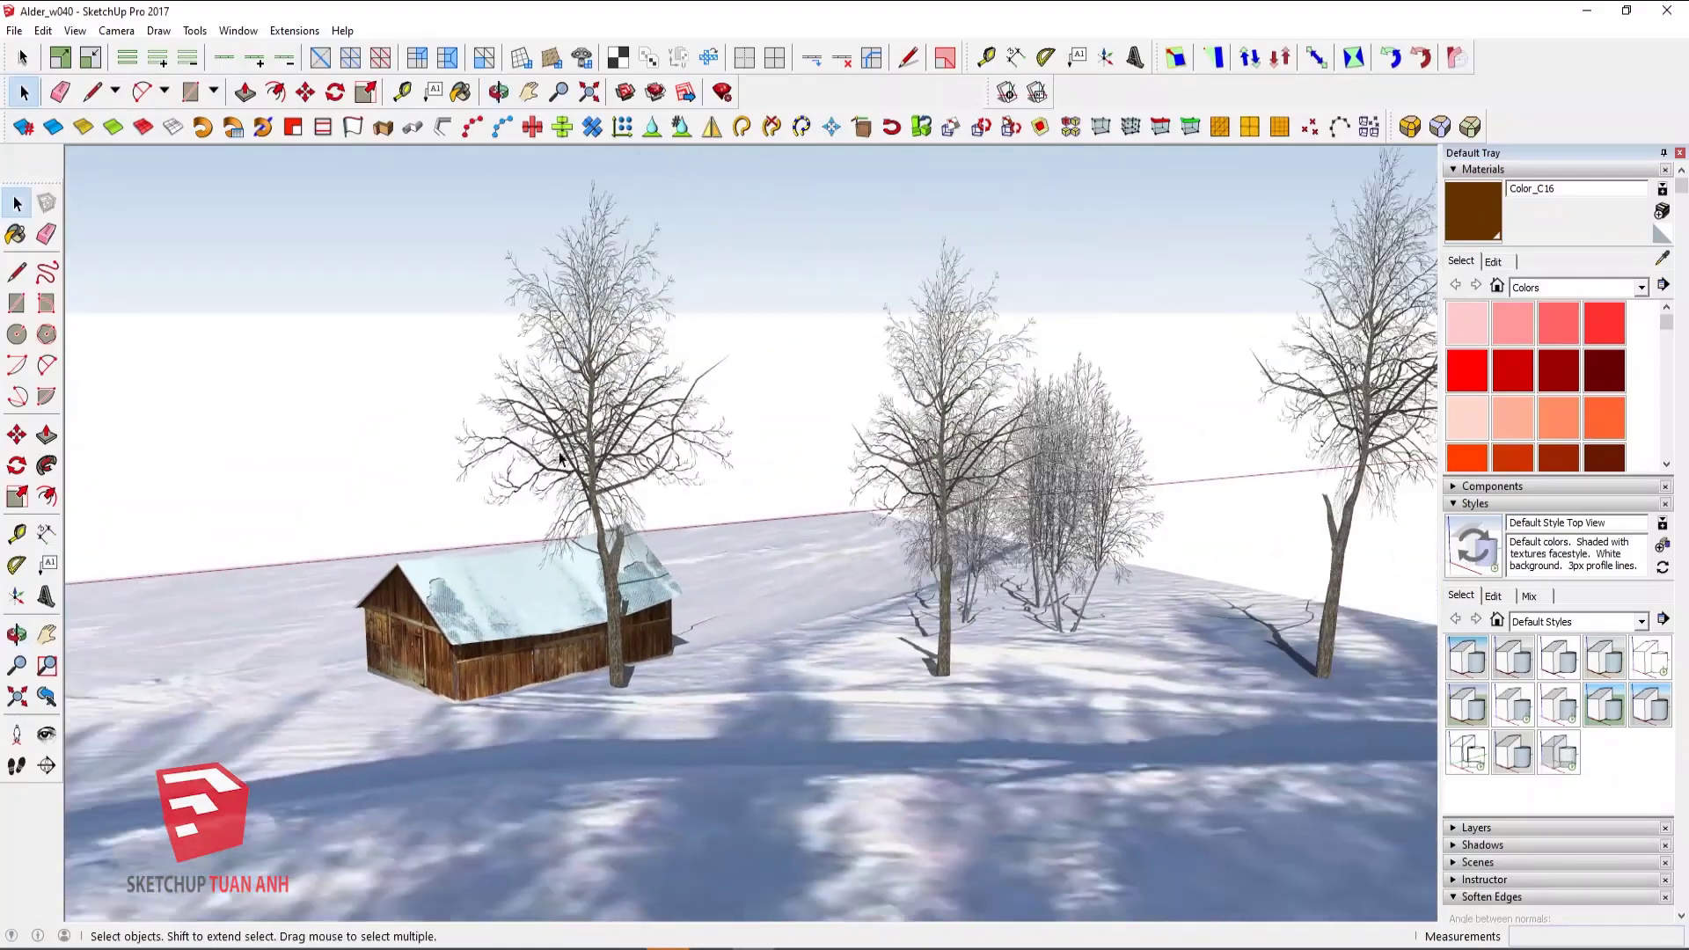
pyautogui.scroll(1, 595, 441)
pyautogui.scroll(2, 595, 440)
pyautogui.scroll(1, 595, 441)
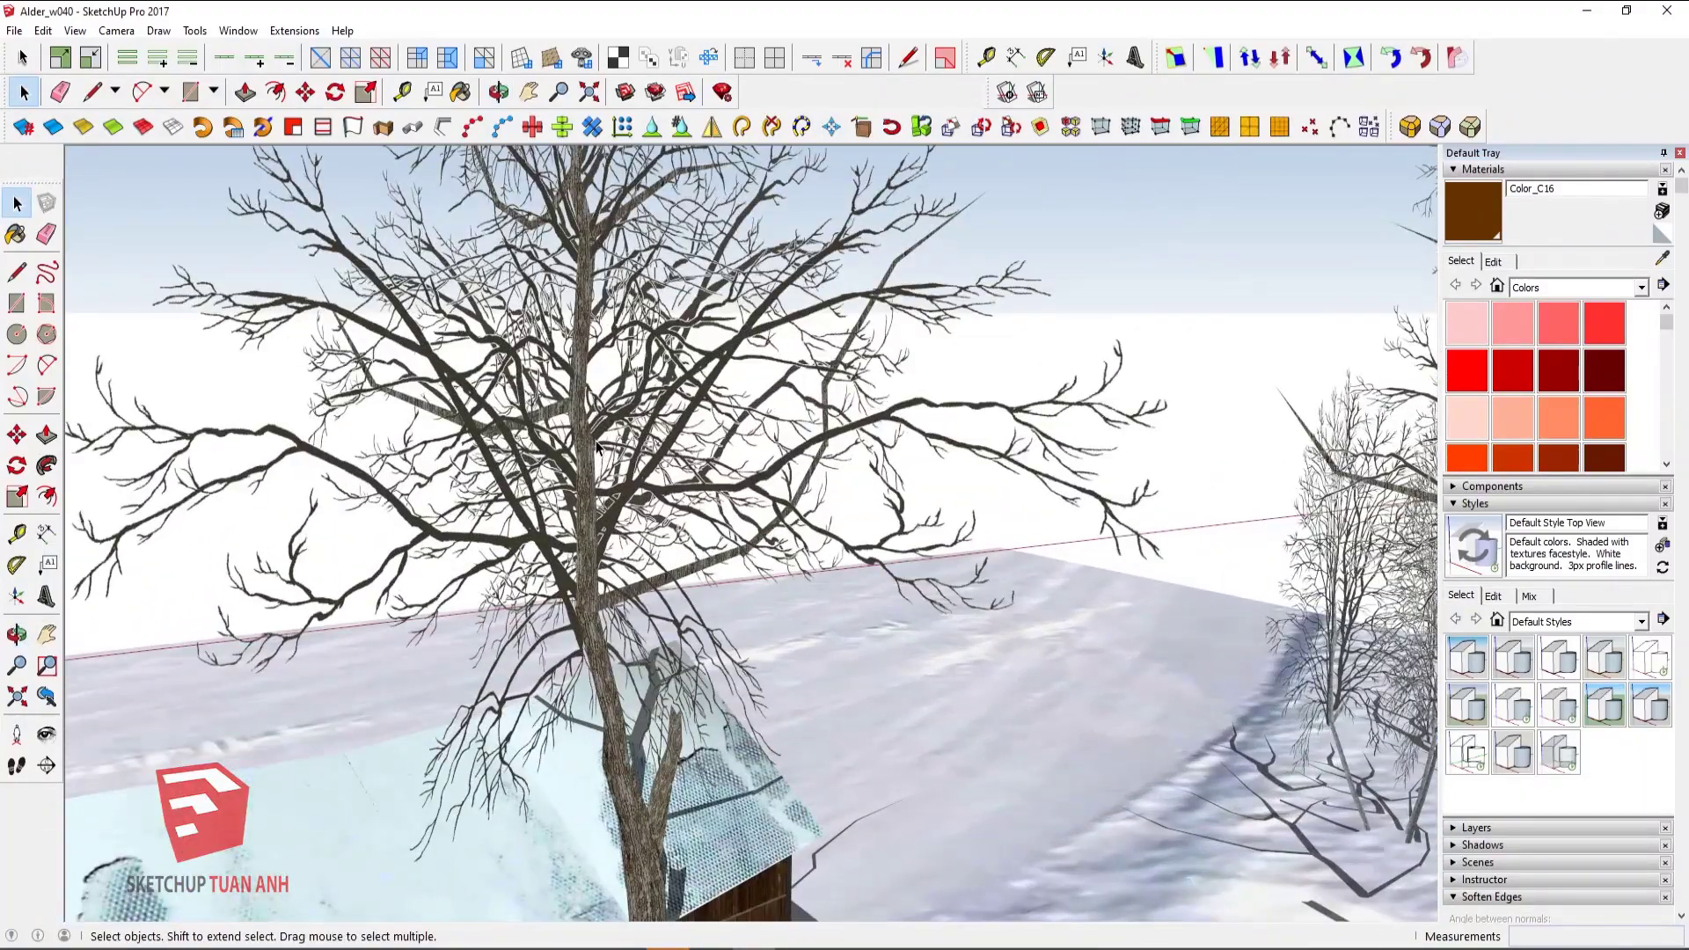
pyautogui.scroll(-2, 596, 446)
pyautogui.scroll(-1, 576, 431)
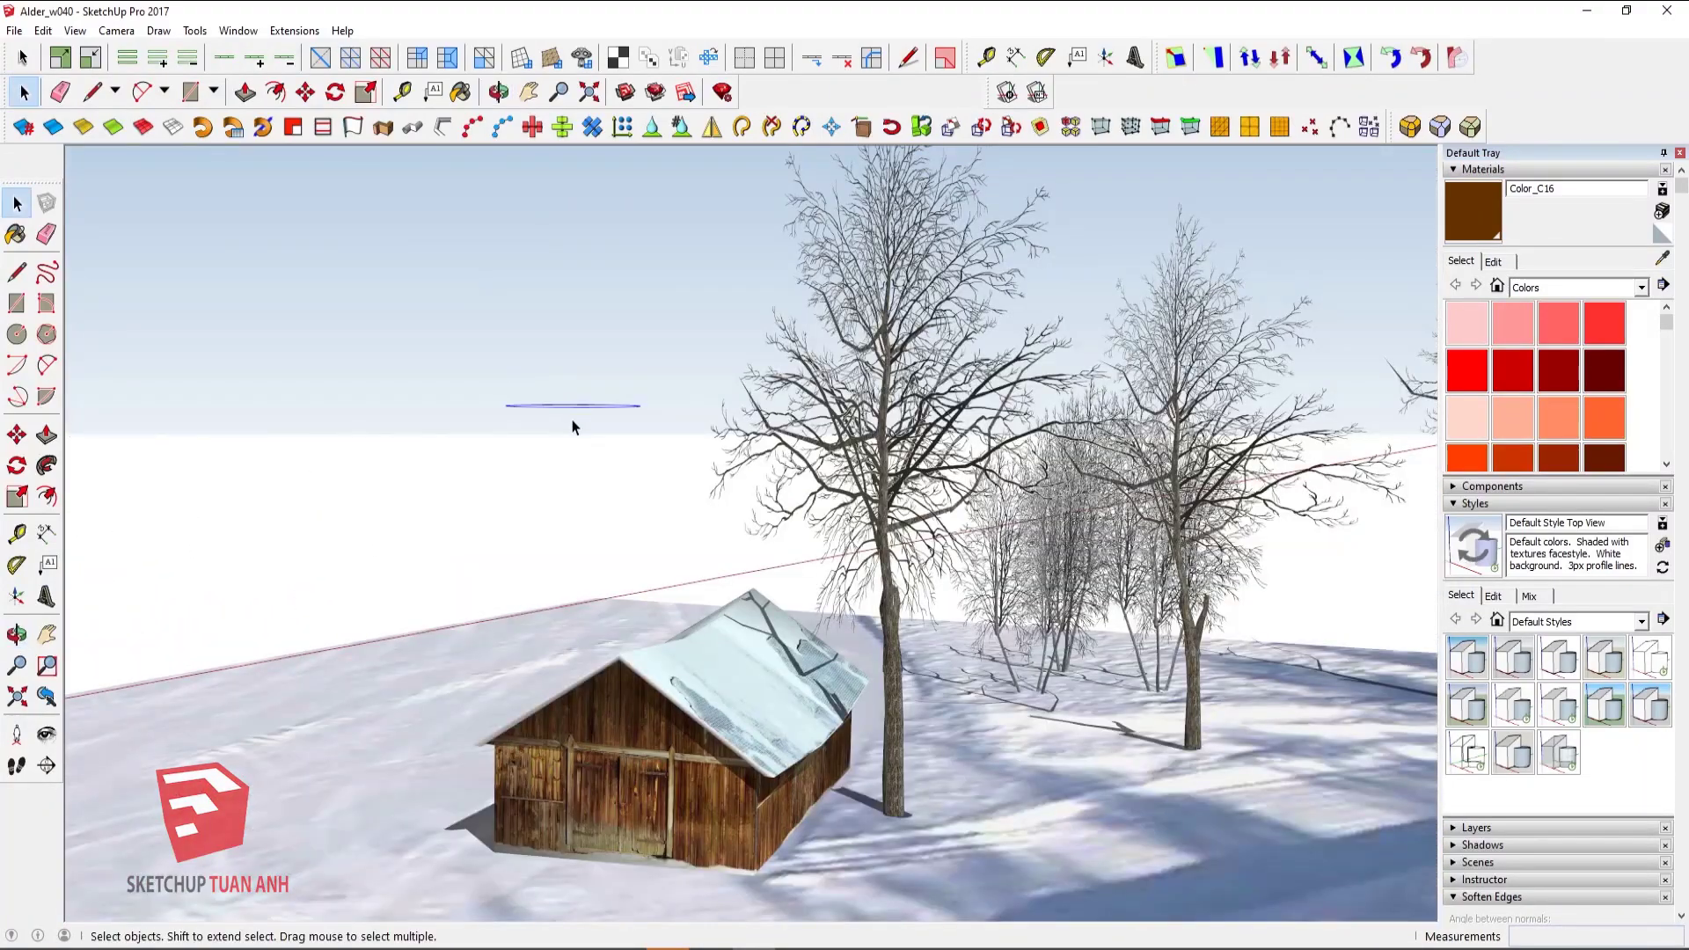
# Toggle AMS Smooth Zoom's Enable setting again and try zooming out and in.
pyautogui.click(293, 34)
pyautogui.moveTo(403, 115)
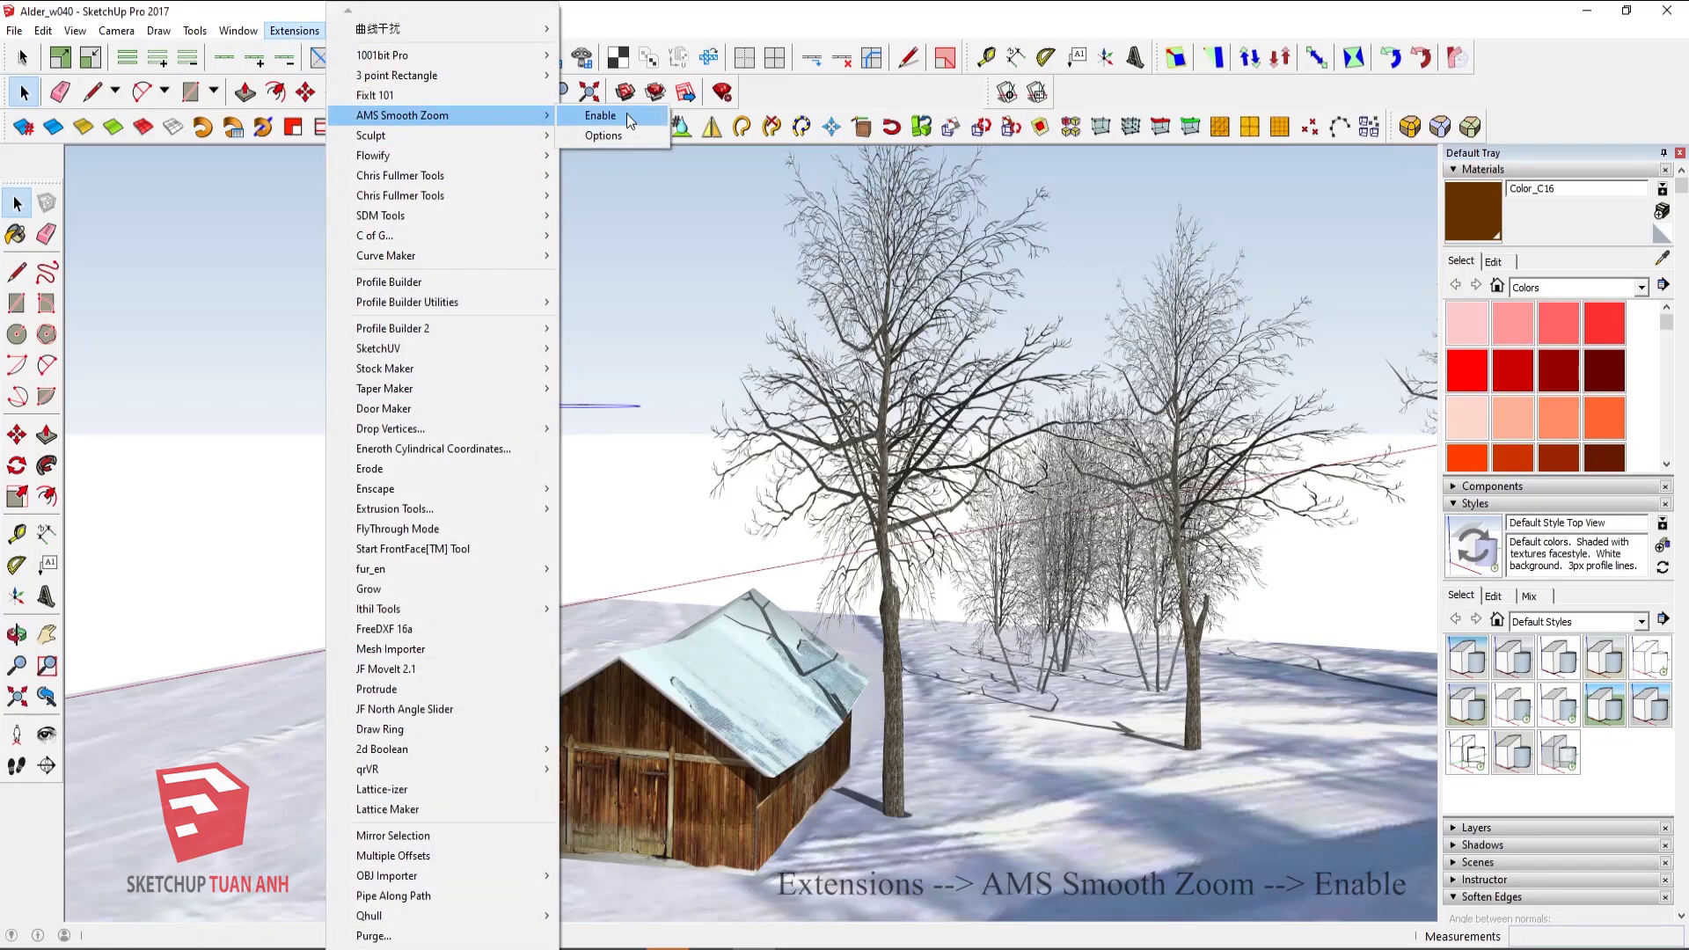
pyautogui.click(626, 115)
pyautogui.scroll(-3, 742, 758)
pyautogui.scroll(-2, 756, 764)
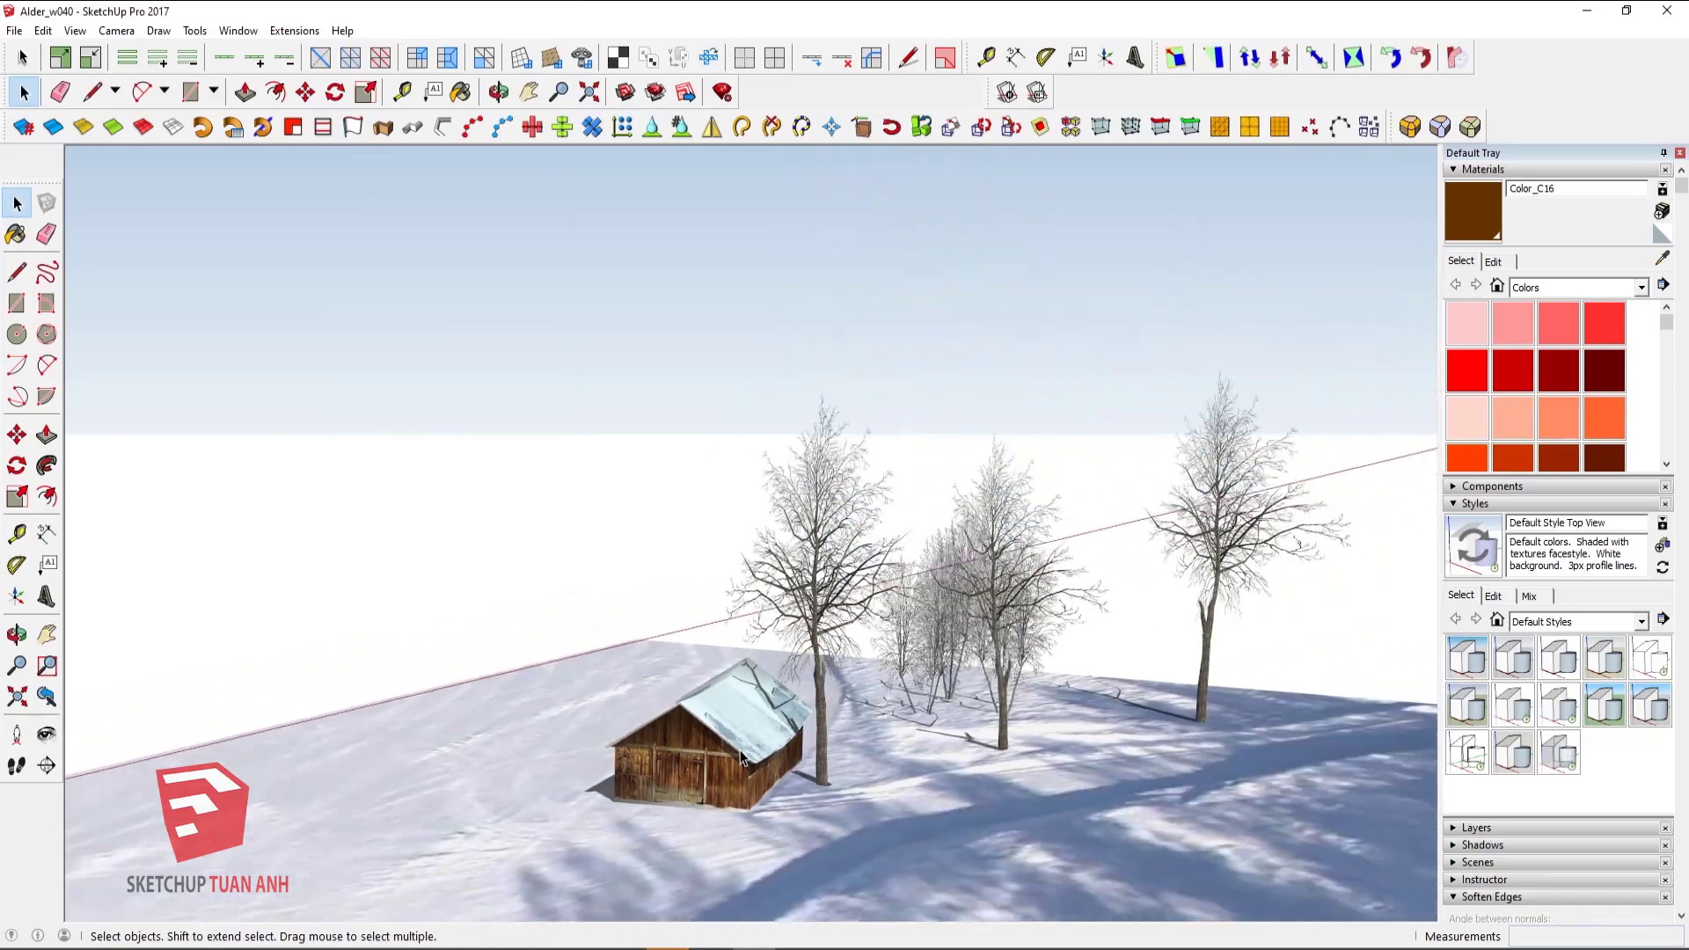
pyautogui.scroll(5, 828, 789)
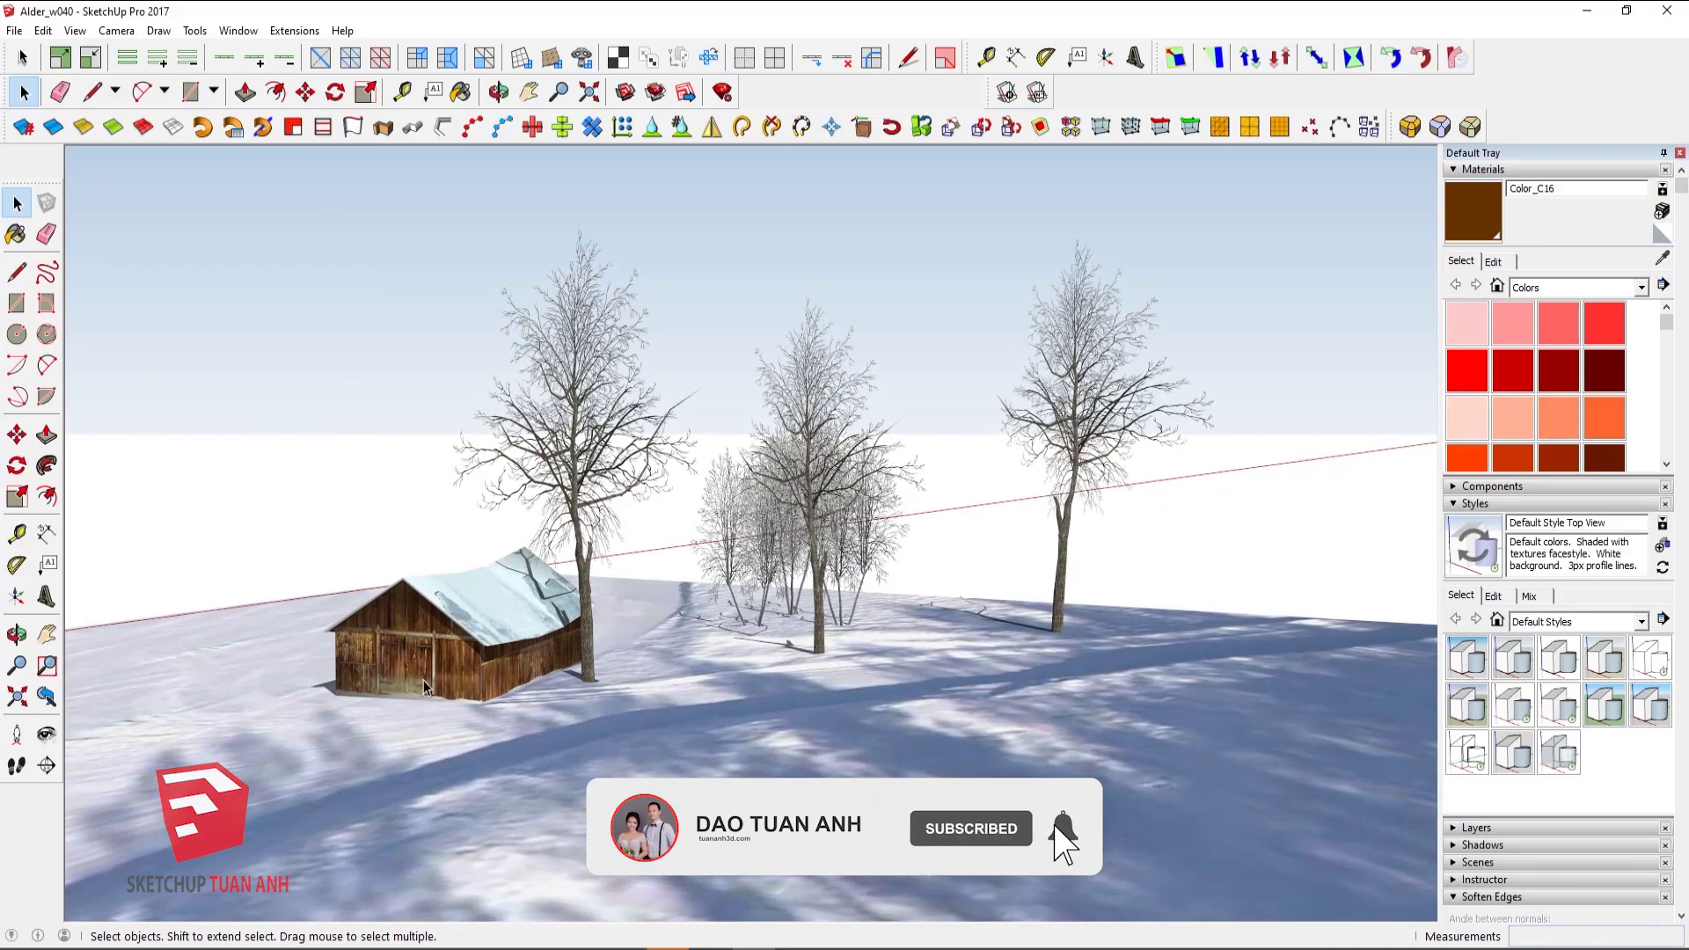
pyautogui.scroll(2, 424, 680)
pyautogui.scroll(3, 424, 679)
pyautogui.scroll(2, 424, 680)
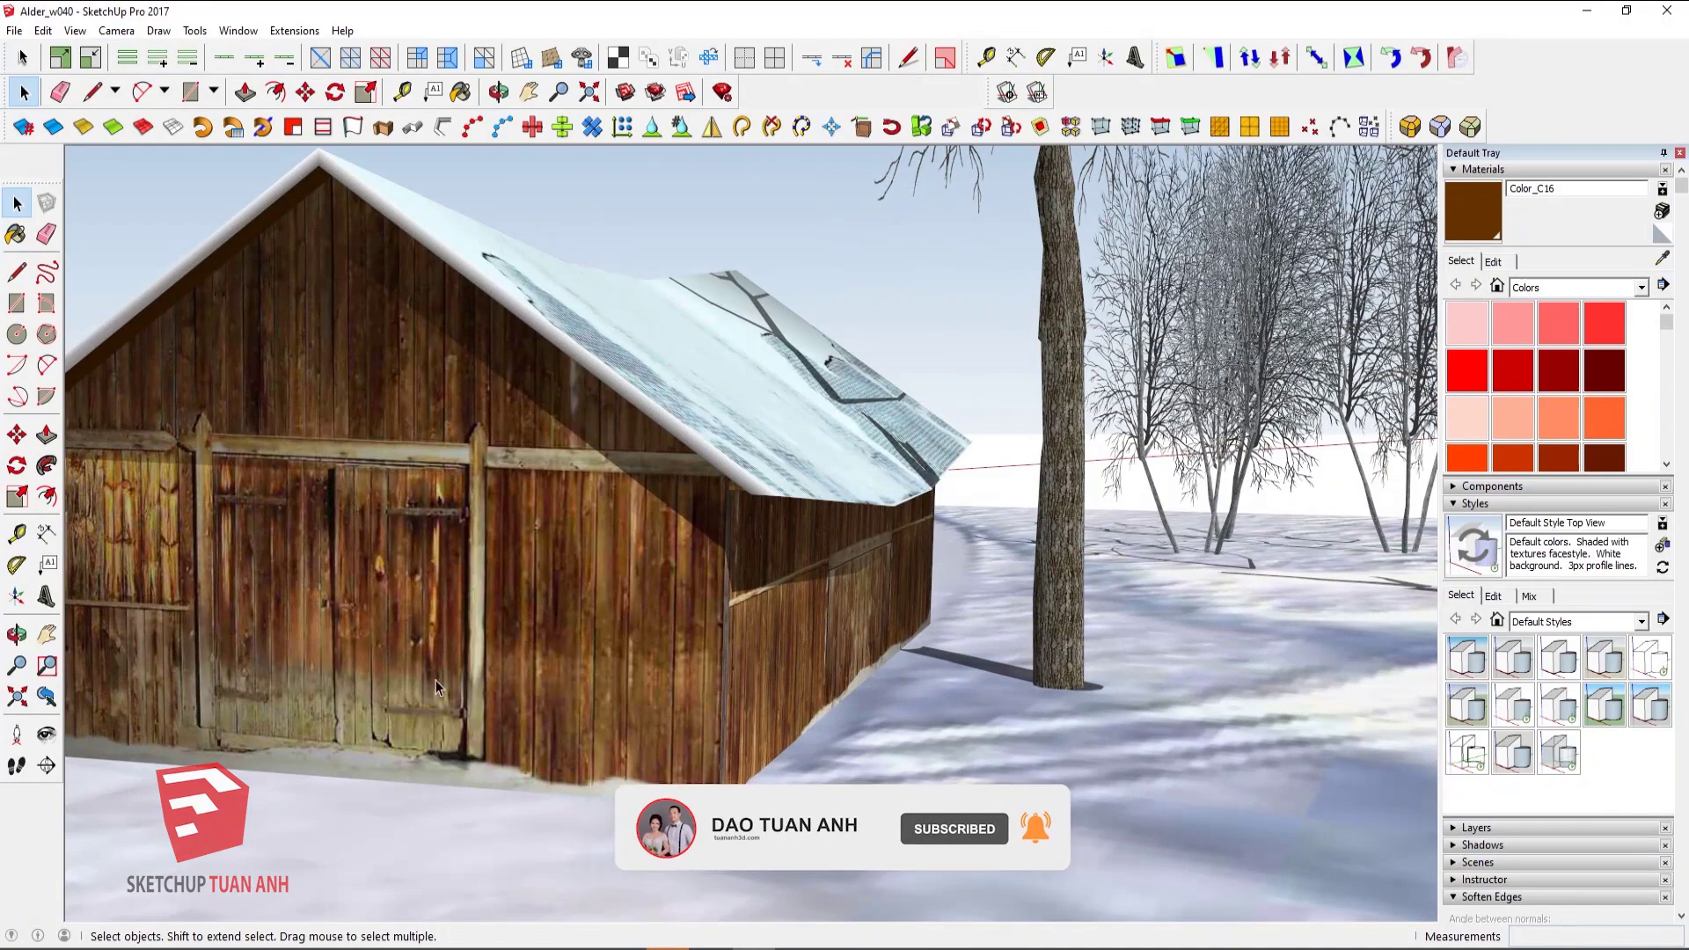
# Zoom out, orbit to a new angle on the cabin and trees, then zoom in.
pyautogui.scroll(-2, 502, 679)
pyautogui.scroll(-2, 501, 679)
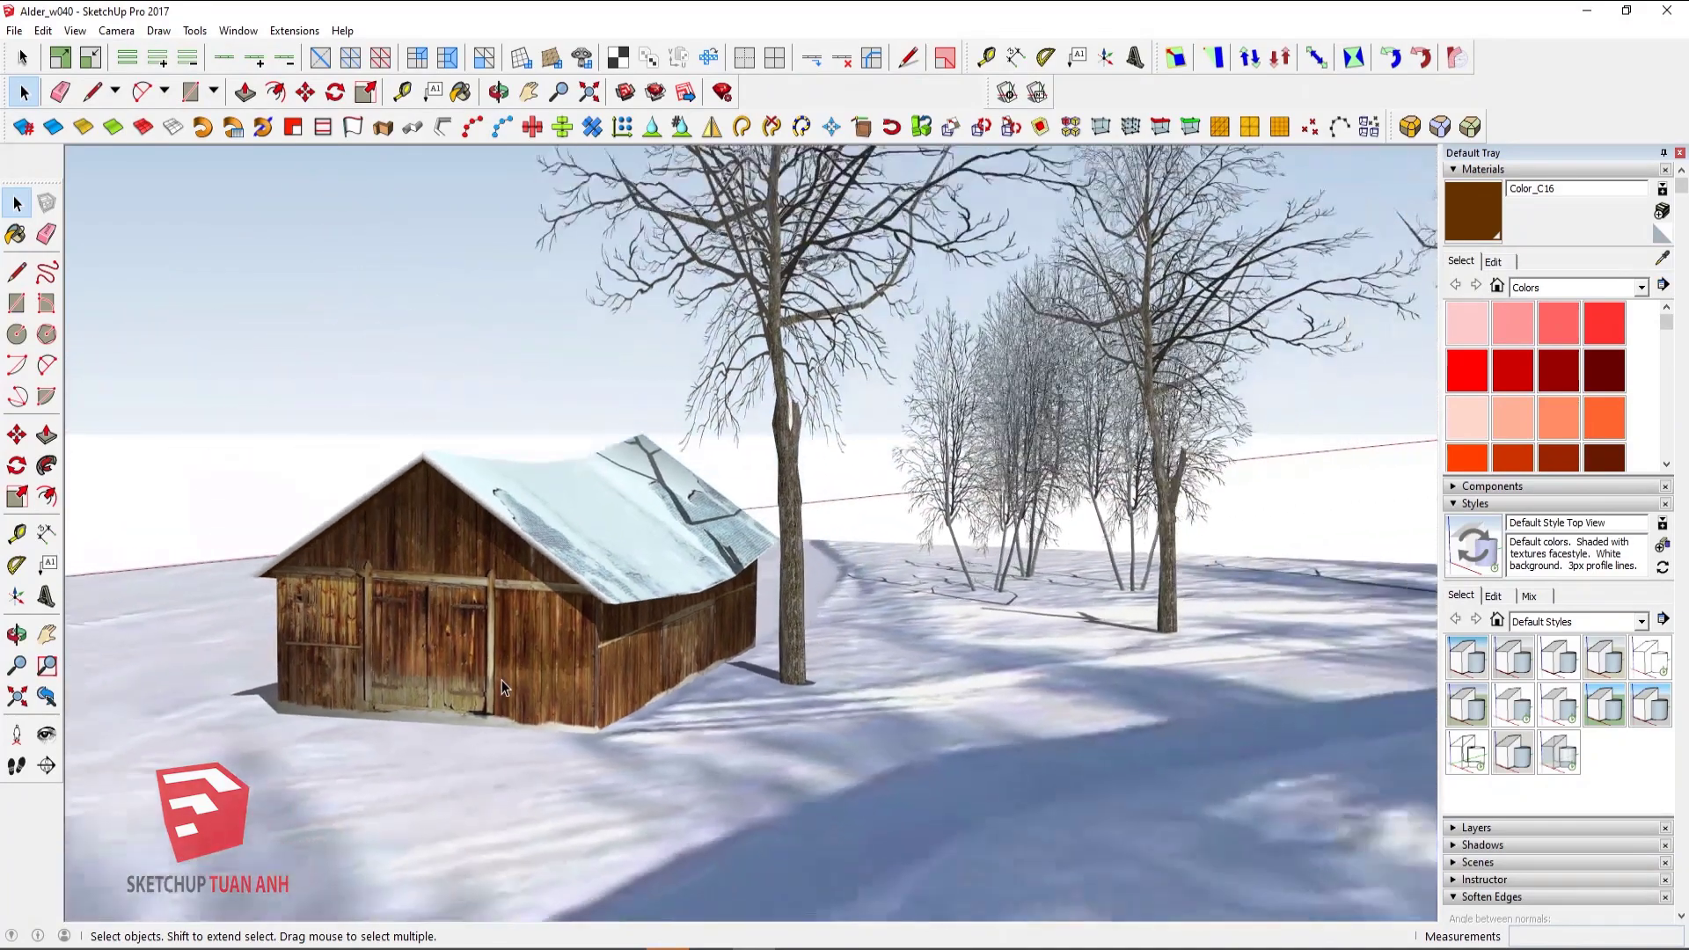
pyautogui.scroll(-2, 501, 679)
pyautogui.scroll(-1, 502, 679)
pyautogui.moveTo(502, 679); pyautogui.dragTo(757, 669, button='middle')
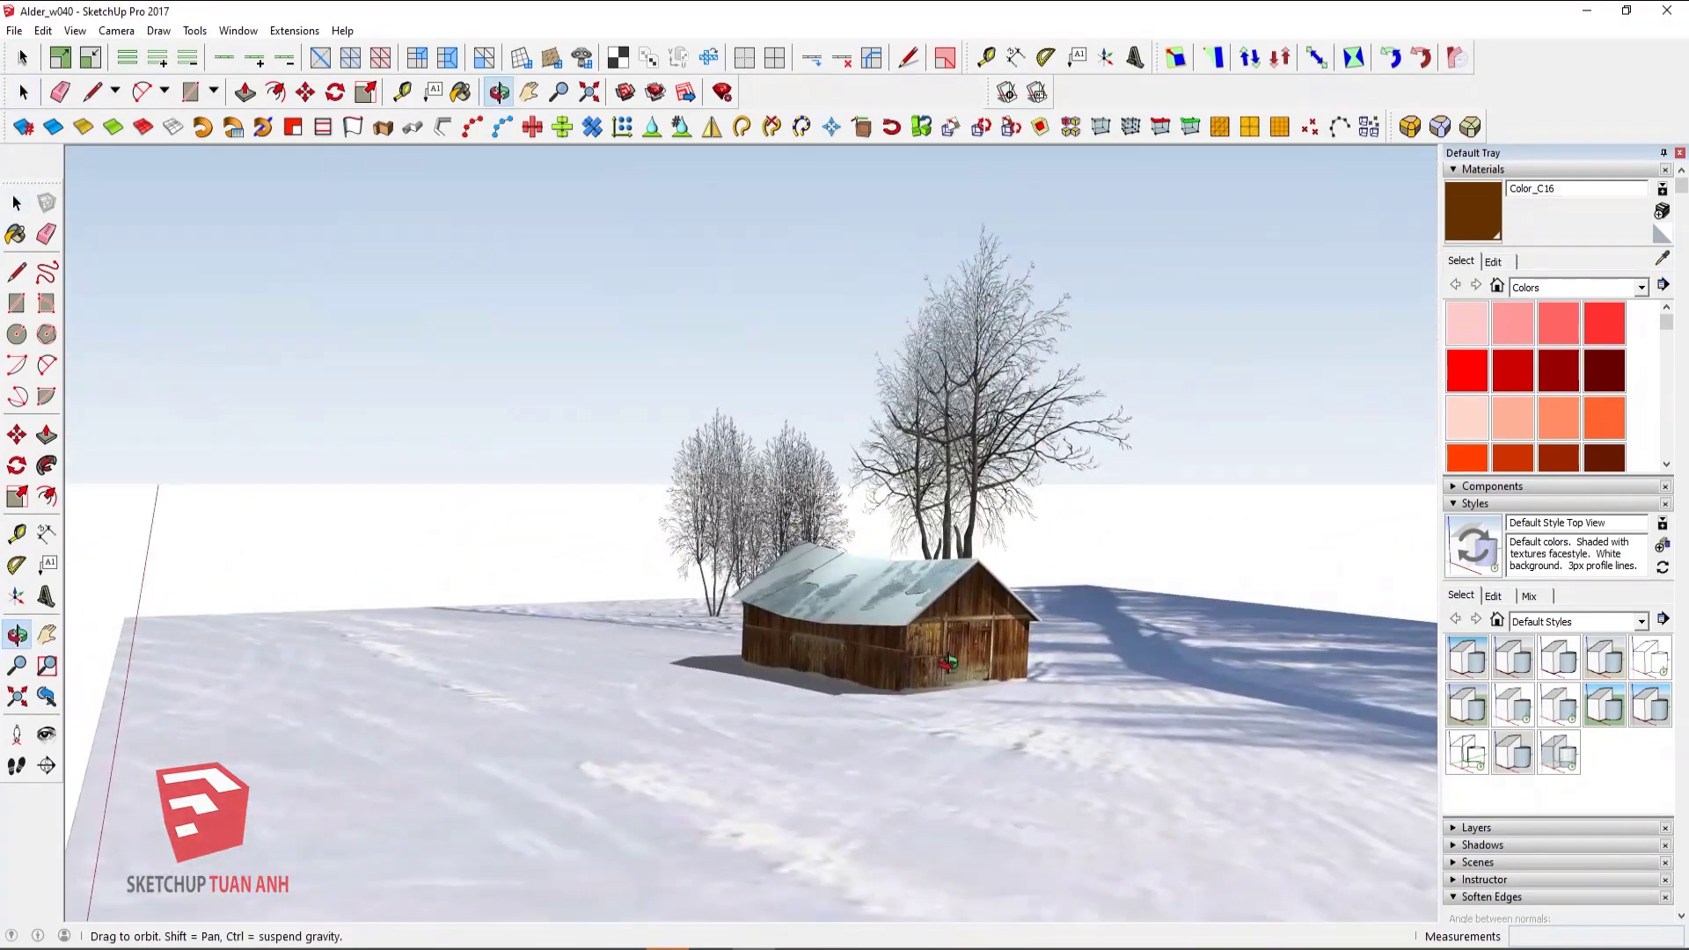
pyautogui.scroll(1, 988, 431)
pyautogui.scroll(2, 987, 431)
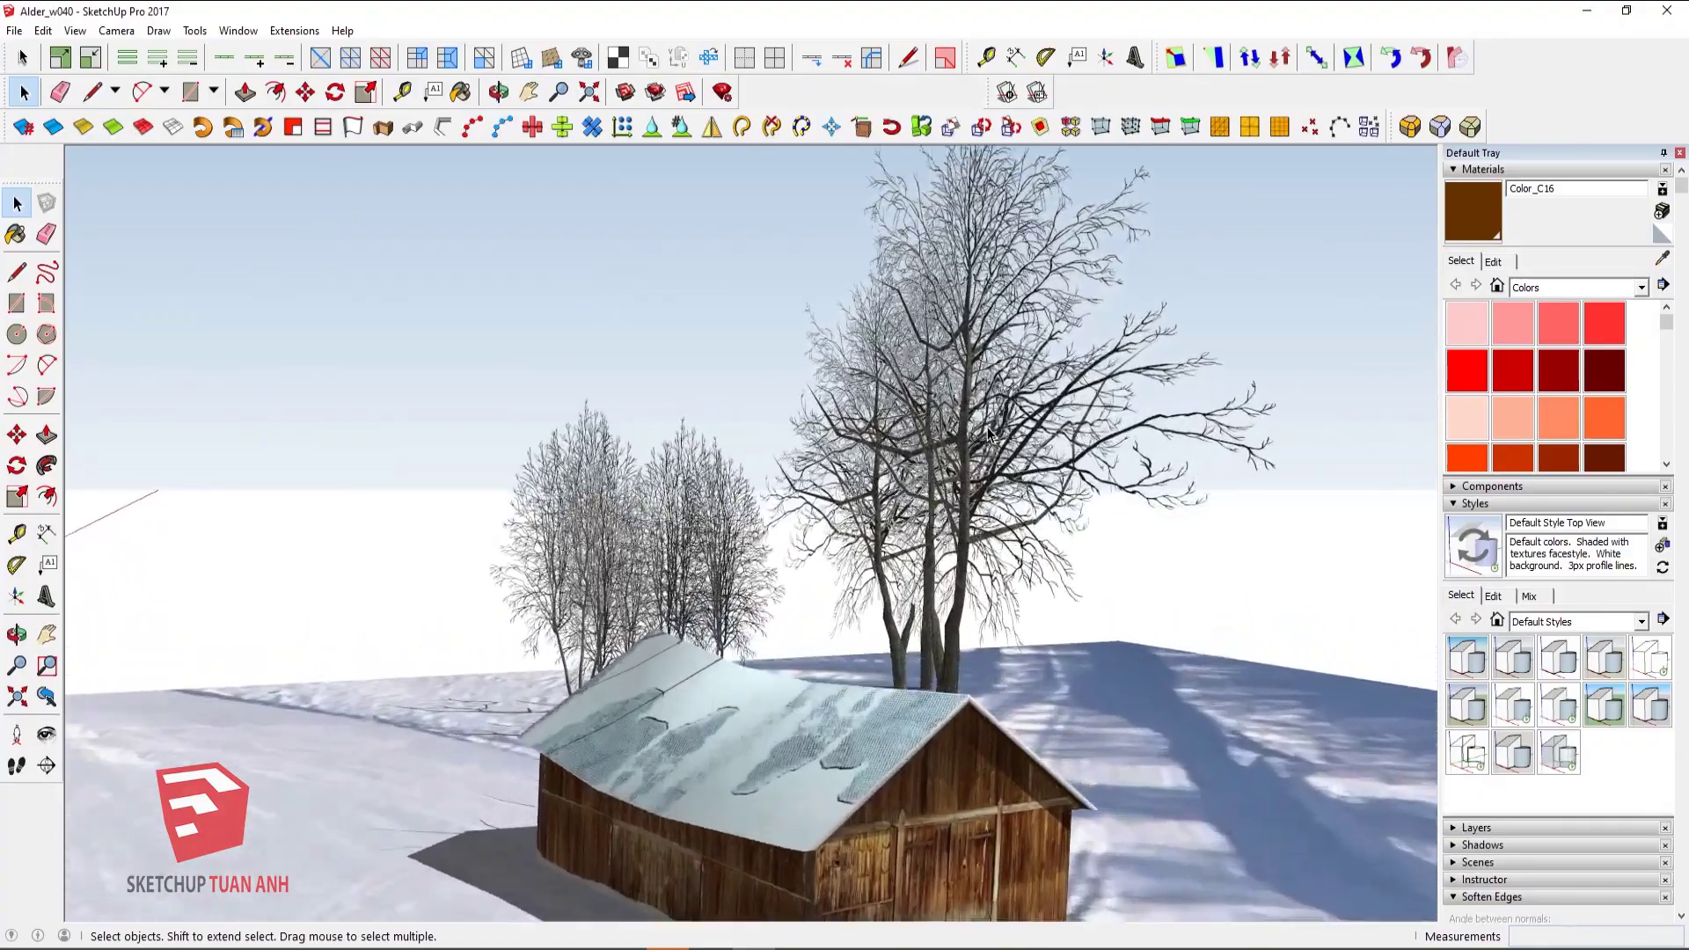
pyautogui.scroll(2, 988, 431)
pyautogui.scroll(2, 987, 431)
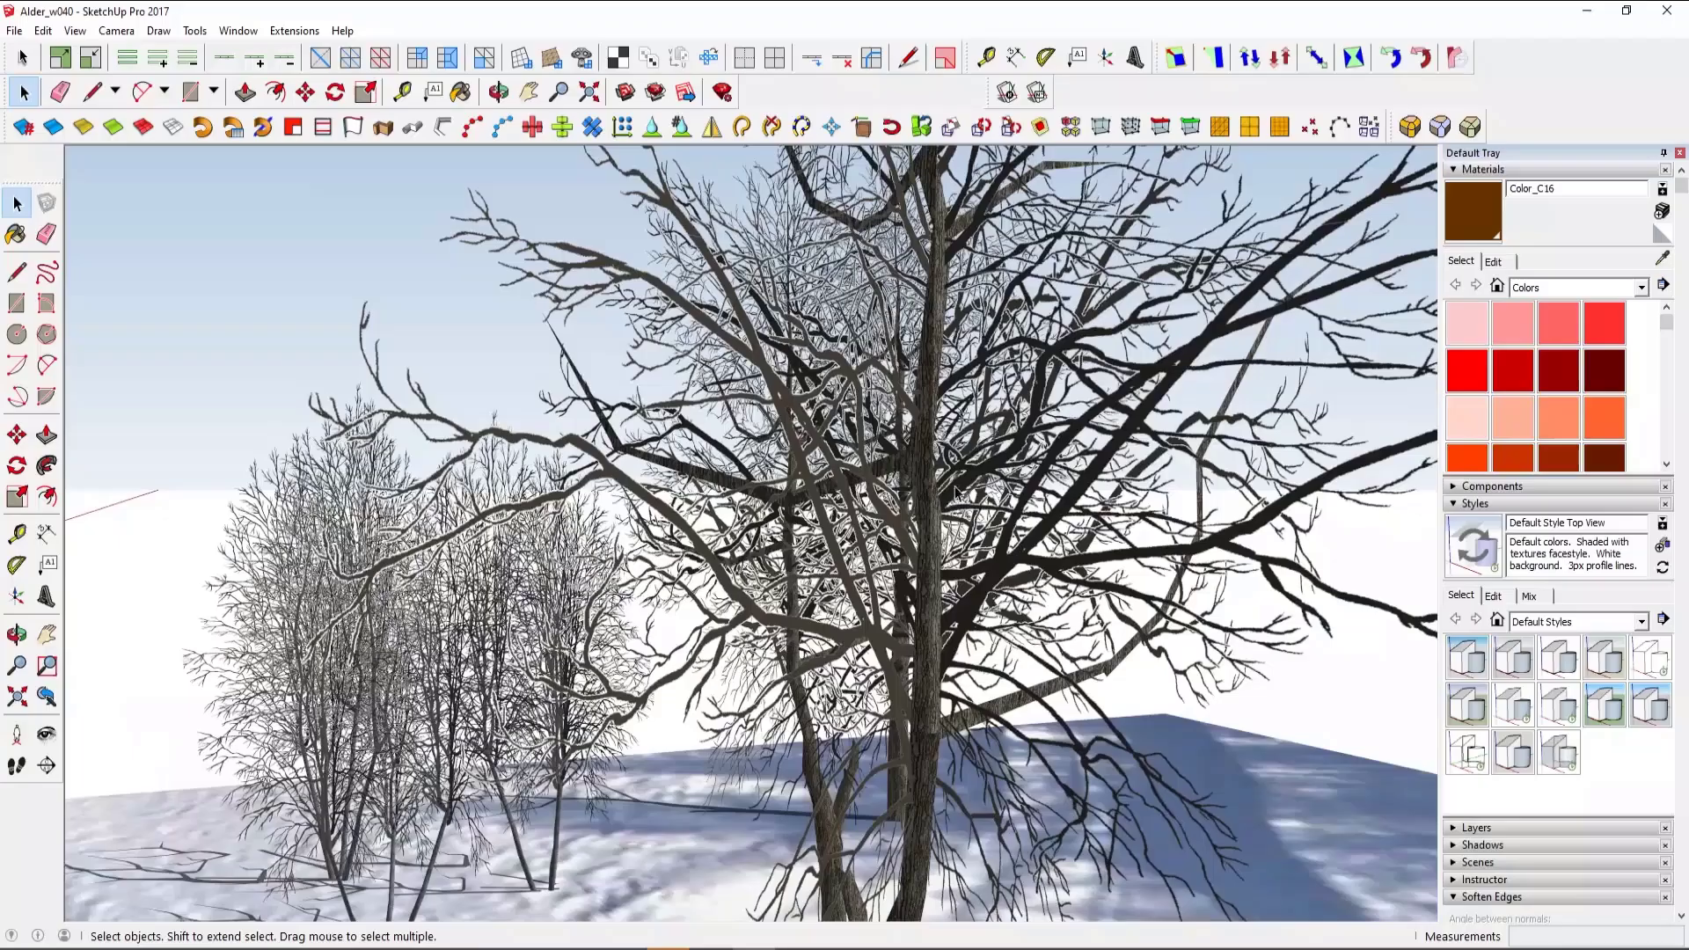
# Orbit toward the group of trees and zoom out to compare.
pyautogui.moveTo(956, 493); pyautogui.dragTo(915, 422, button='middle')
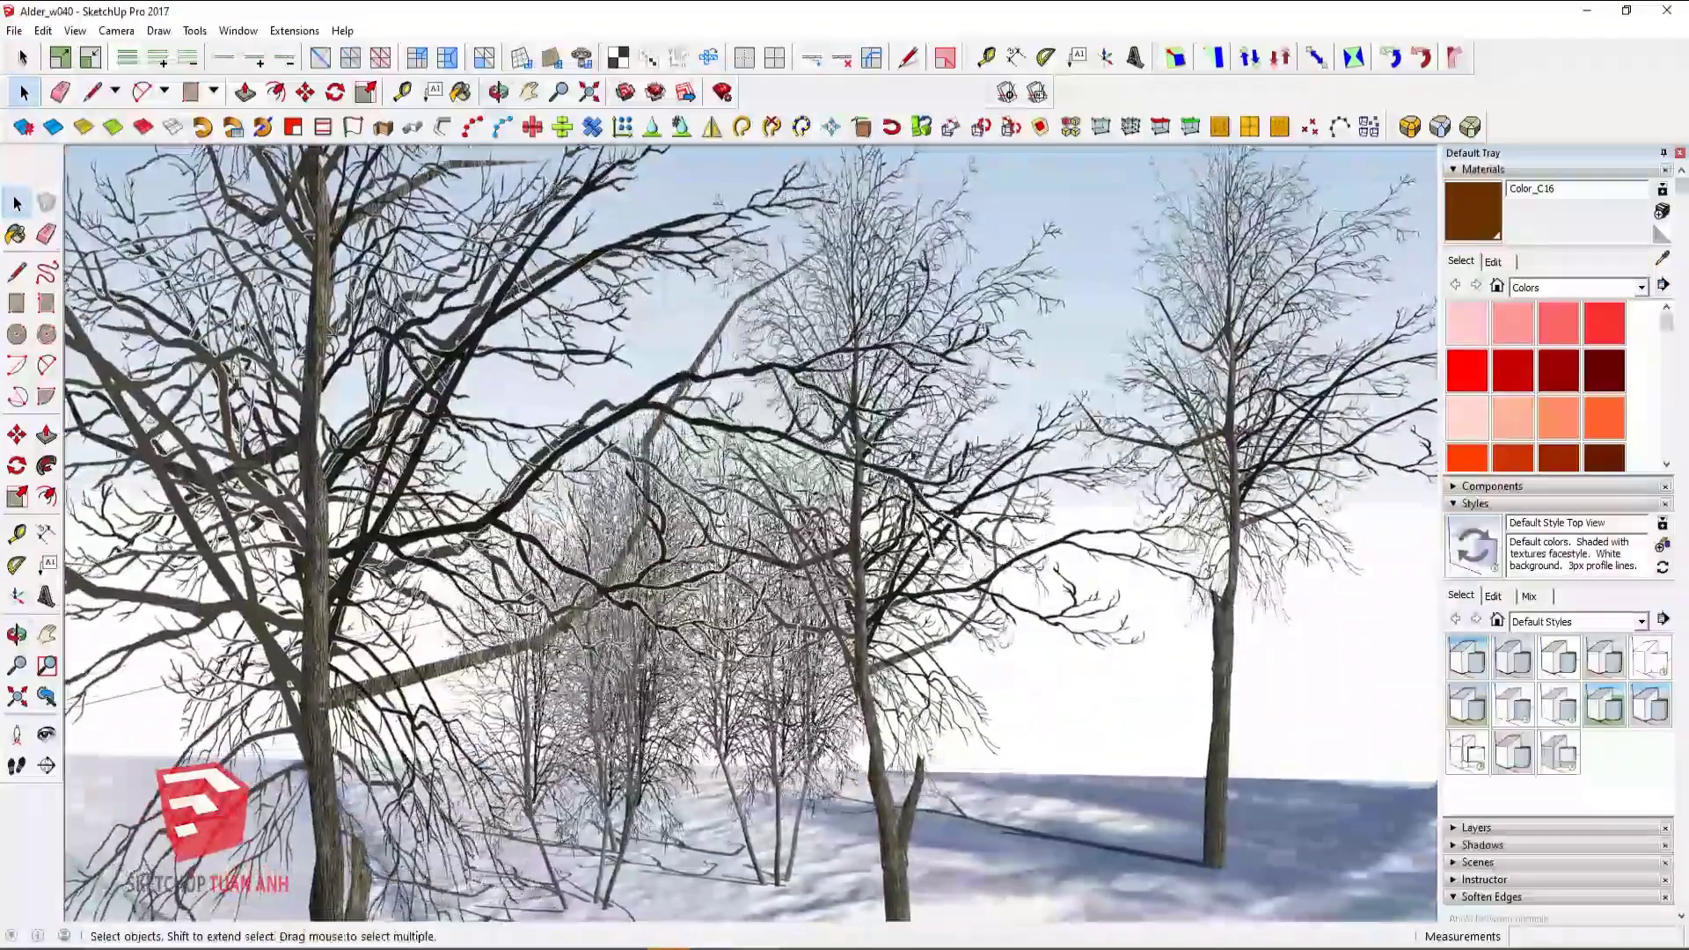
pyautogui.scroll(-3, 902, 422)
pyautogui.scroll(-3, 871, 449)
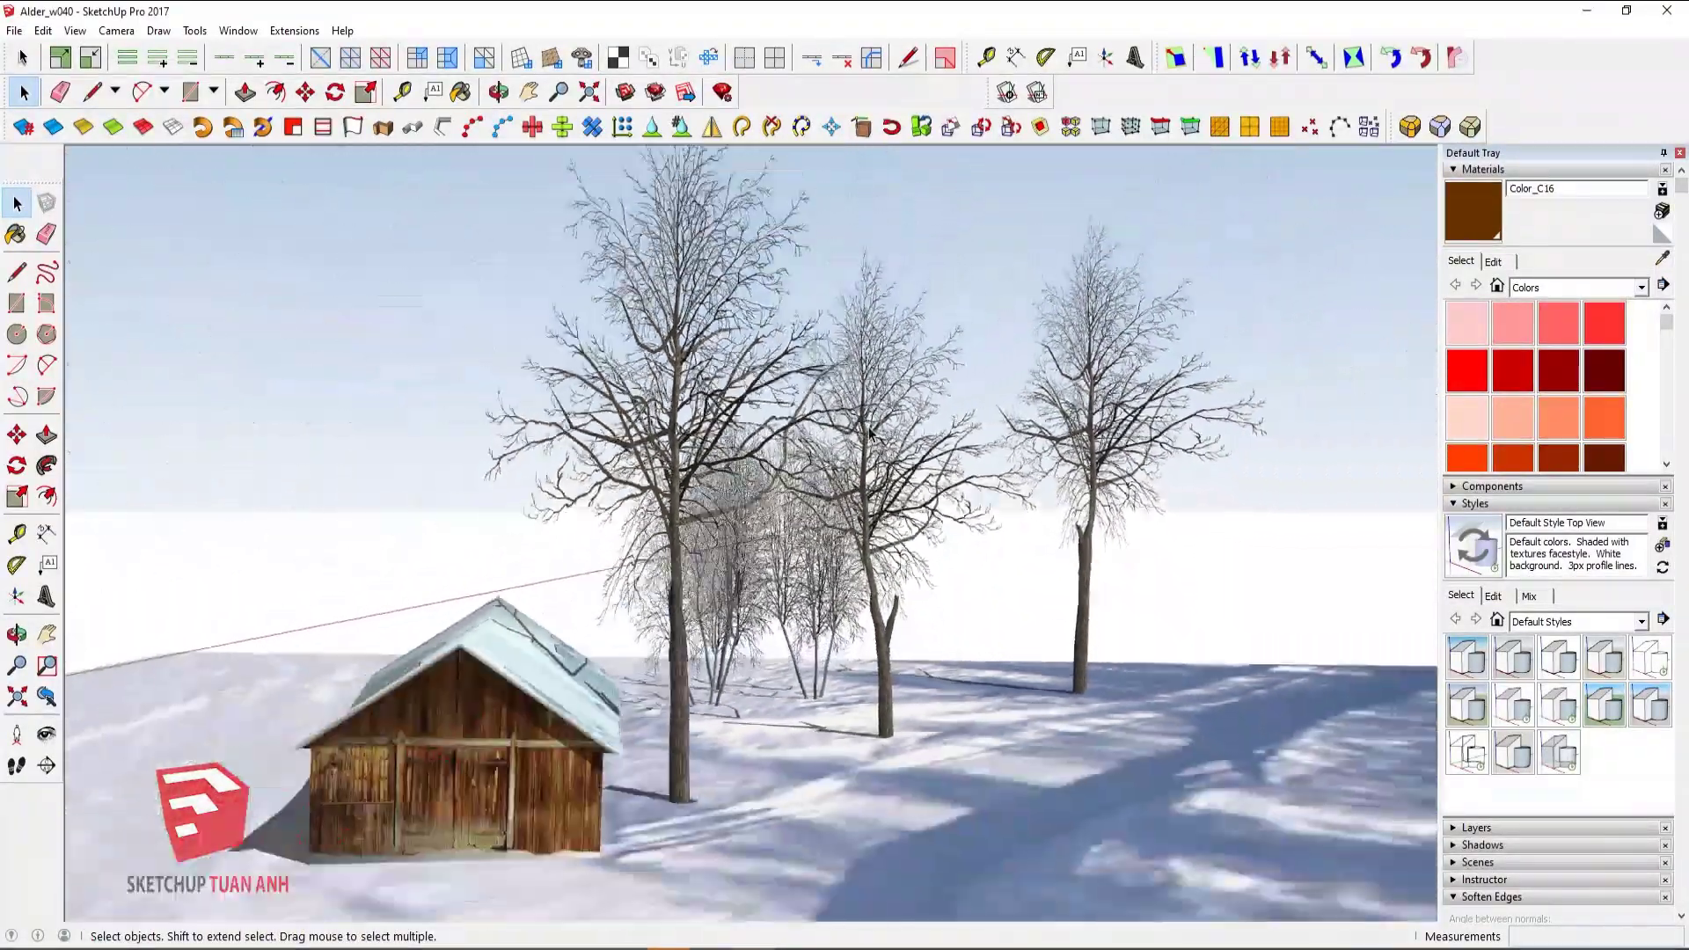
pyautogui.scroll(-3, 836, 484)
pyautogui.scroll(-2, 789, 519)
pyautogui.scroll(-2, 789, 519)
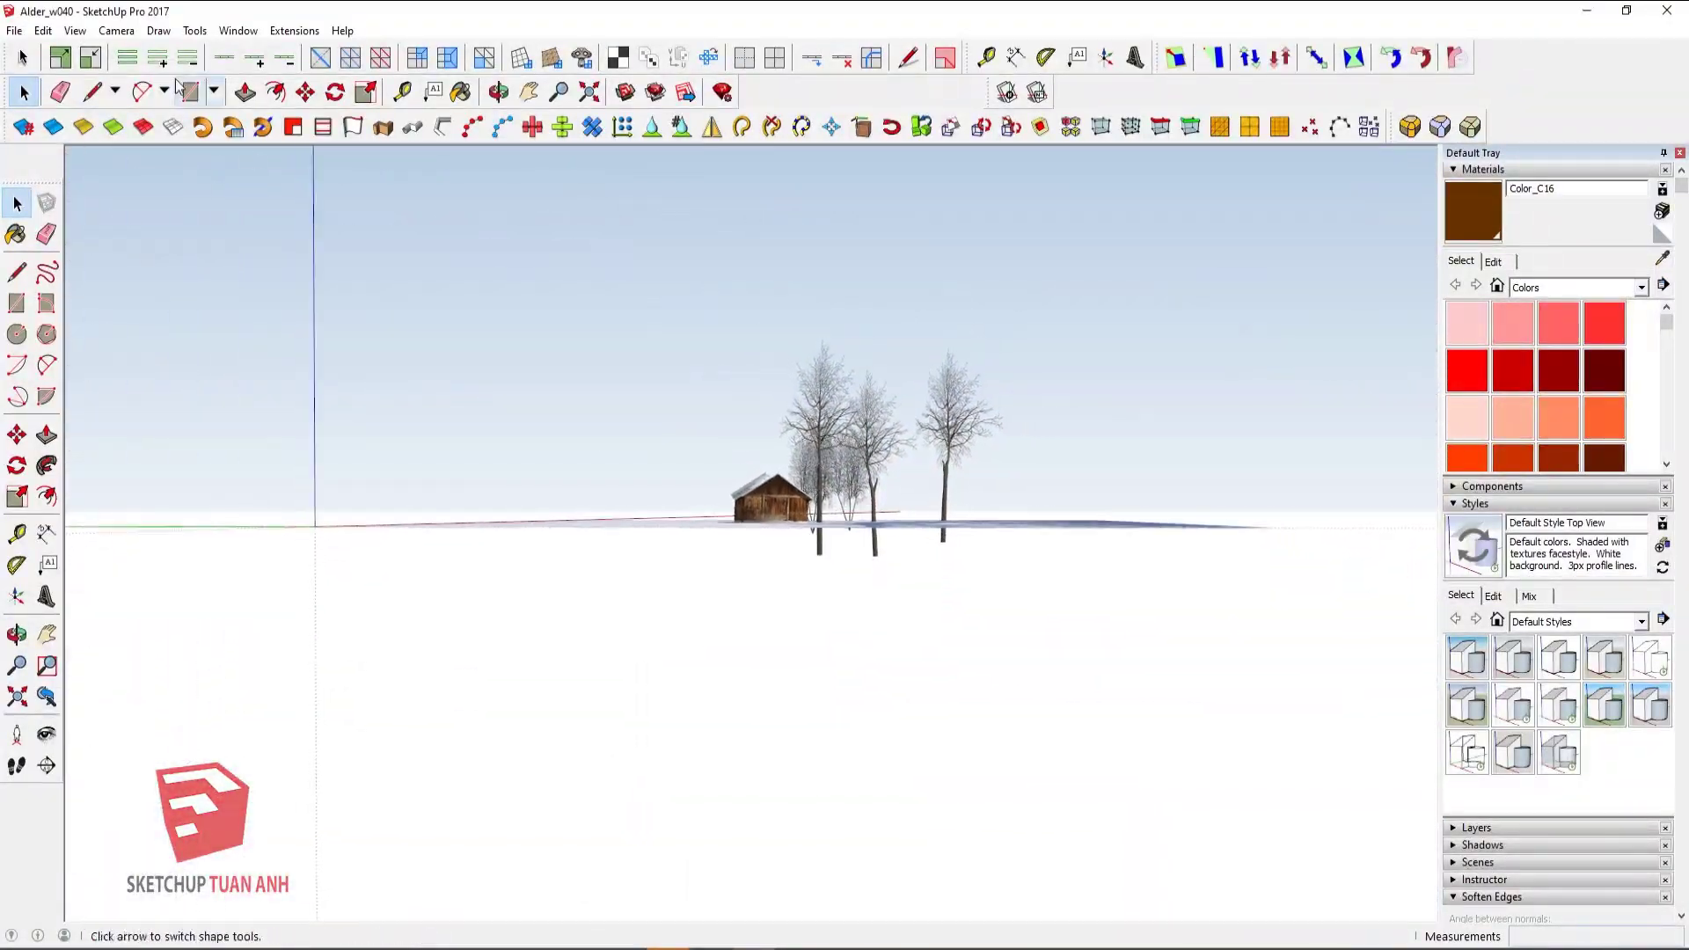
# Set AMS Smooth Zoom to Disabled in the Extension Manager from the Window menu.
pyautogui.click(237, 31)
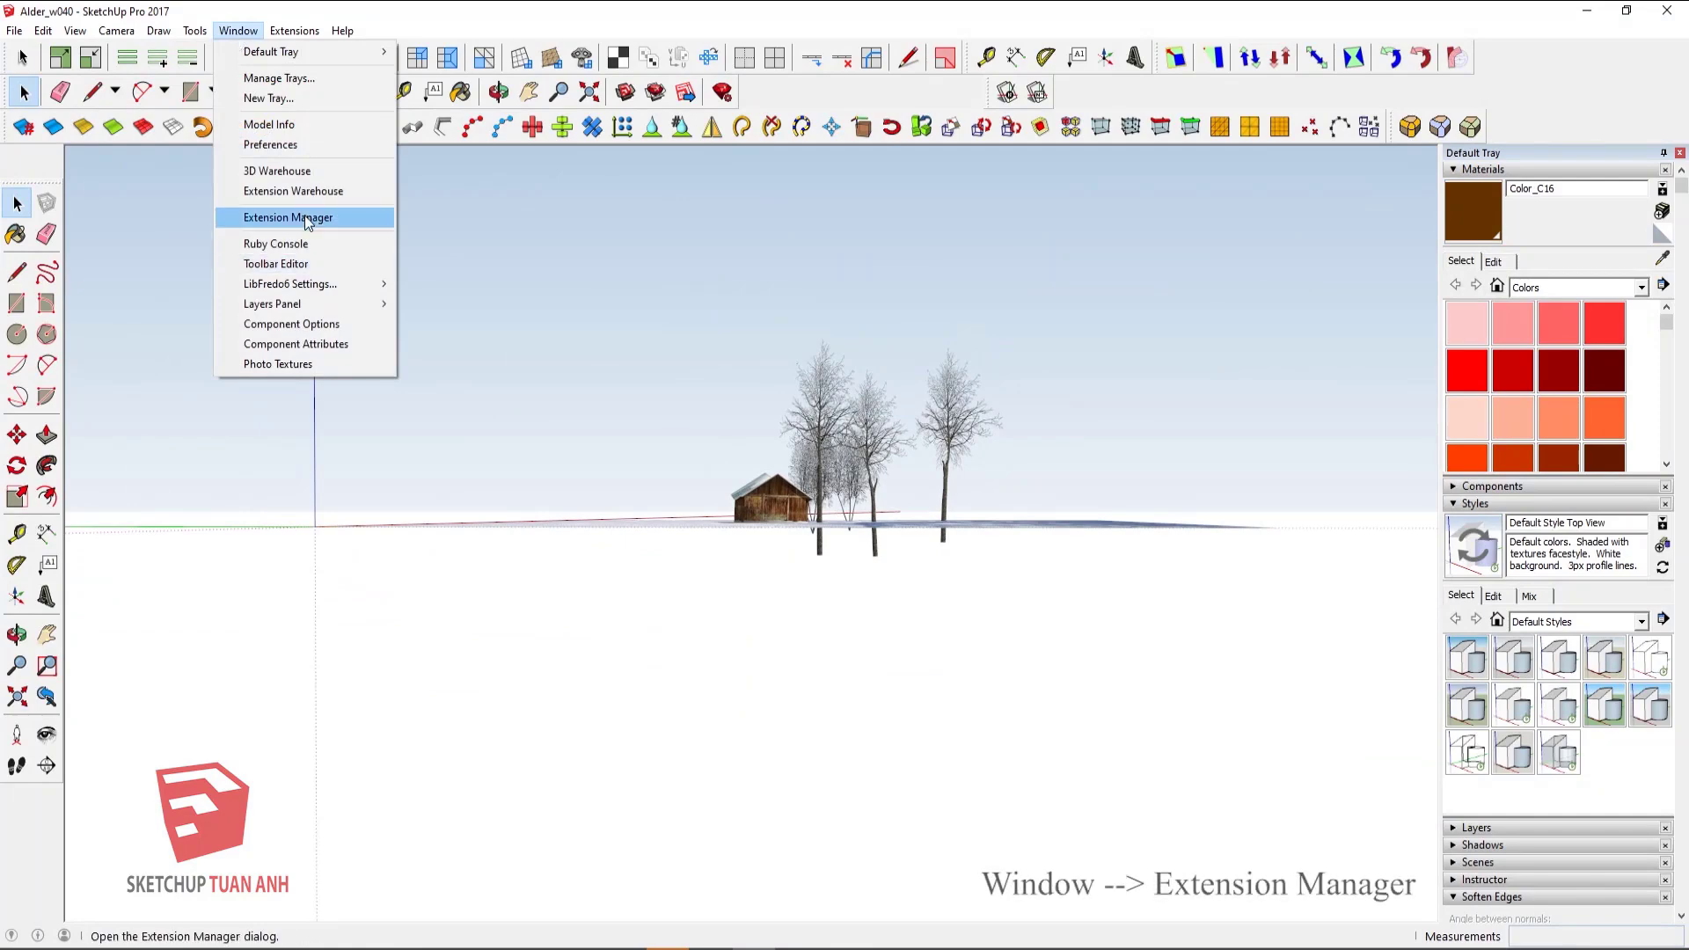
pyautogui.click(333, 220)
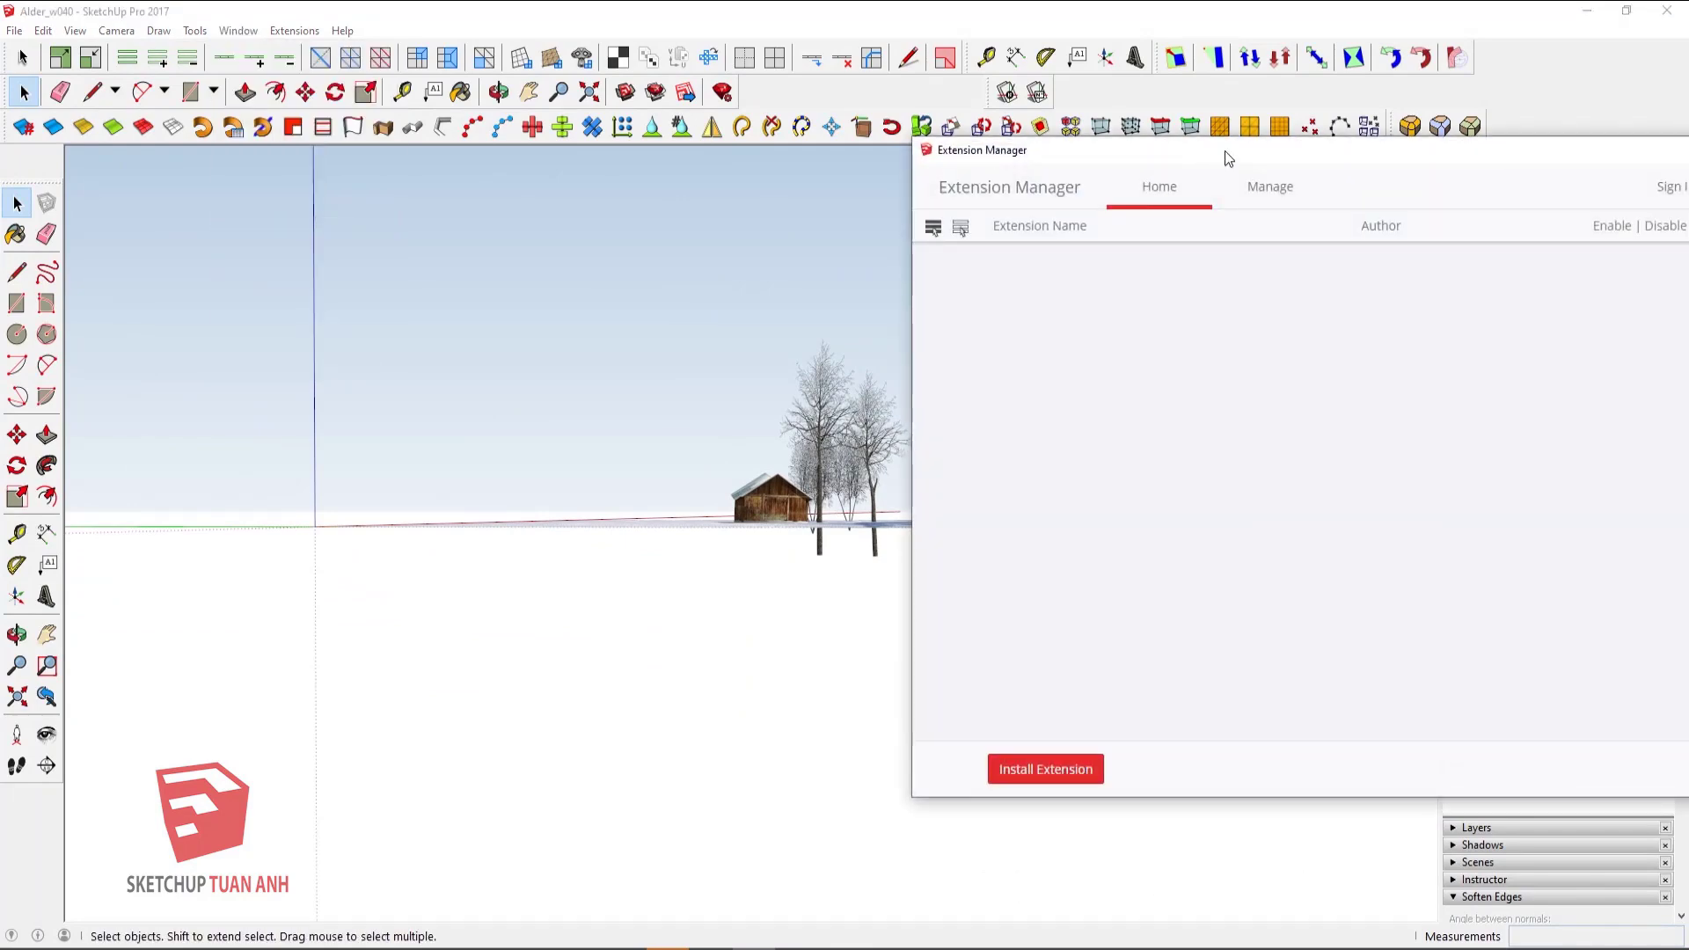
pyautogui.moveTo(1226, 151); pyautogui.dragTo(704, 152)
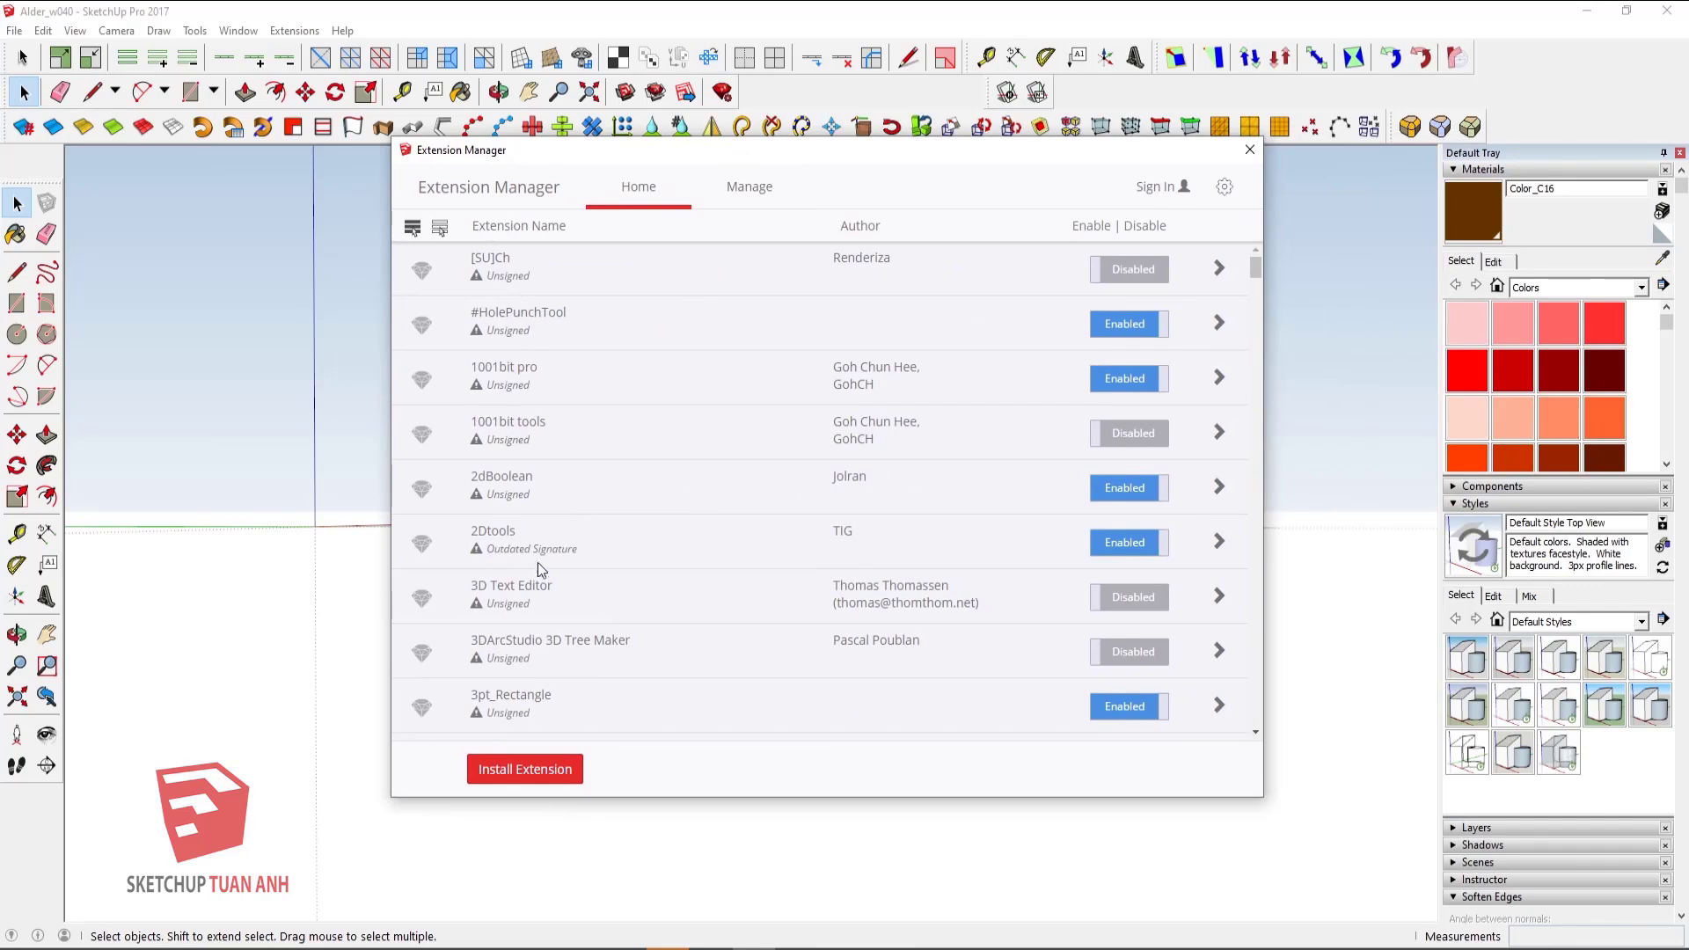
pyautogui.scroll(-3, 535, 552)
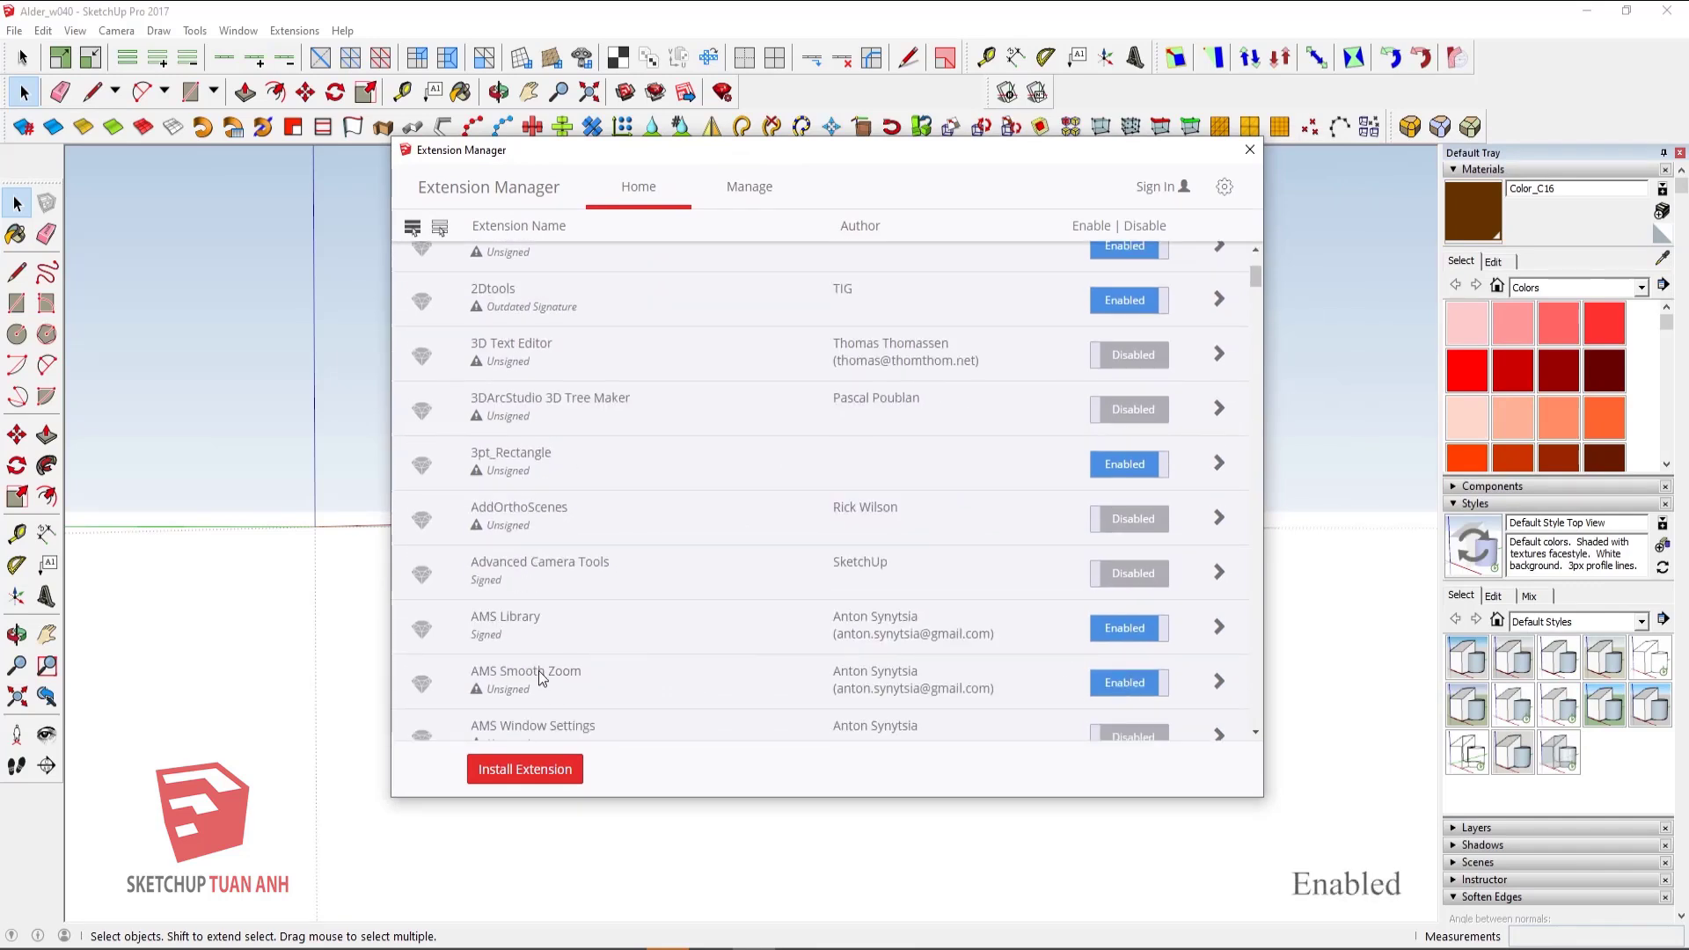
pyautogui.click(1111, 695)
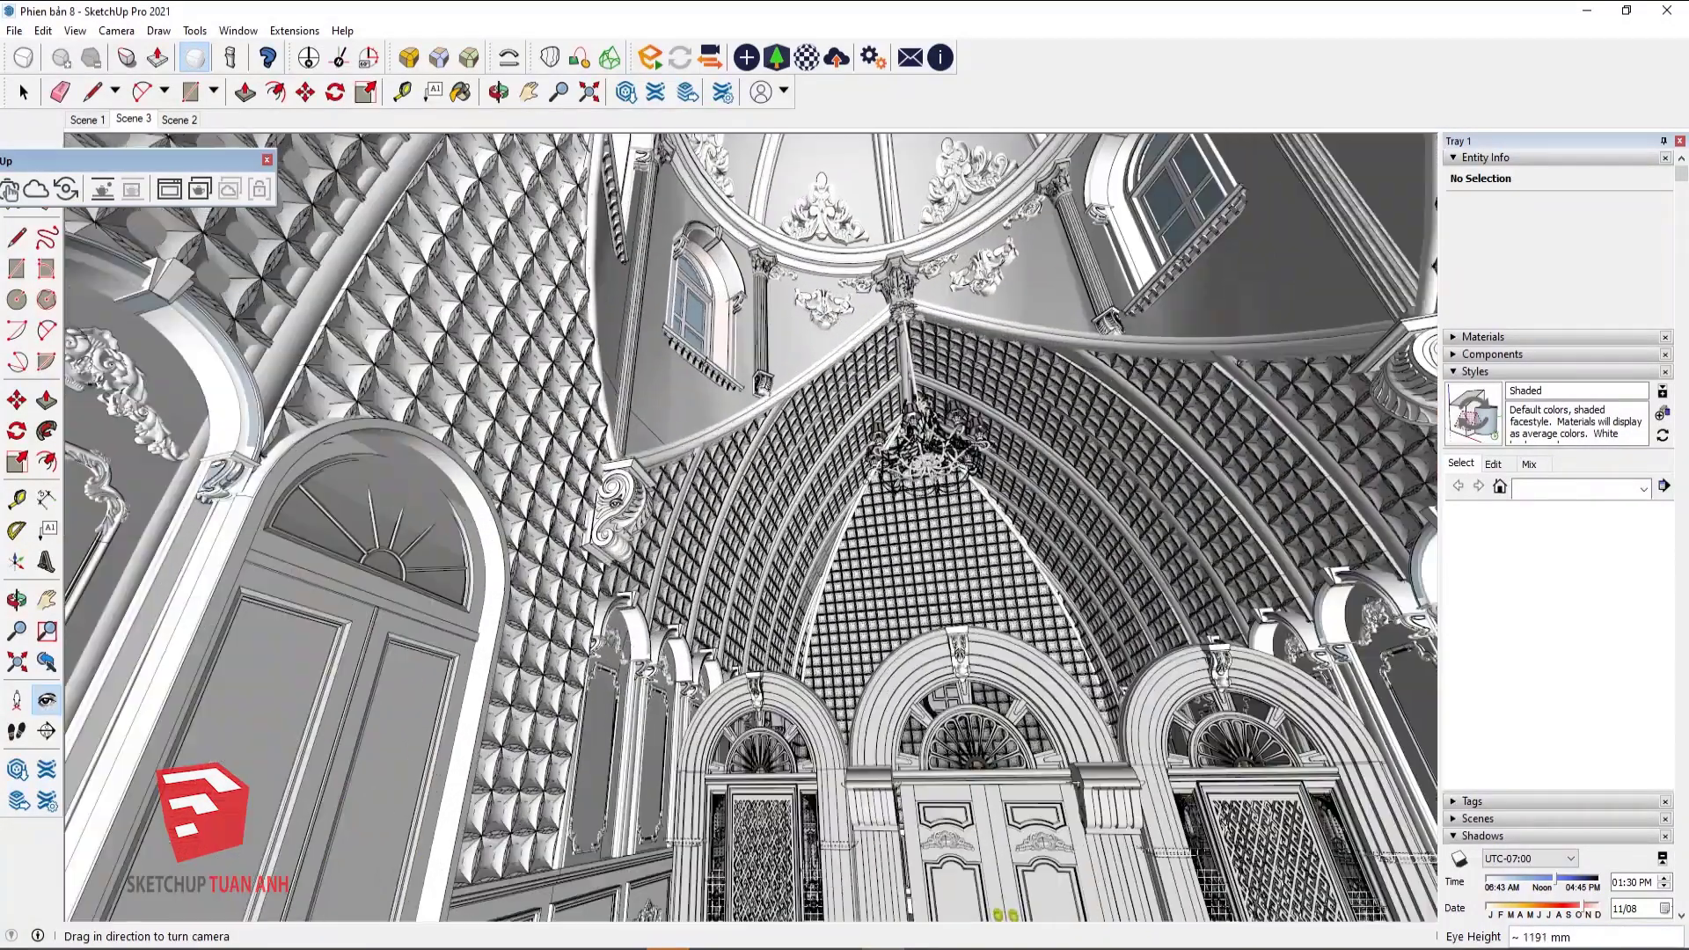
# Look from the vaulted ceiling, dome windows and chandelier to the arched doorway and tufted wall.
pyautogui.moveTo(968, 528)
pyautogui.mouseDown(button='middle')
pyautogui.moveTo(1015, 558)
pyautogui.moveTo(493, 528)
pyautogui.mouseUp(button='middle')
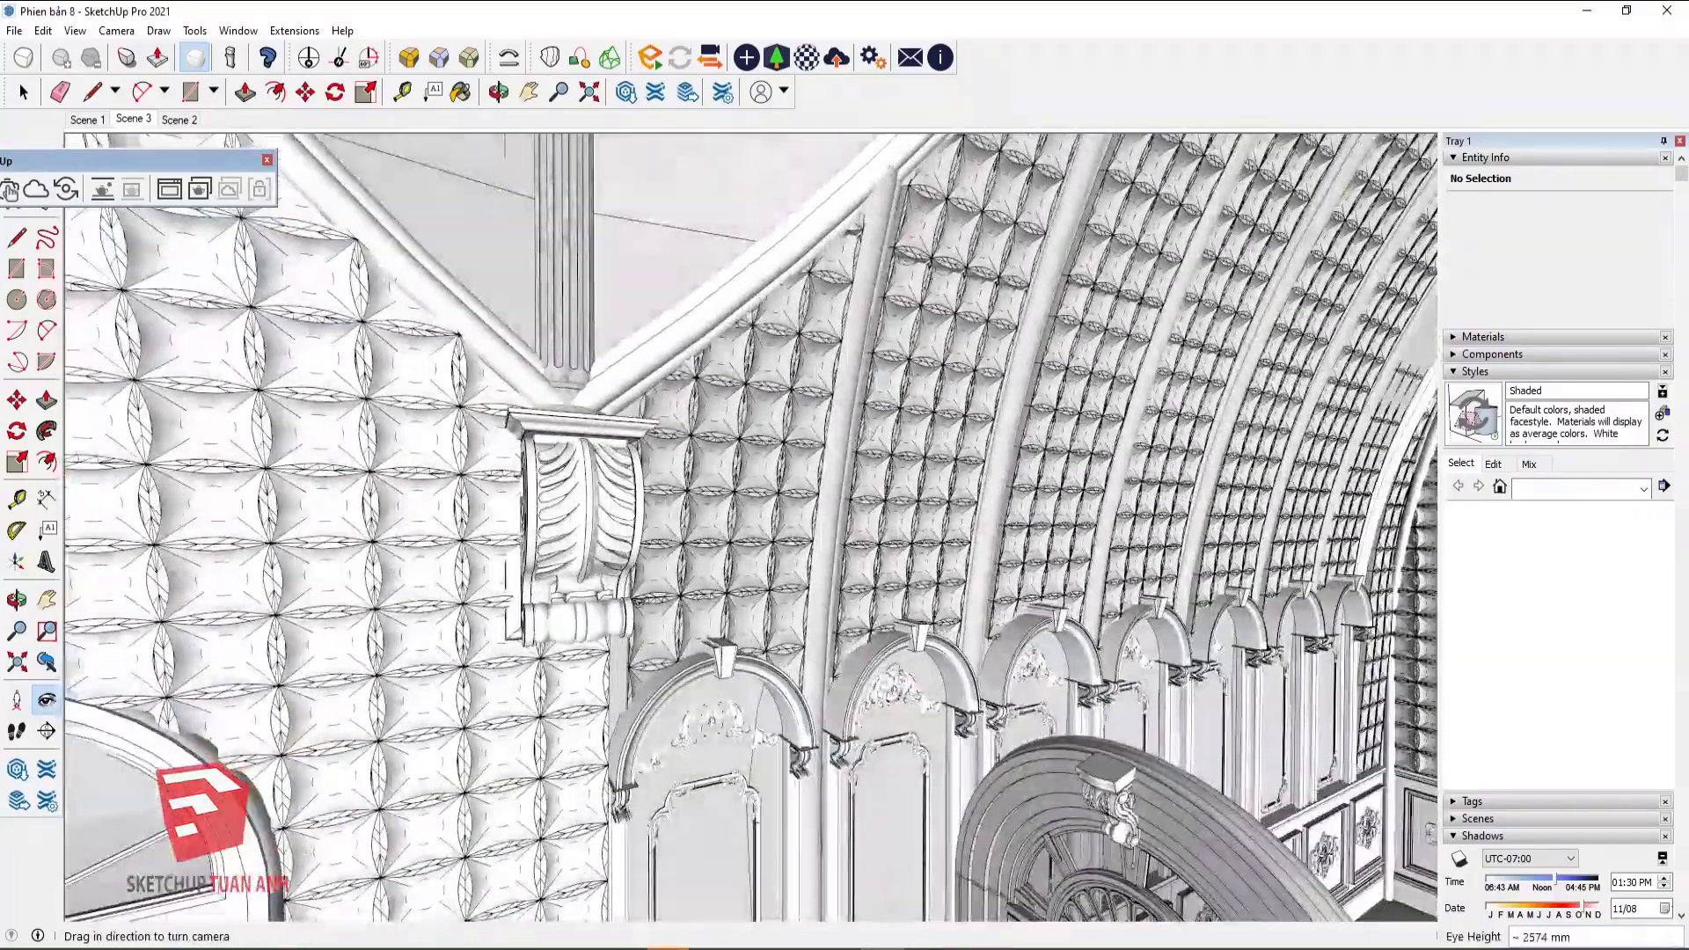
pyautogui.moveTo(748, 527); pyautogui.dragTo(615, 396)
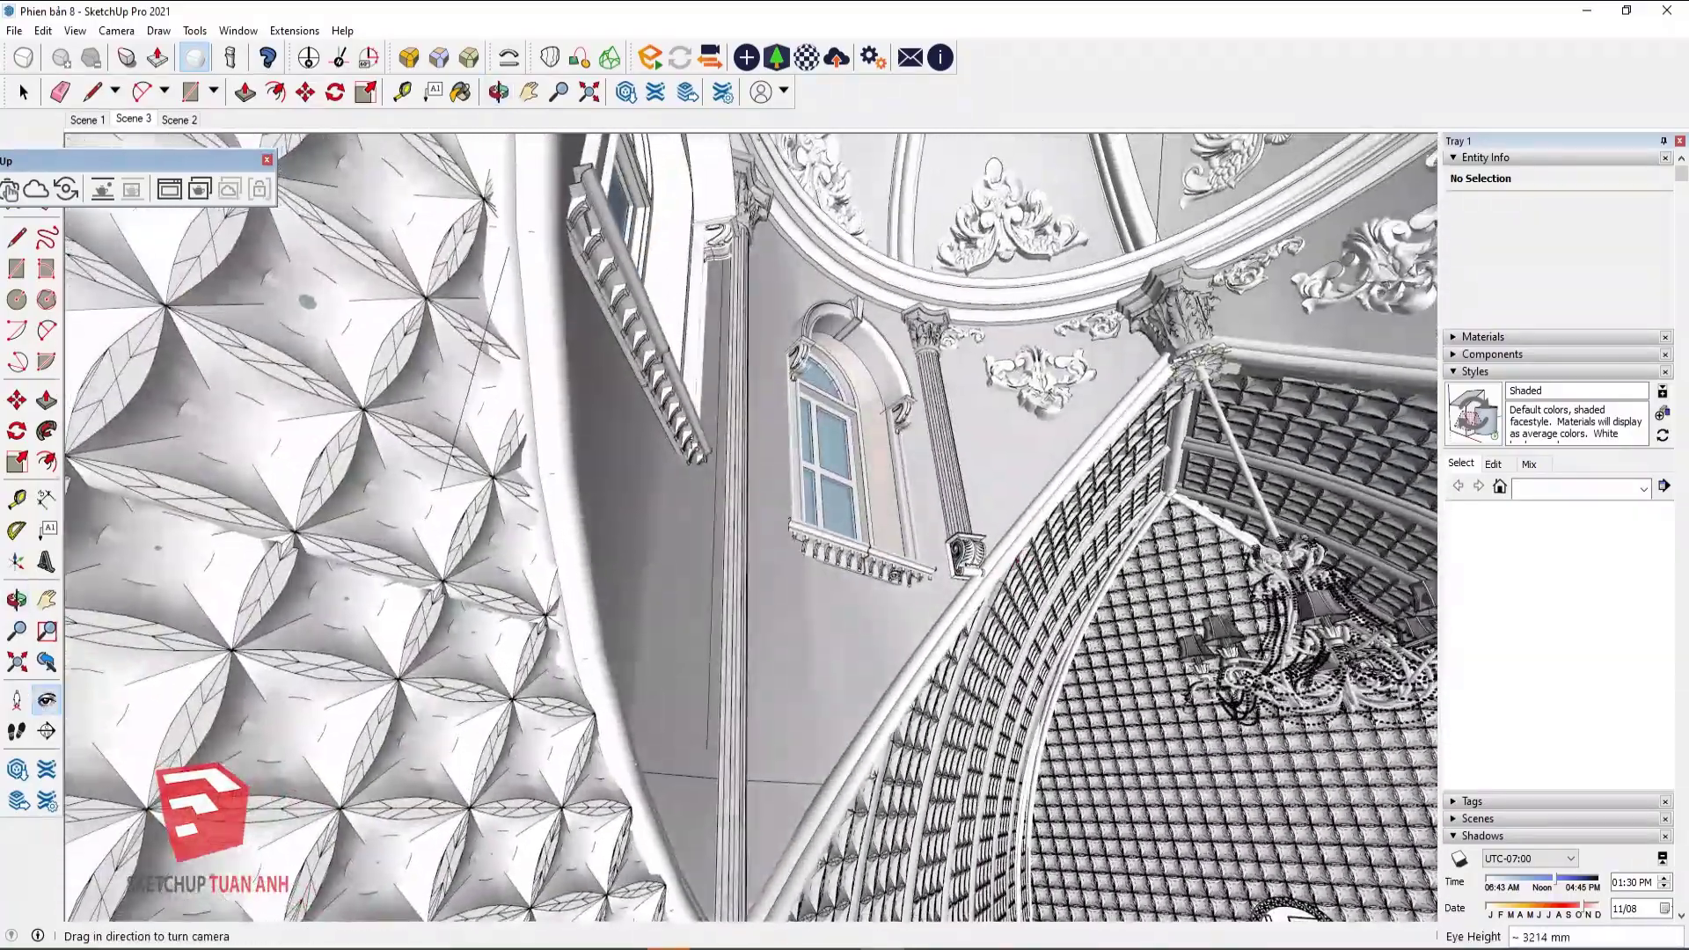
pyautogui.moveTo(747, 528); pyautogui.dragTo(695, 361)
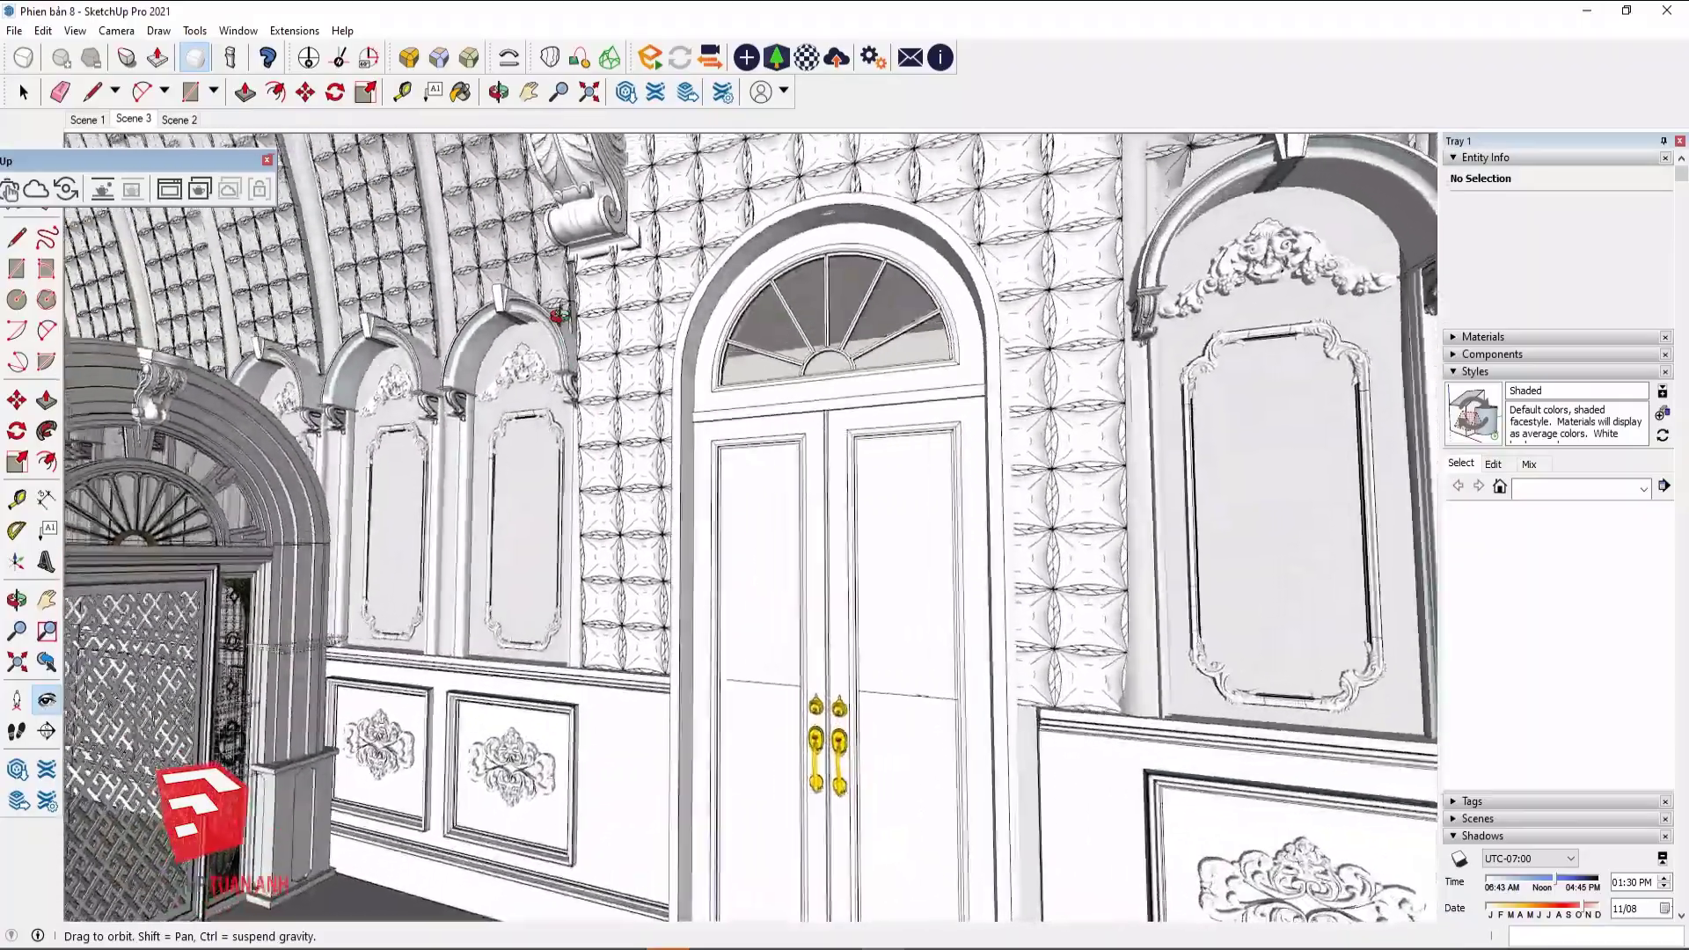
pyautogui.moveTo(558, 315); pyautogui.dragTo(616, 317, button='middle')
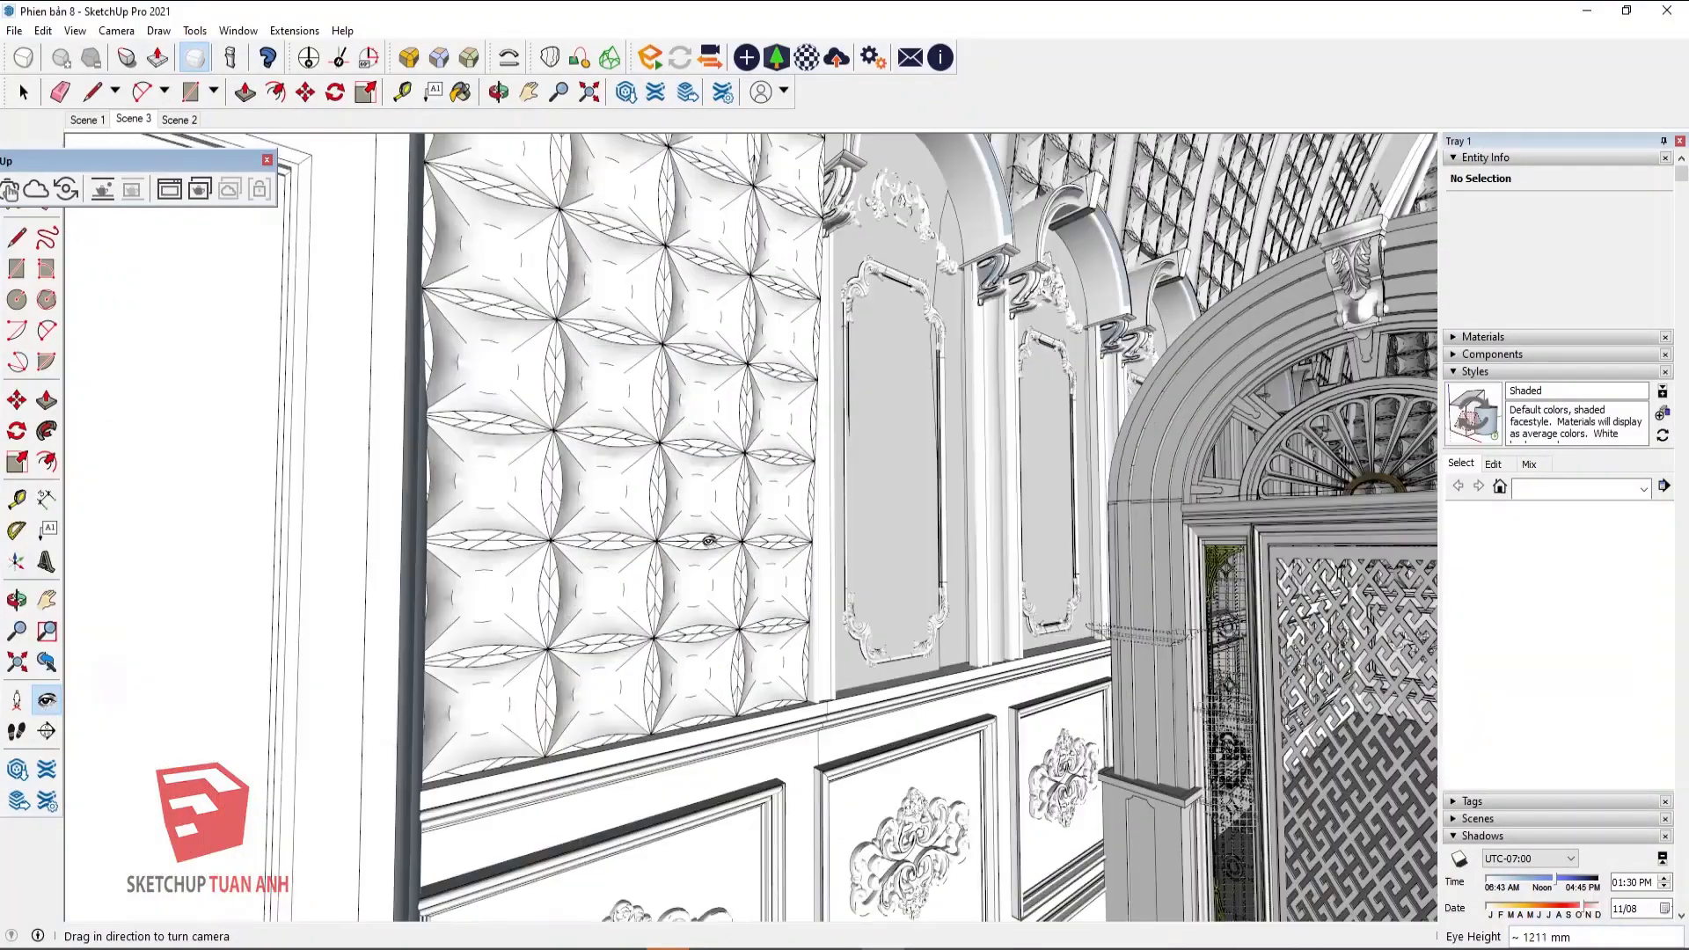
pyautogui.moveTo(708, 540); pyautogui.dragTo(796, 561, button='middle')
# Turn on View > Hidden Geometry, then look along the tufted wall toward the central arched door.
pyautogui.click(74, 31)
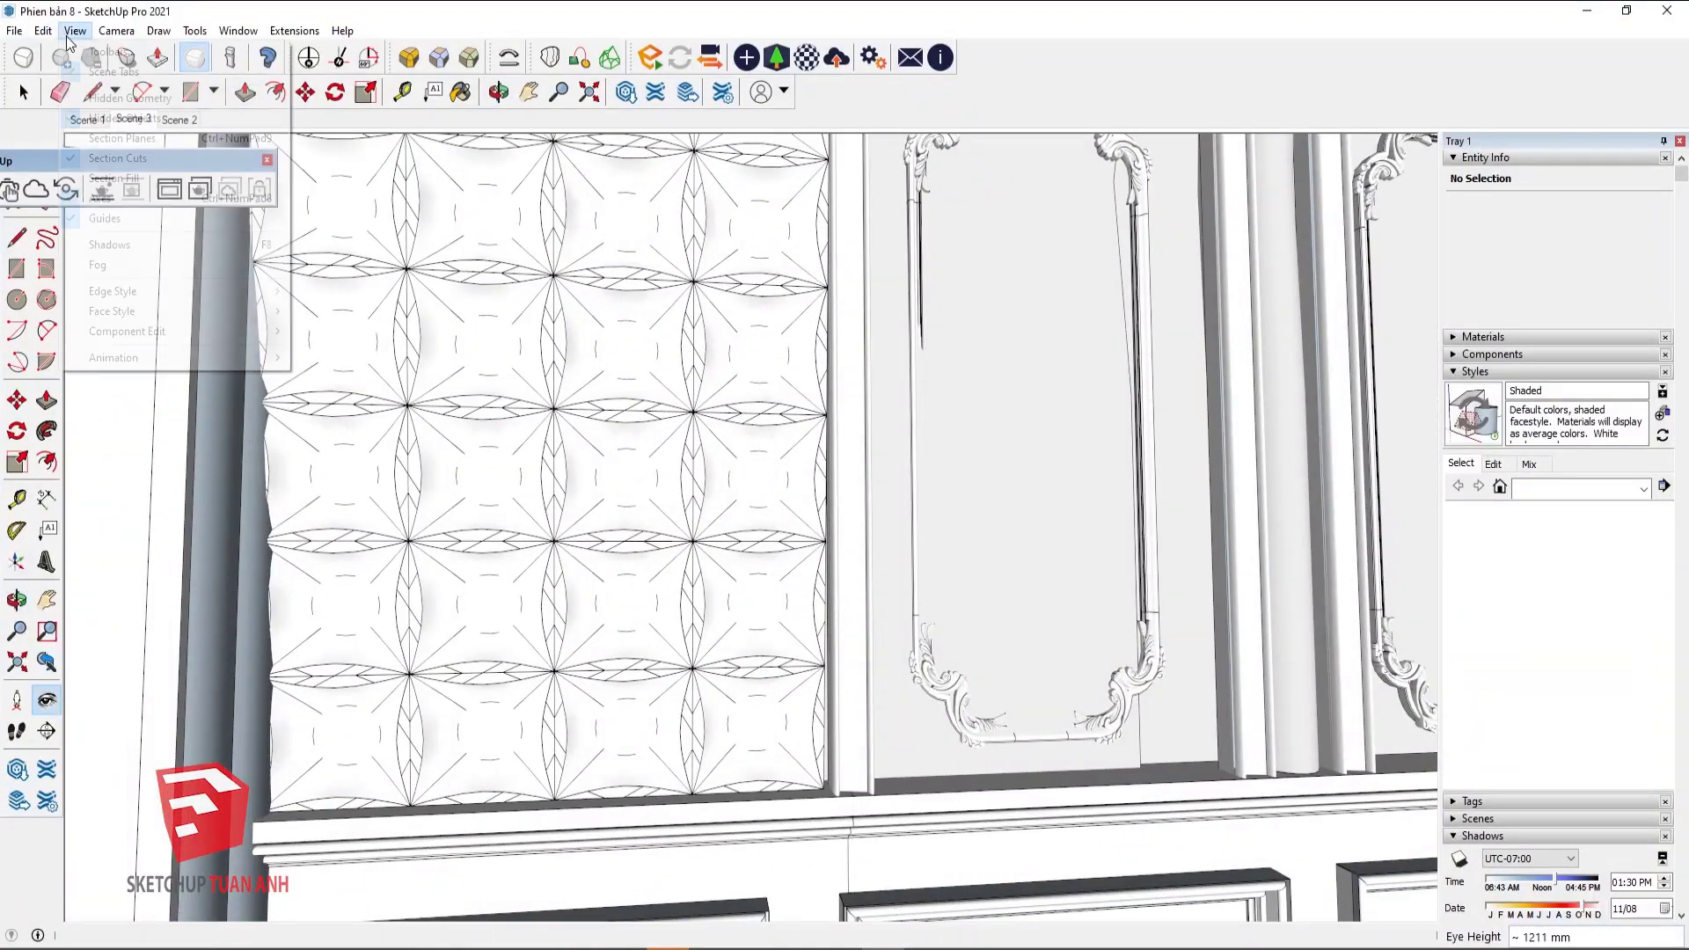
pyautogui.click(108, 101)
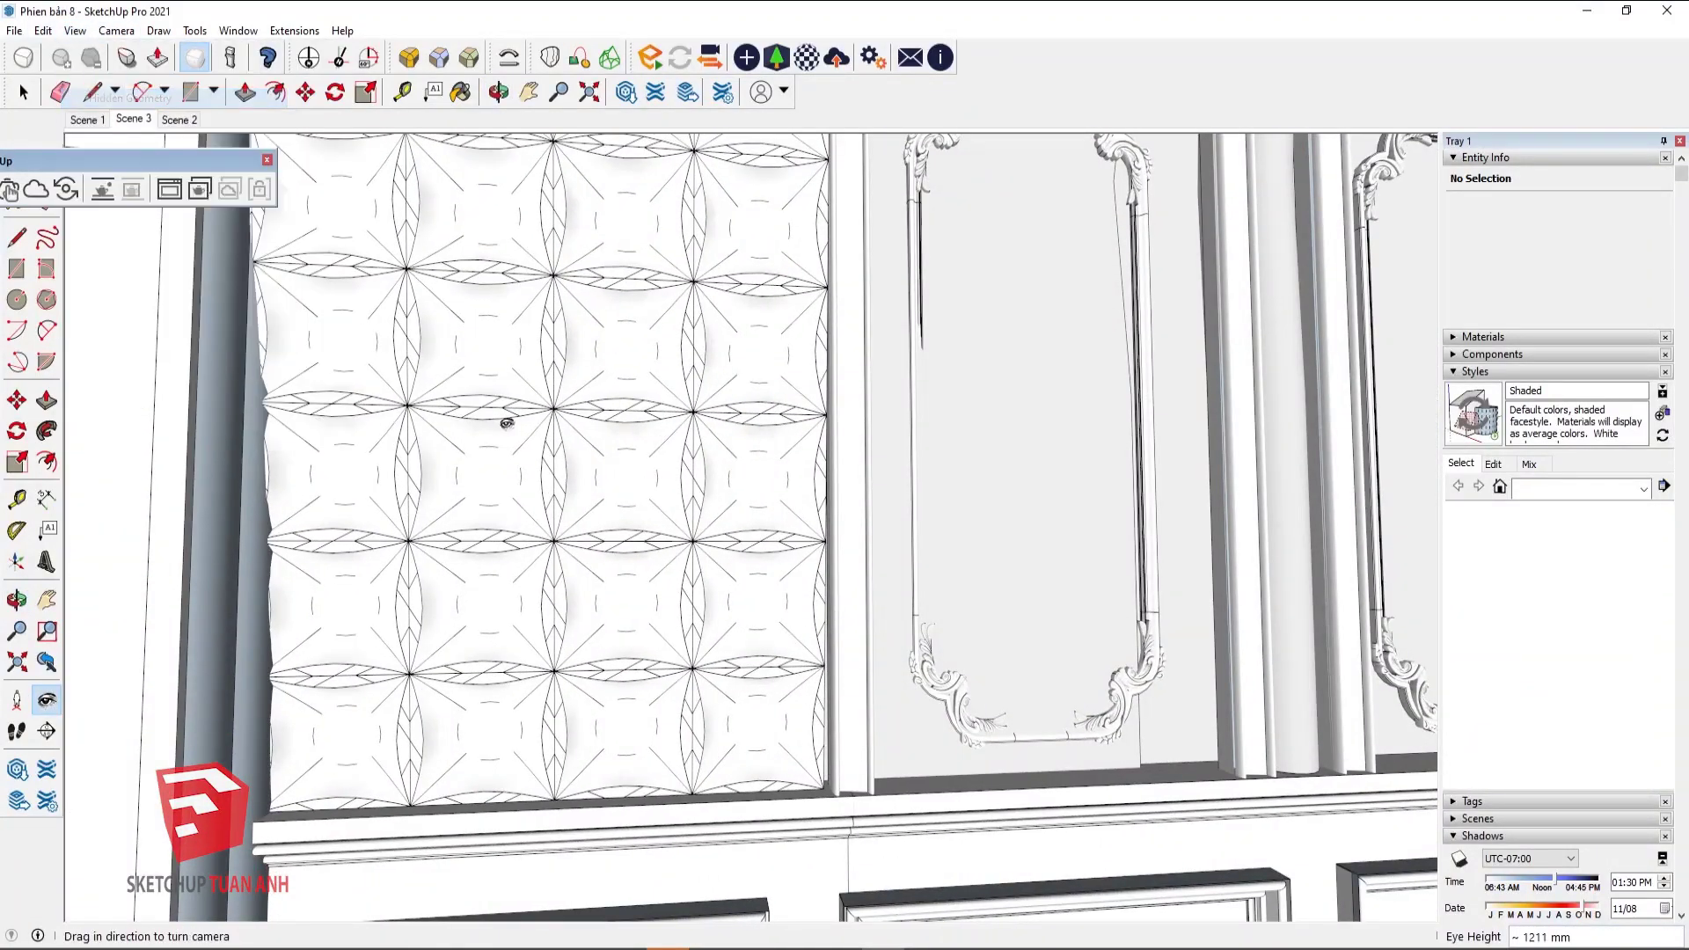
pyautogui.moveTo(501, 422)
pyautogui.mouseDown()
pyautogui.moveTo(642, 471)
pyautogui.moveTo(815, 467)
pyautogui.moveTo(766, 285)
pyautogui.moveTo(809, 452)
pyautogui.mouseUp()
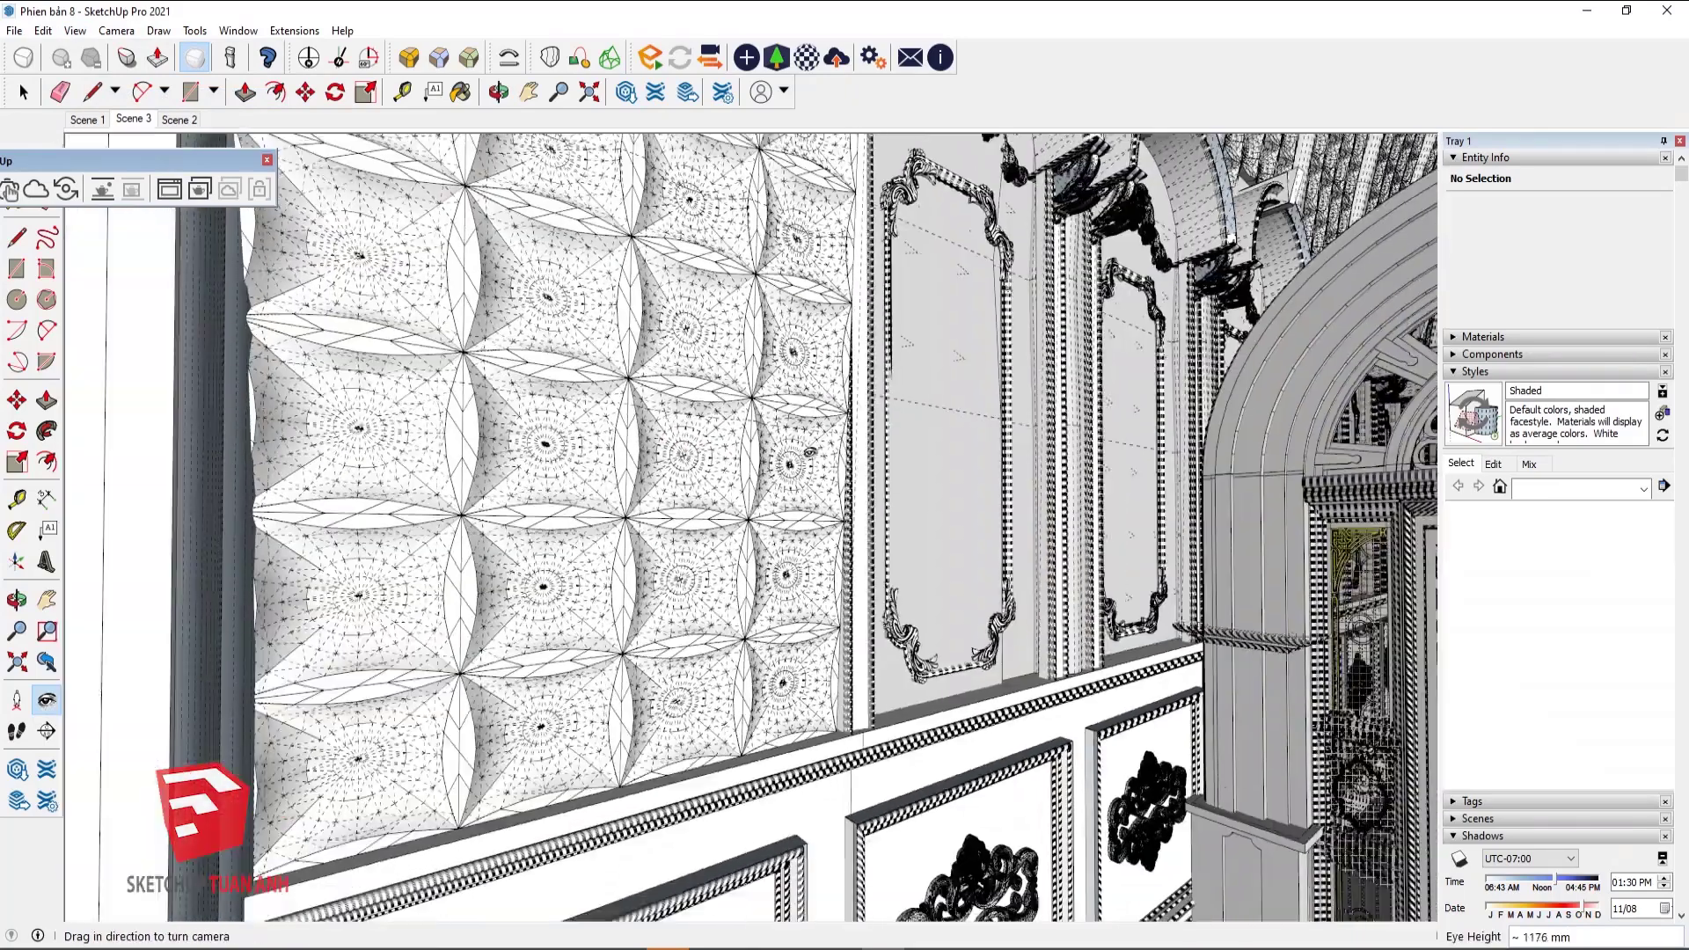
pyautogui.moveTo(1042, 703)
pyautogui.mouseDown()
pyautogui.moveTo(653, 531)
pyautogui.moveTo(691, 578)
pyautogui.moveTo(380, 729)
pyautogui.moveTo(203, 739)
pyautogui.mouseUp()
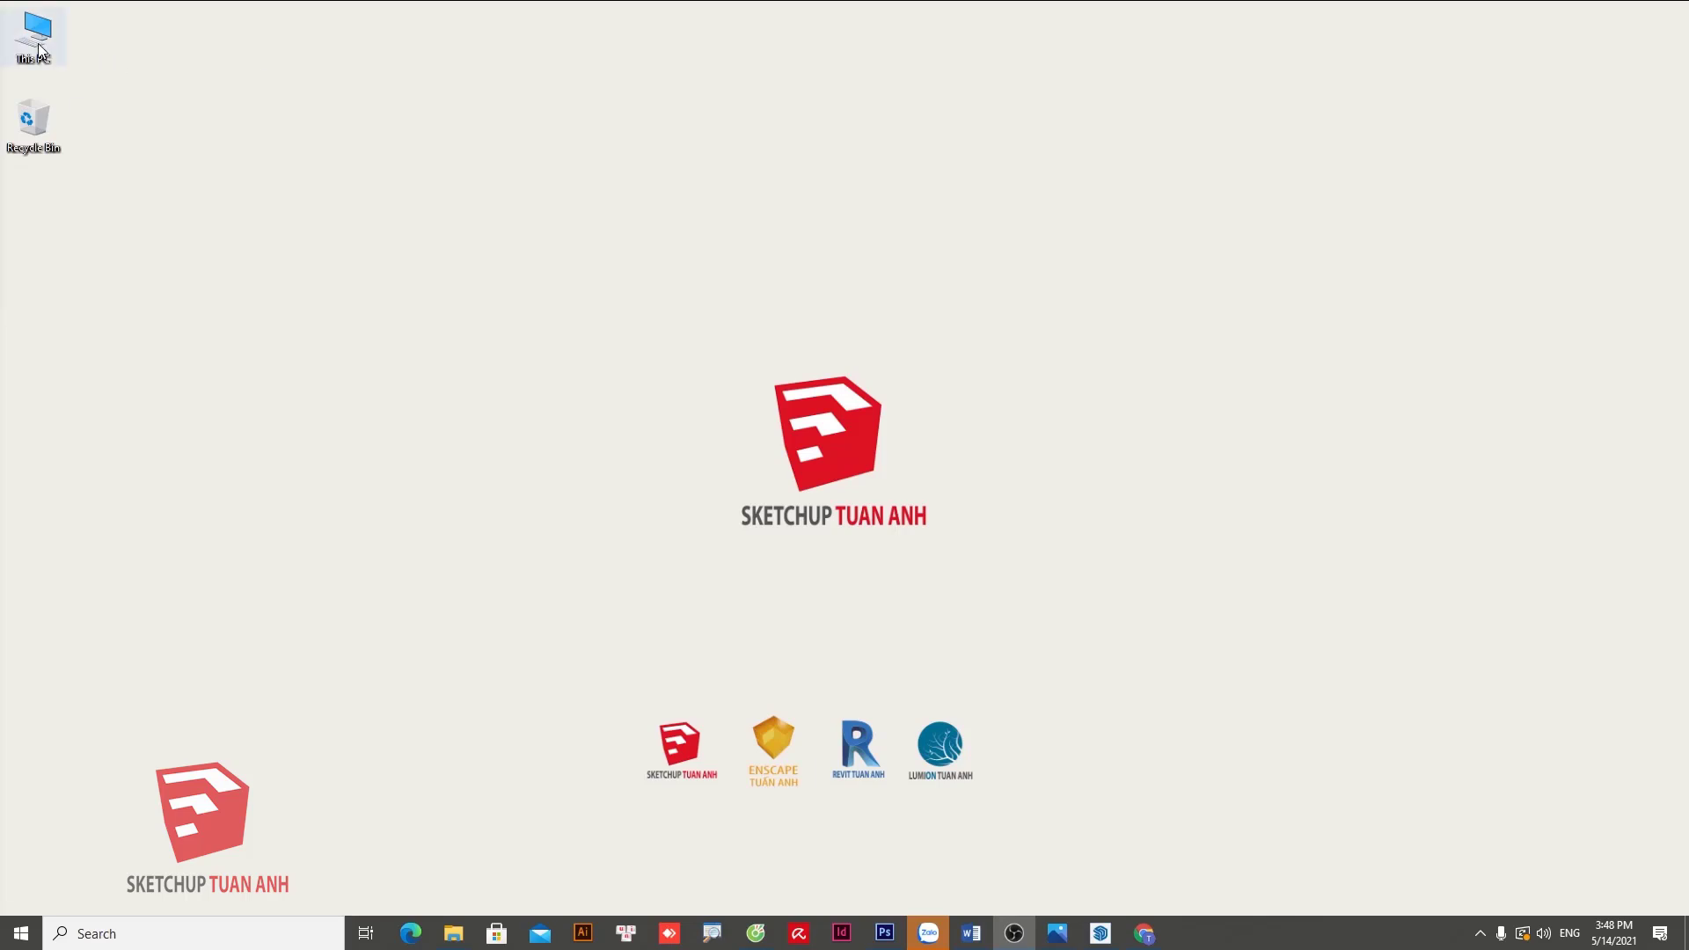
# Open the Properties of Local Disk (C:) from This PC.
pyautogui.doubleClick(39, 44)
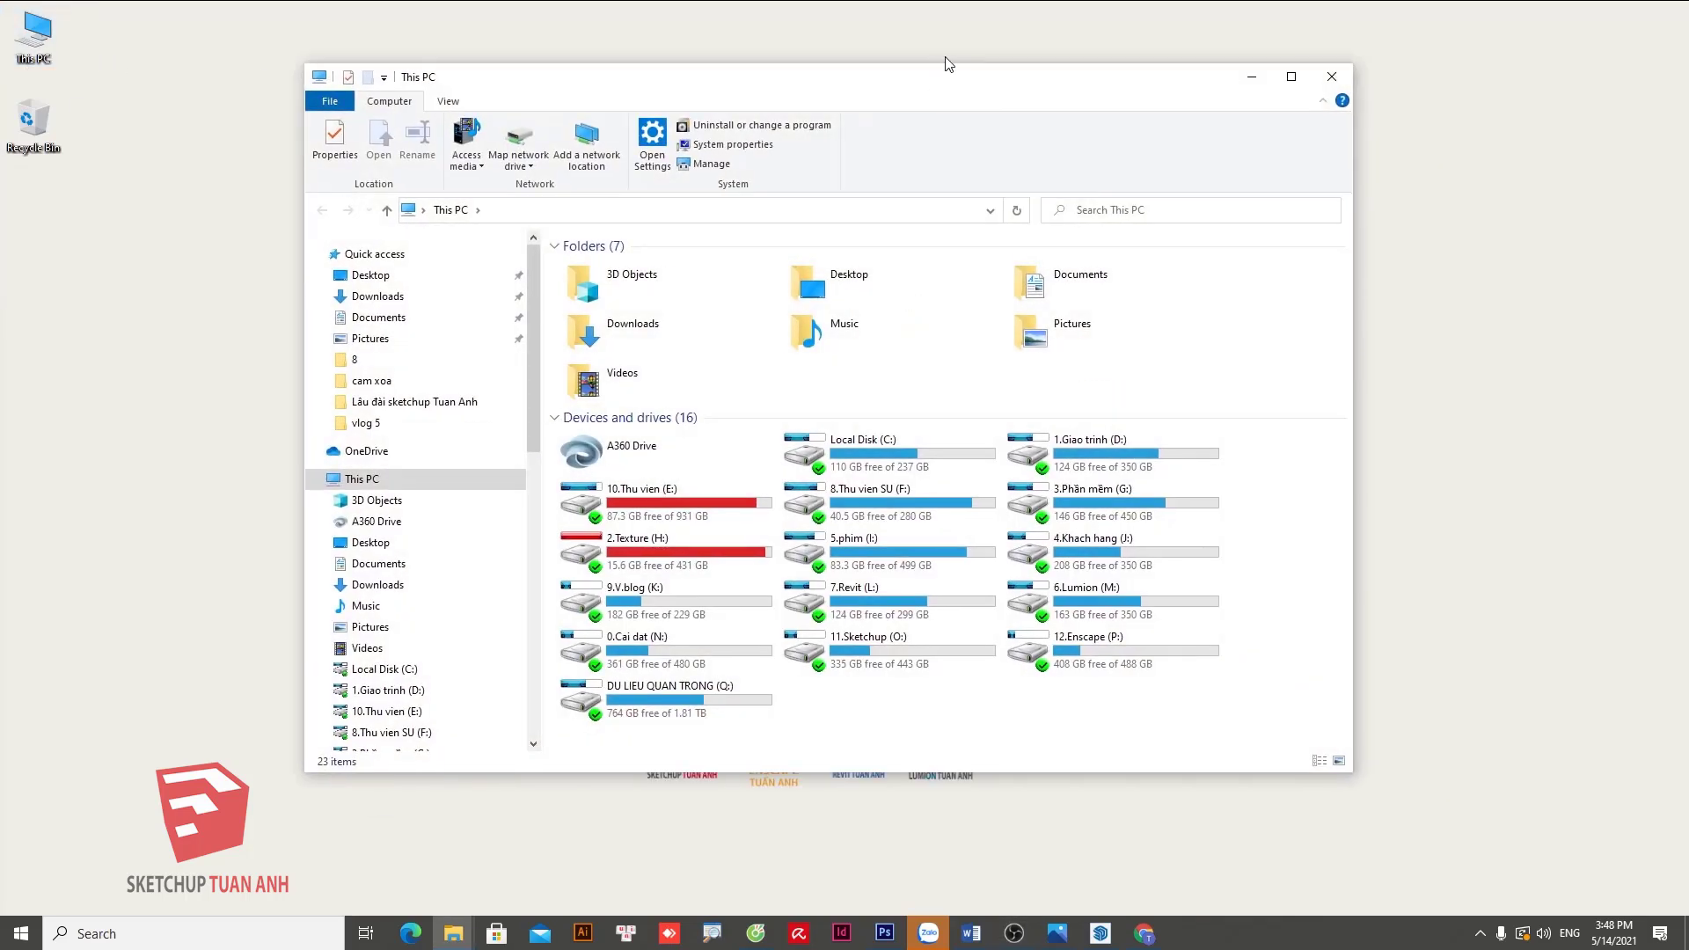
pyautogui.moveTo(954, 92); pyautogui.dragTo(989, 60)
pyautogui.rightClick(913, 426)
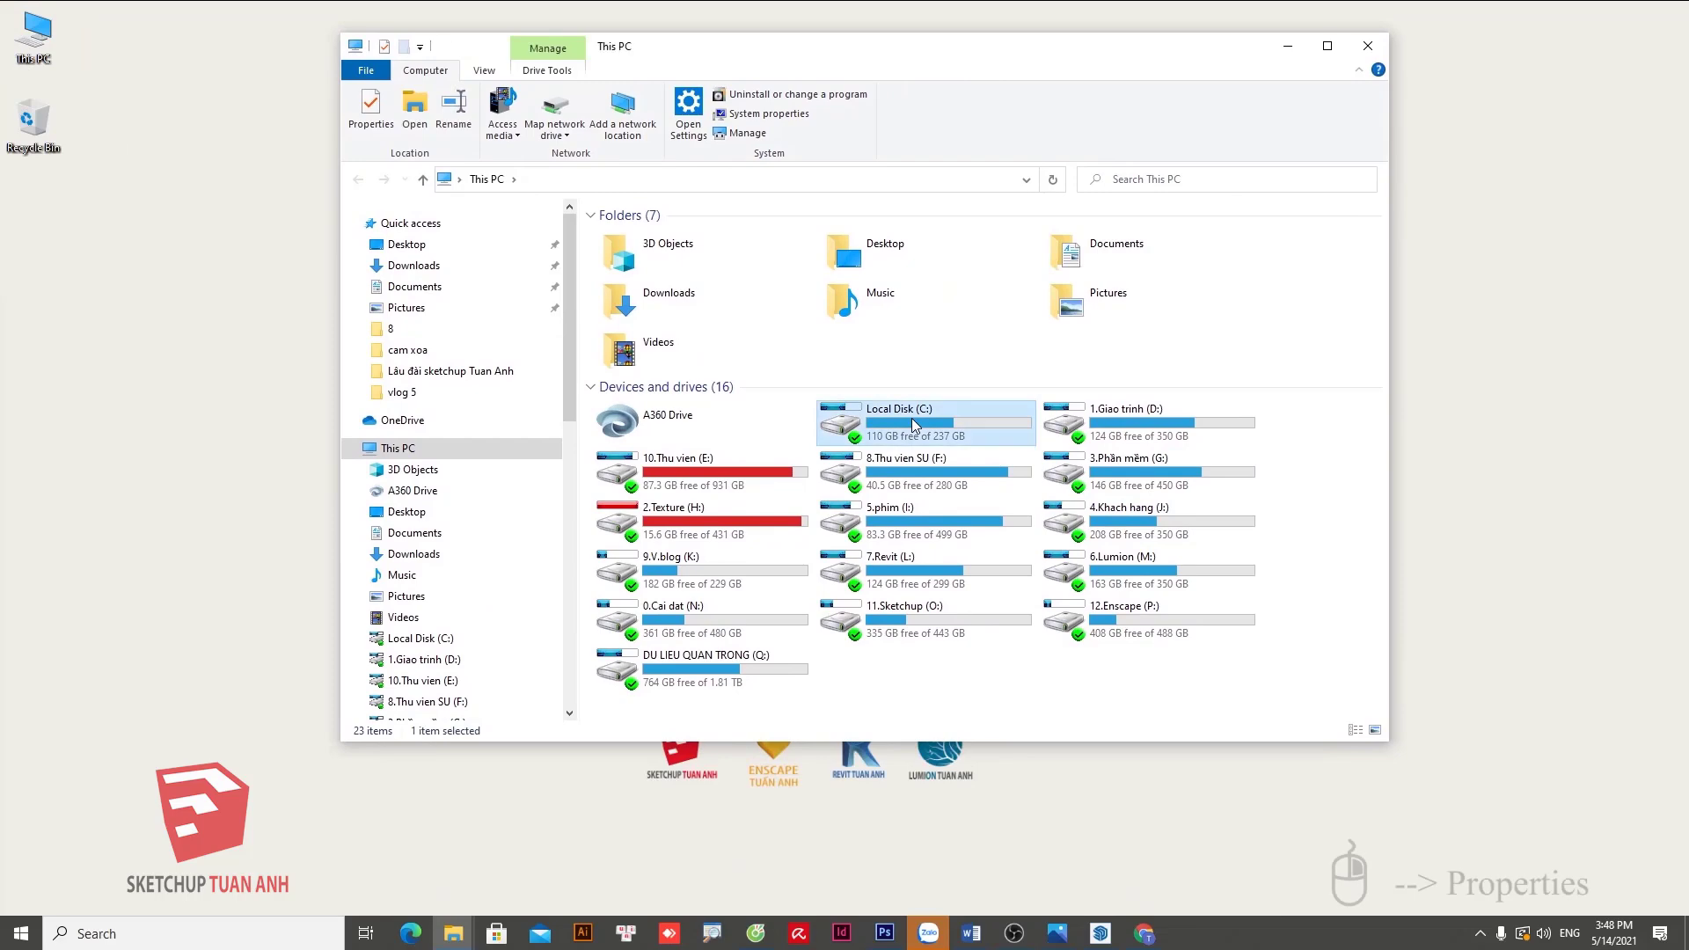
pyautogui.click(984, 795)
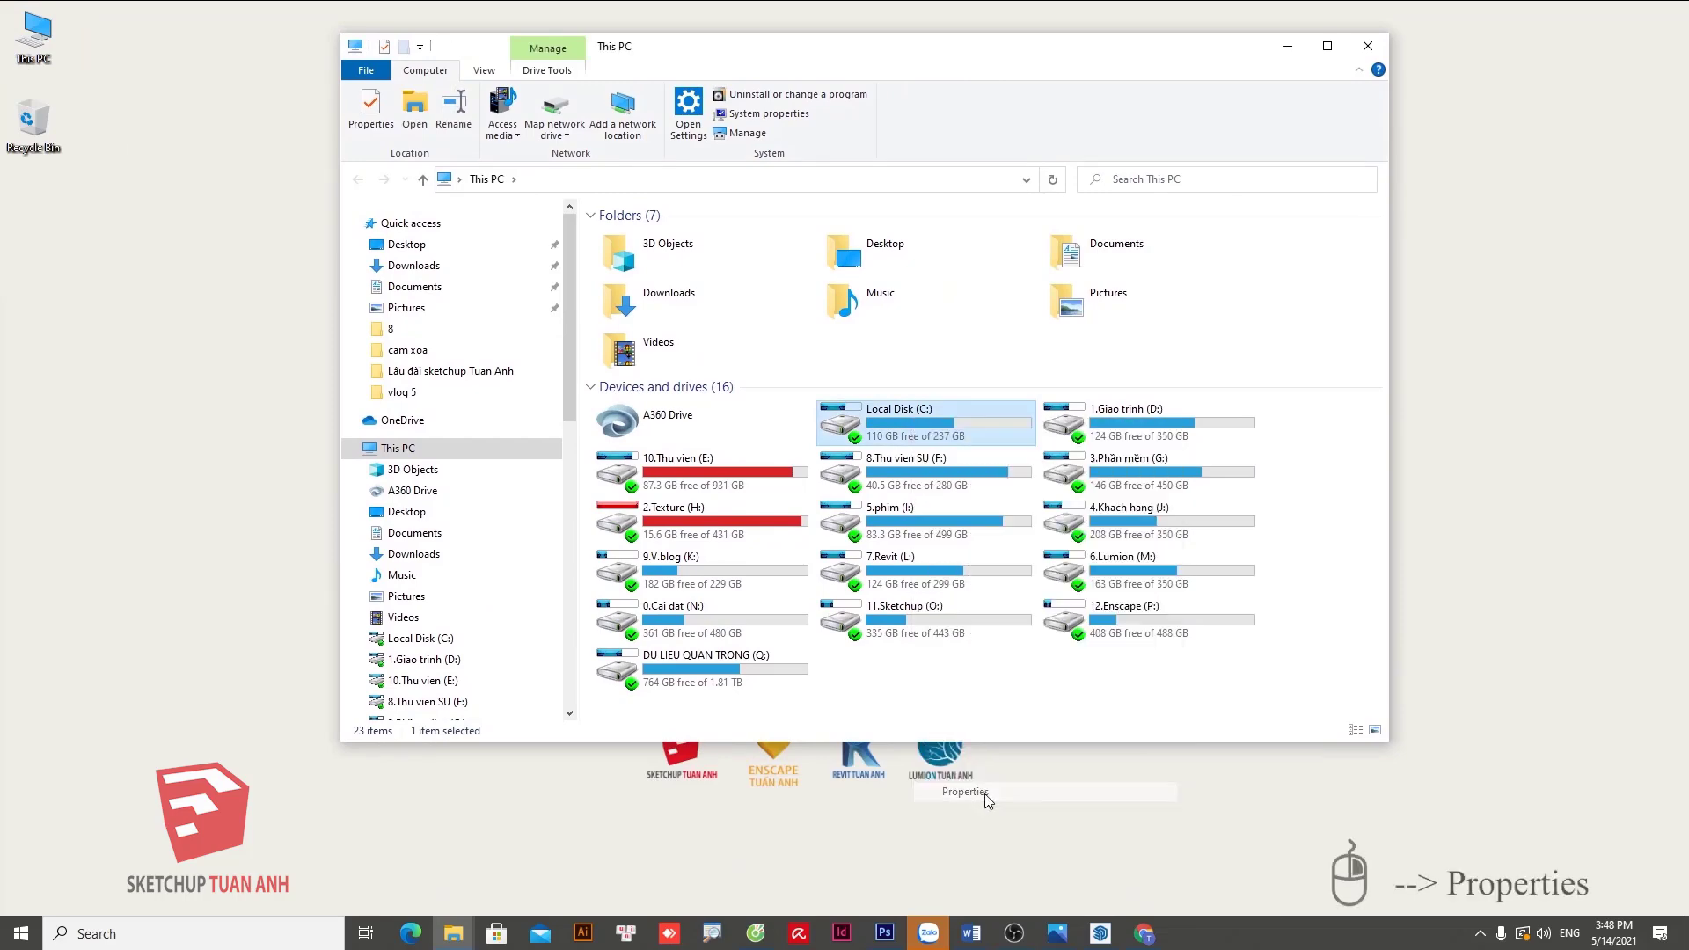
pyautogui.moveTo(1083, 439); pyautogui.dragTo(867, 248)
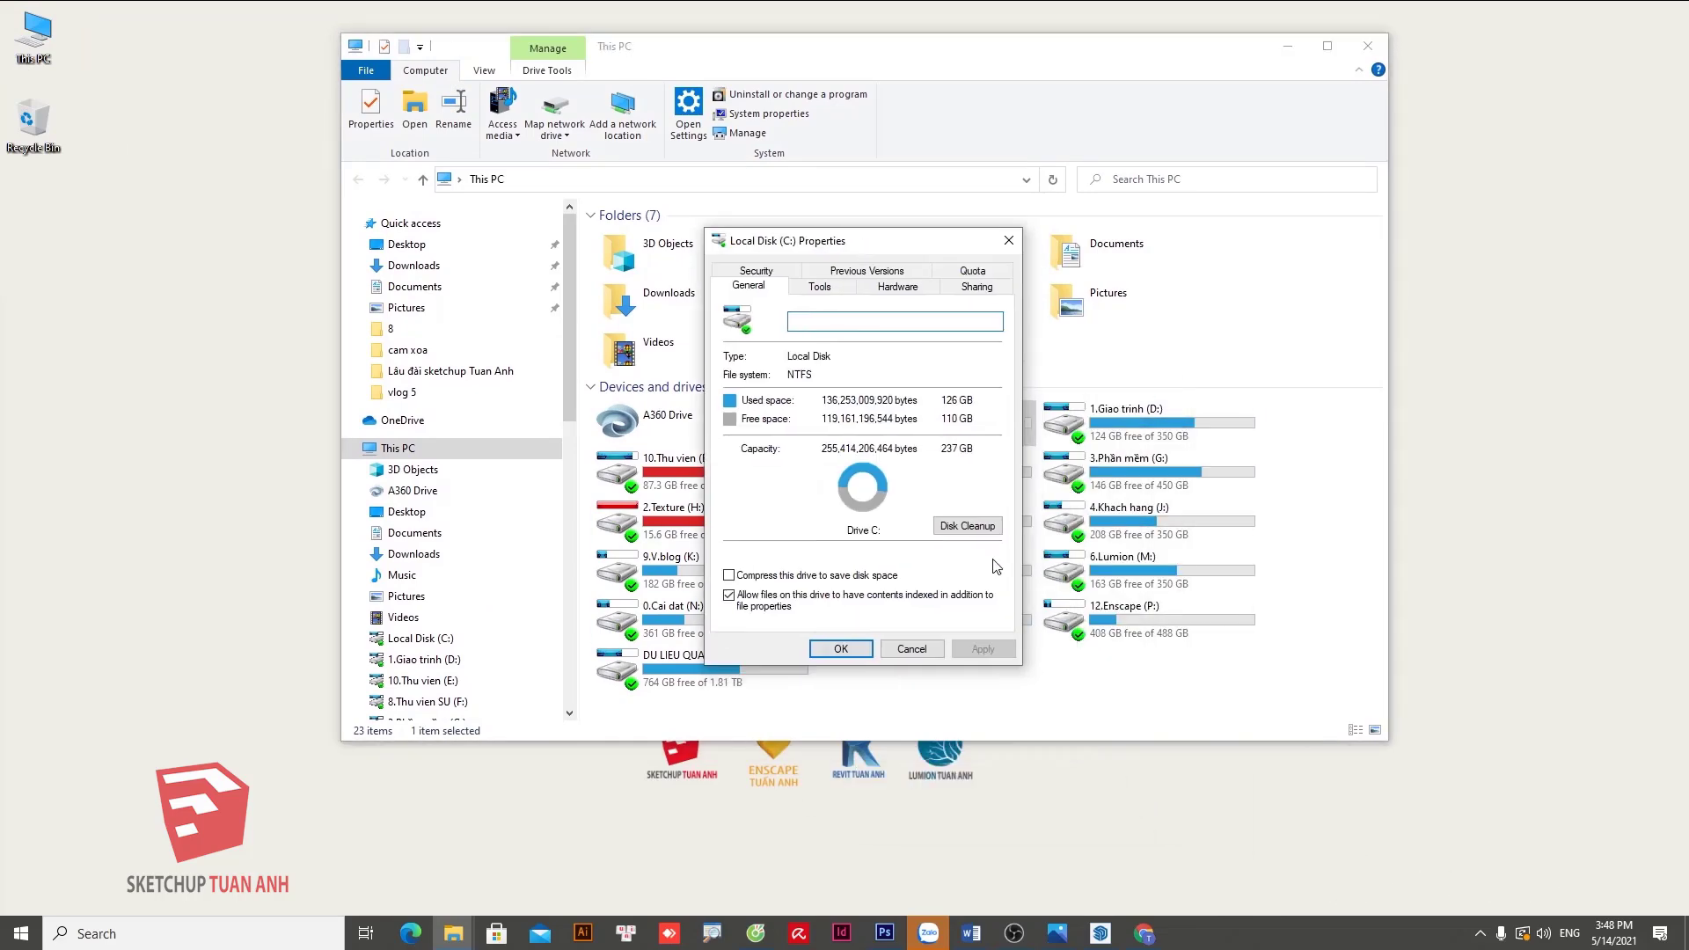
# Run Disk Cleanup on C: including system files, delete the files, and close Properties.
pyautogui.click(968, 526)
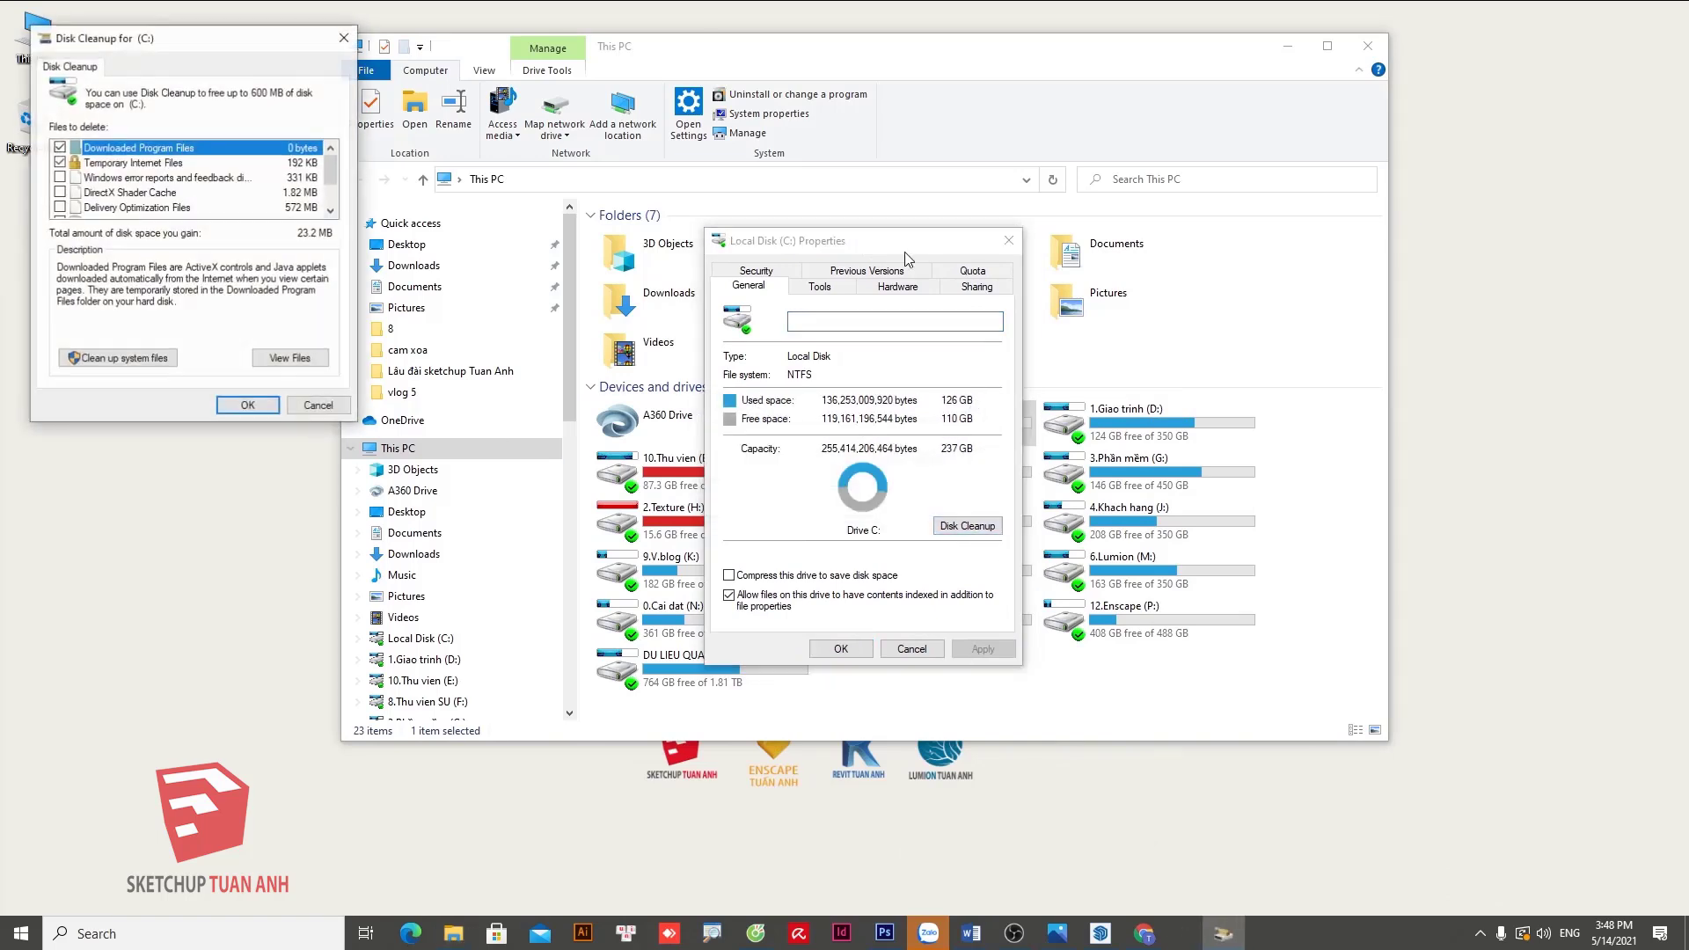
pyautogui.moveTo(222, 44); pyautogui.dragTo(280, 78)
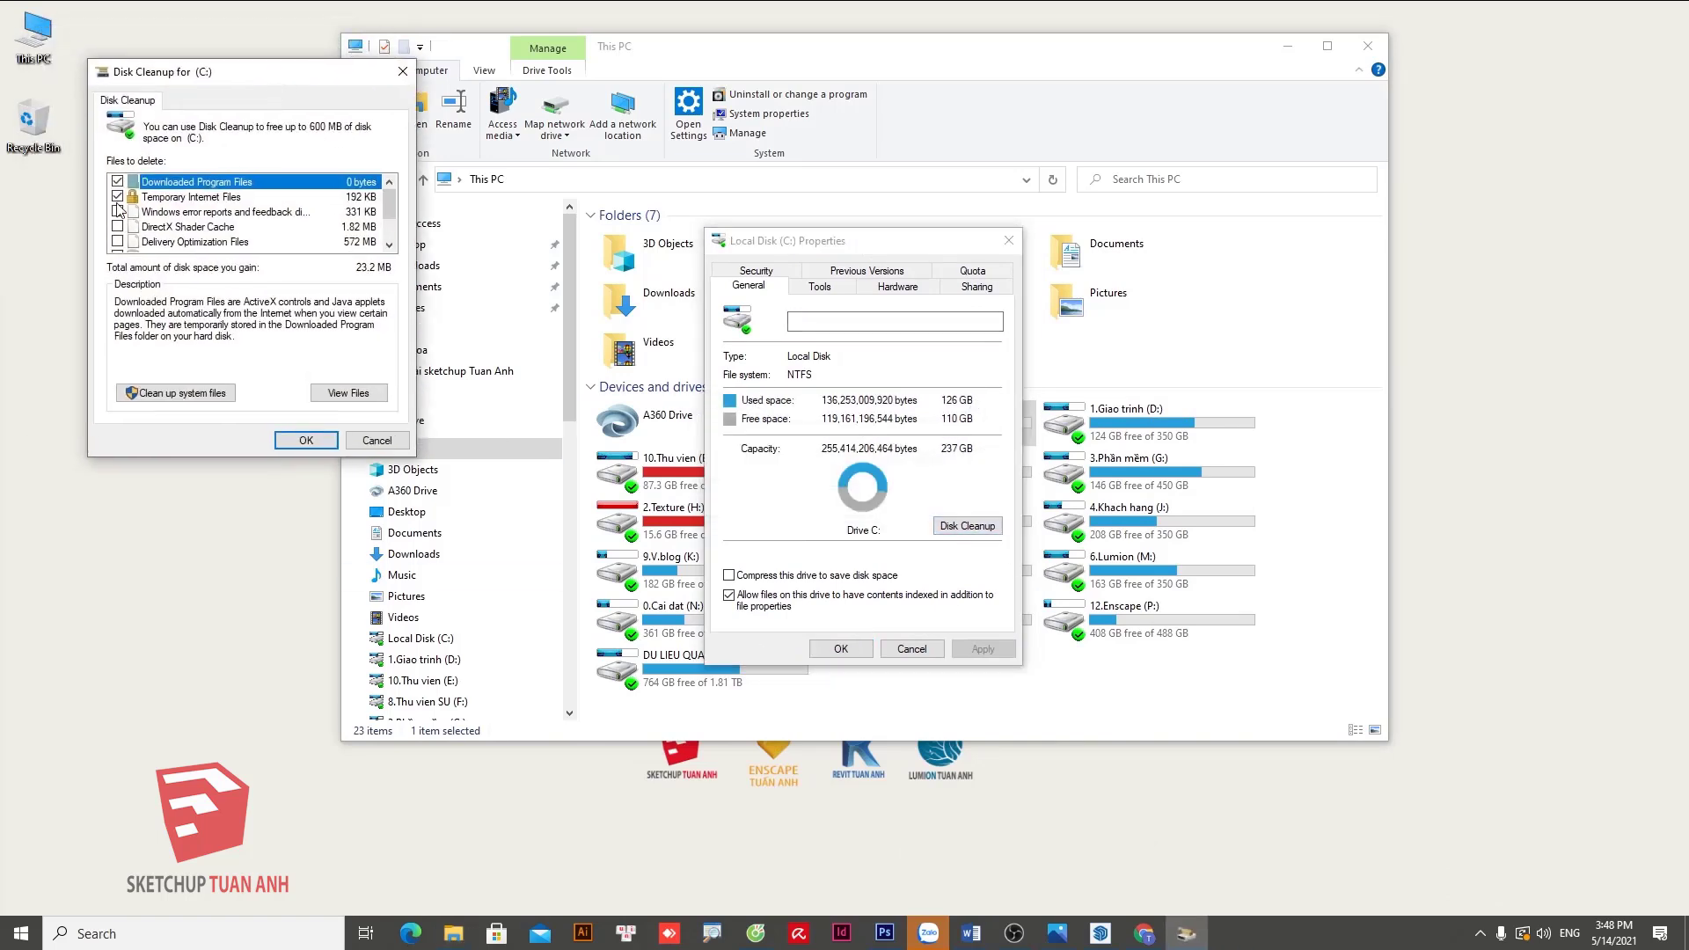
pyautogui.click(203, 396)
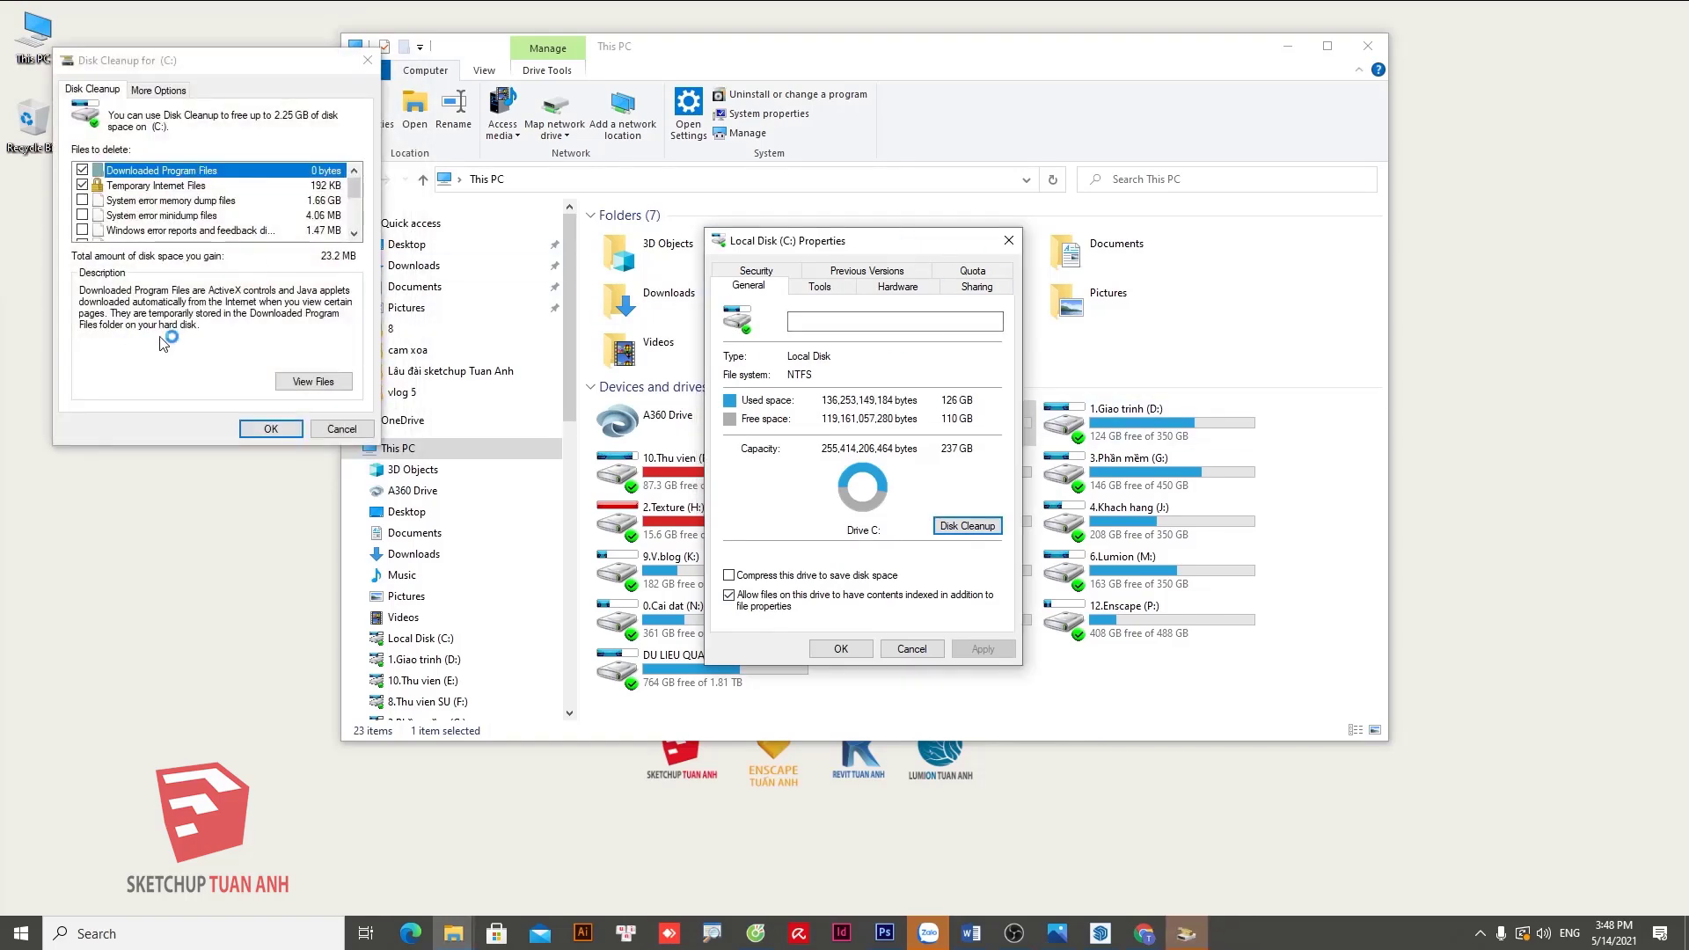
pyautogui.click(272, 436)
pyautogui.click(871, 487)
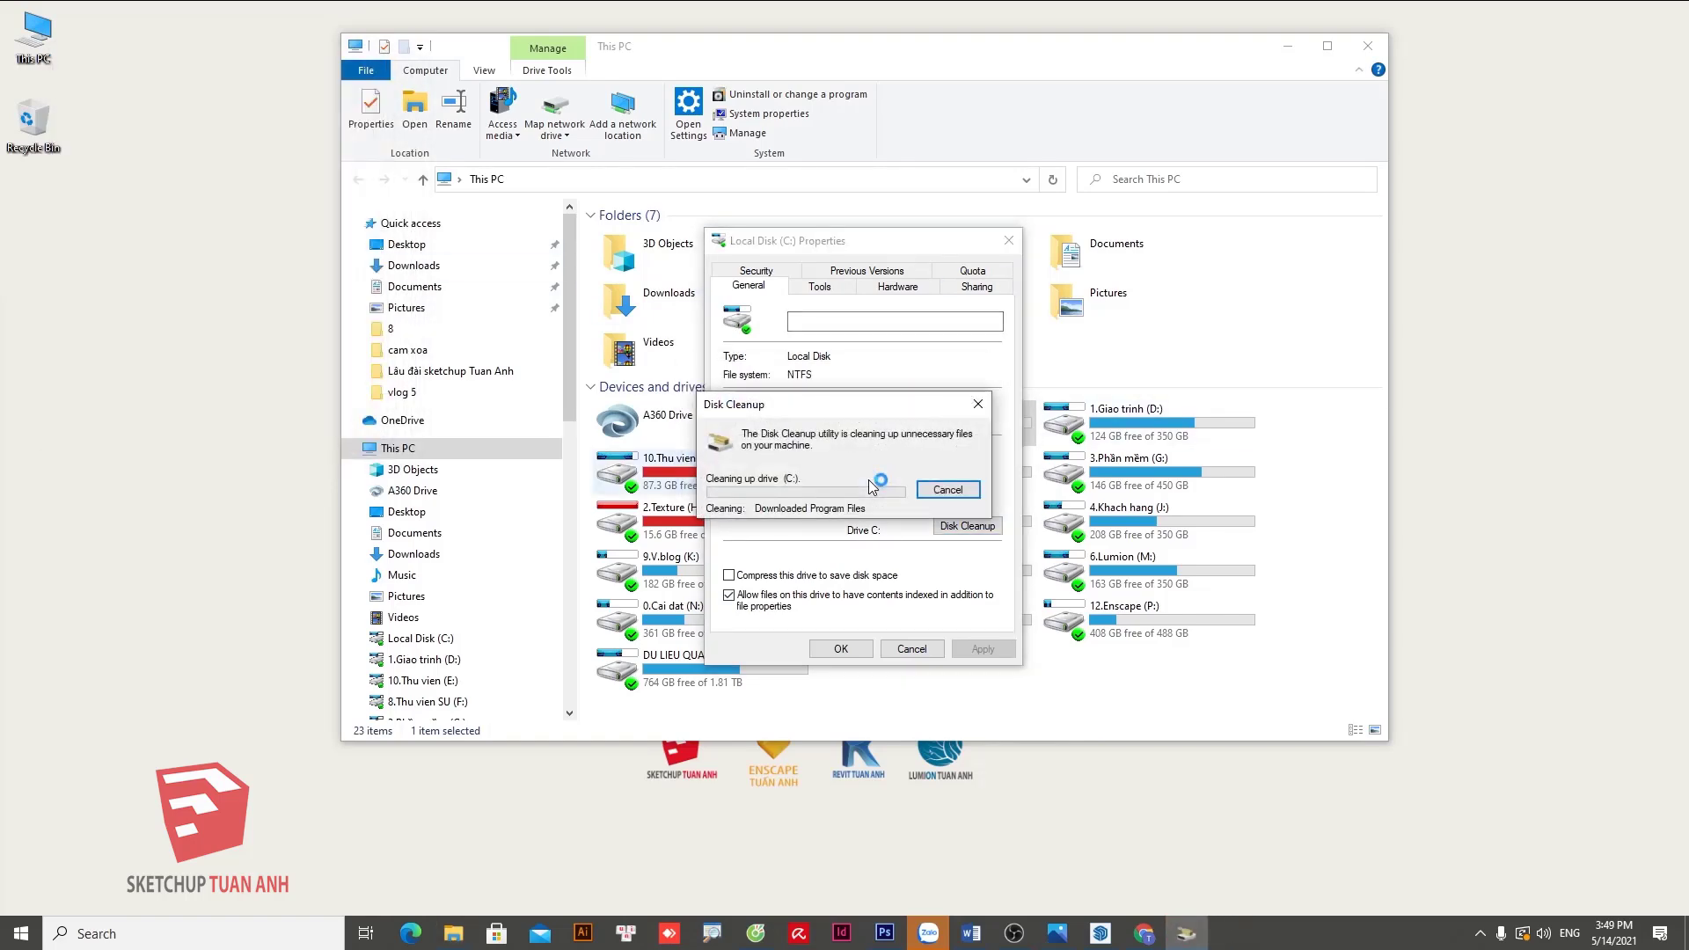
pyautogui.moveTo(845, 404); pyautogui.dragTo(542, 401)
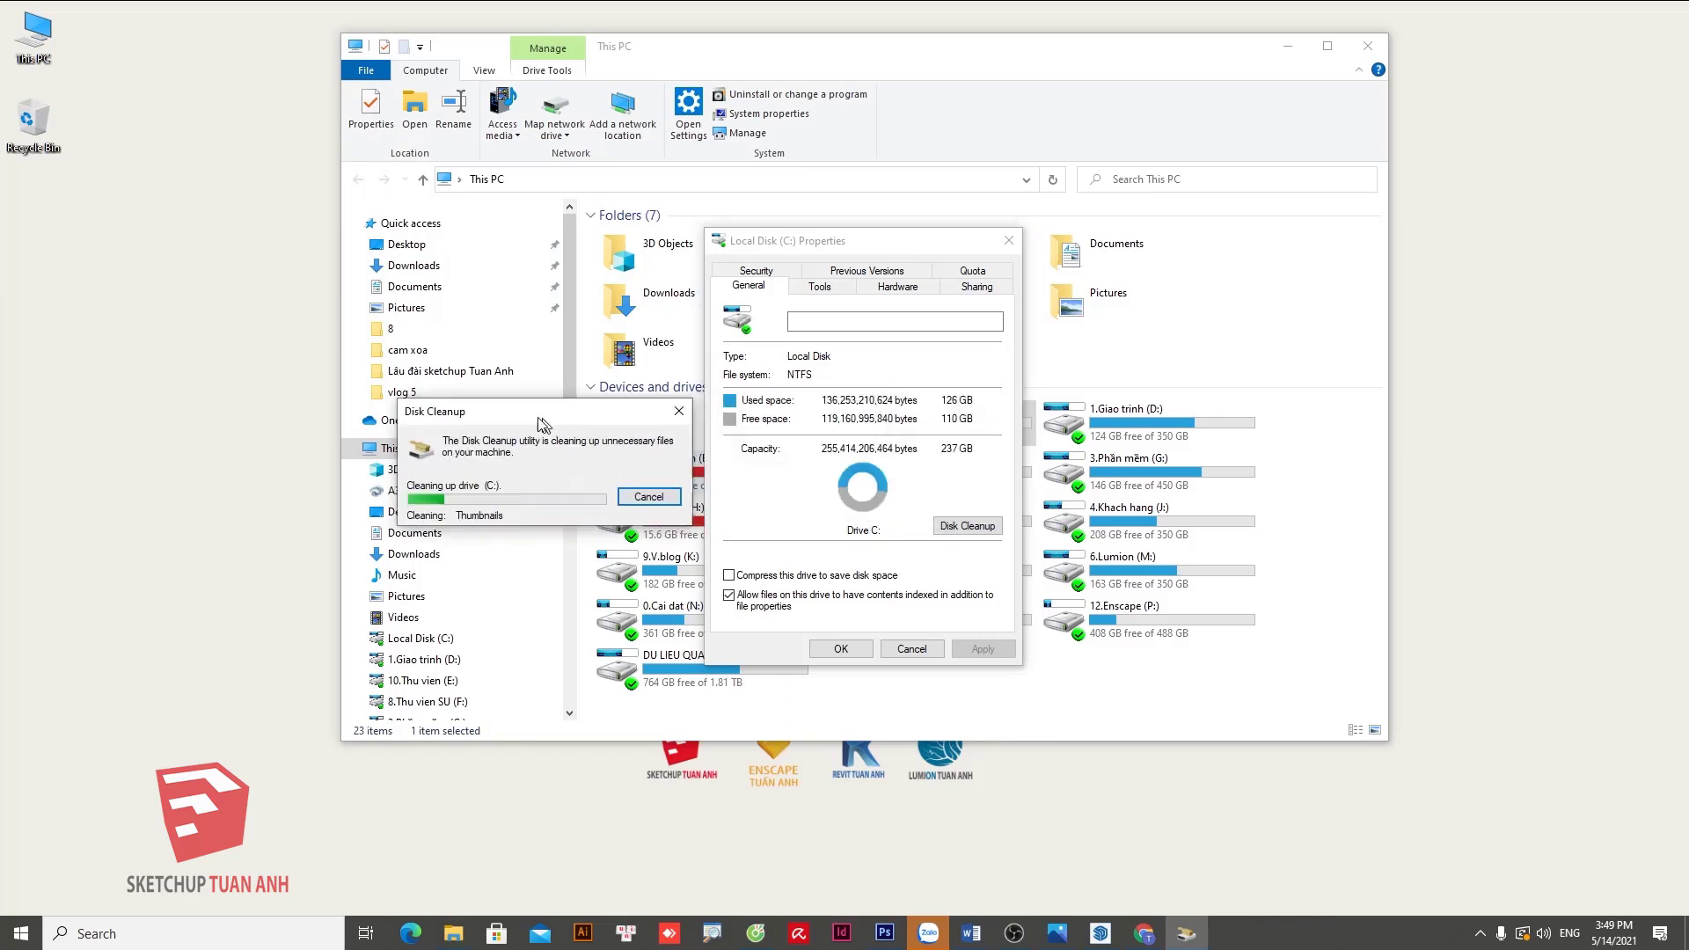
pyautogui.click(847, 650)
# Refresh the desktop, then view the Downloads folder in an enlarged Explorer window.
pyautogui.rightClick(1535, 310)
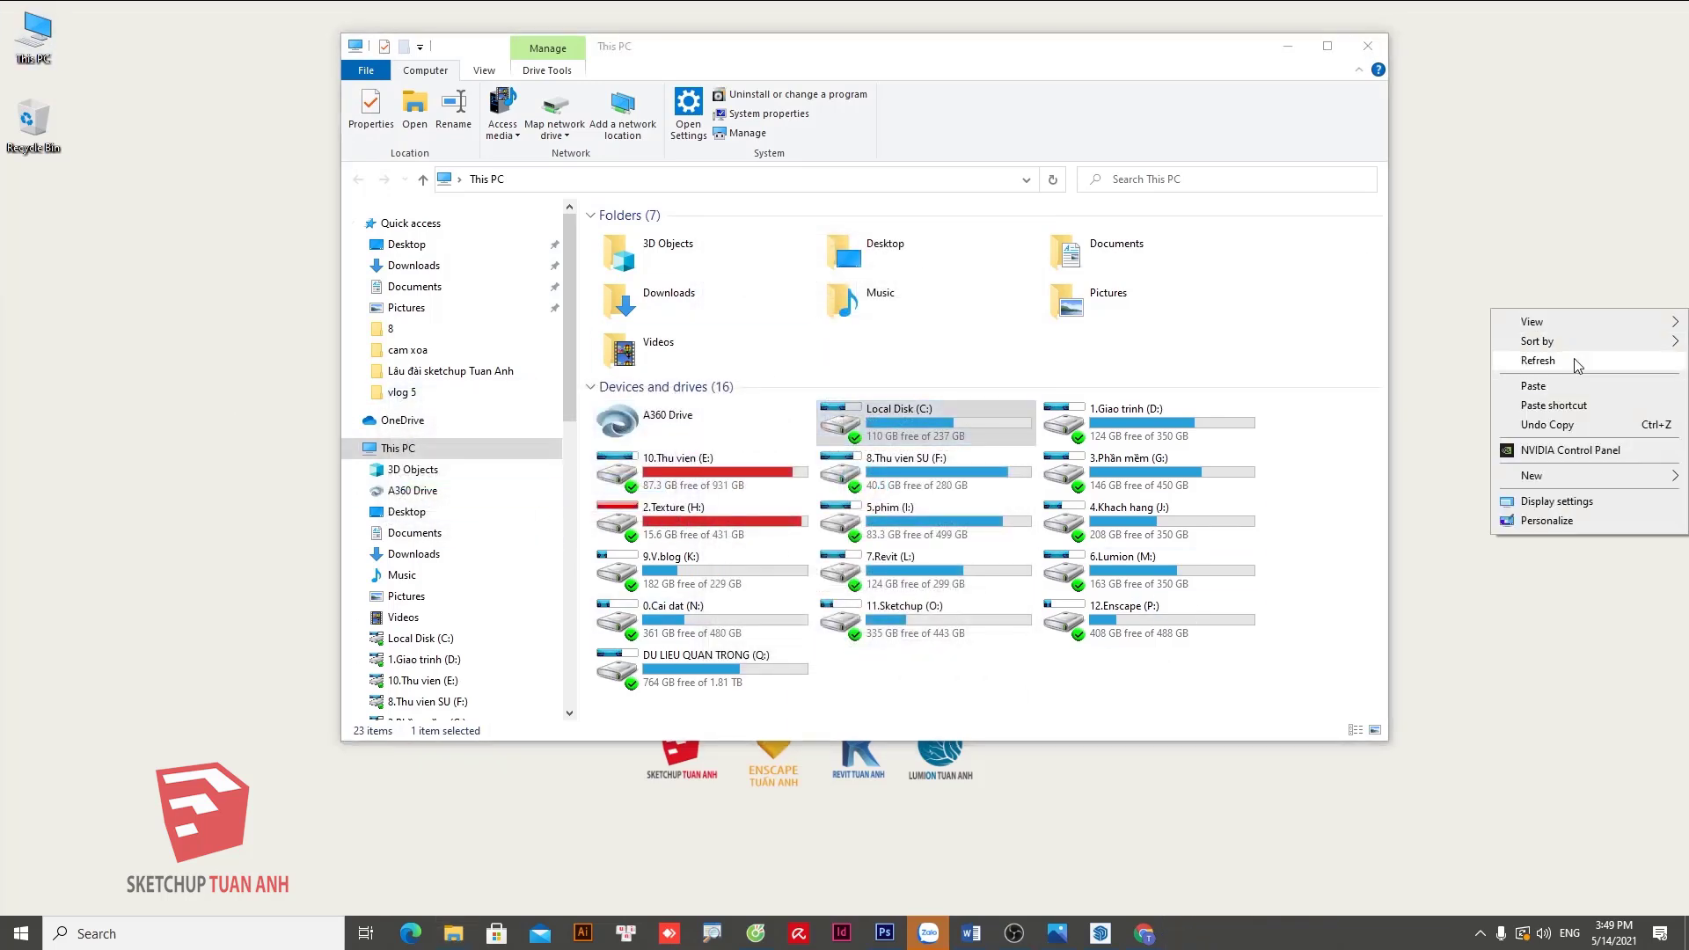
pyautogui.click(1575, 363)
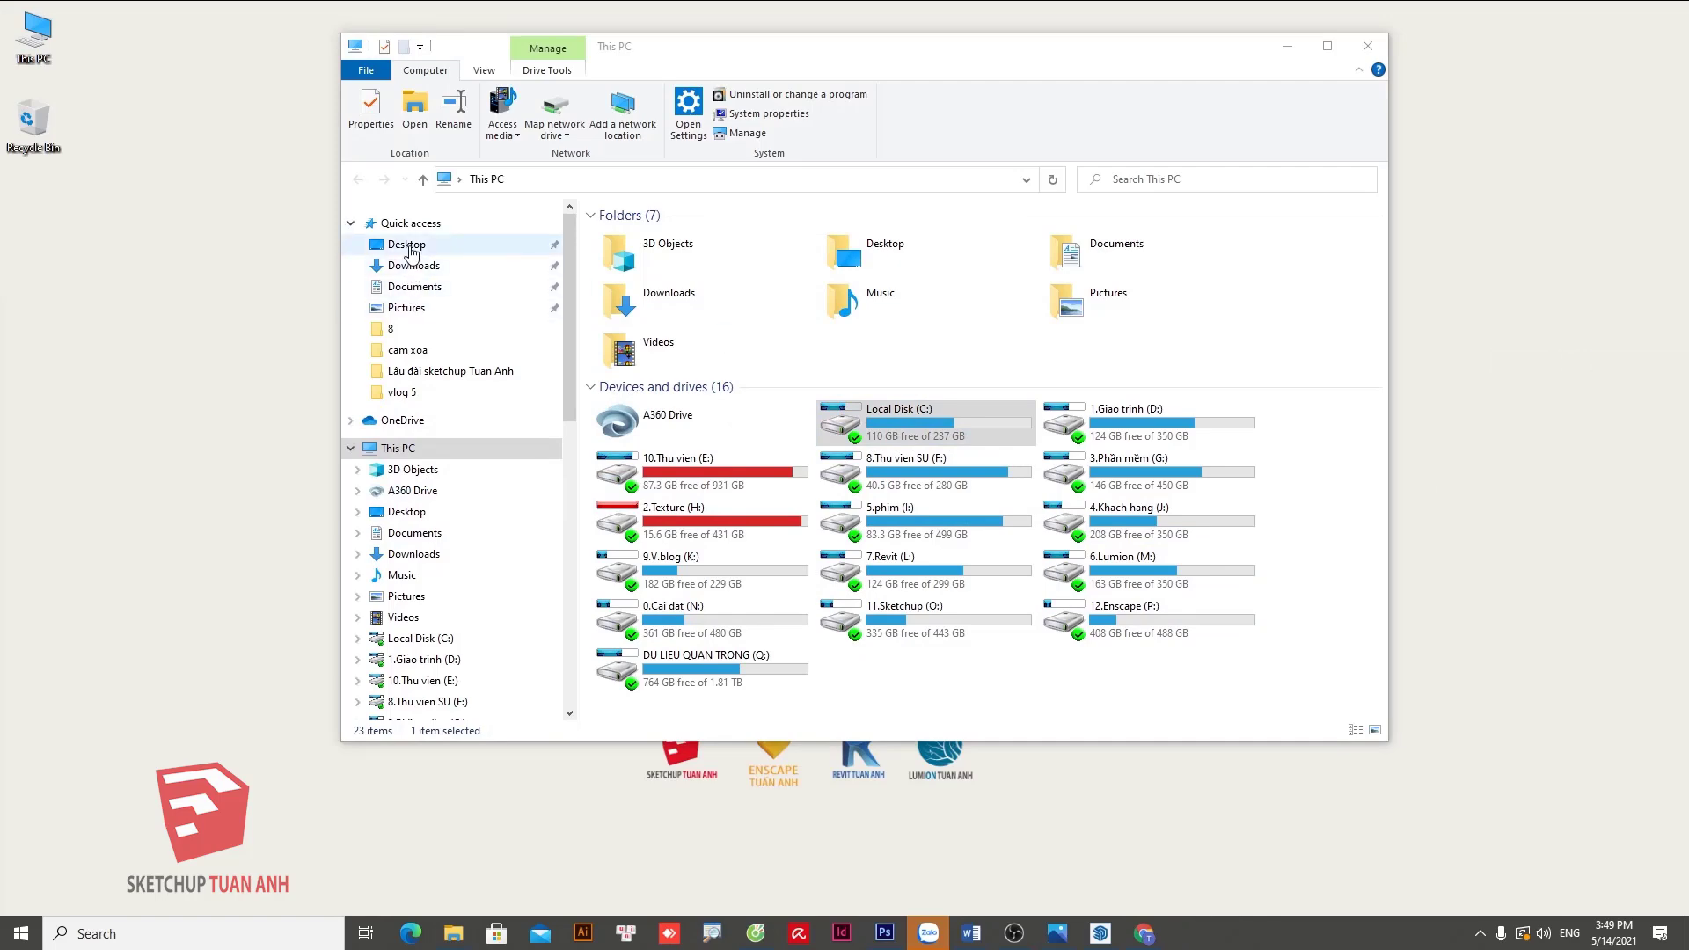
pyautogui.click(409, 252)
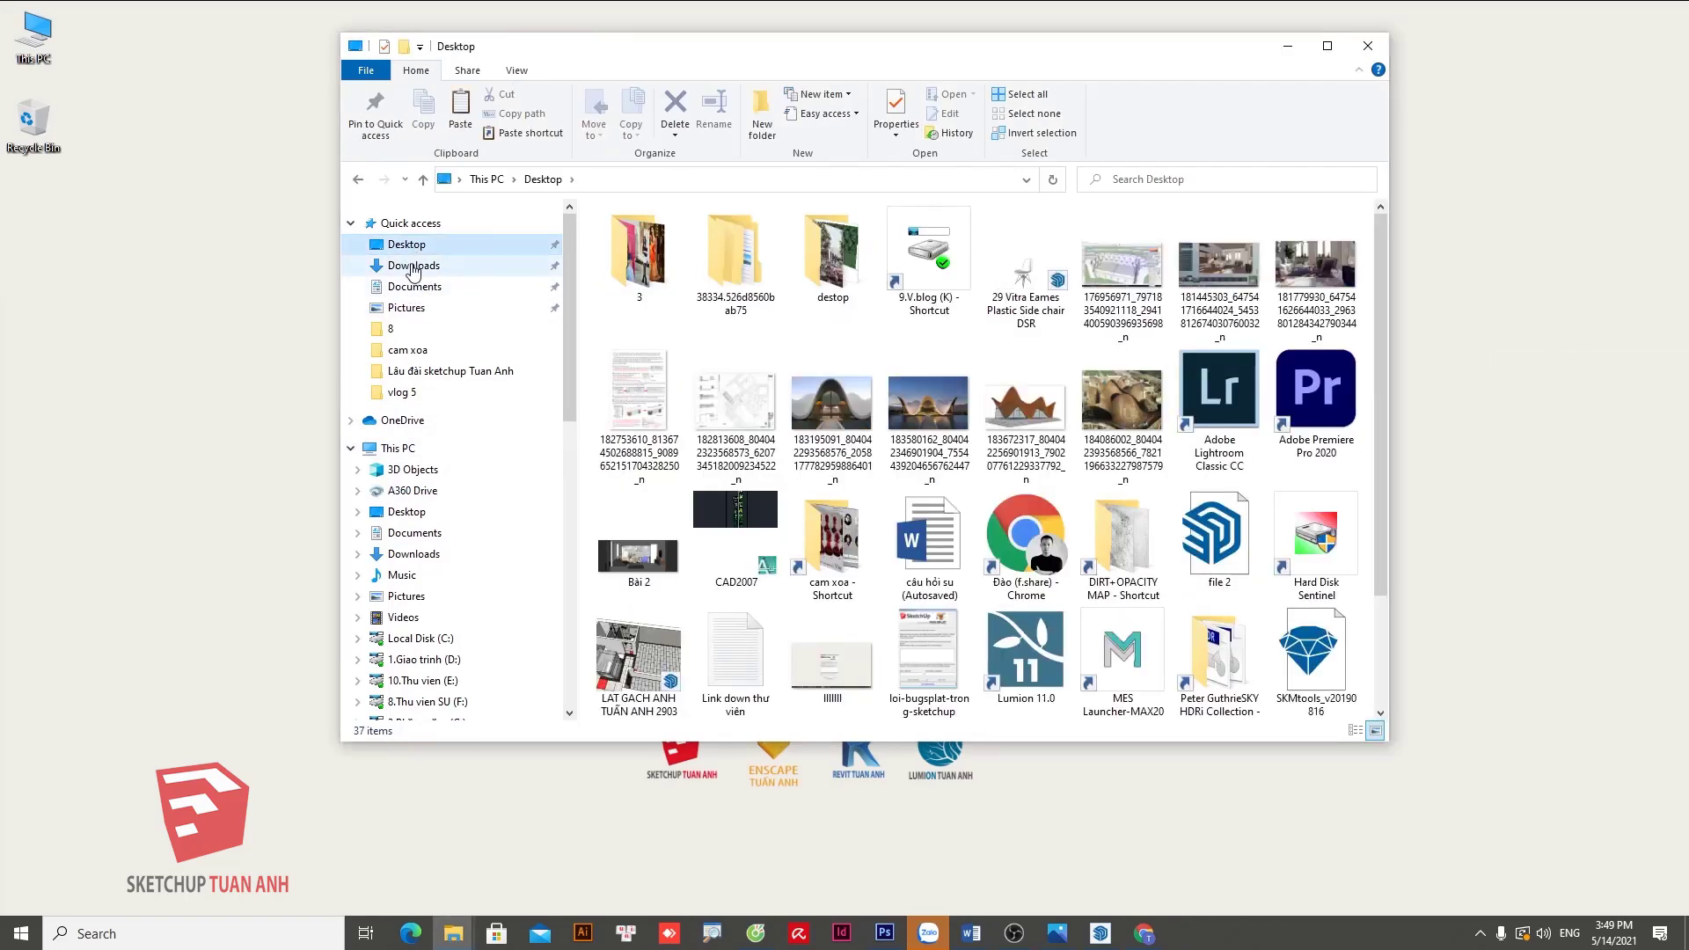
pyautogui.click(414, 269)
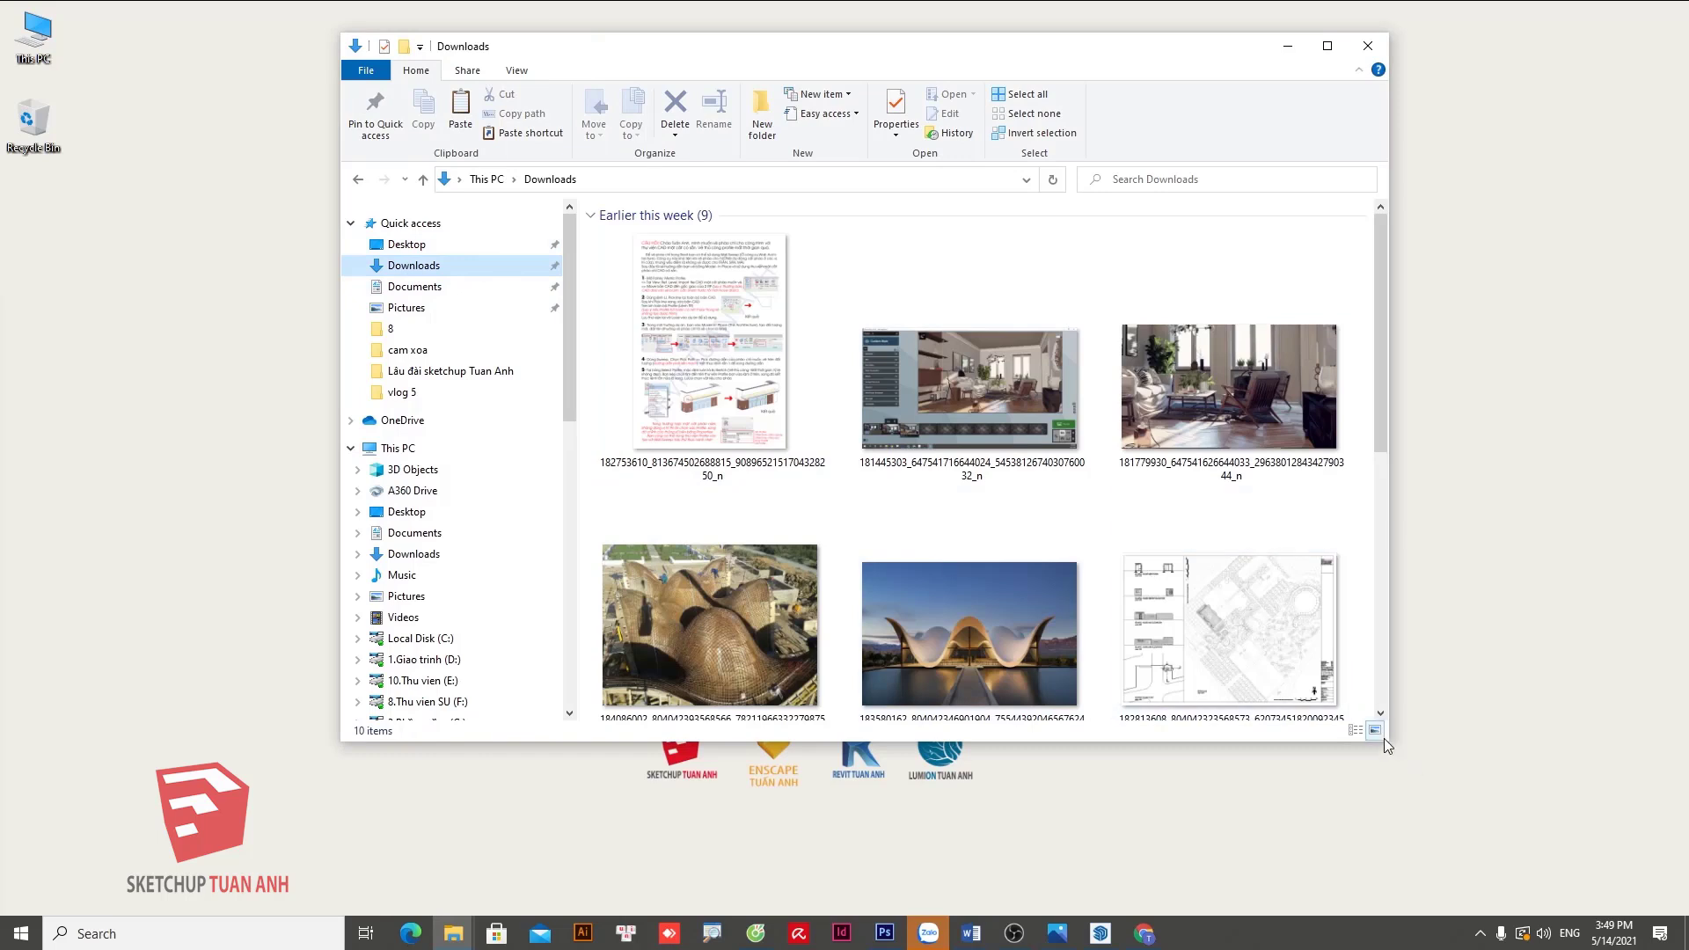
pyautogui.moveTo(1387, 746); pyautogui.dragTo(1608, 825)
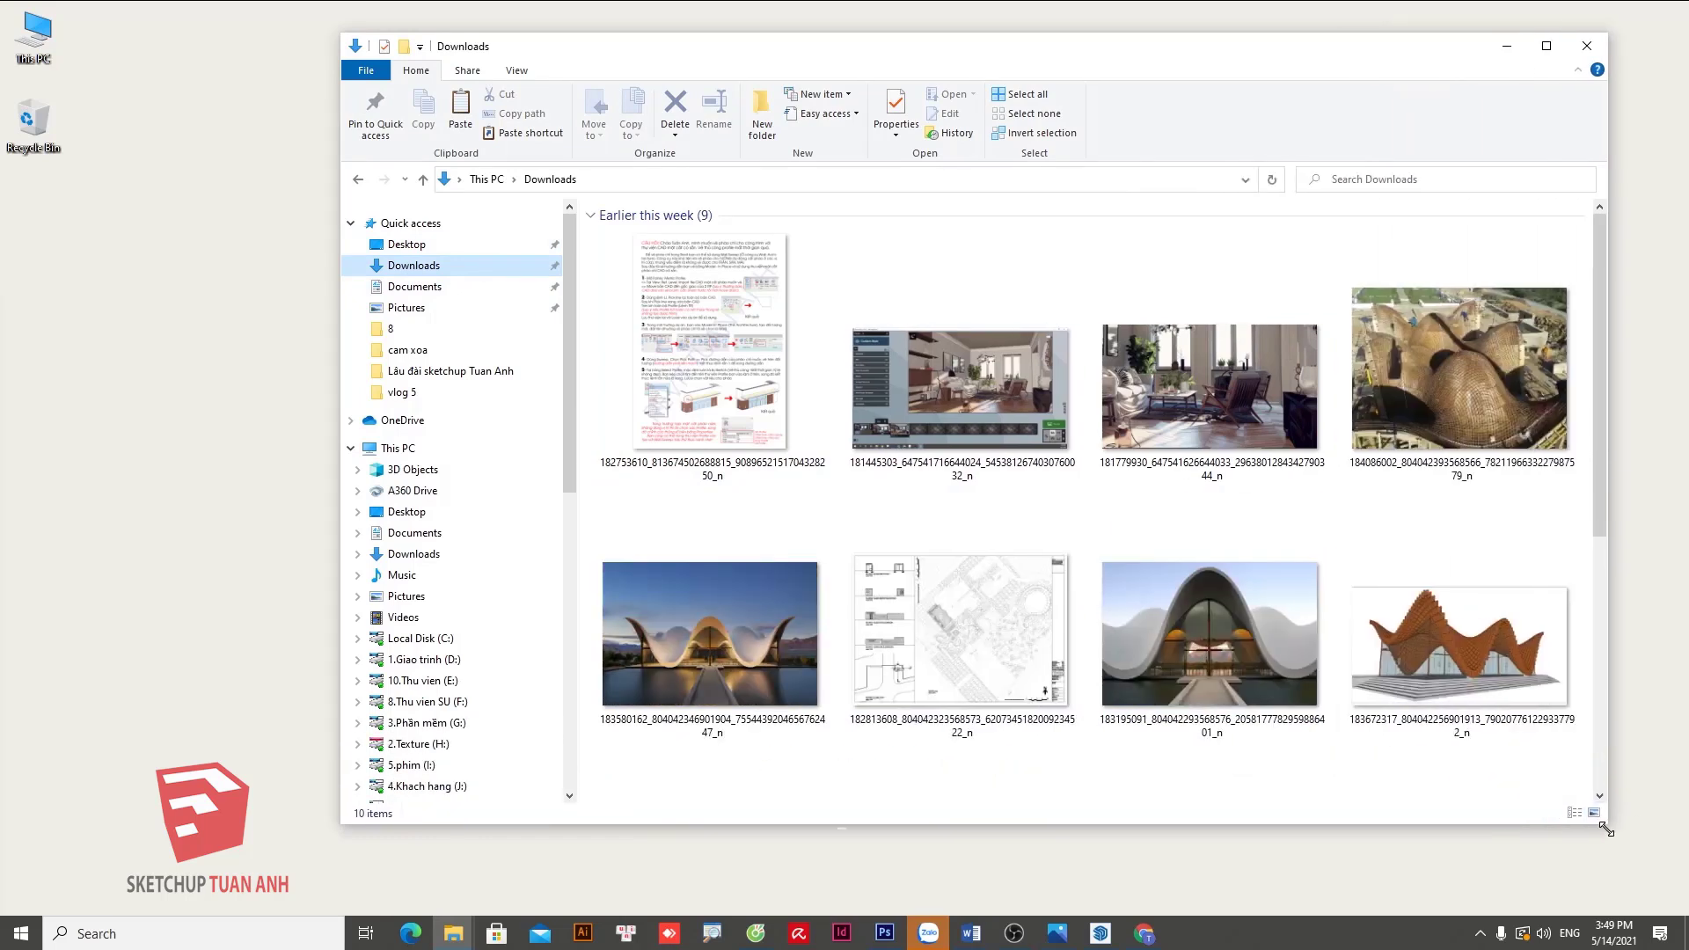
# Browse the downloaded images and SketchUp chair file, then select every file in Downloads.
pyautogui.click(426, 269)
pyautogui.click(443, 246)
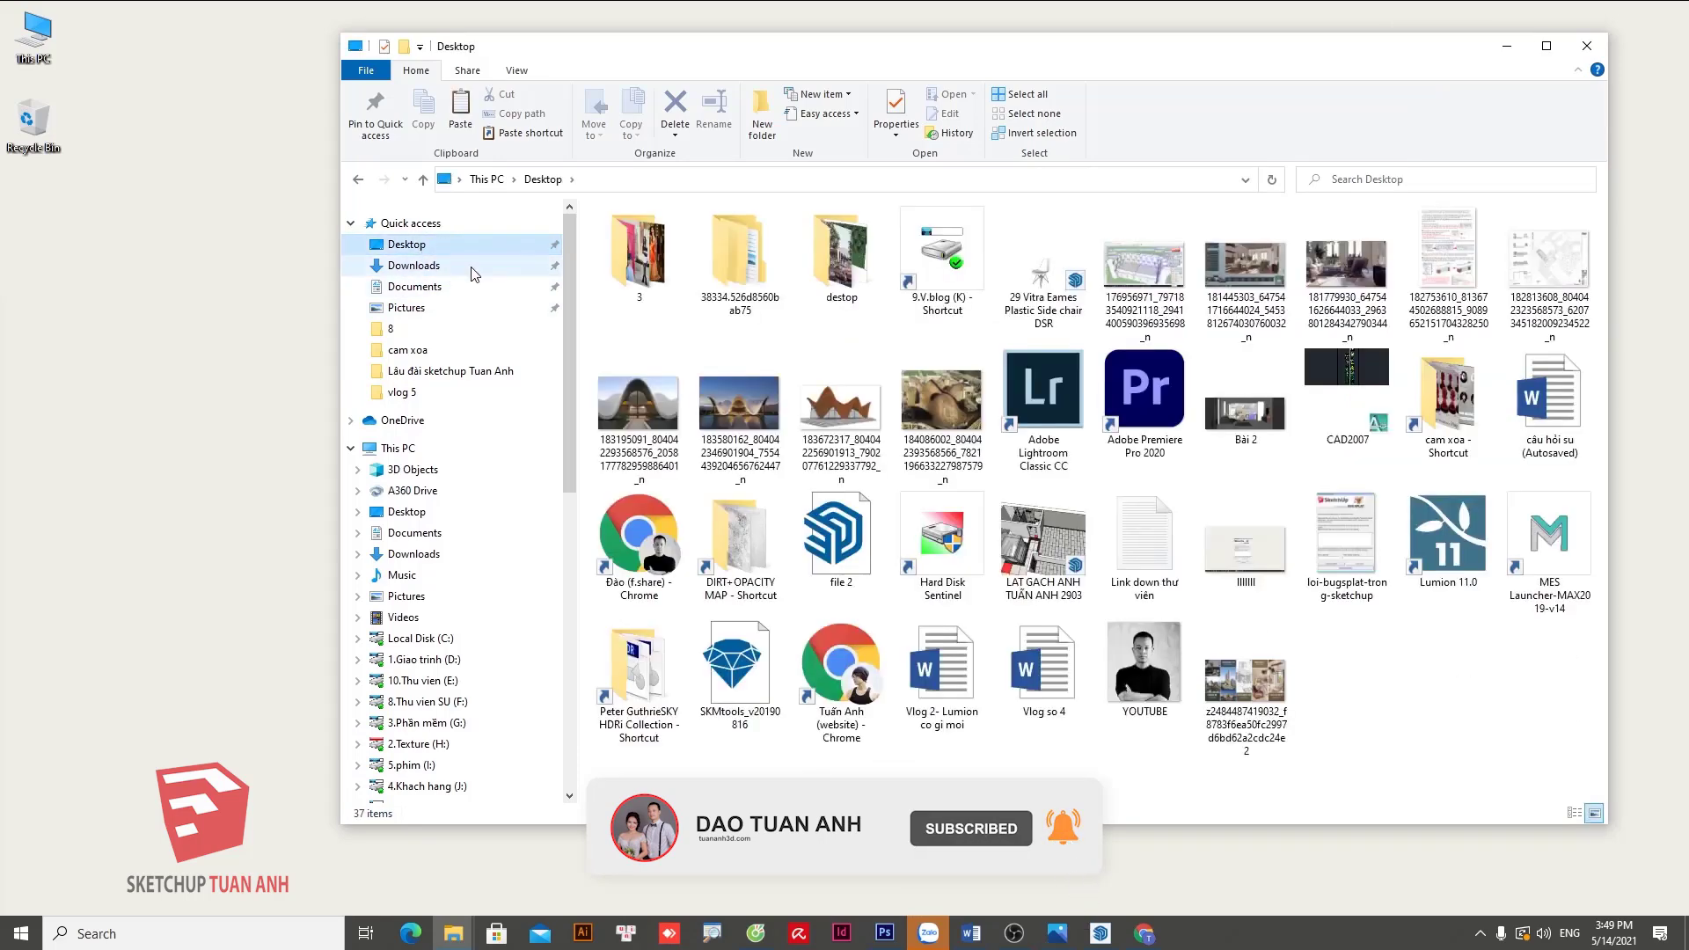
pyautogui.click(402, 267)
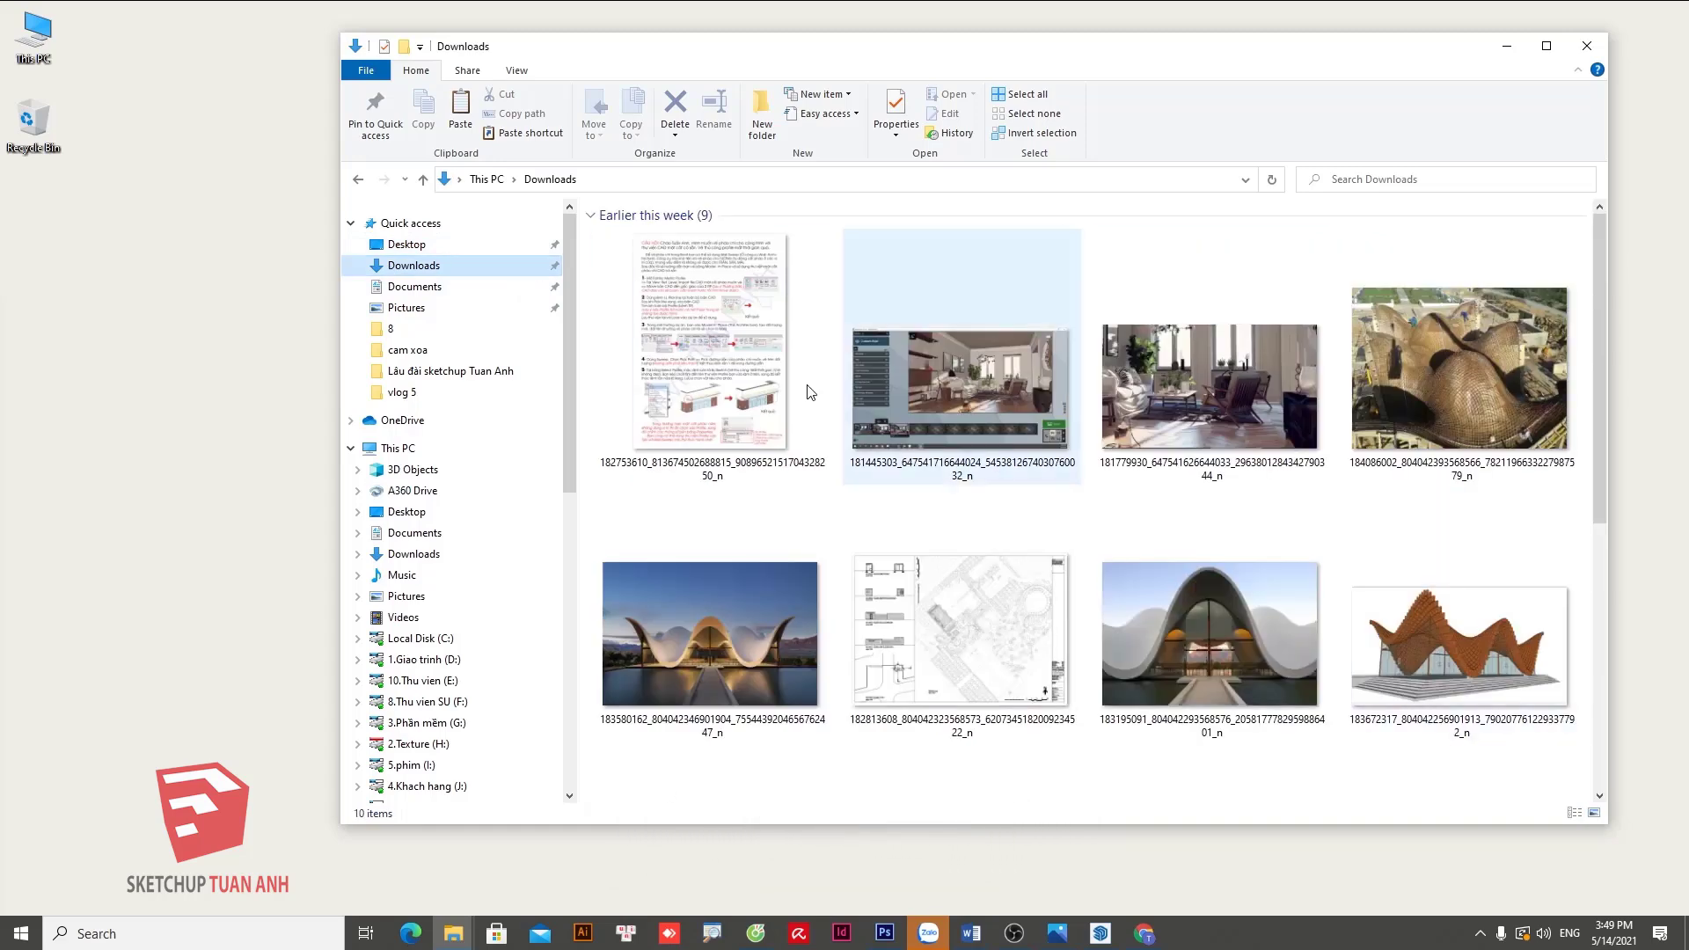
pyautogui.click(709, 370)
pyautogui.scroll(-5, 1326, 728)
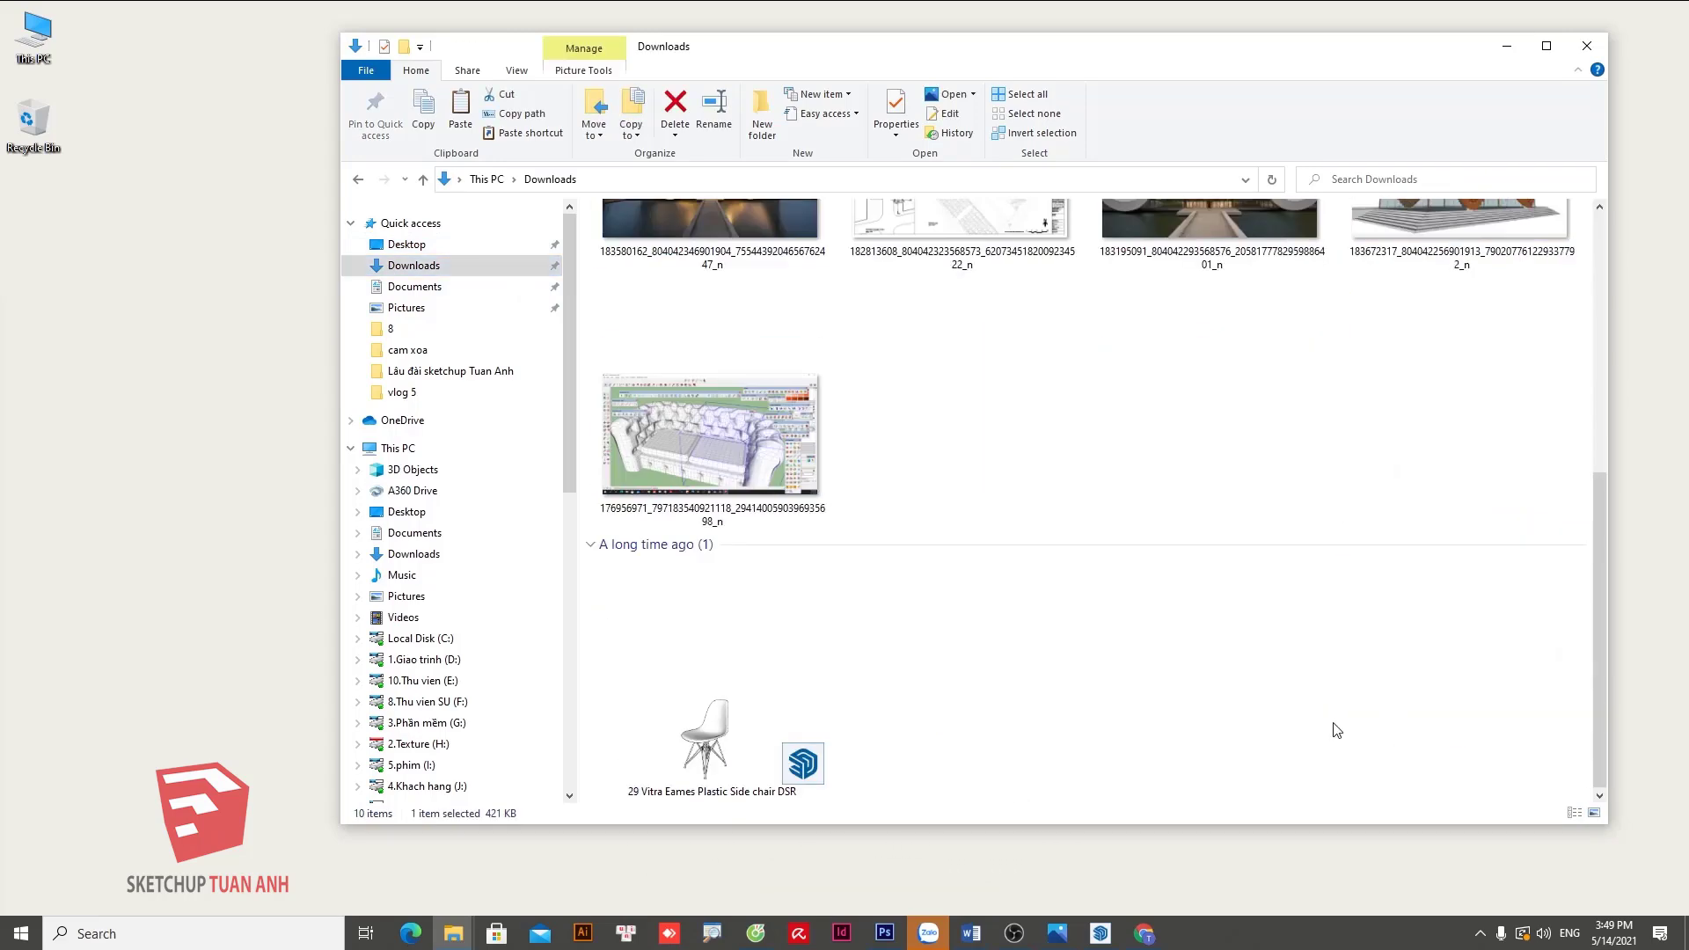
pyautogui.click(781, 693)
pyautogui.scroll(5, 796, 695)
pyautogui.hotkey('ctrl', 'a')
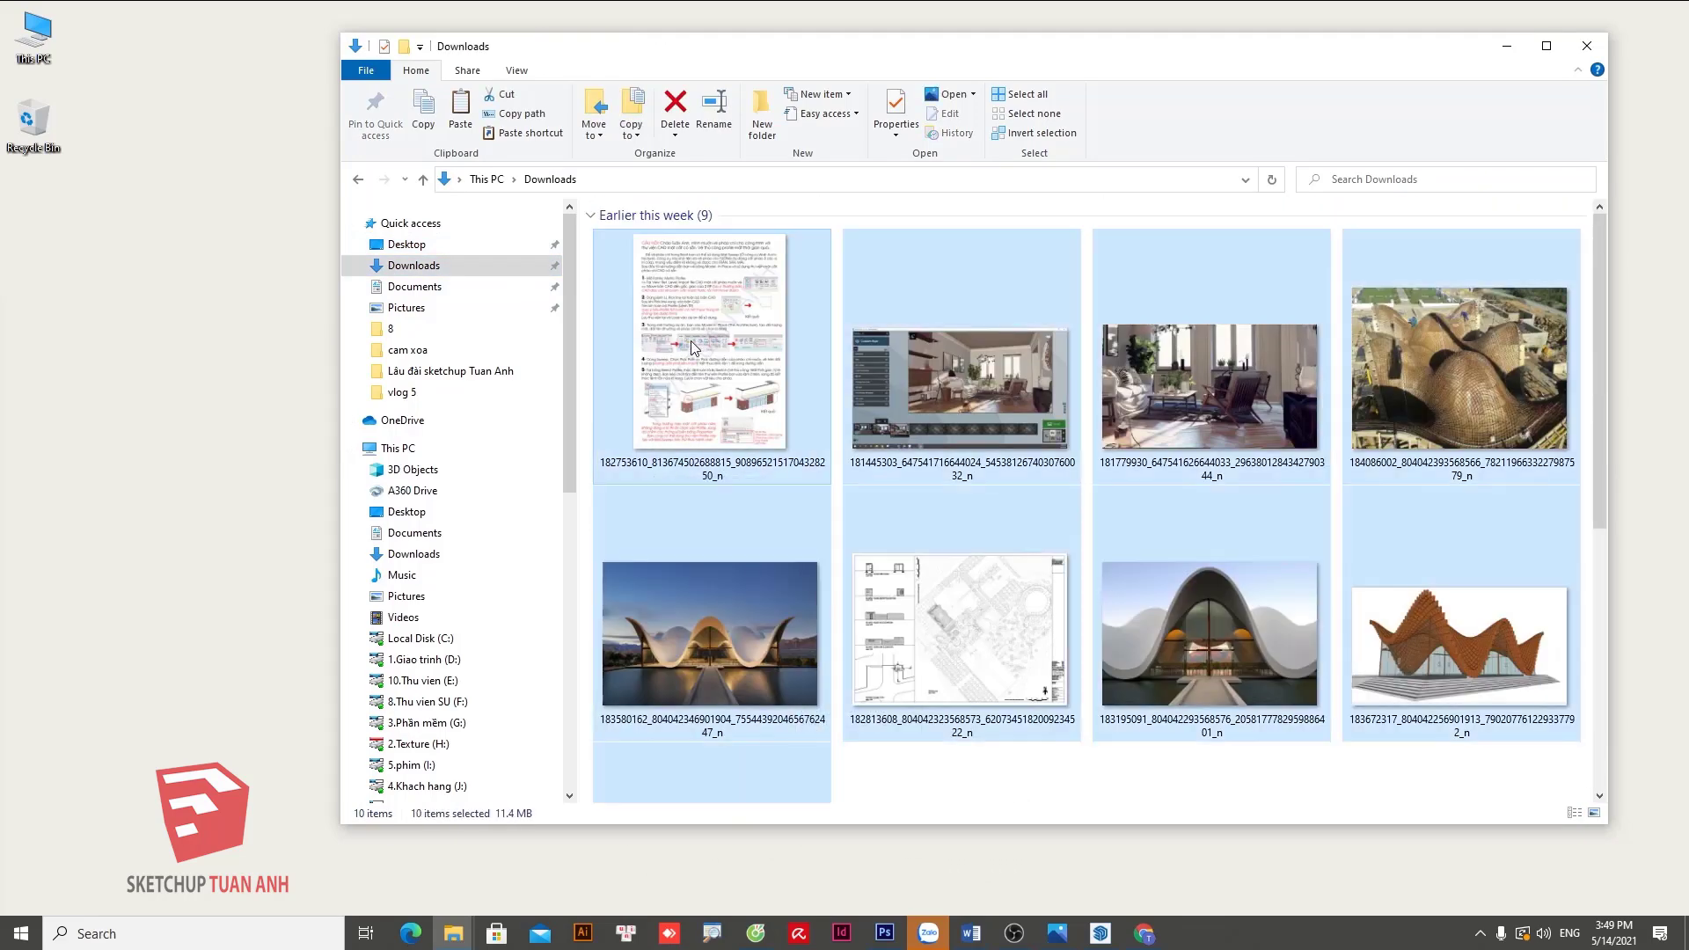
# Delete the Downloads files and the ten Desktop items from the Eames chair file through the last image.
pyautogui.moveTo(710, 346)
pyautogui.press('Delete')
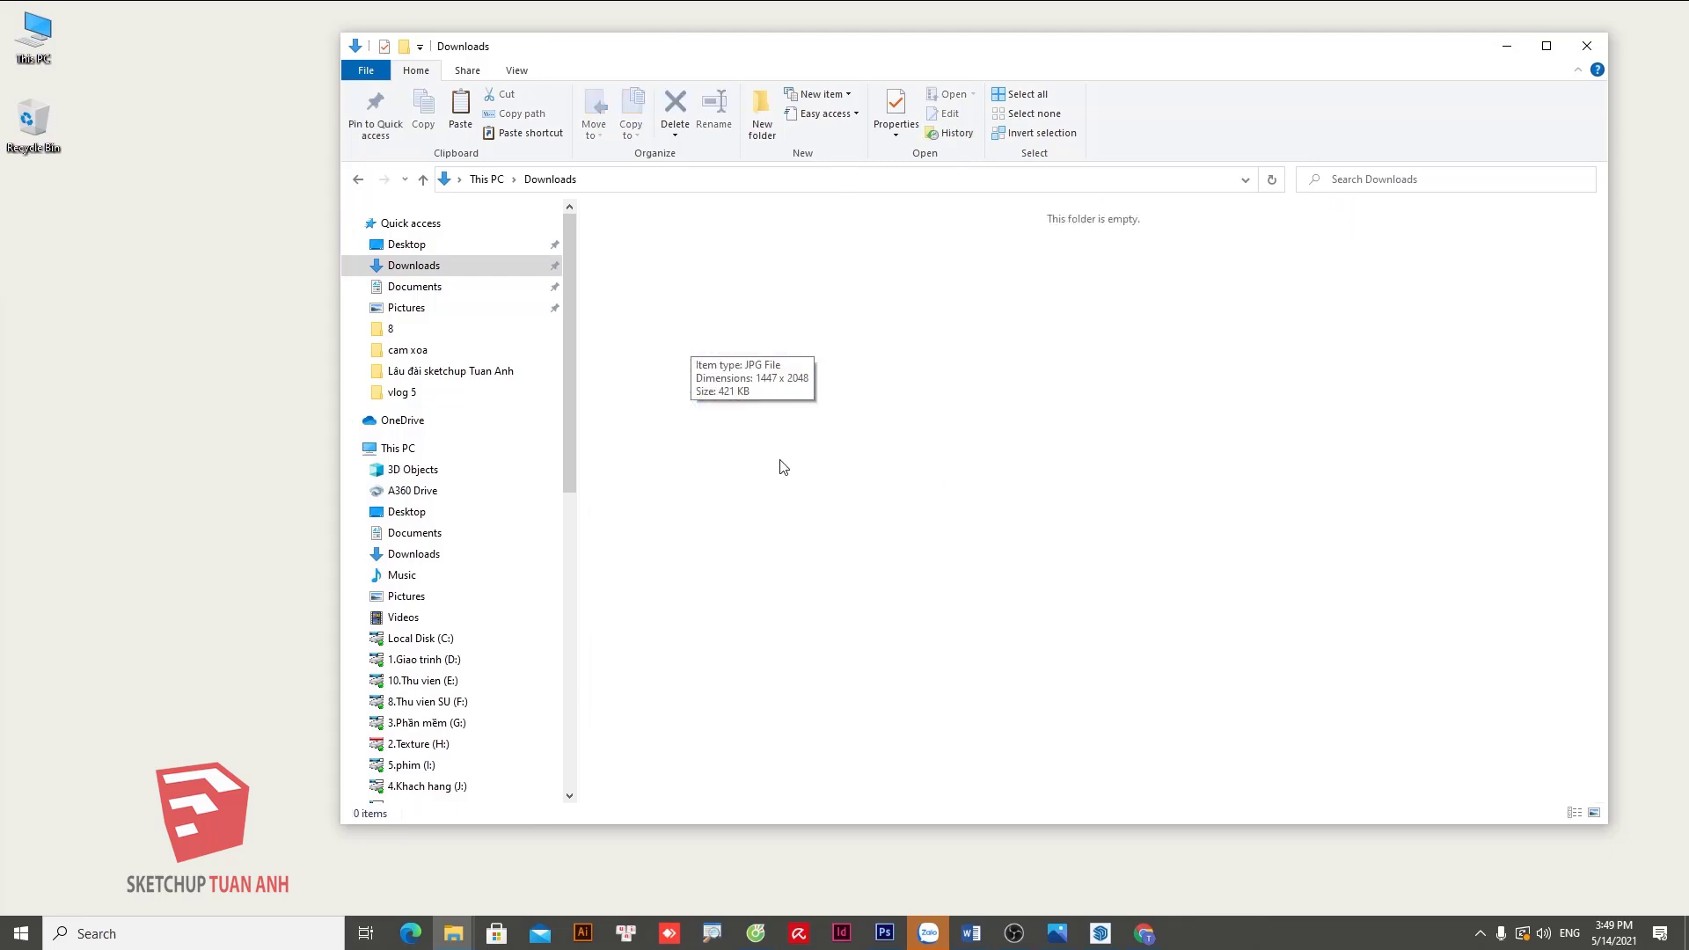
pyautogui.click(360, 176)
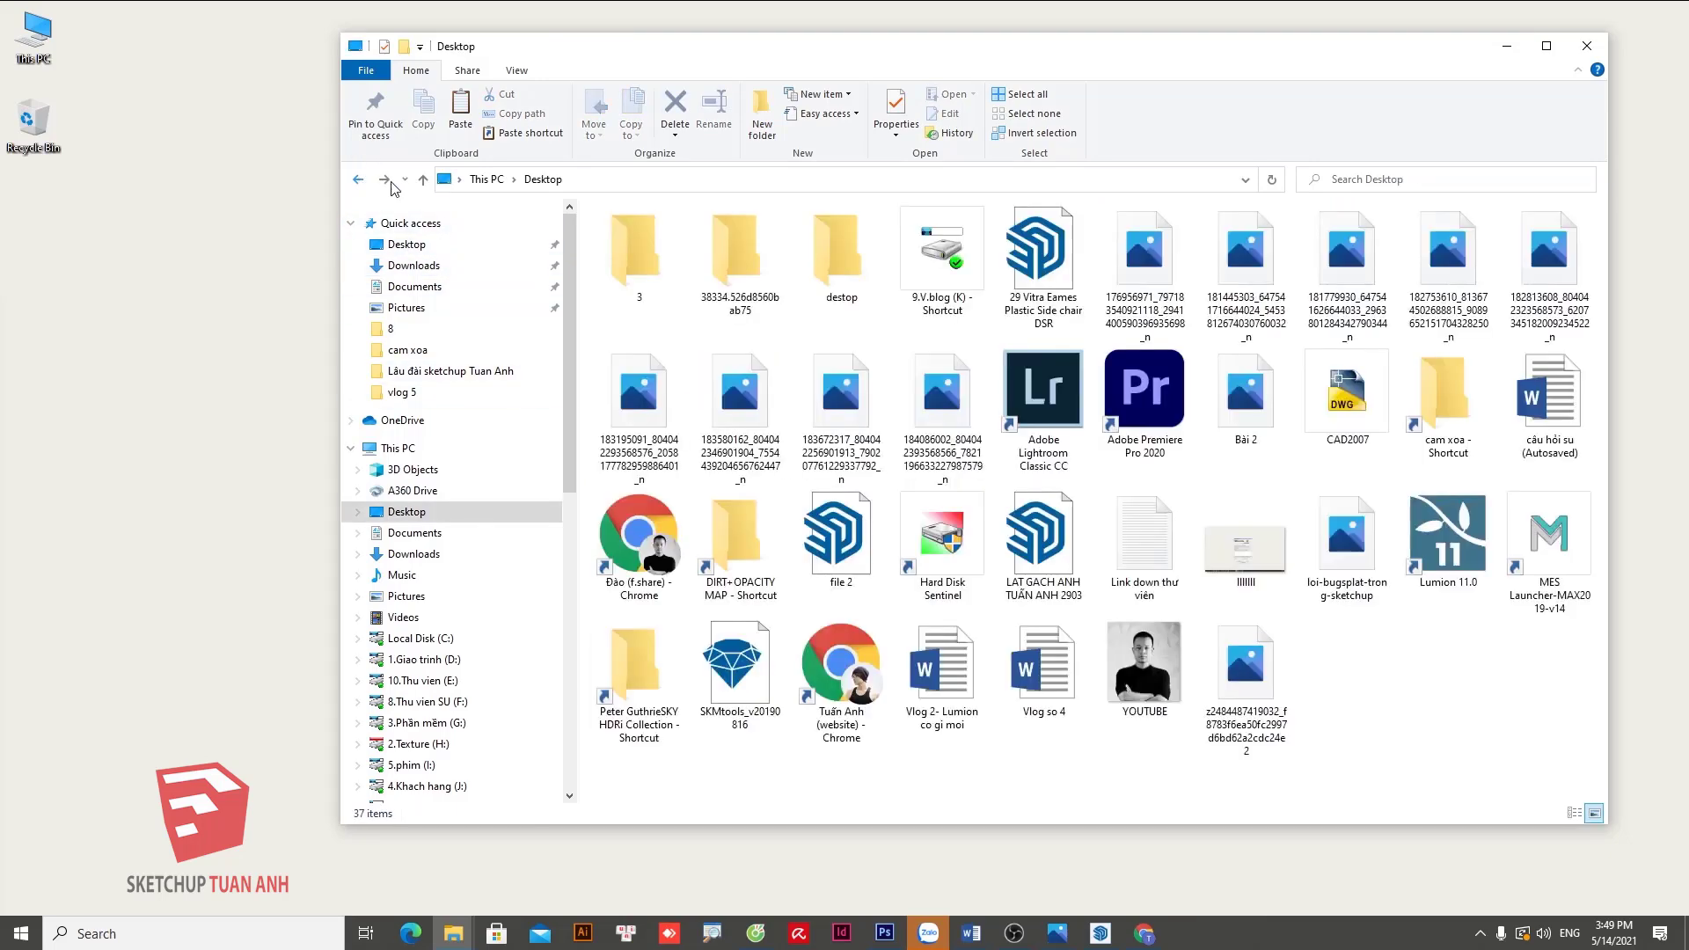
pyautogui.moveTo(853, 42); pyautogui.dragTo(744, 30)
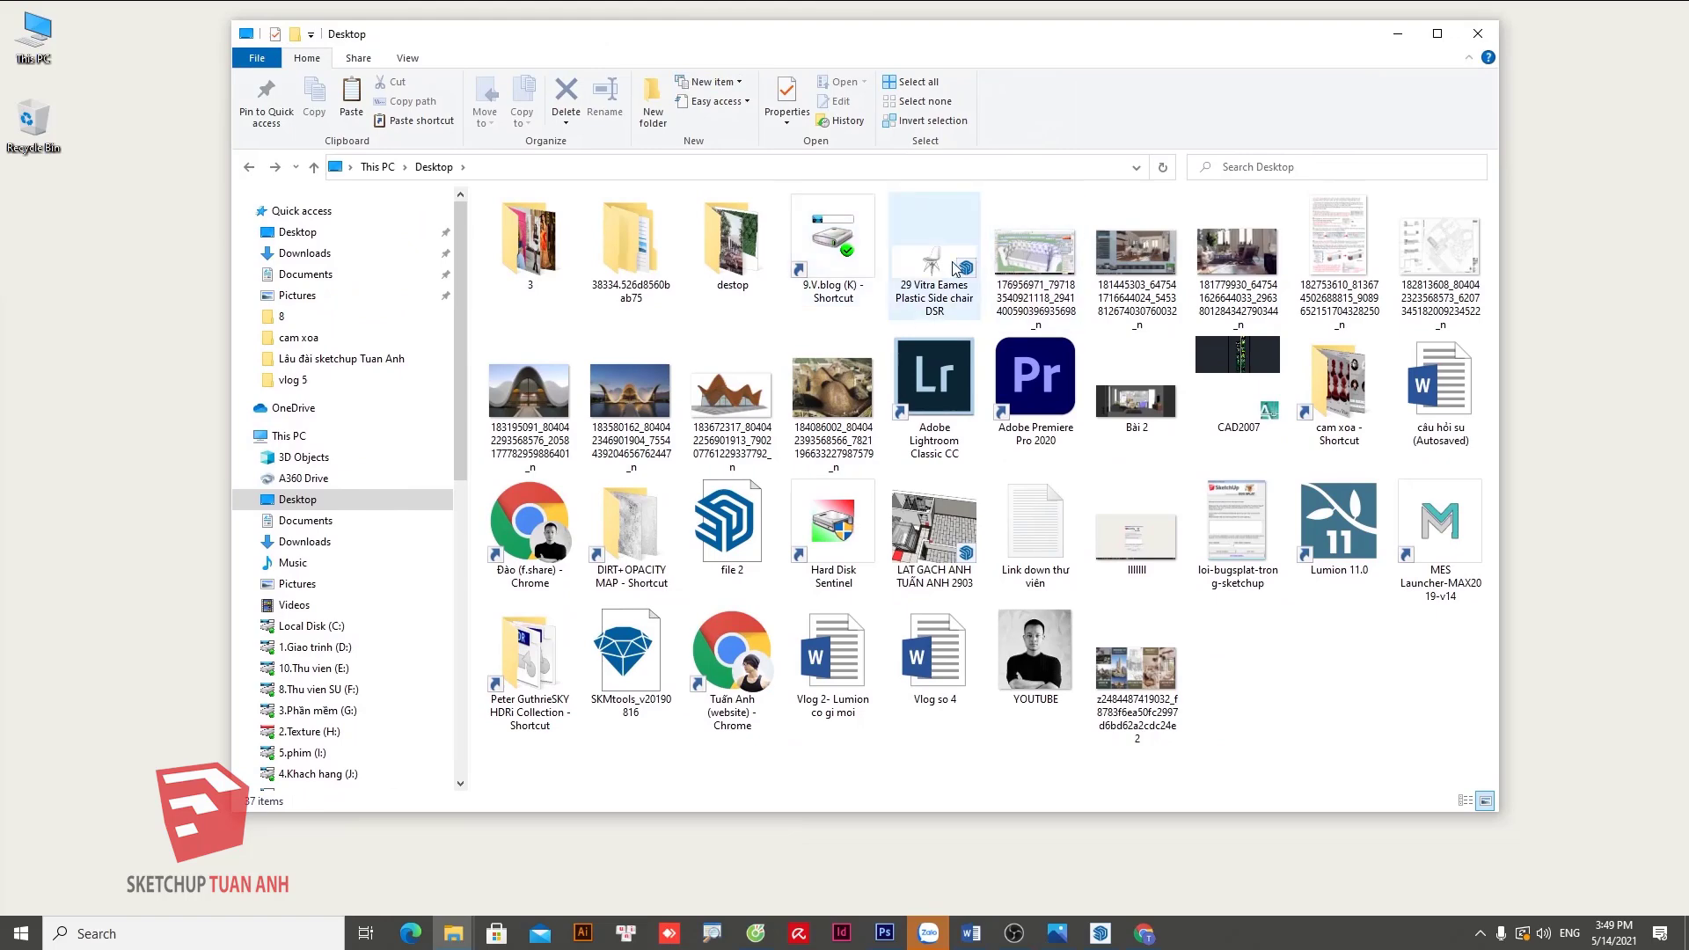
pyautogui.click(945, 257)
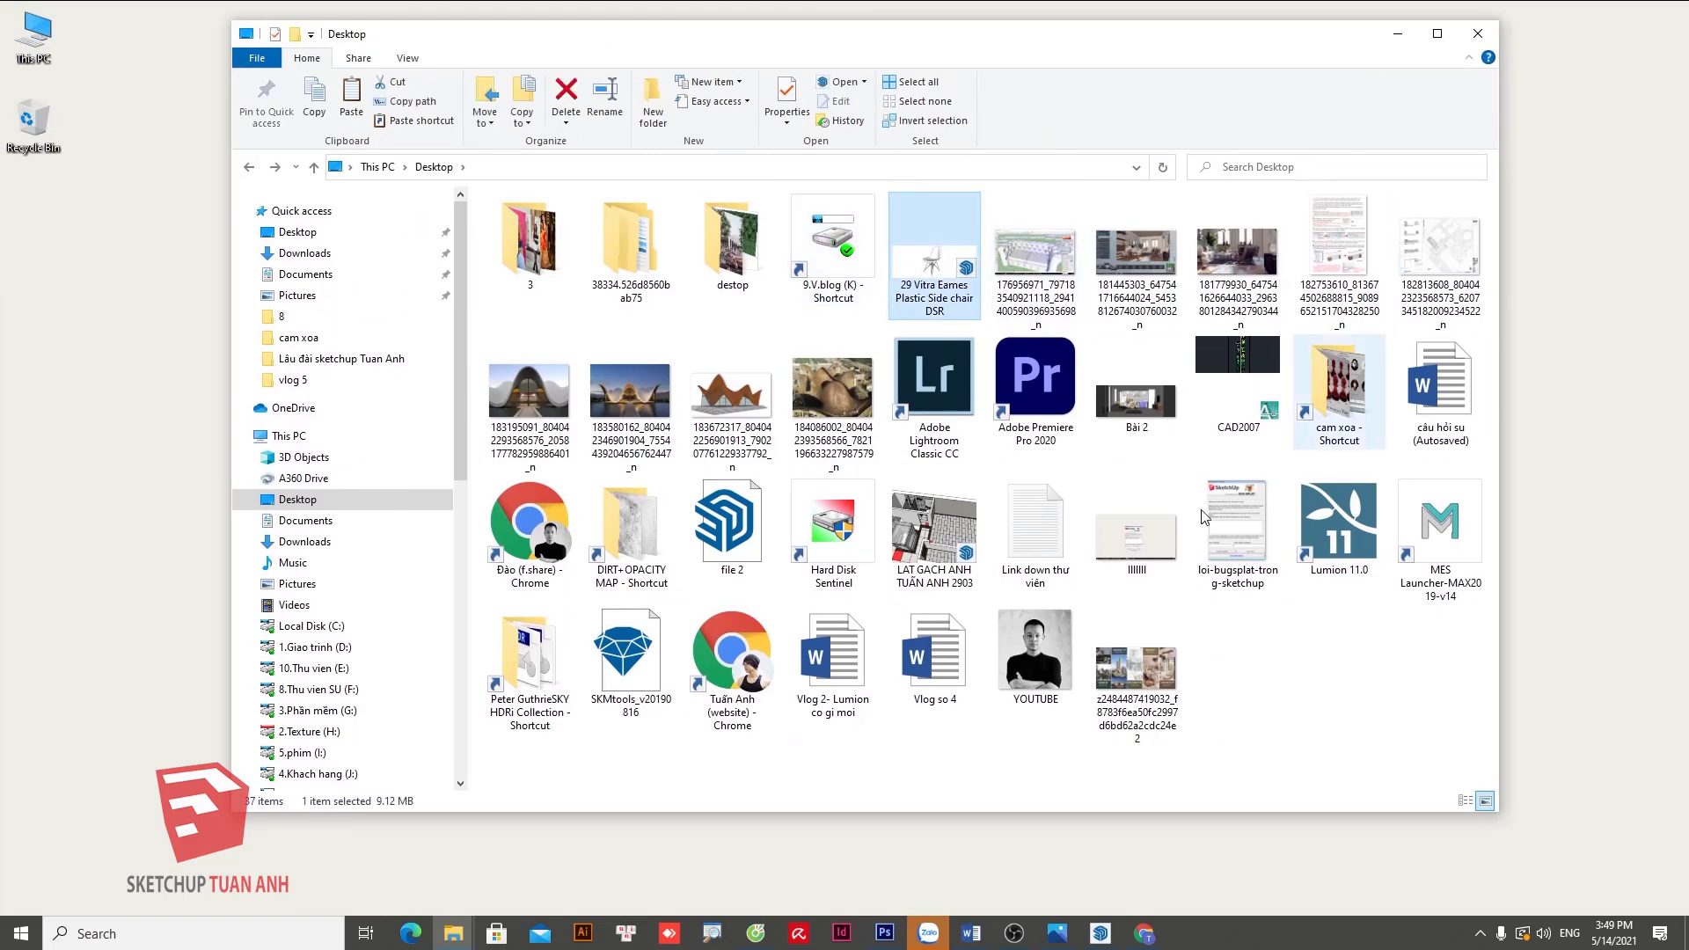
pyautogui.keyDown('shift'); pyautogui.click(825, 406); pyautogui.keyUp('shift')
pyautogui.press('Delete')
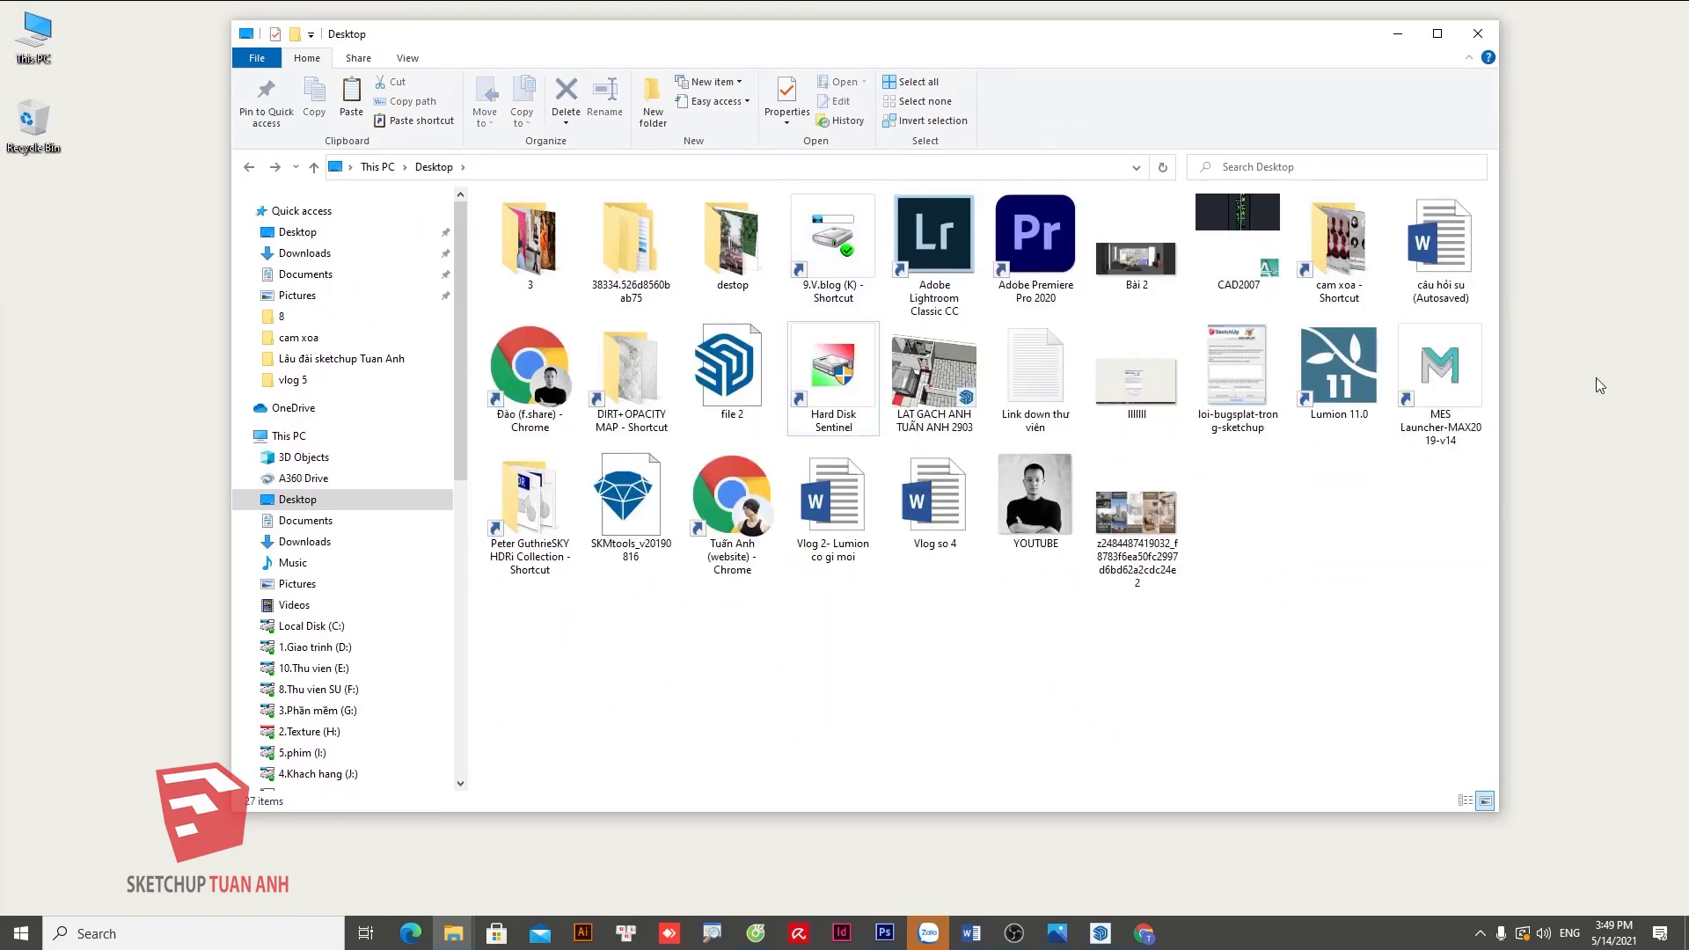
pyautogui.rightClick(1506, 378)
pyautogui.click(1531, 431)
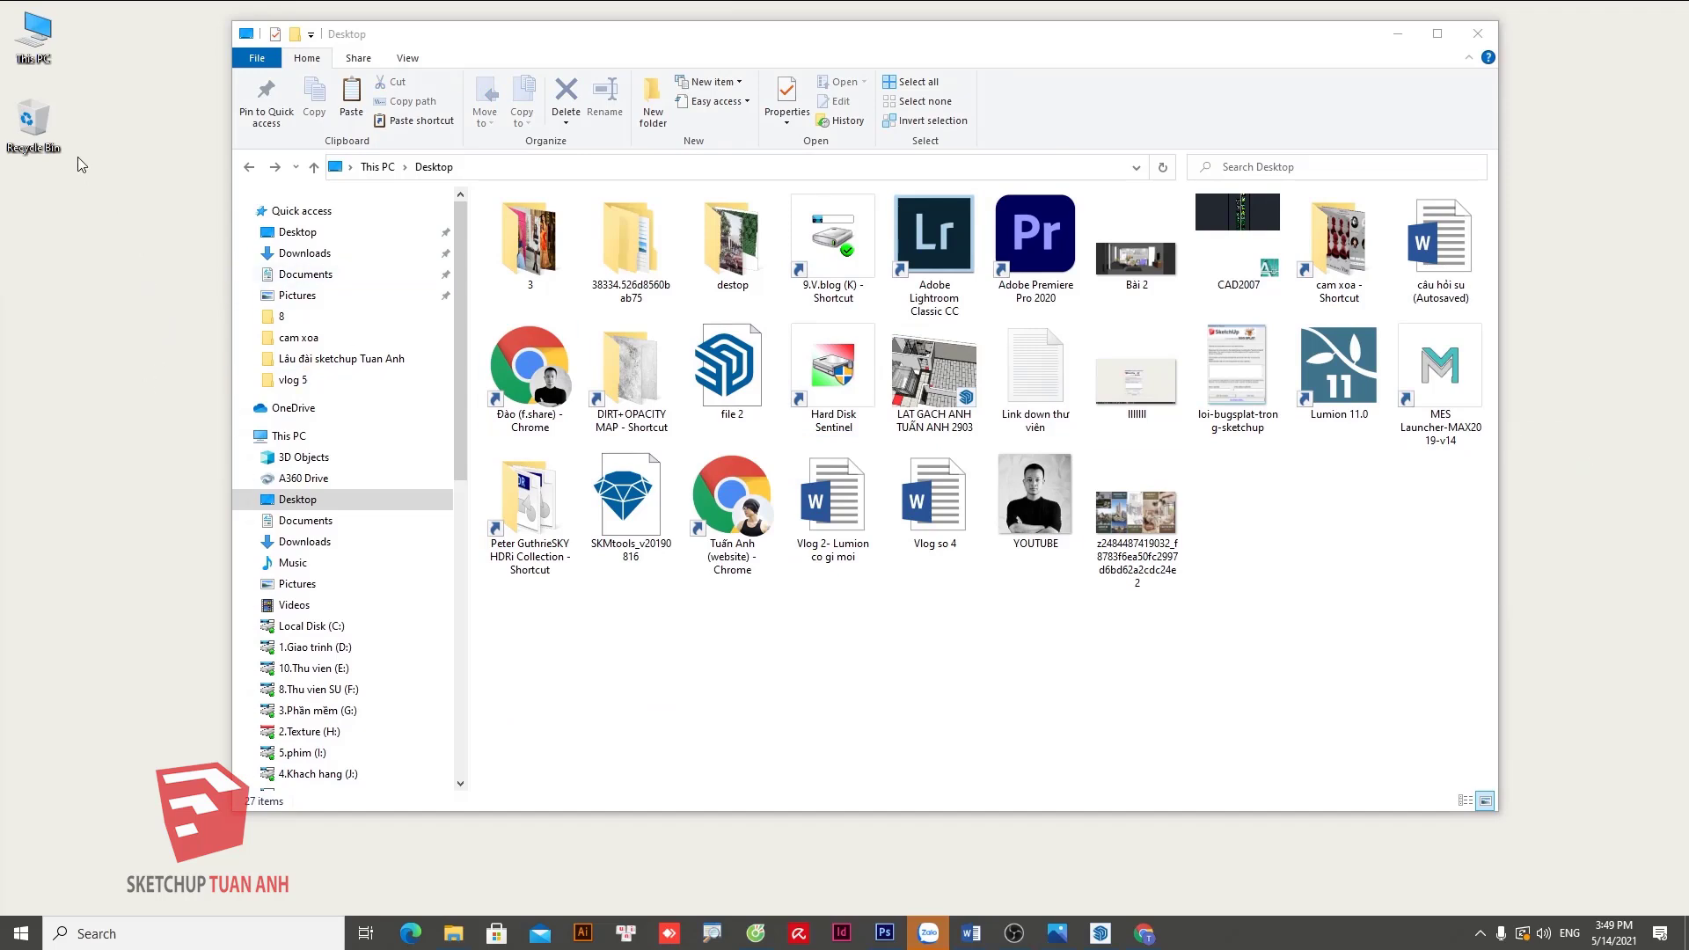
# Permanently delete all 28 items in the Recycle Bin and close the Explorer windows.
pyautogui.rightClick(37, 123)
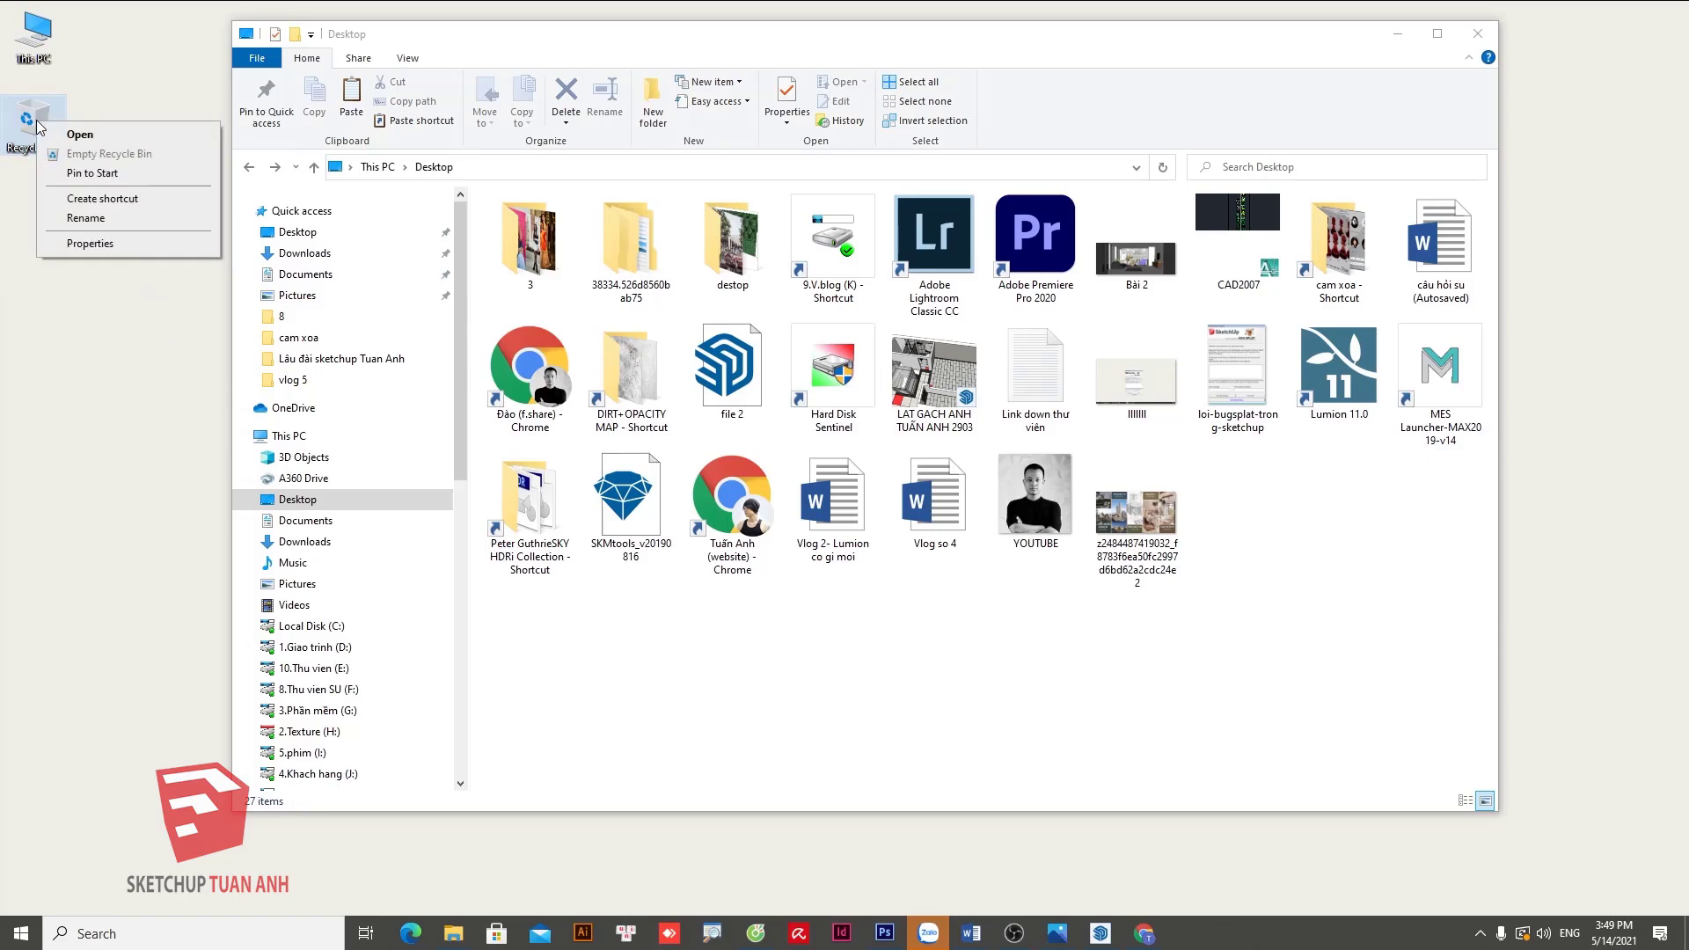
pyautogui.click(79, 135)
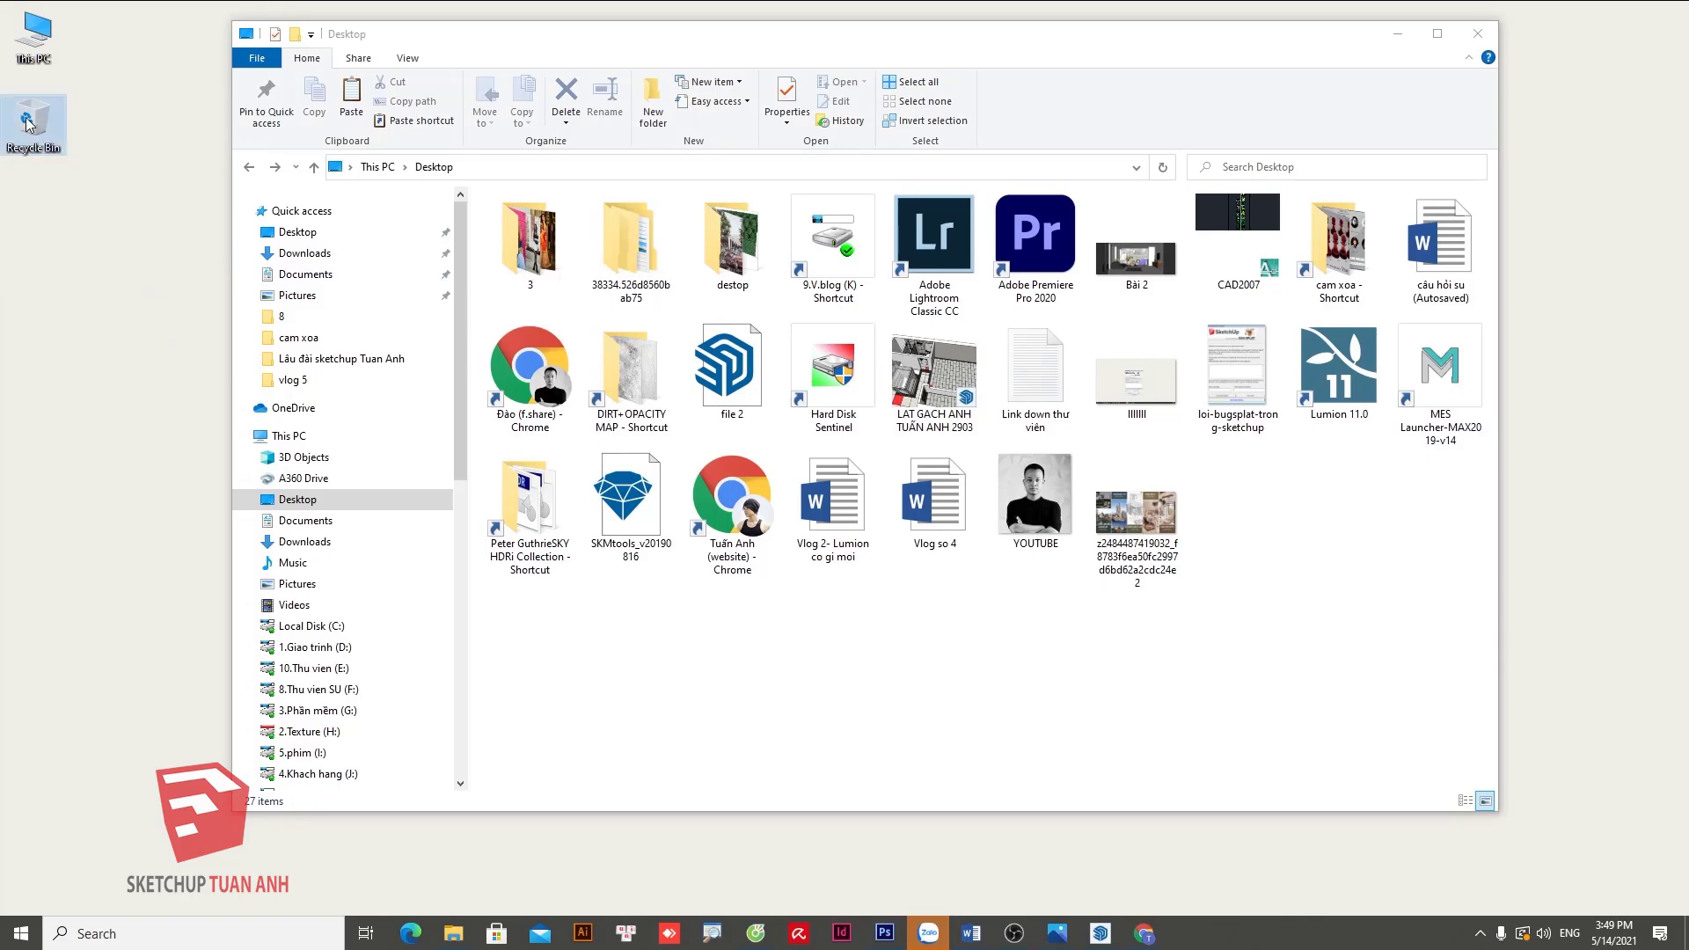
pyautogui.click(1500, 56)
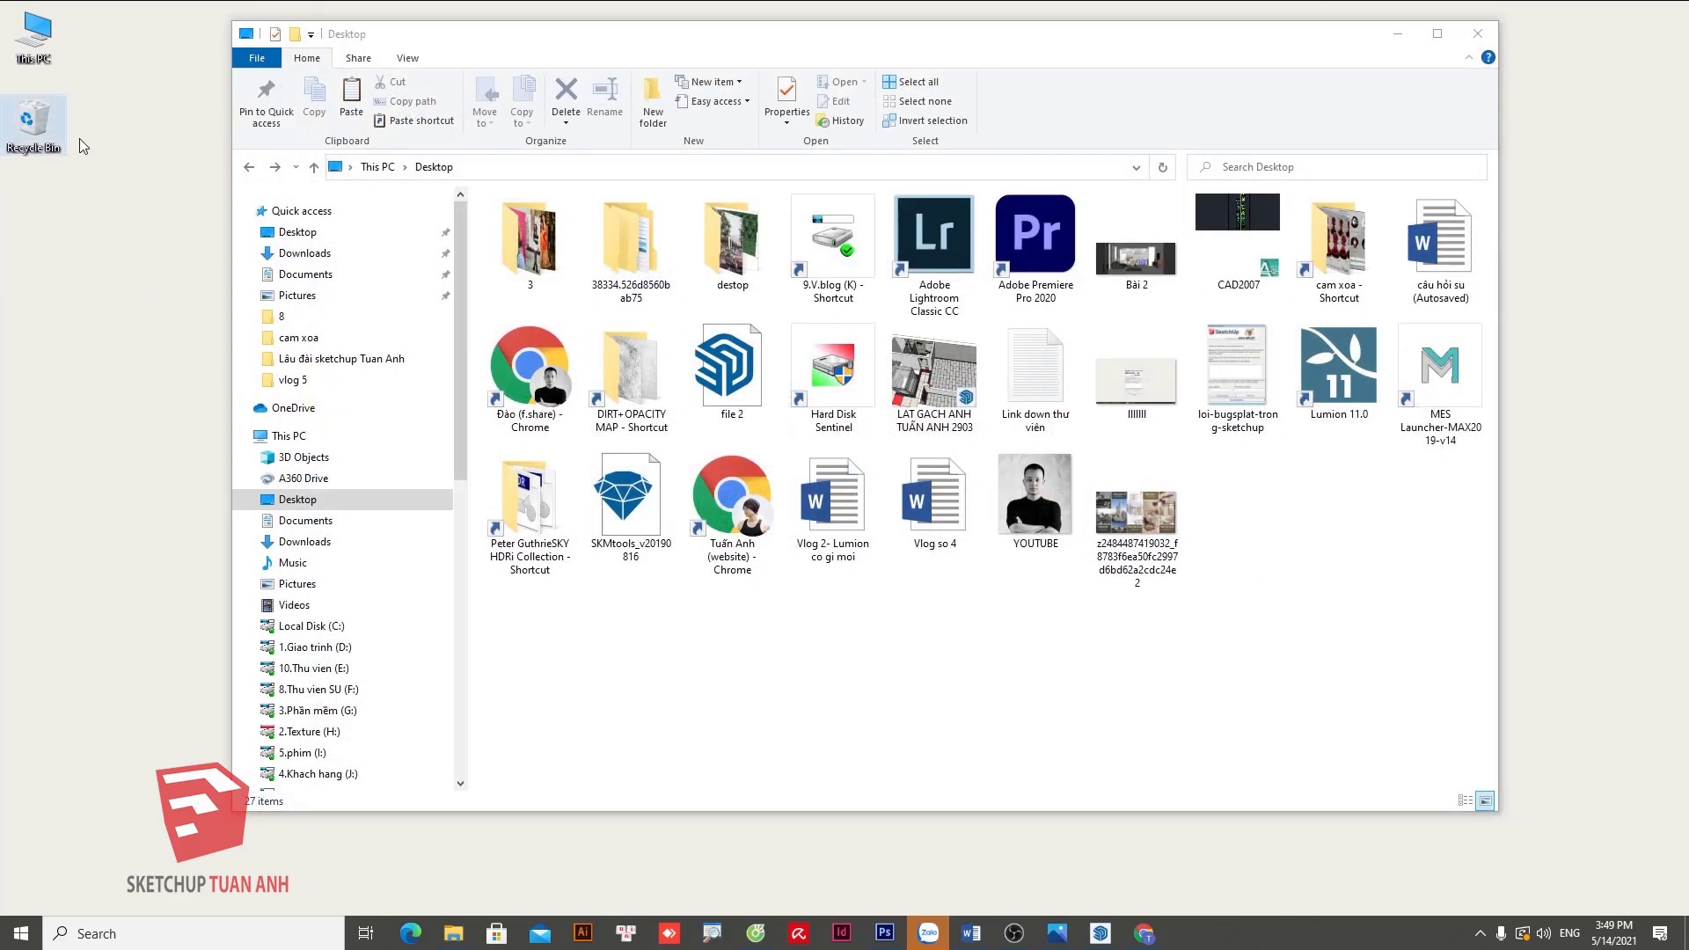
pyautogui.doubleClick(35, 123)
pyautogui.hotkey('ctrl', 'a')
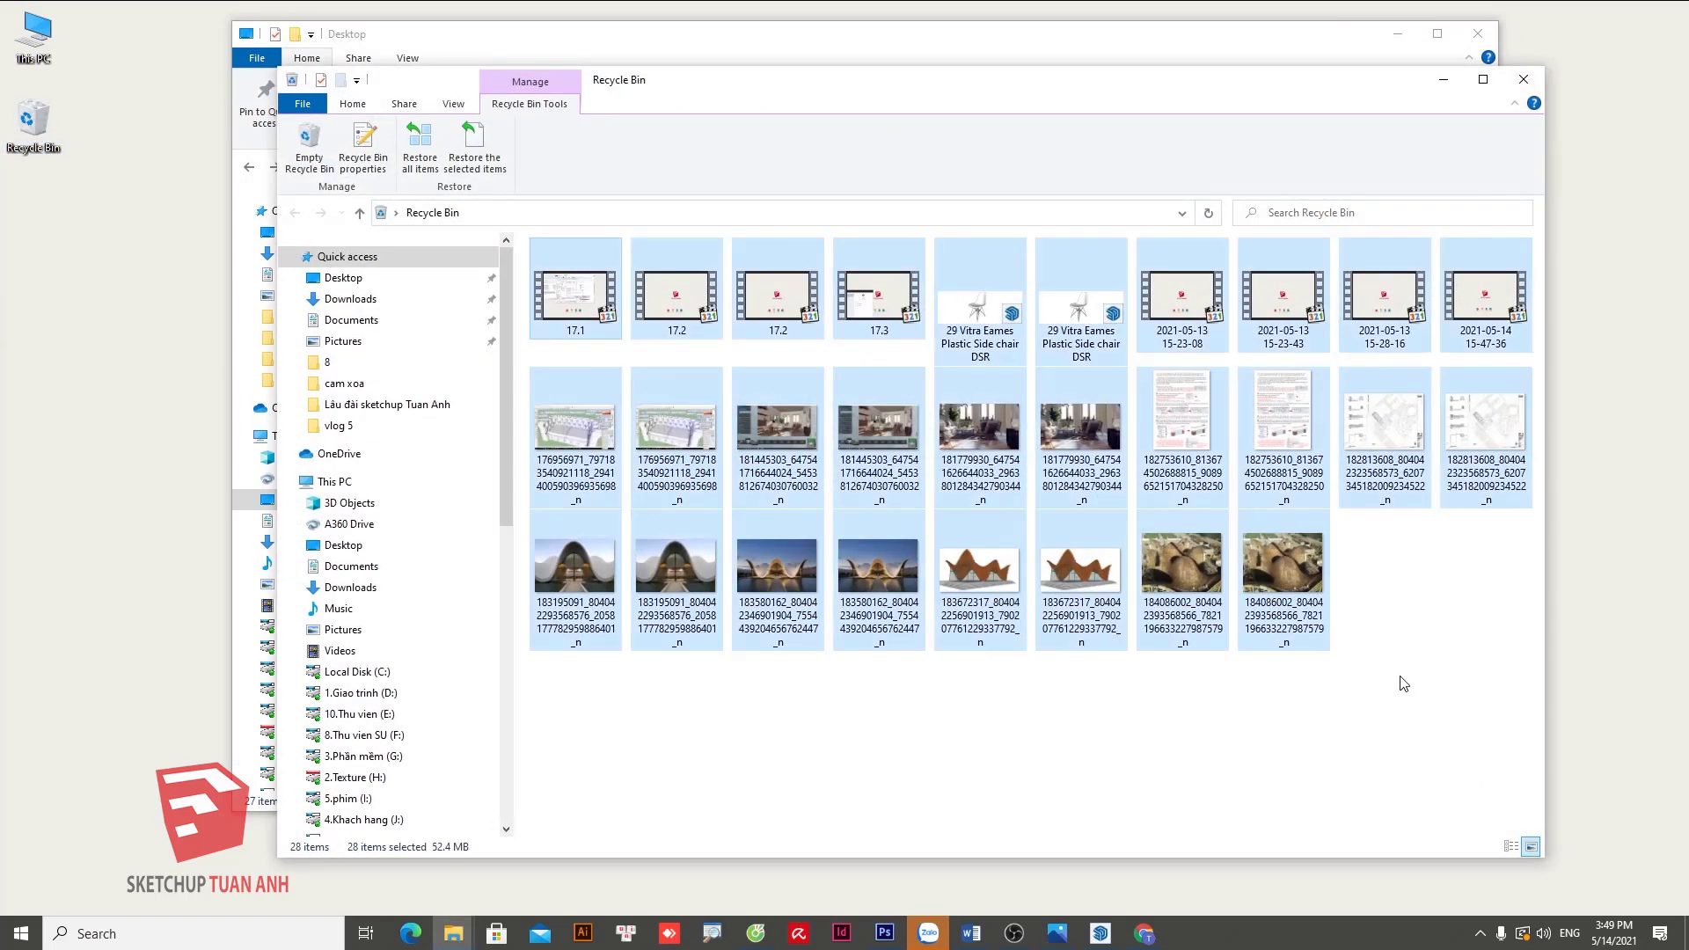
pyautogui.press('Delete')
pyautogui.click(914, 481)
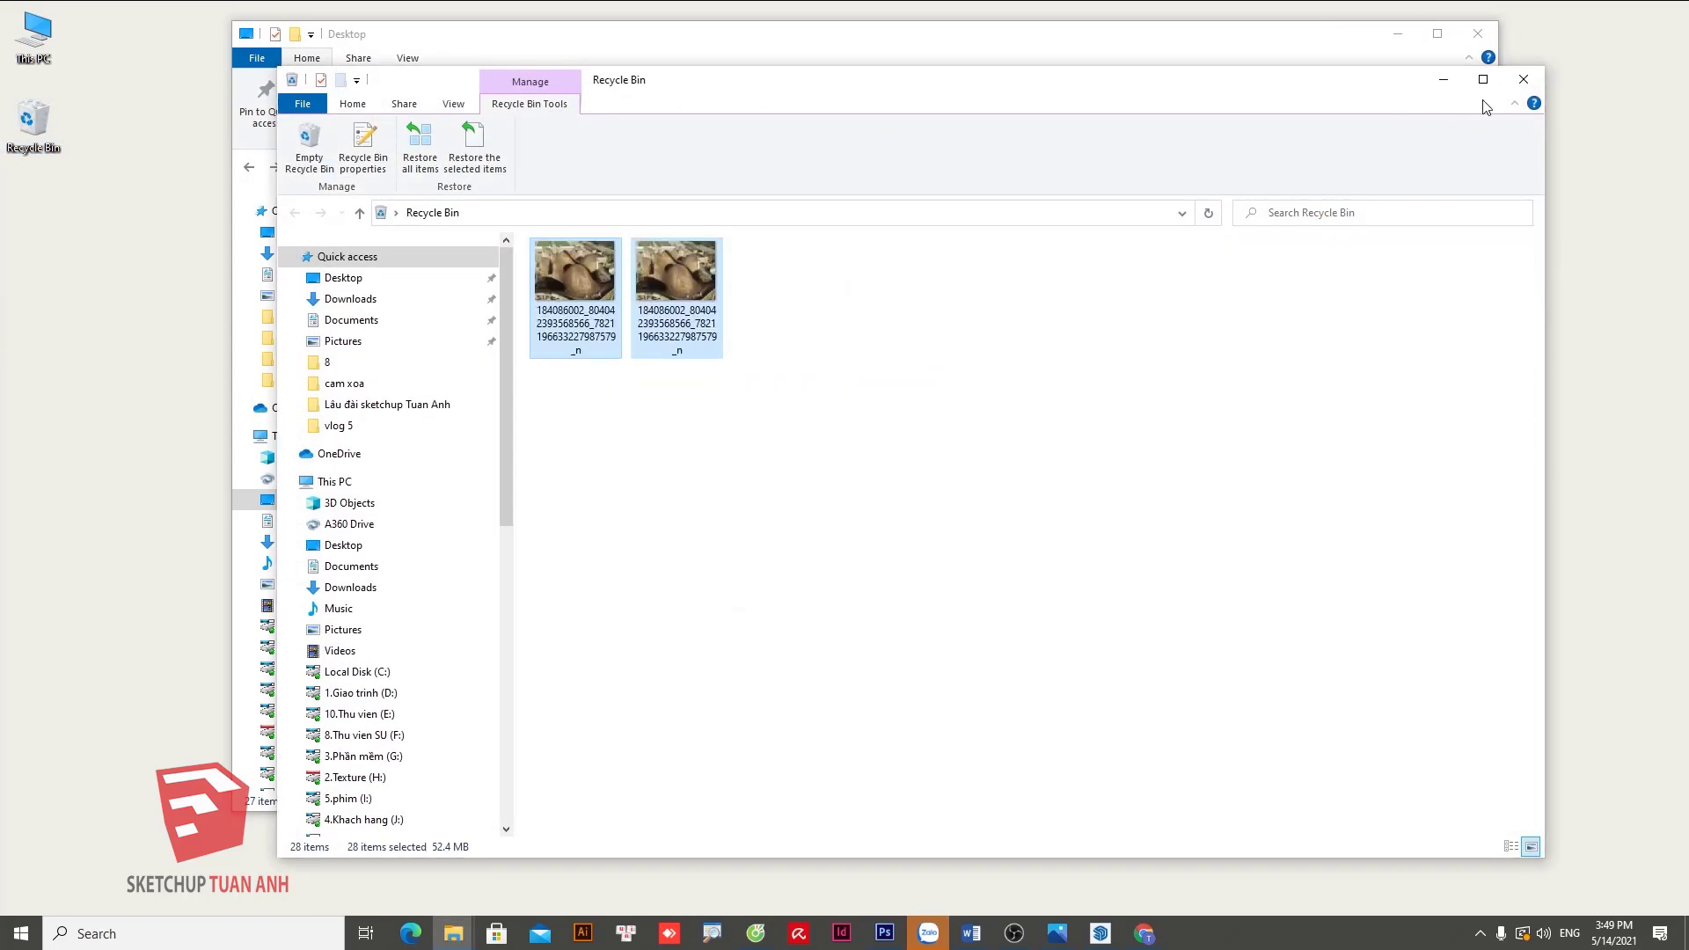
pyautogui.click(1523, 80)
pyautogui.click(1478, 33)
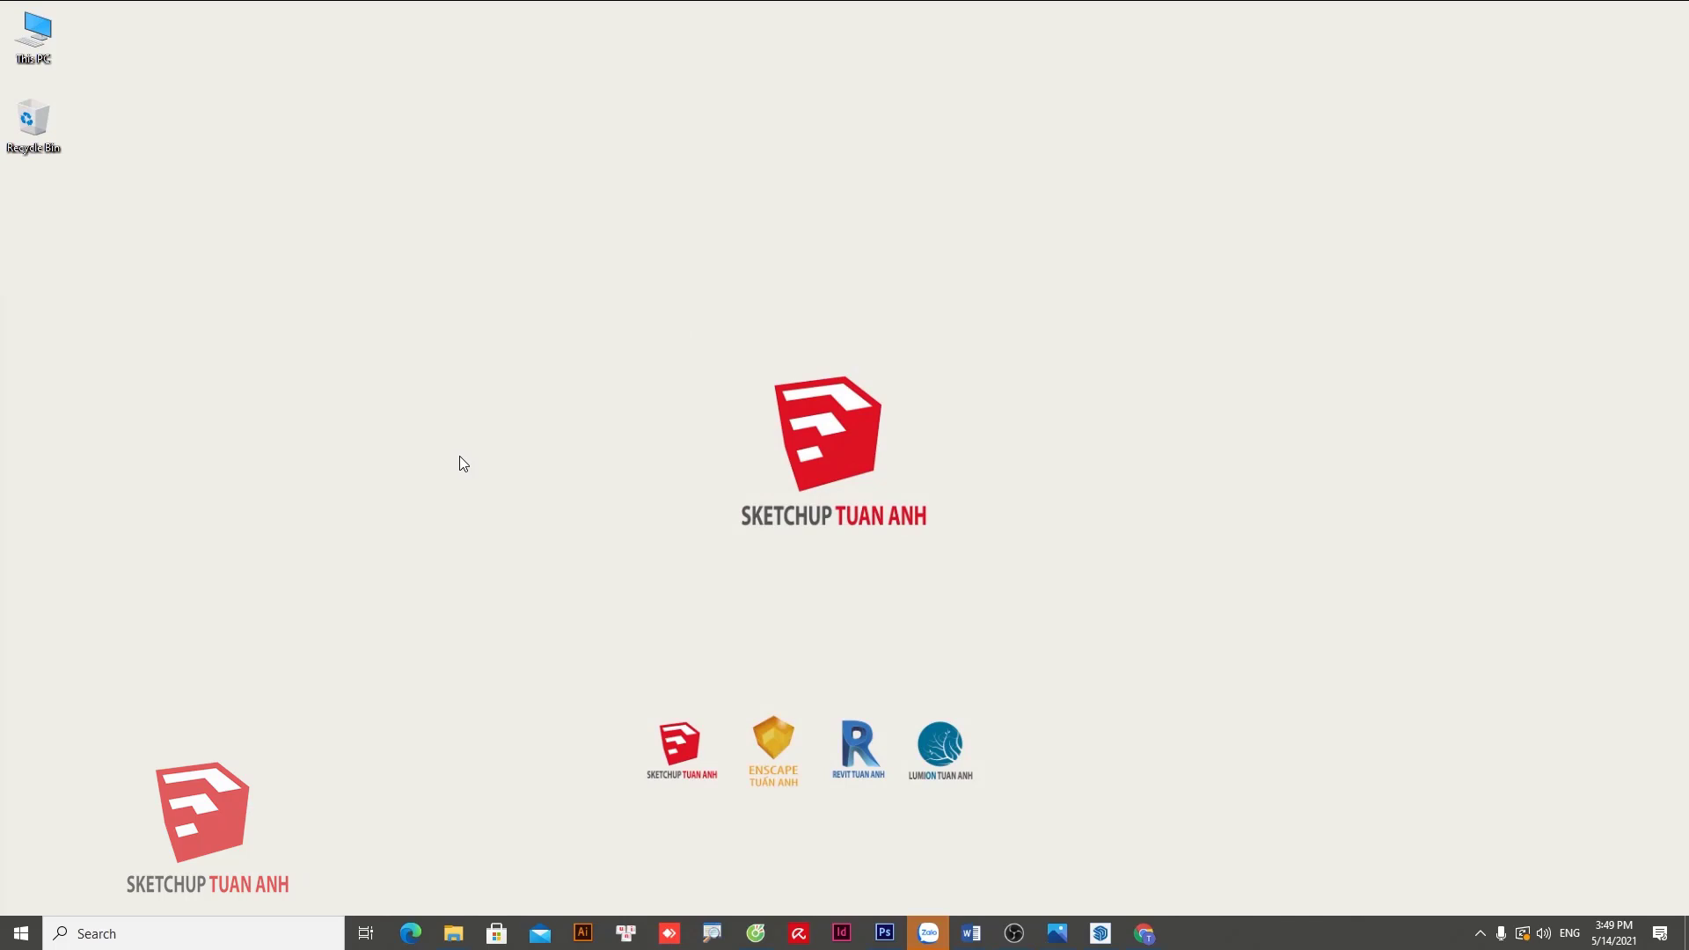
pyautogui.click(161, 935)
# Delete everything in the %temp folder, skipping the WinSAT, CreativeCloud and locked in-use items.
pyautogui.write('%temp')
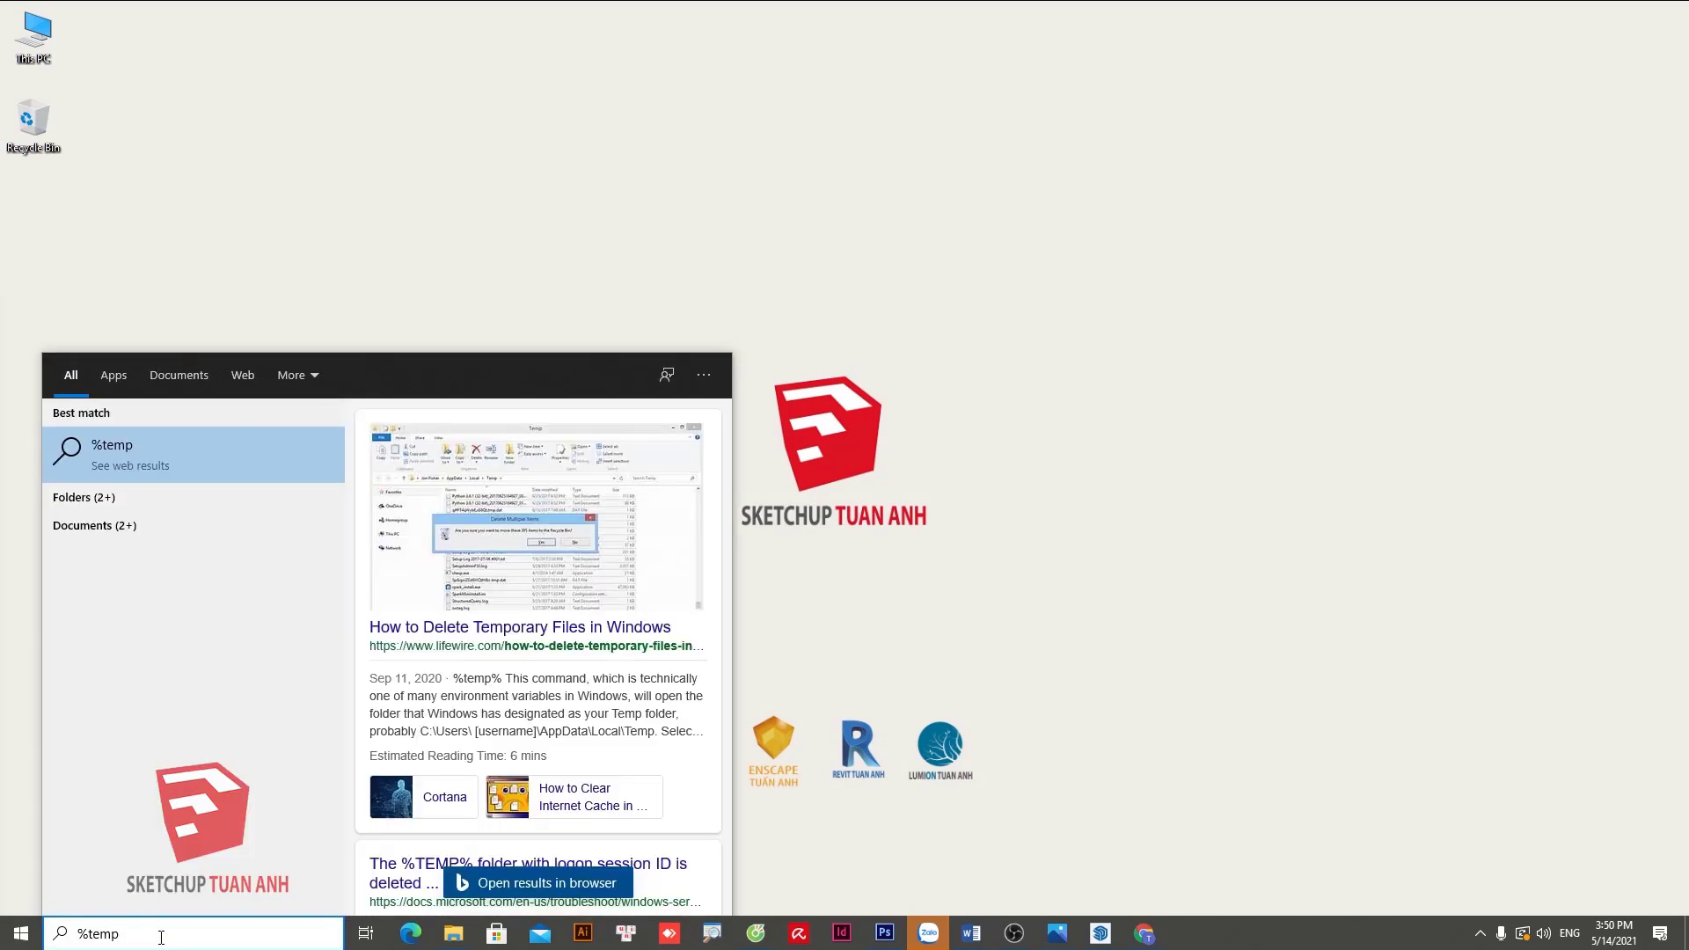
pyautogui.press('Return')
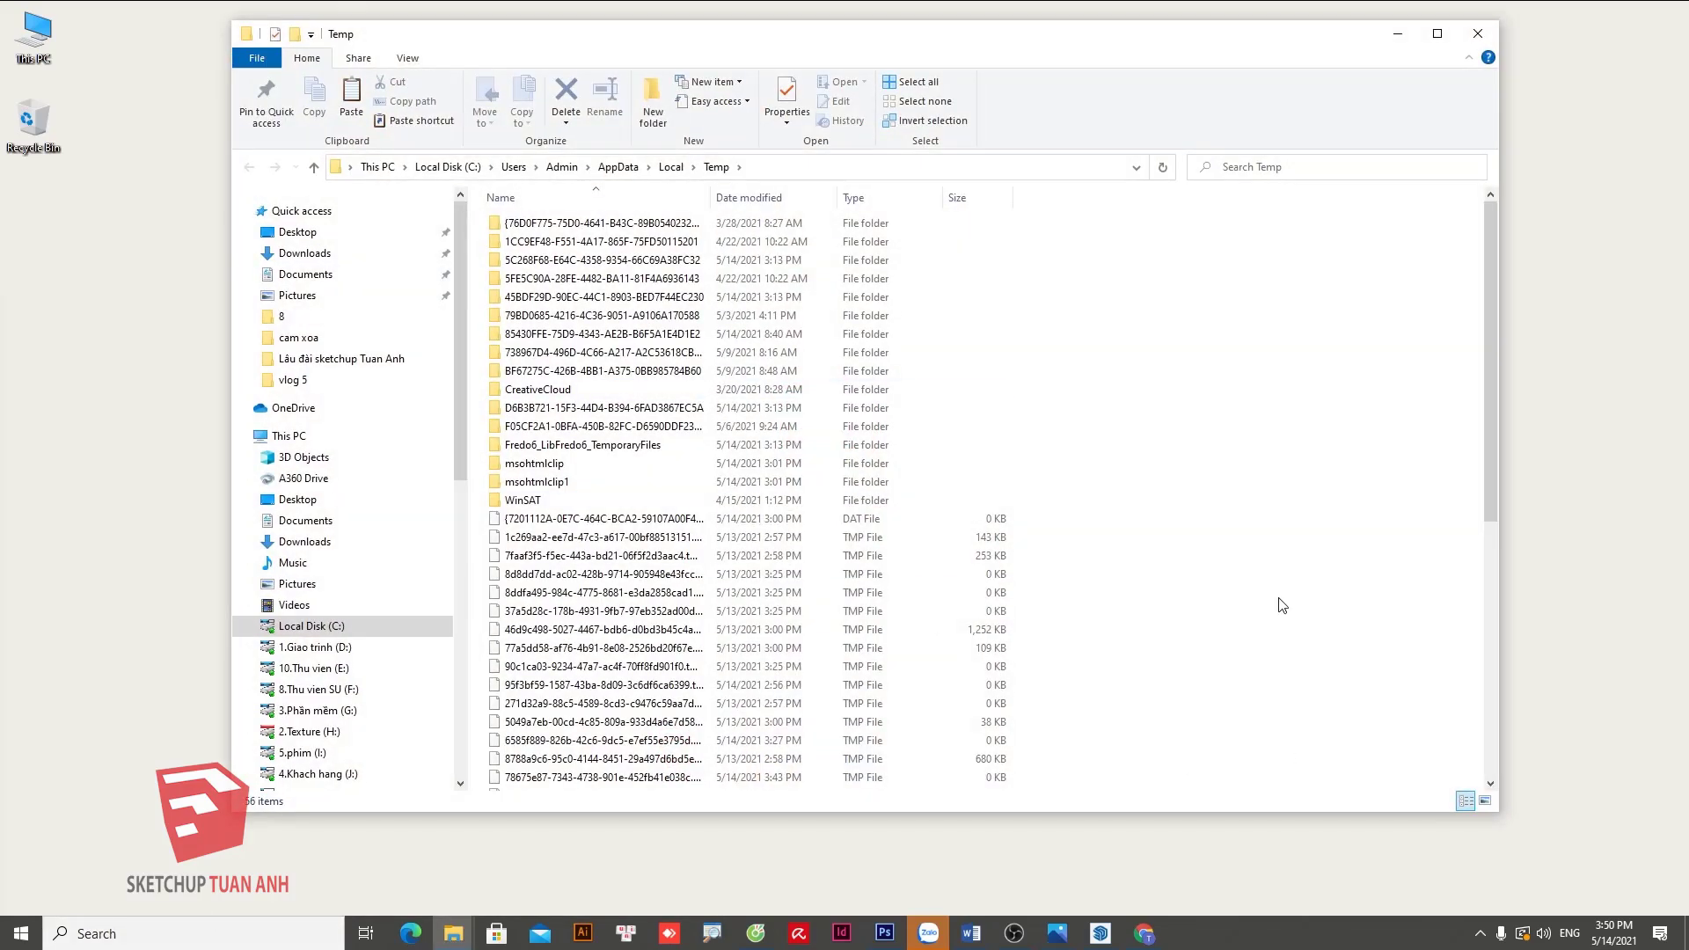
pyautogui.hotkey('ctrl', 'a')
pyautogui.press('Delete')
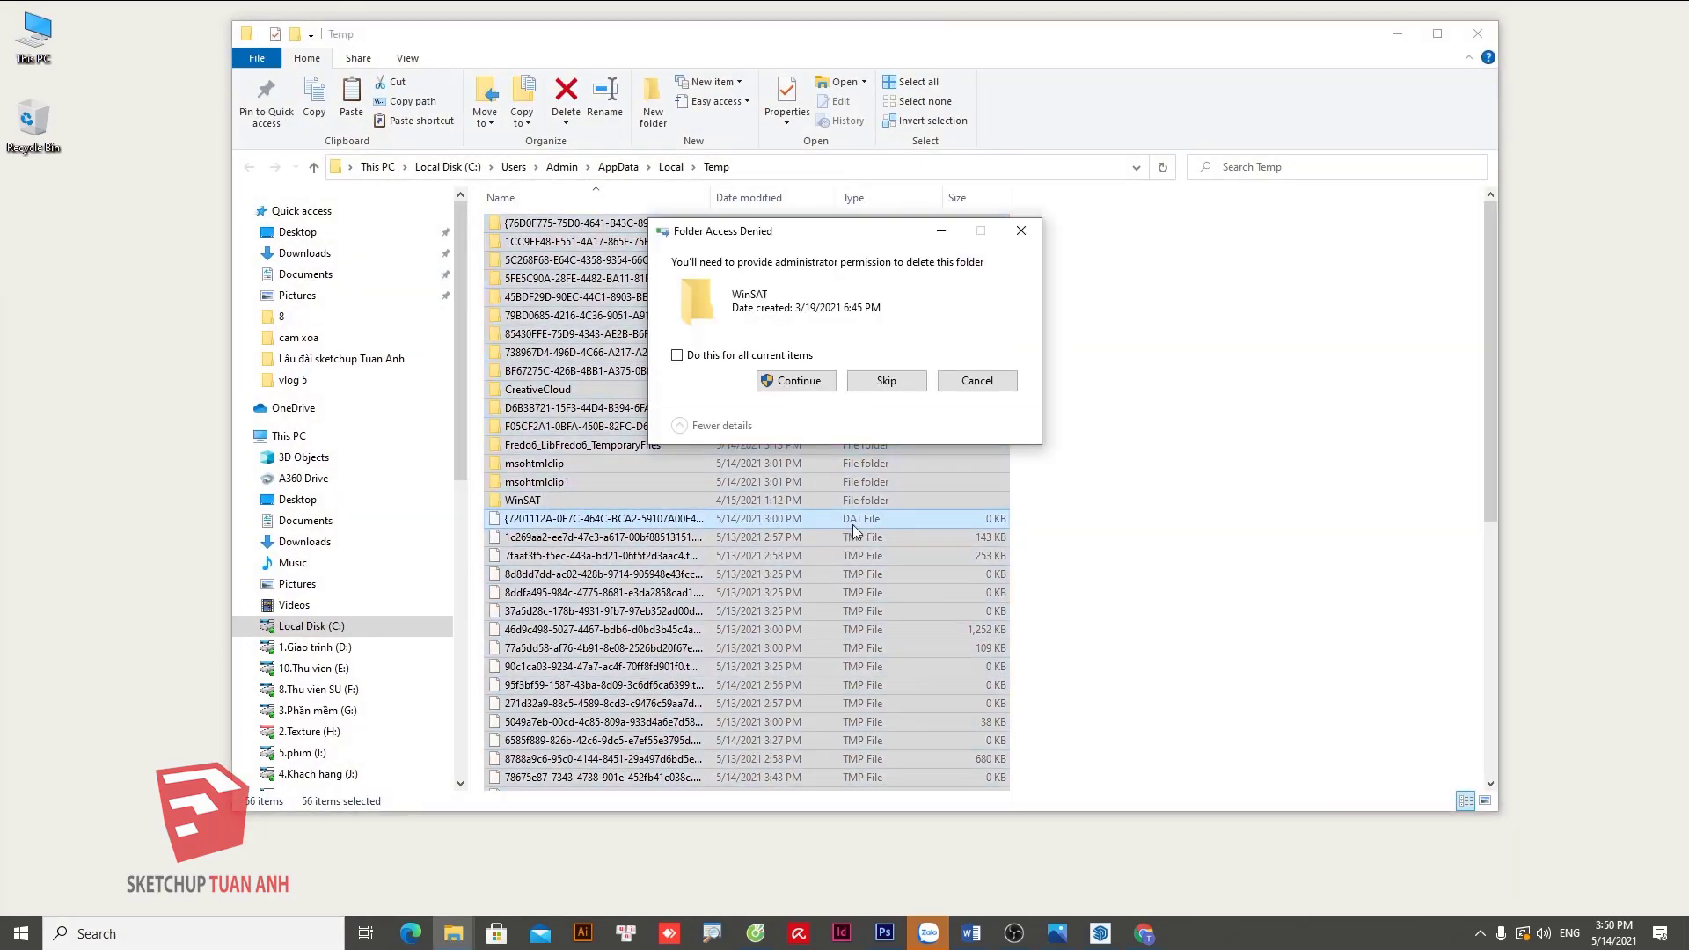
pyautogui.click(763, 387)
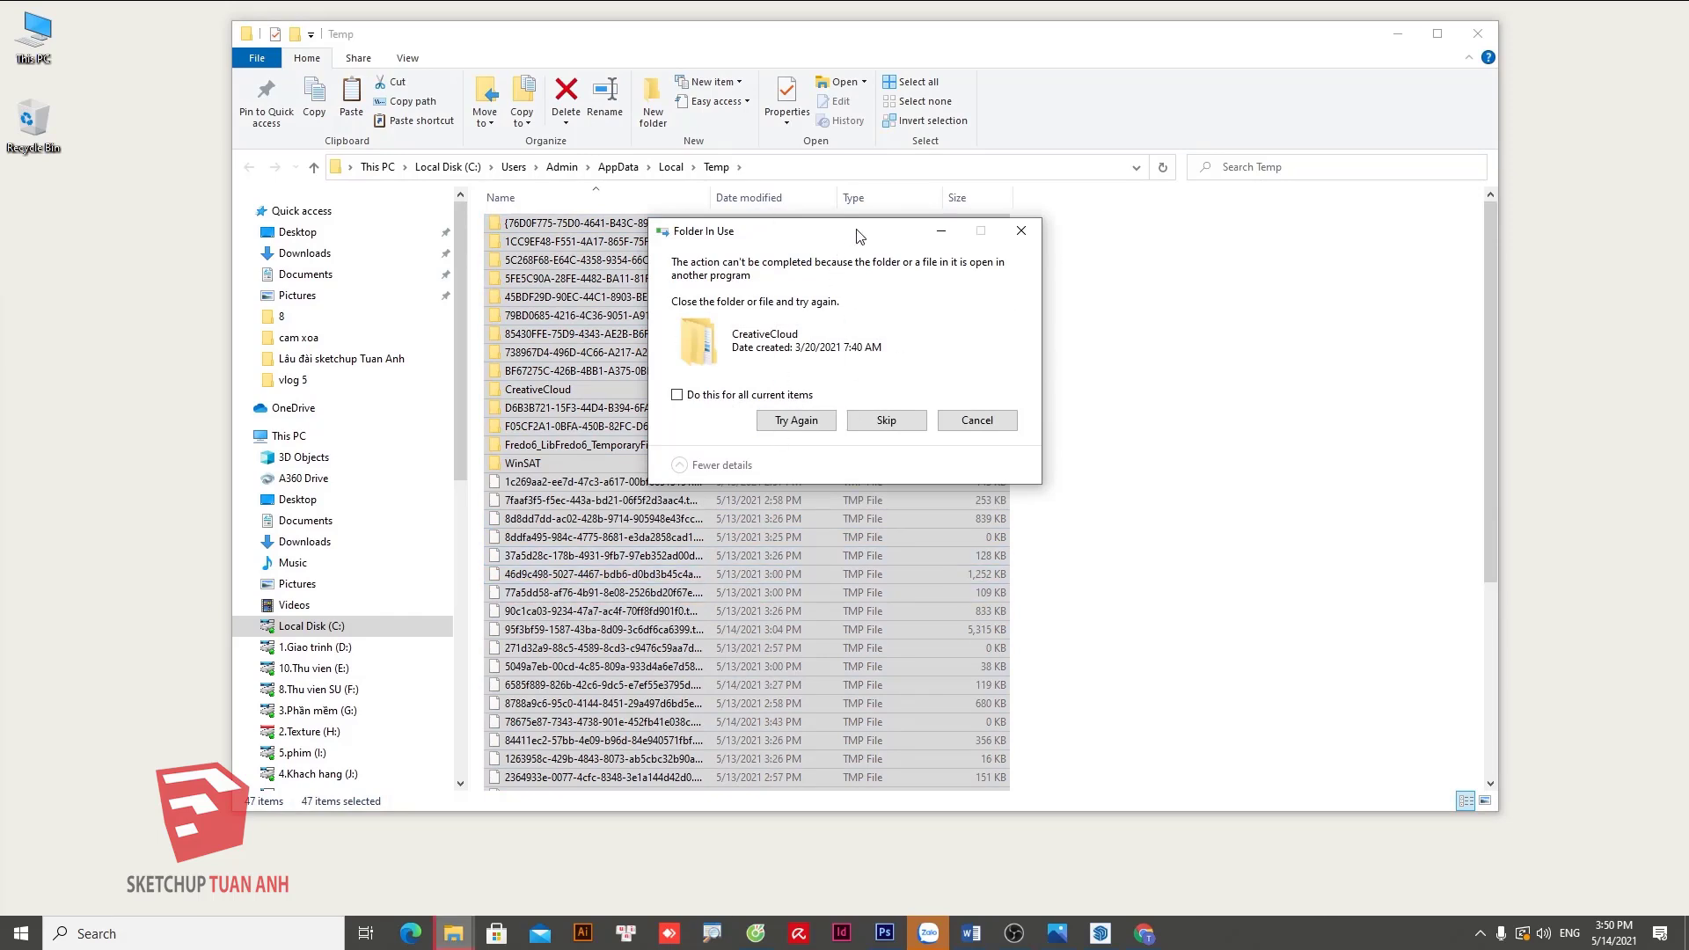
pyautogui.click(915, 423)
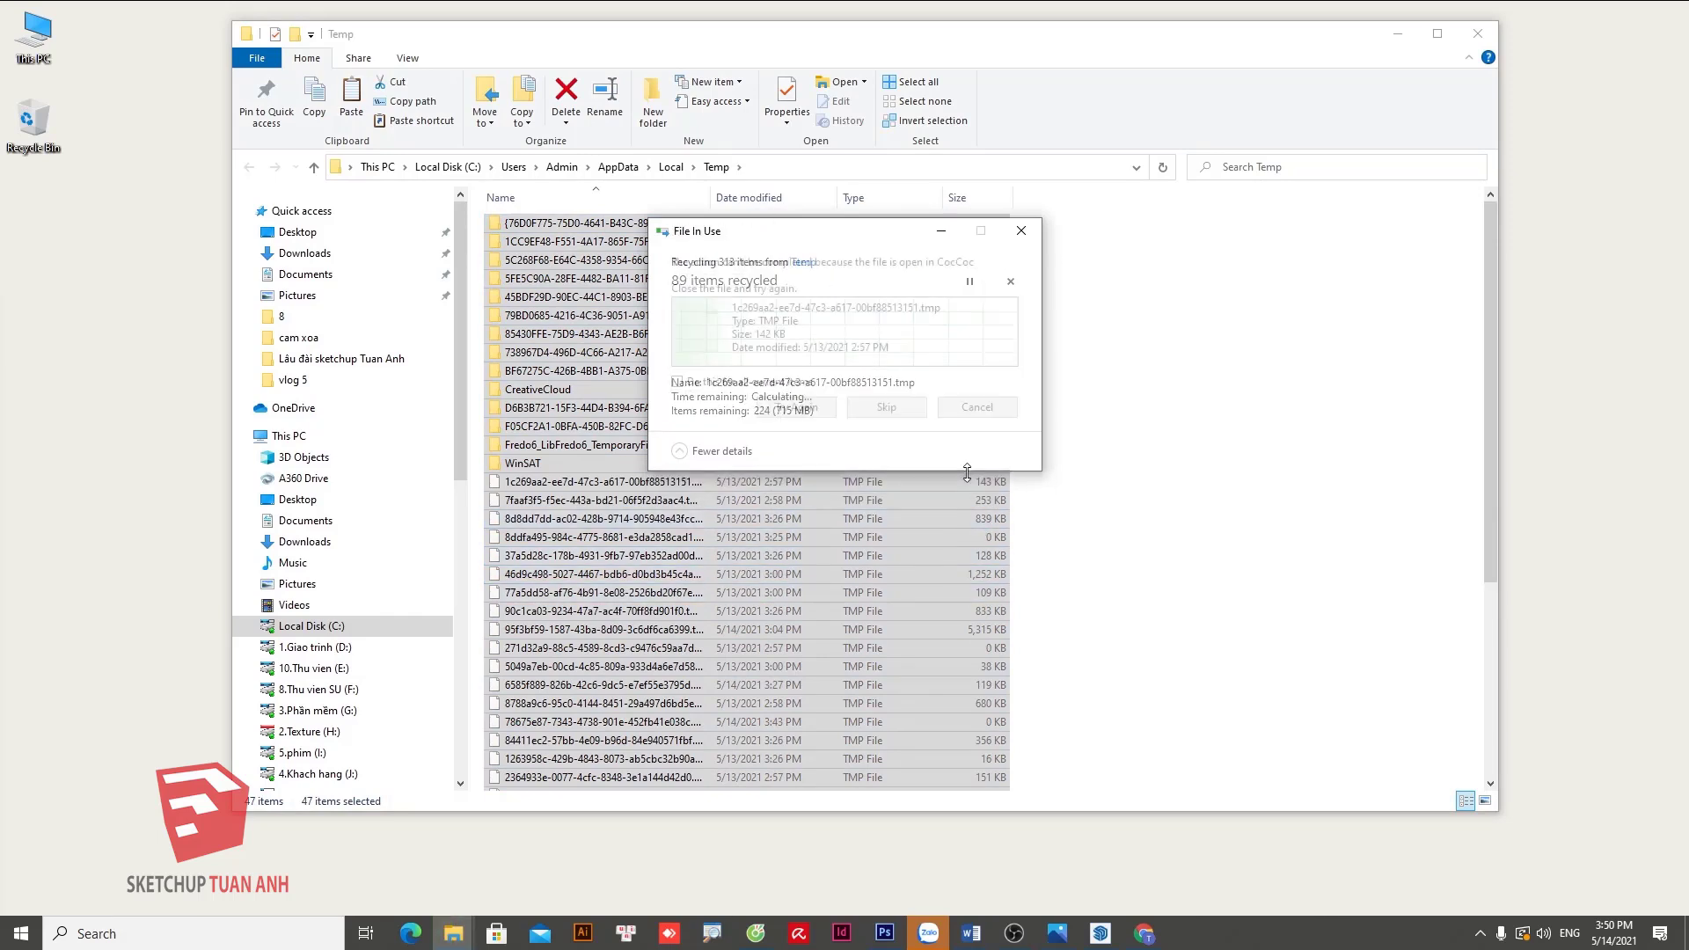
pyautogui.click(875, 403)
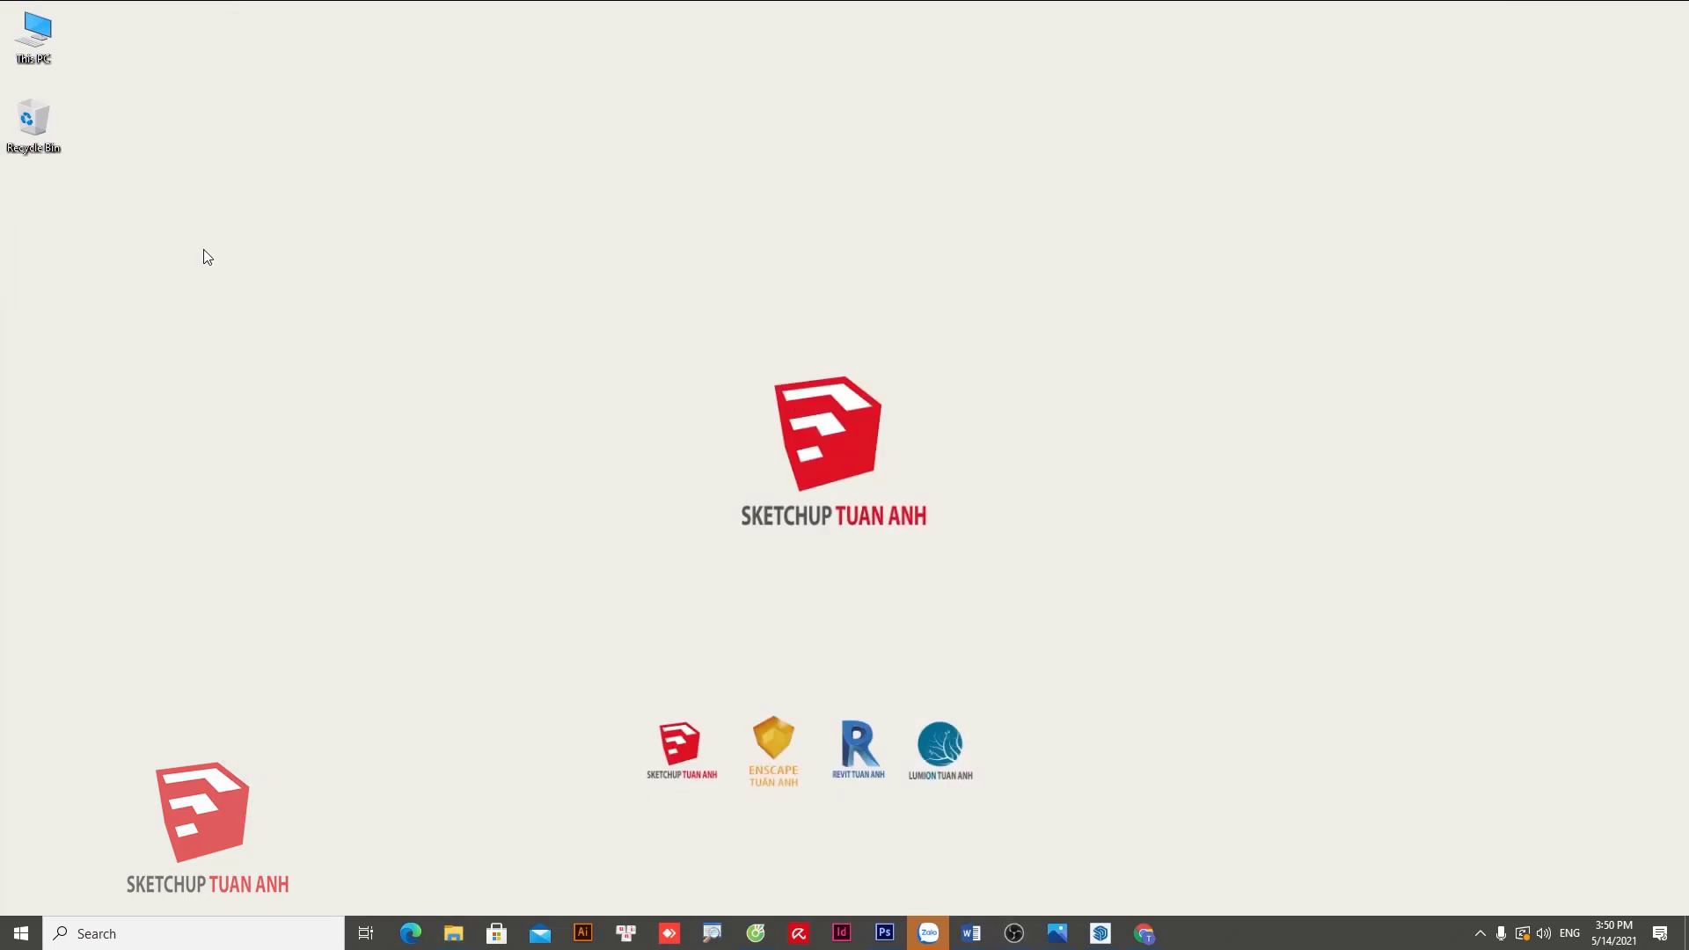
# Close the Temp folder, empty the Recycle Bin's 9 items and refresh the desktop.
pyautogui.rightClick(217, 231)
pyautogui.click(264, 283)
pyautogui.rightClick(47, 142)
pyautogui.click(114, 174)
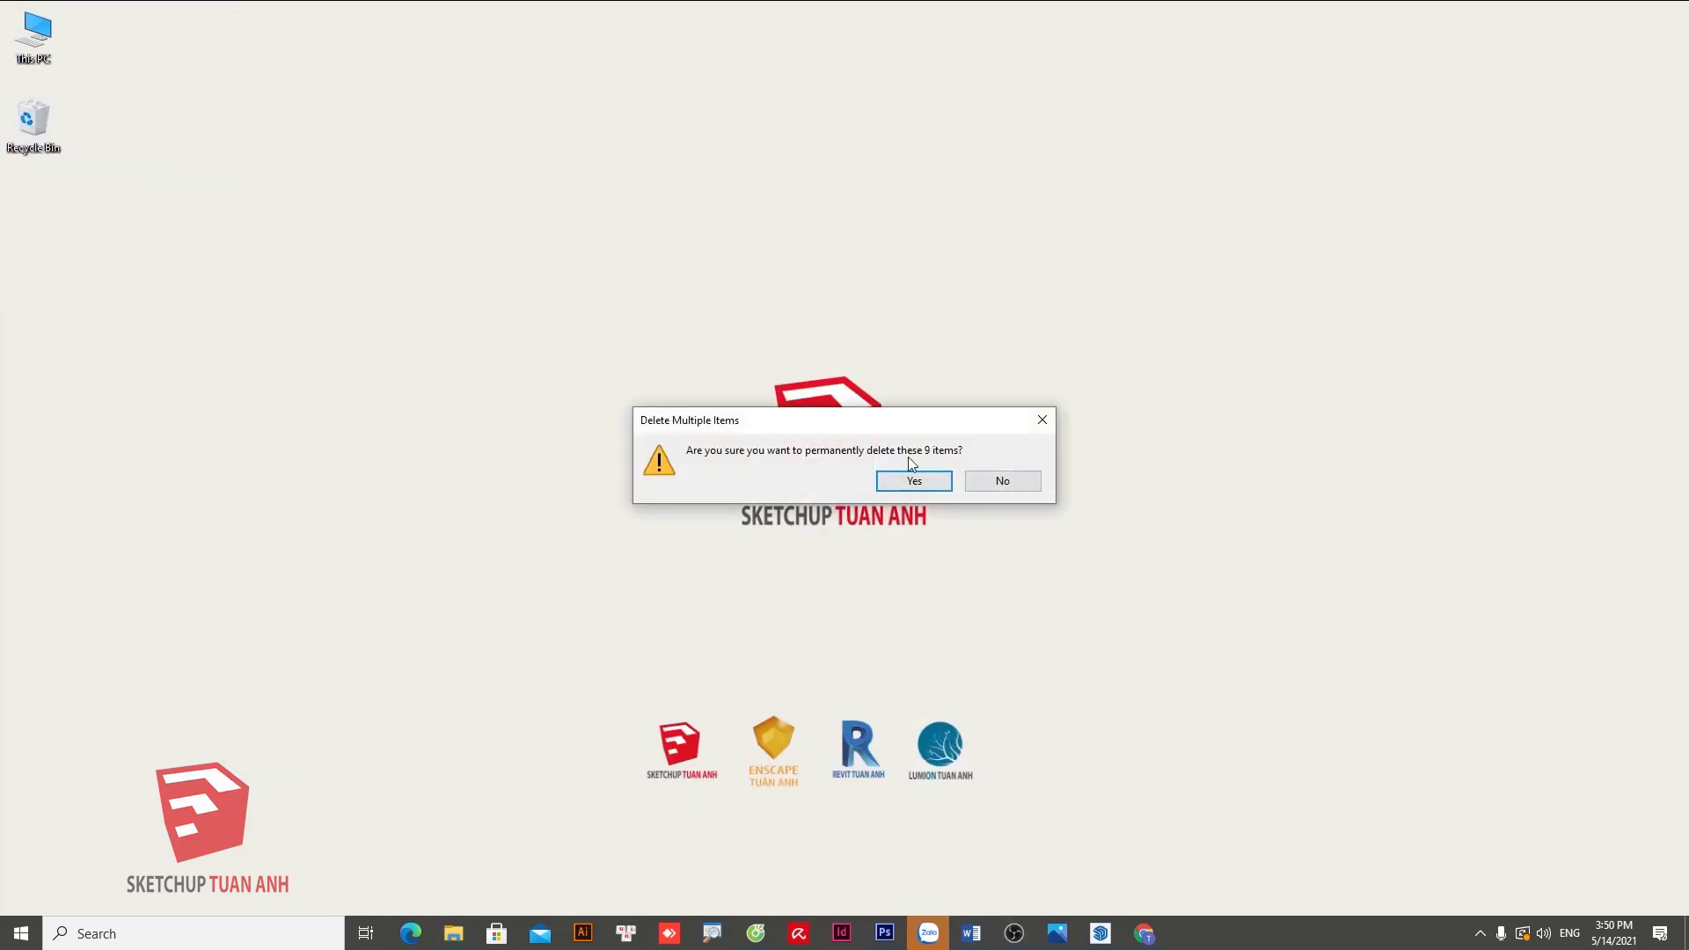
pyautogui.click(908, 500)
pyautogui.rightClick(1179, 327)
pyautogui.click(1243, 388)
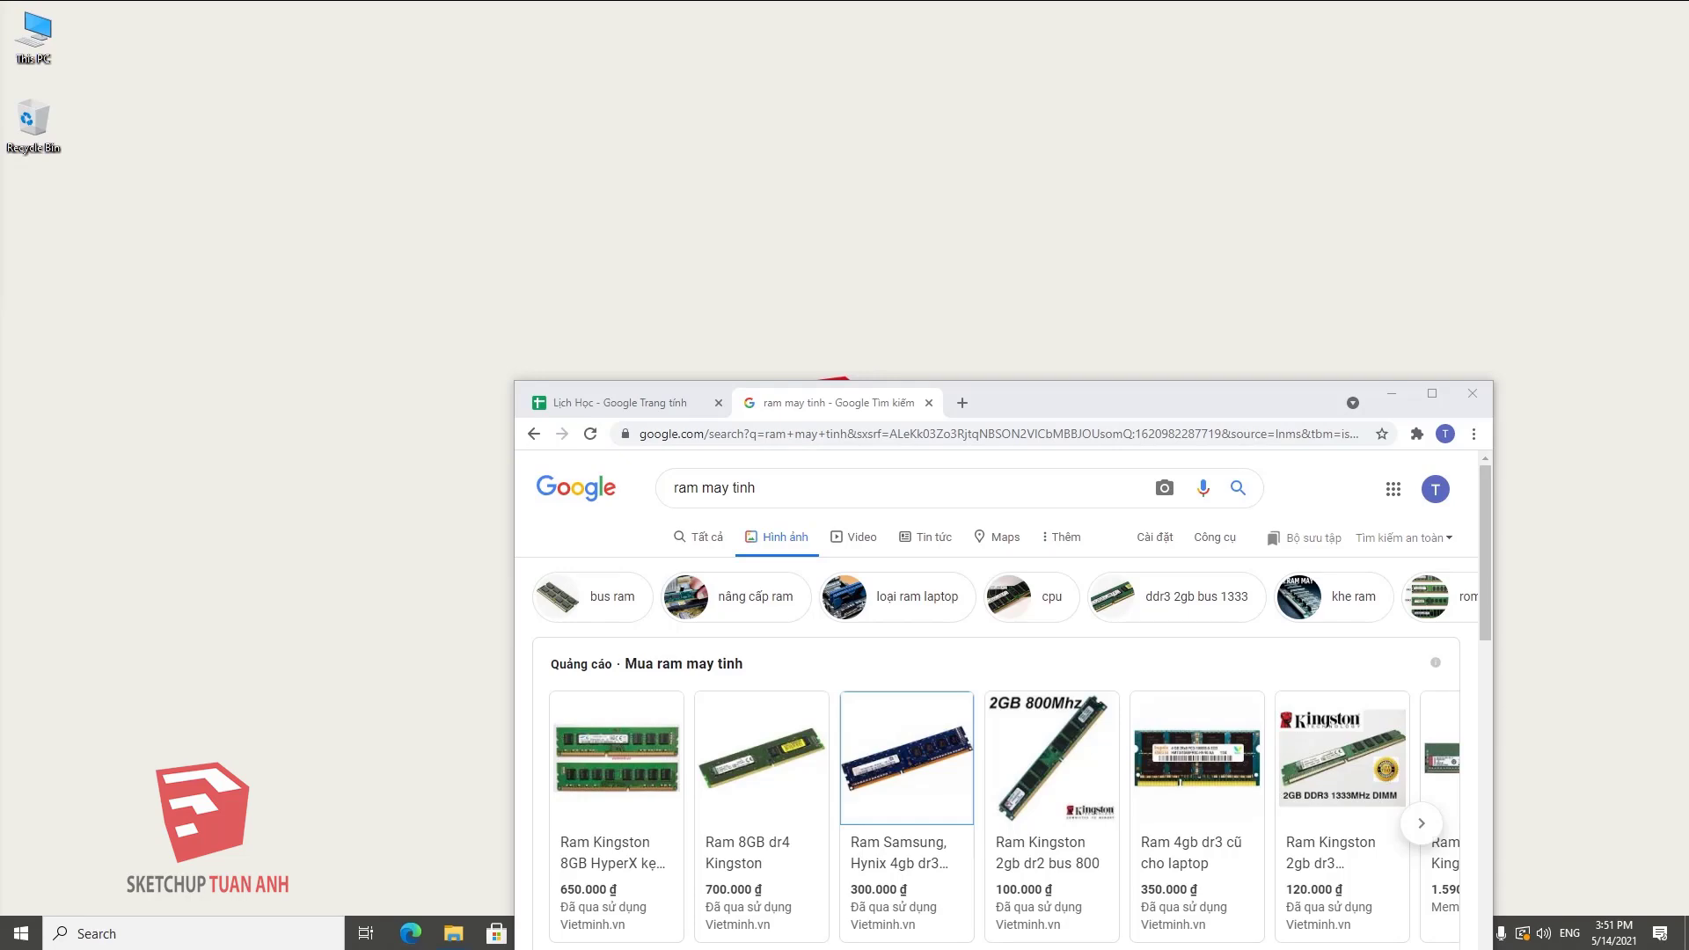
pyautogui.moveTo(1181, 403); pyautogui.dragTo(1114, 283)
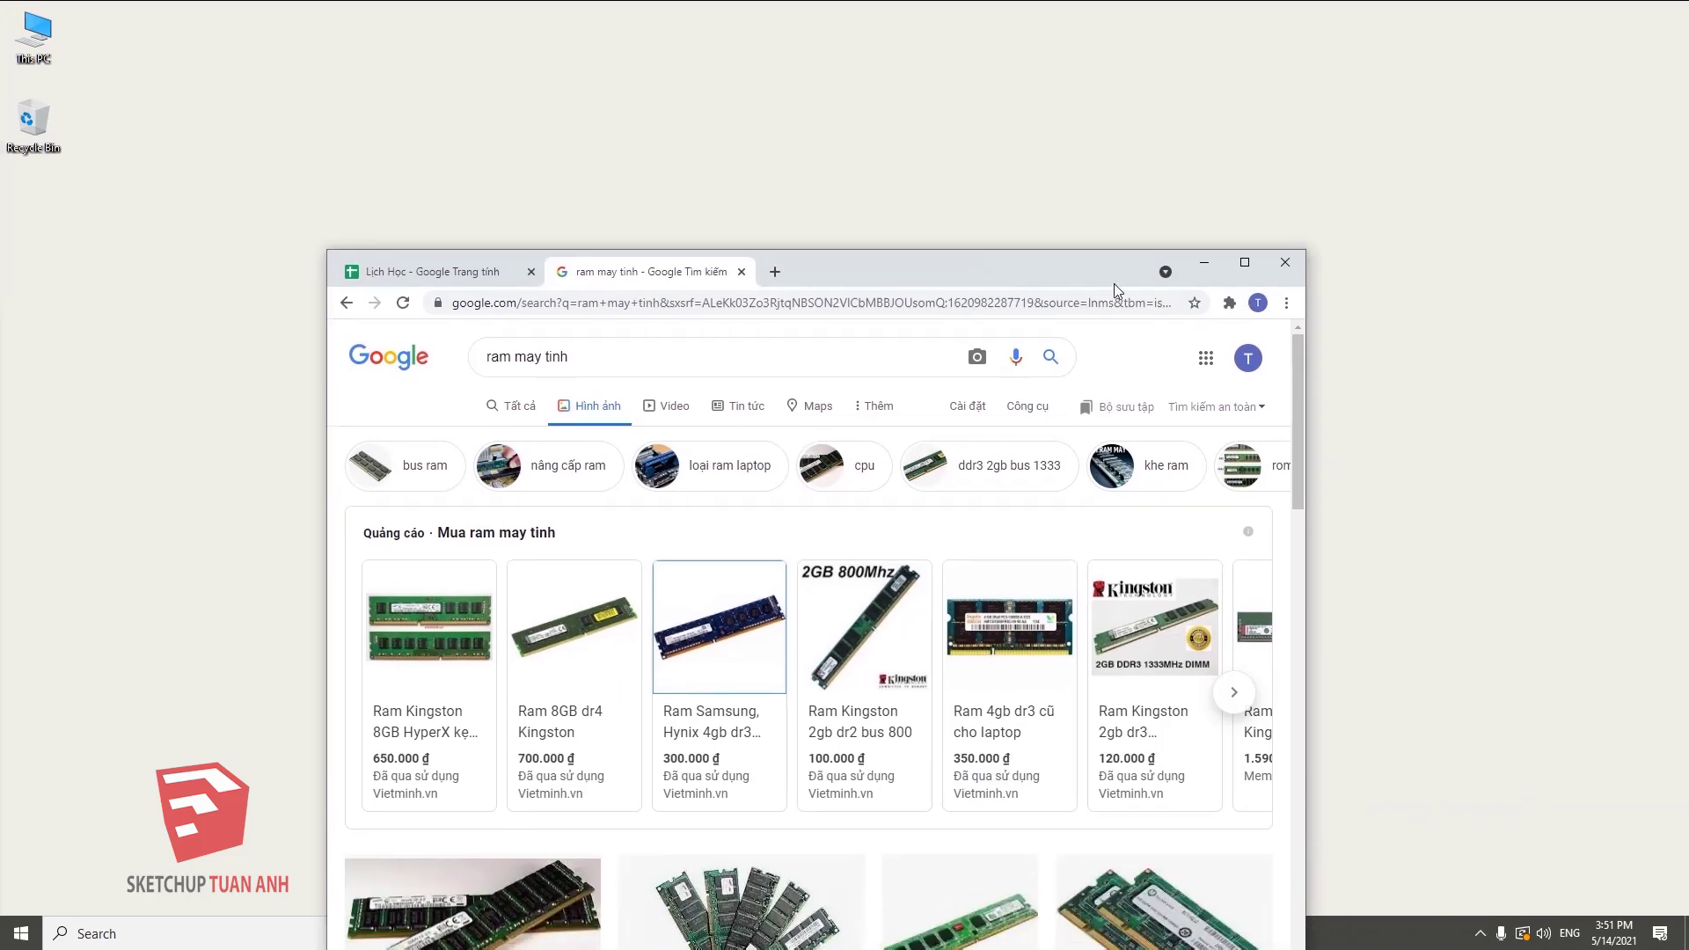
pyautogui.click(1244, 265)
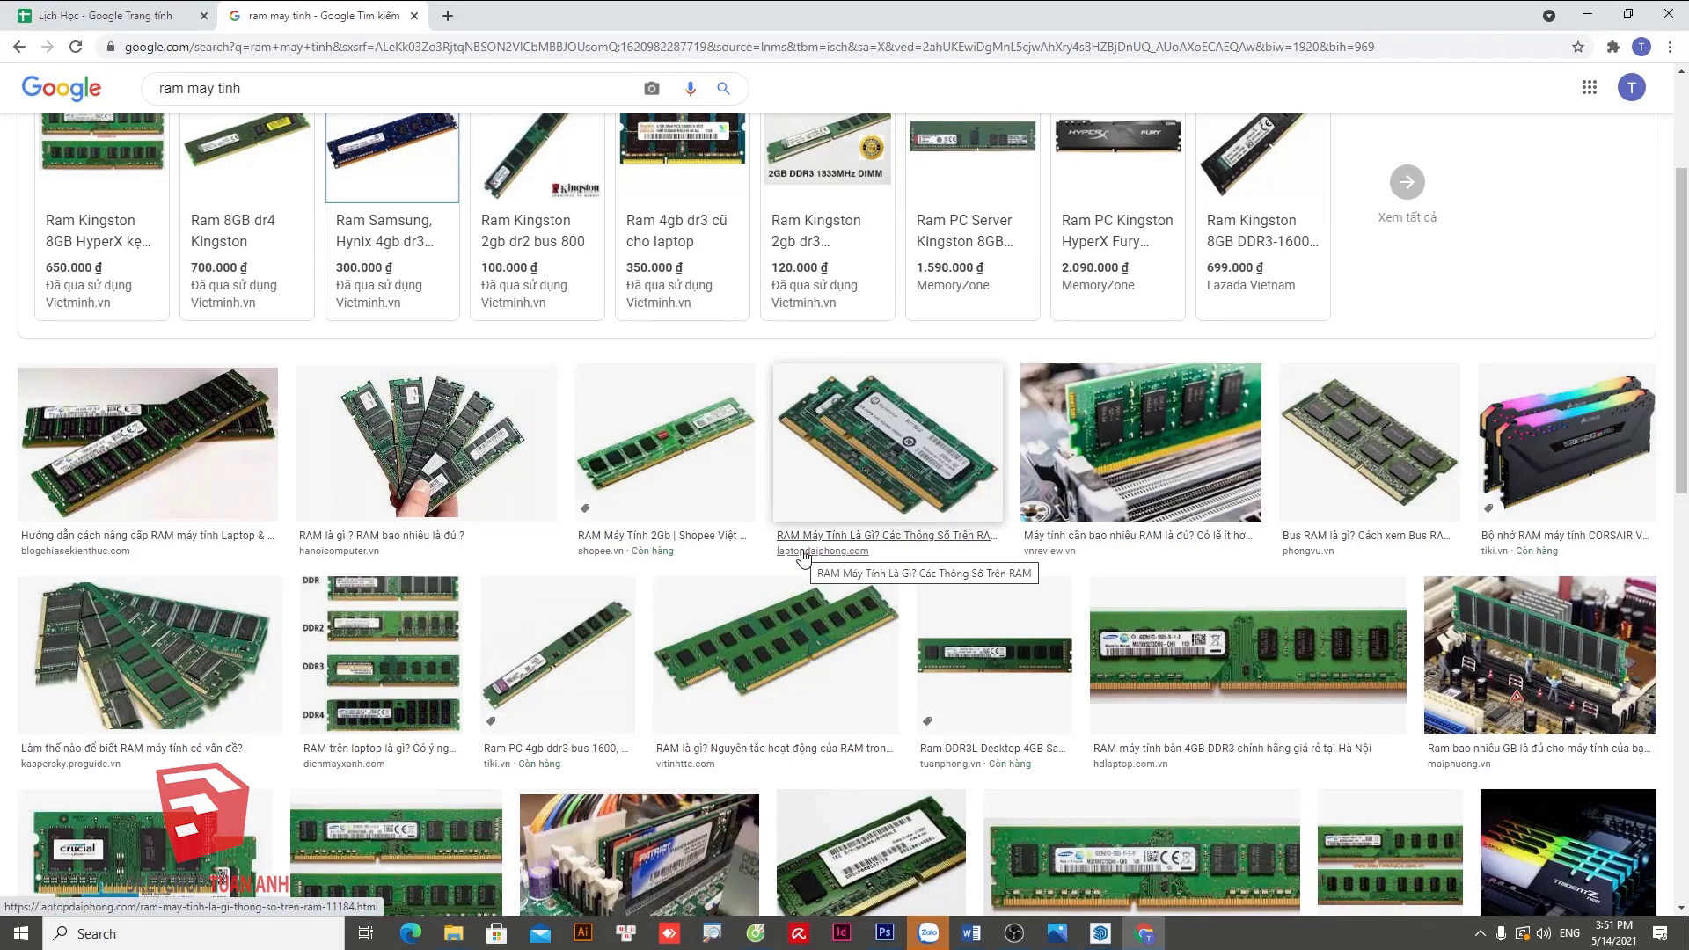
pyautogui.scroll(3, 792, 528)
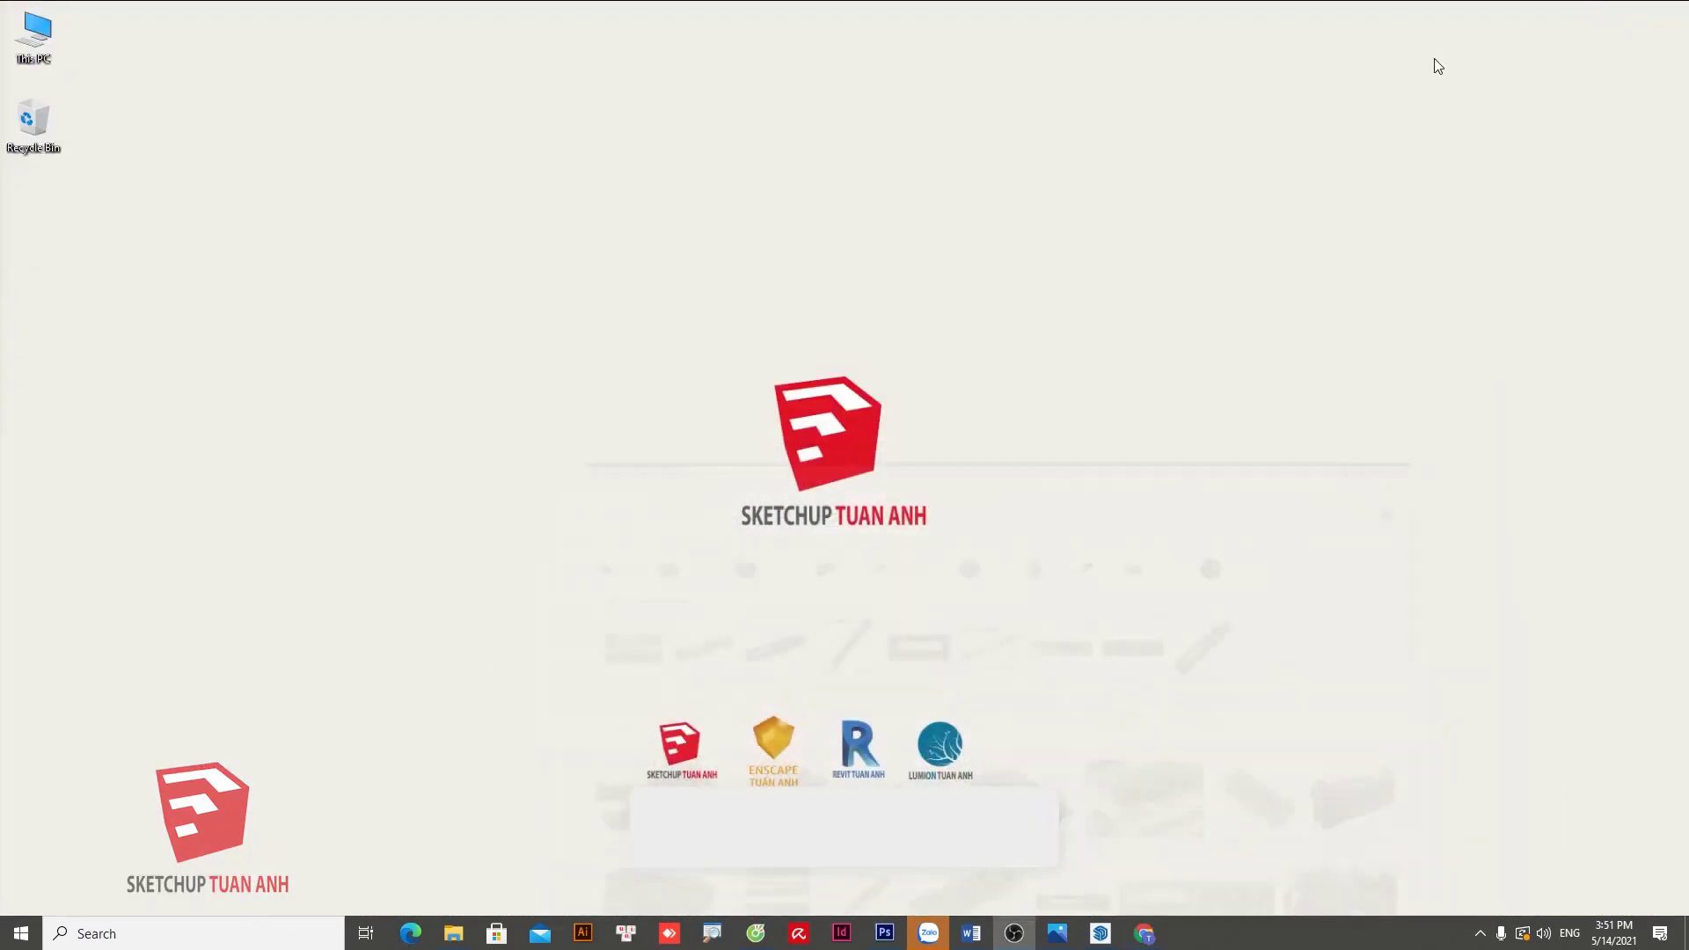
pyautogui.doubleClick(47, 41)
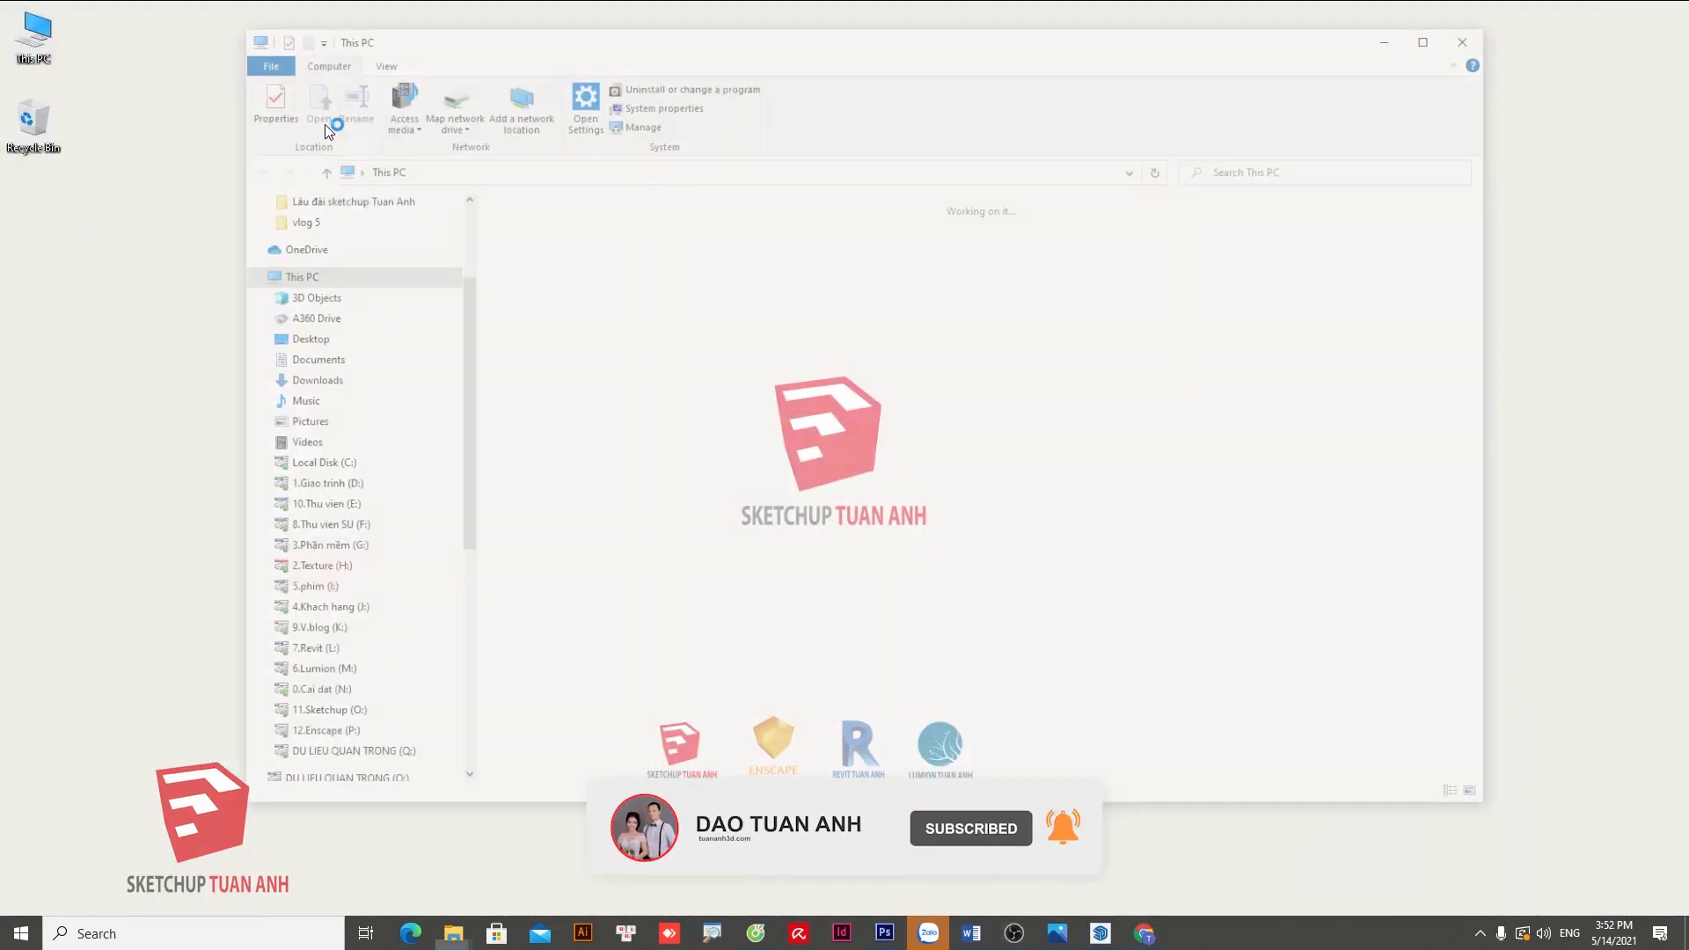
pyautogui.rightClick(788, 652)
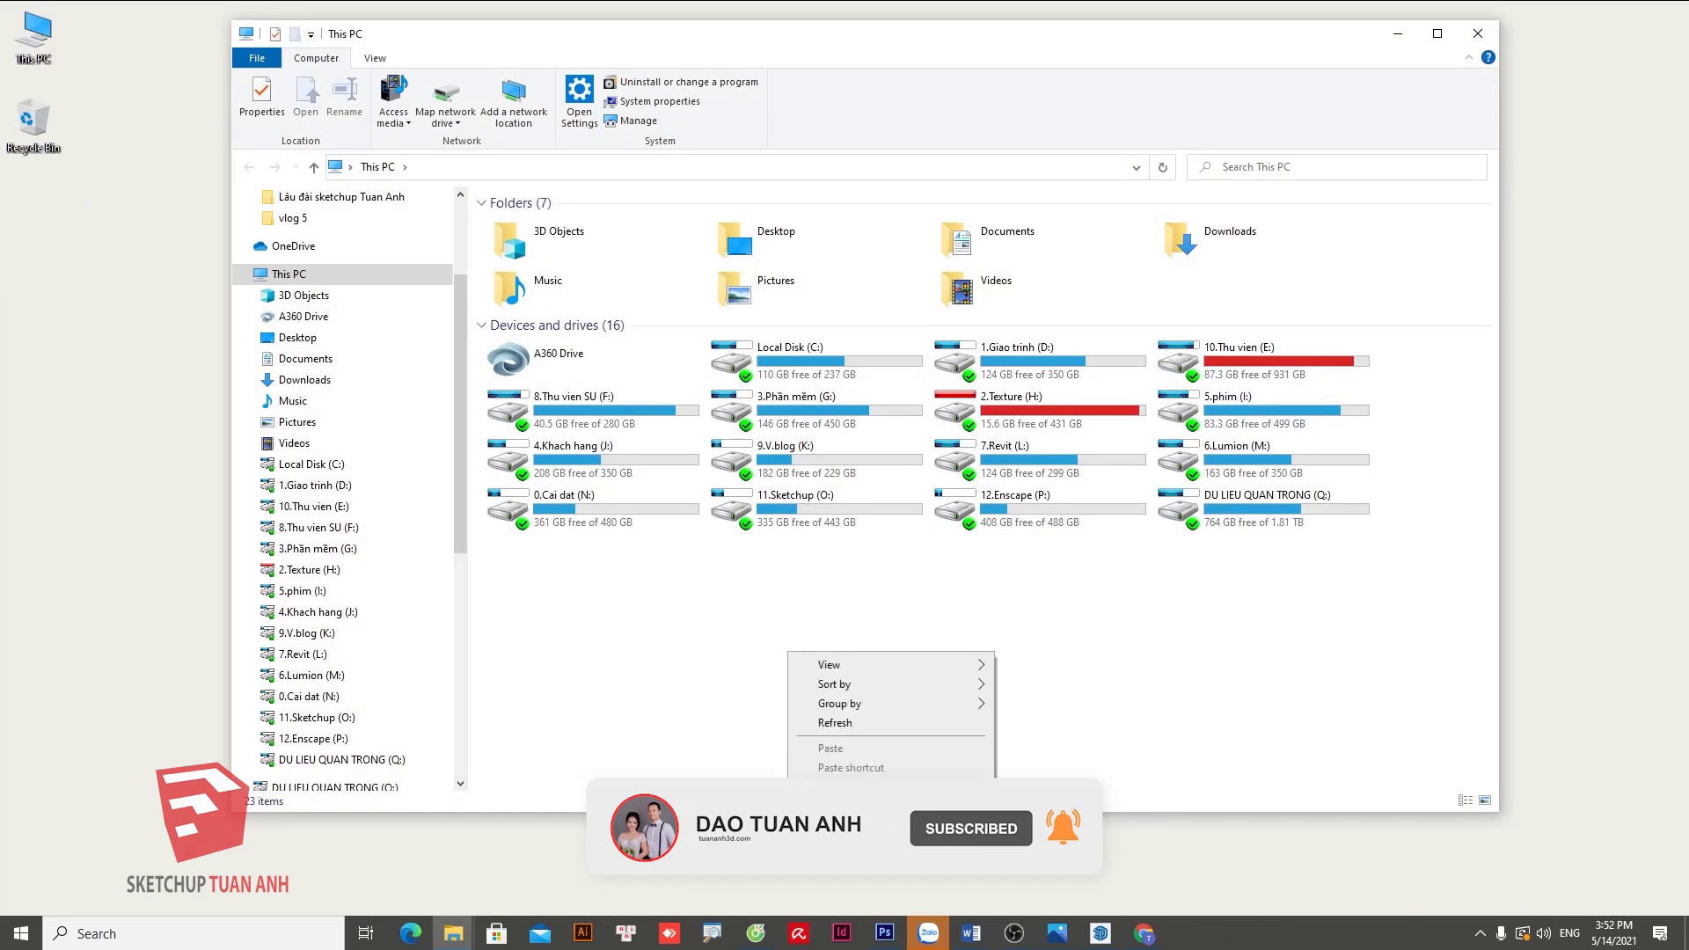
pyautogui.click(861, 859)
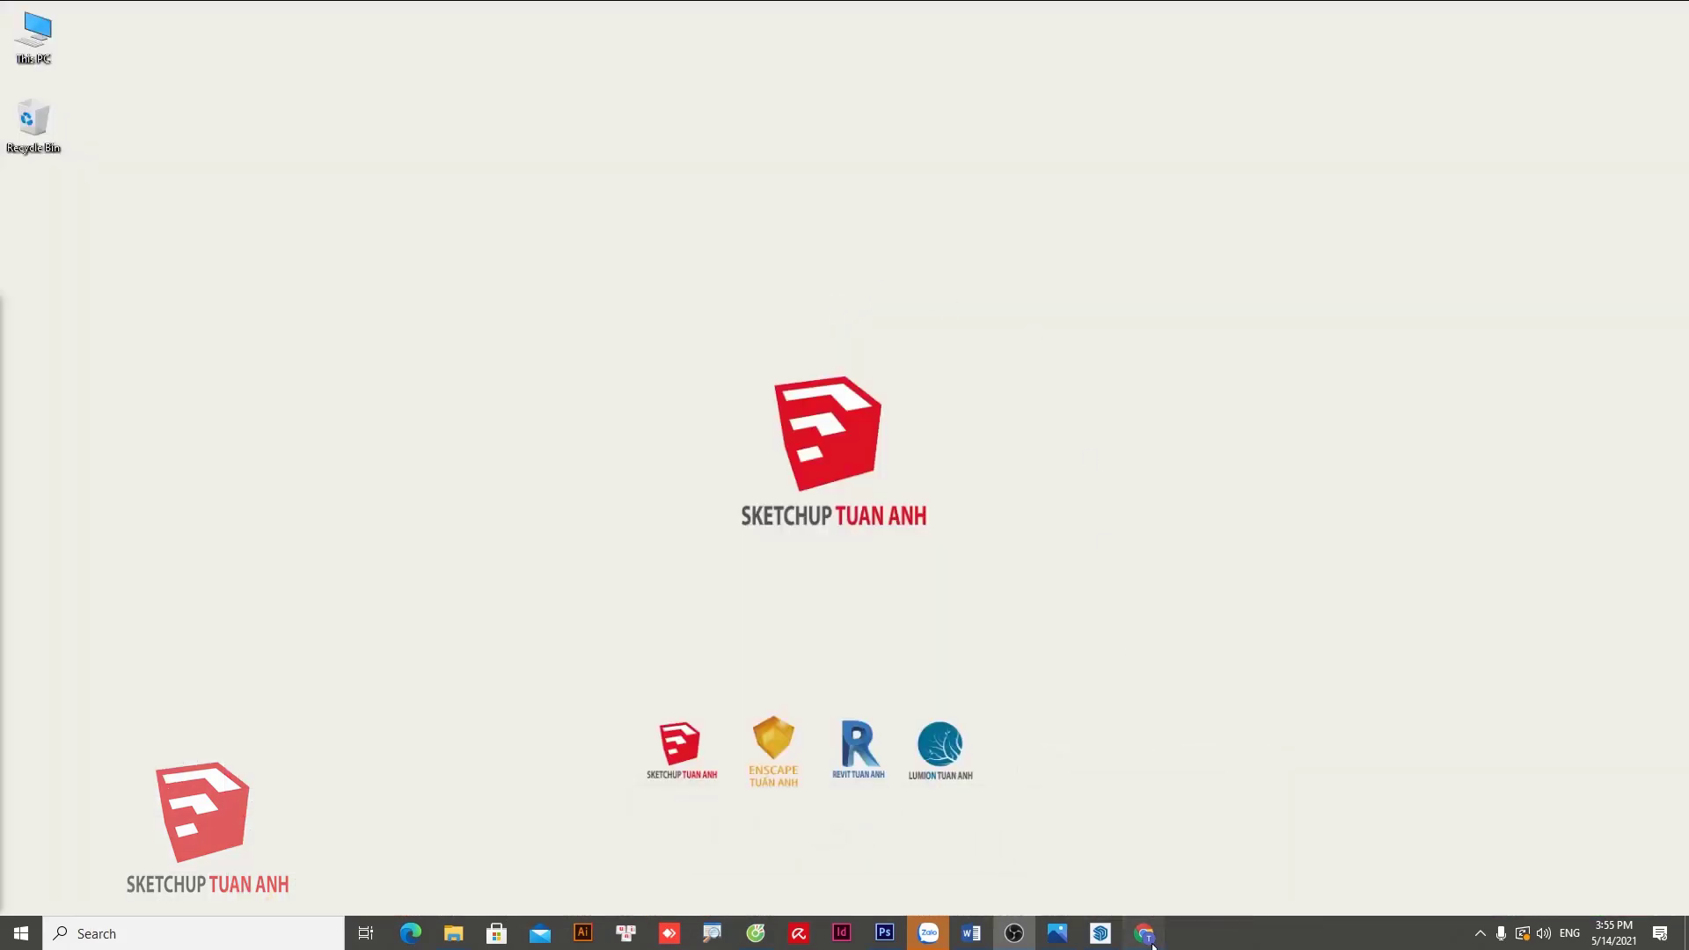
# Return to the GTX 1050 image results in Chrome and scroll through them.
pyautogui.click(1144, 933)
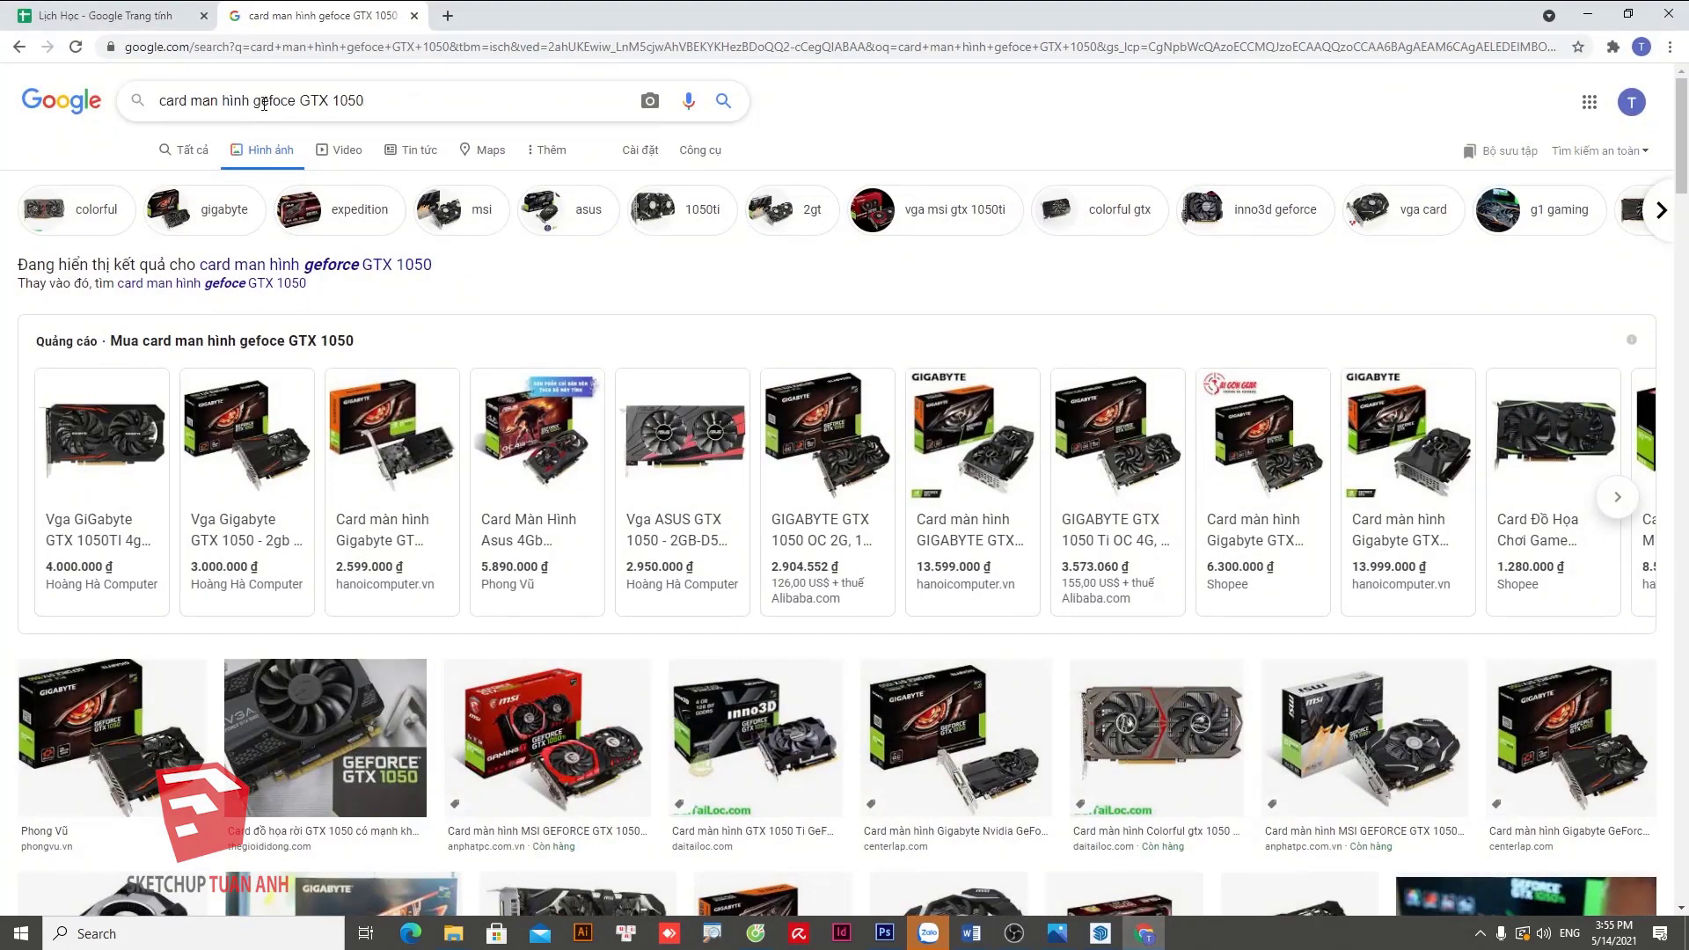
pyautogui.click(563, 278)
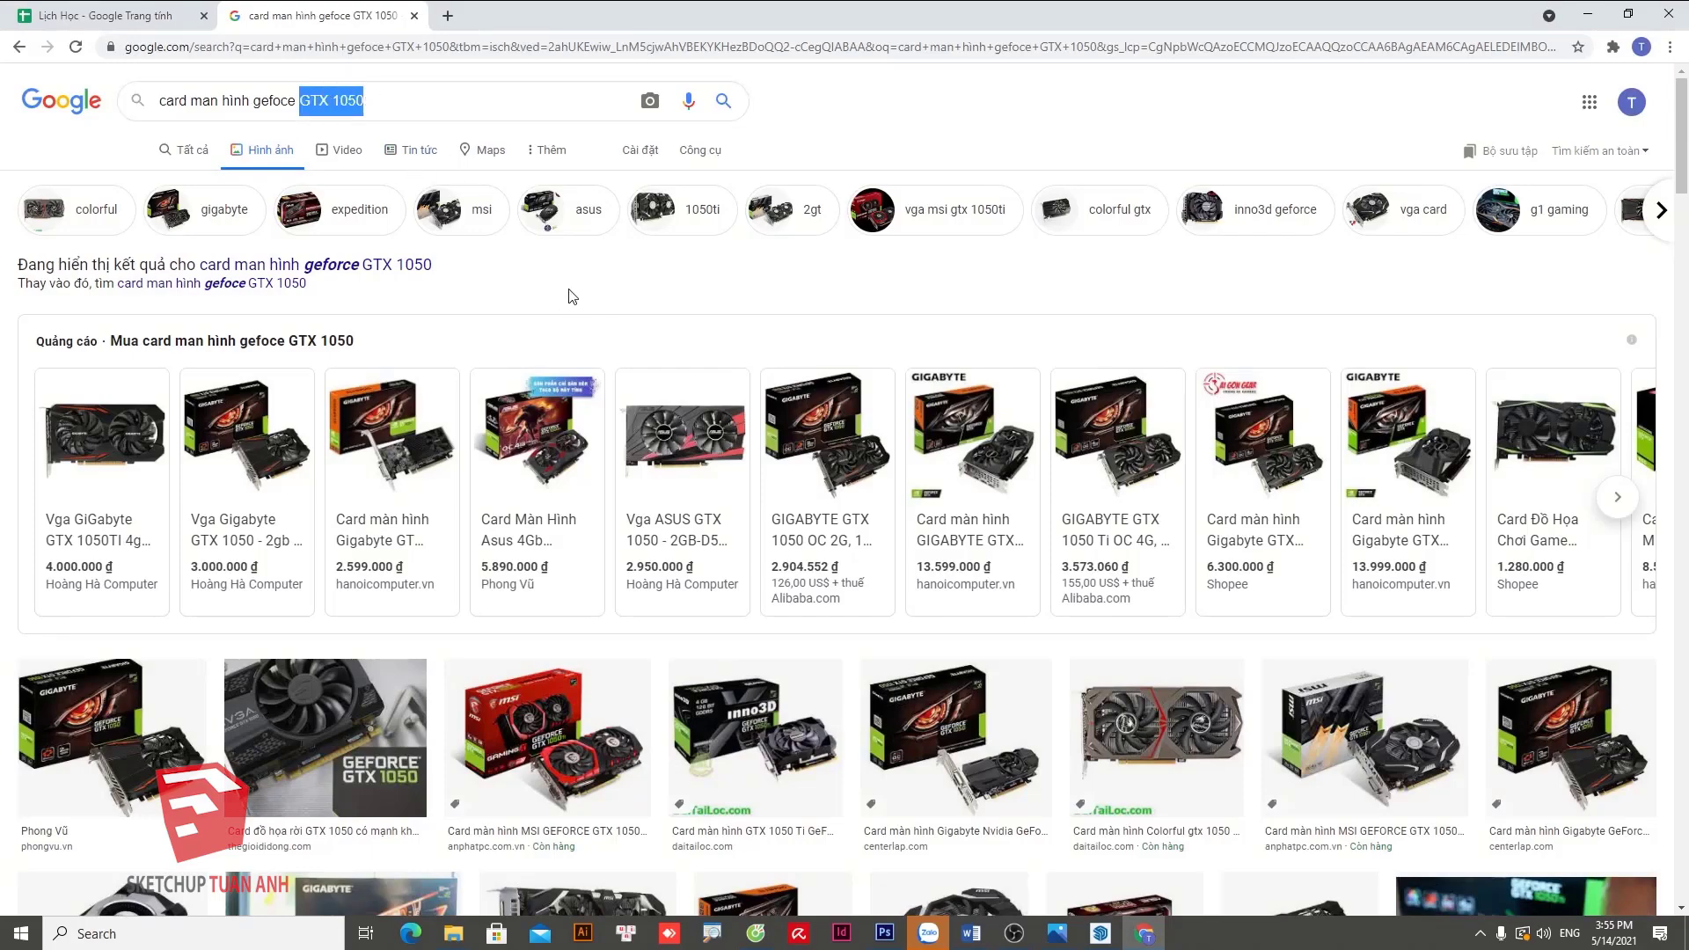
pyautogui.scroll(-3, 501, 717)
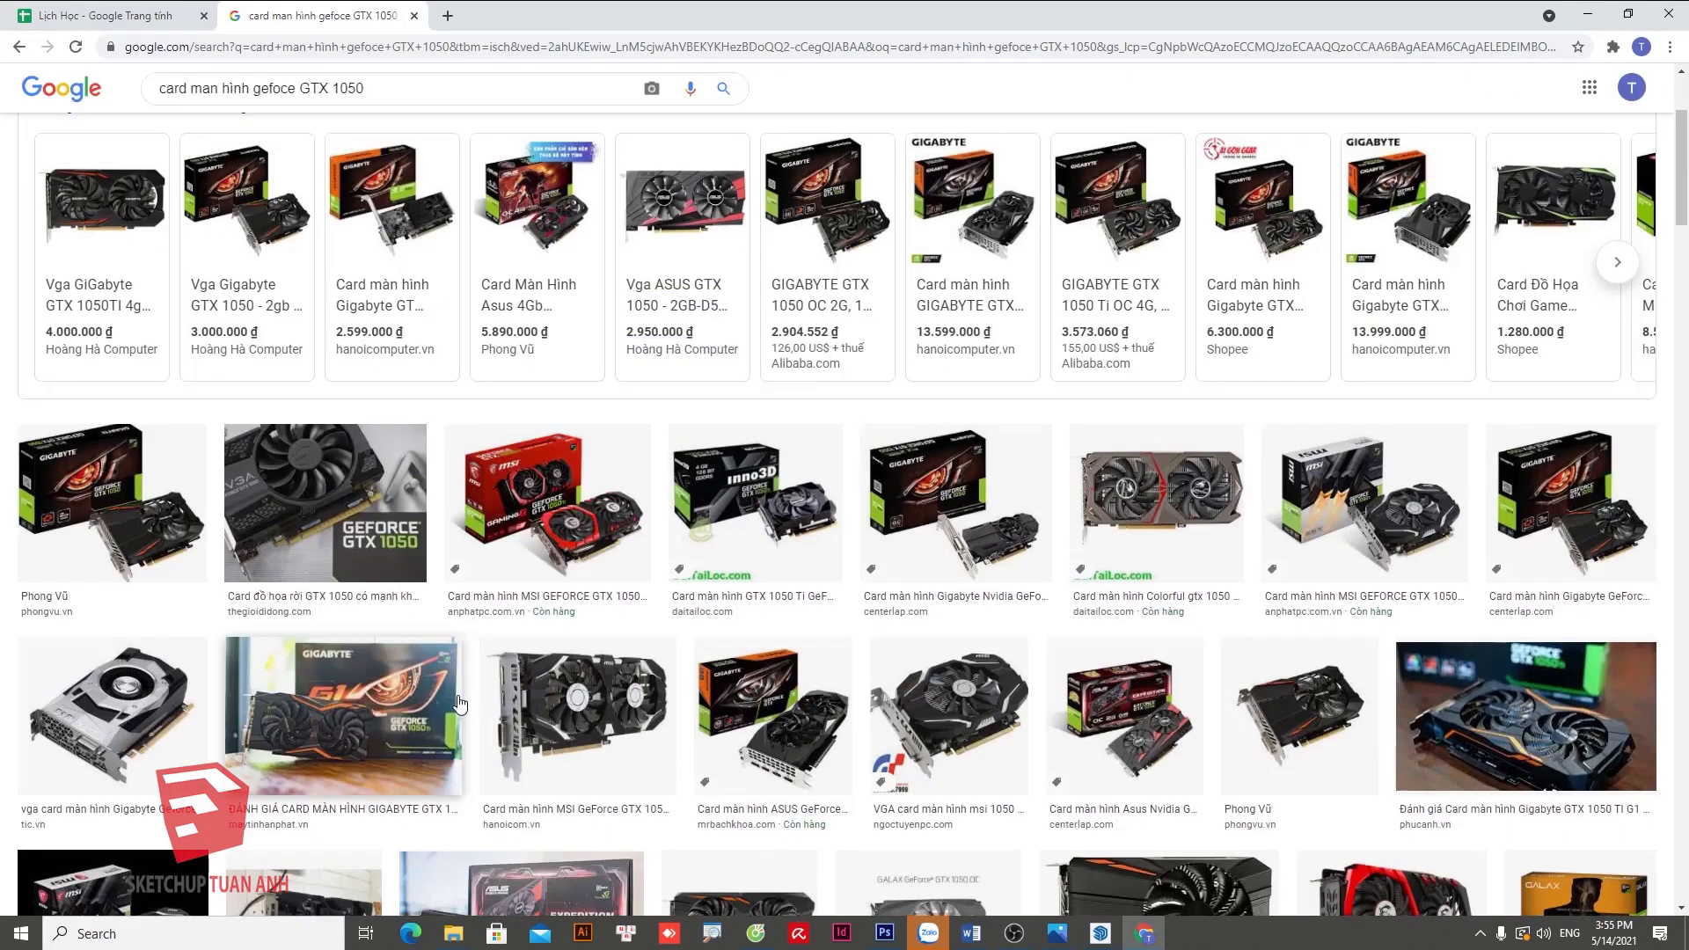
pyautogui.scroll(-9, 459, 704)
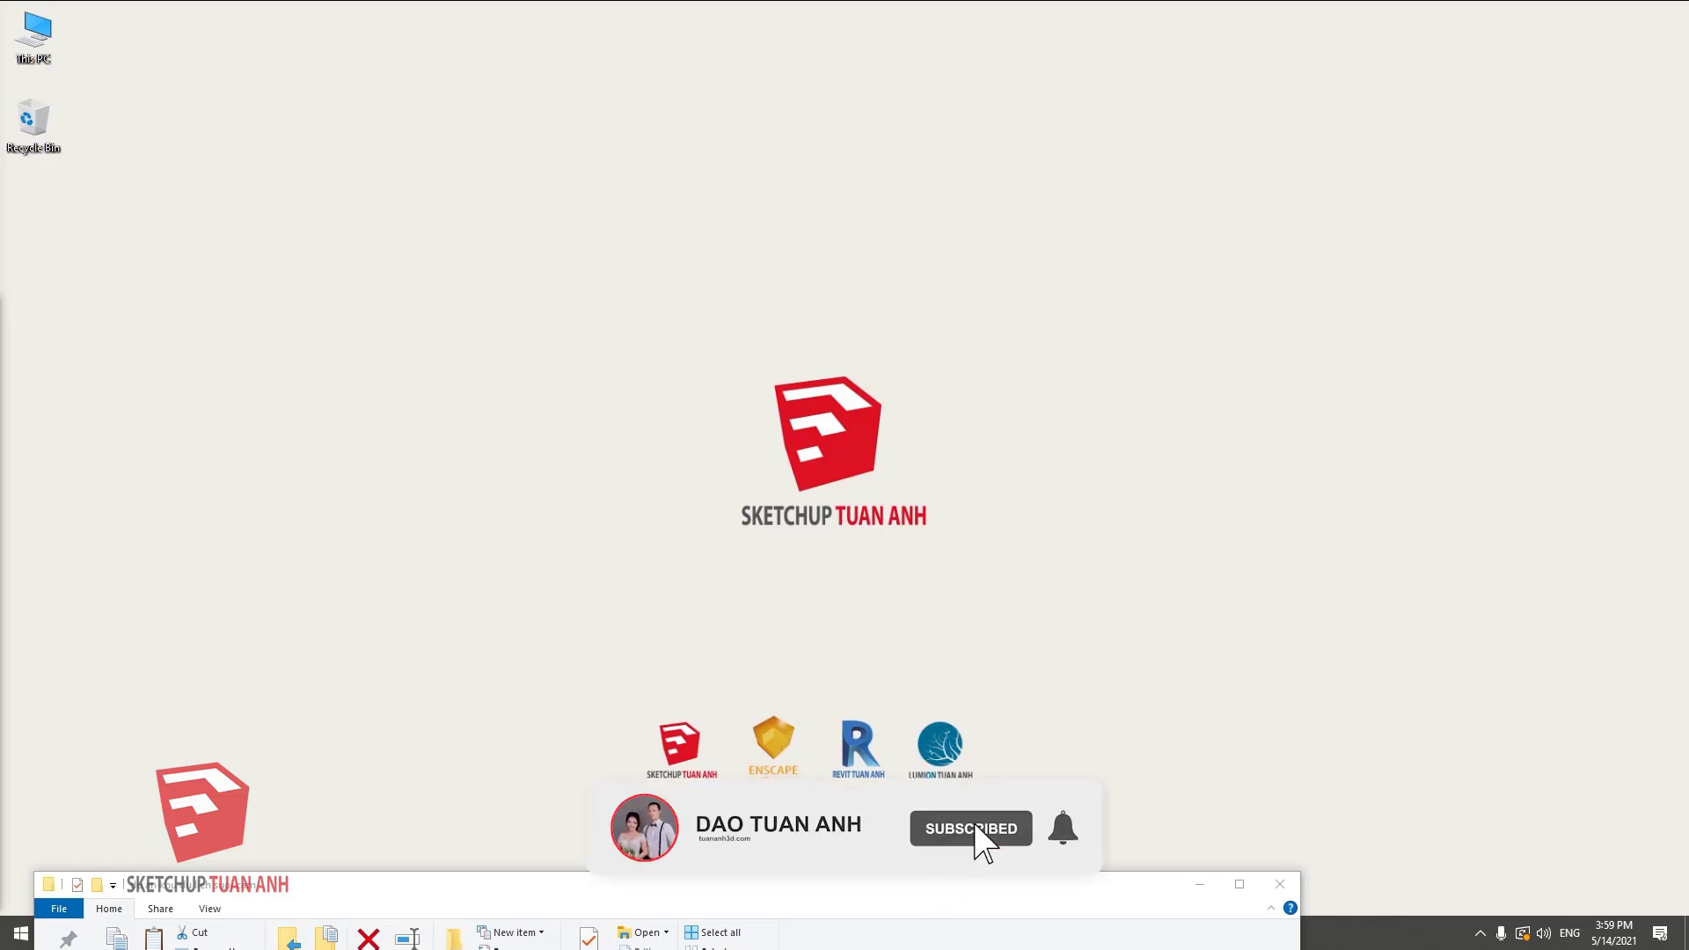
# Compare the sizes of the Lu 10 tong the 6, Lien Ke, 2lk and FILE TỔNG THỂ model files.
pyautogui.click(1240, 885)
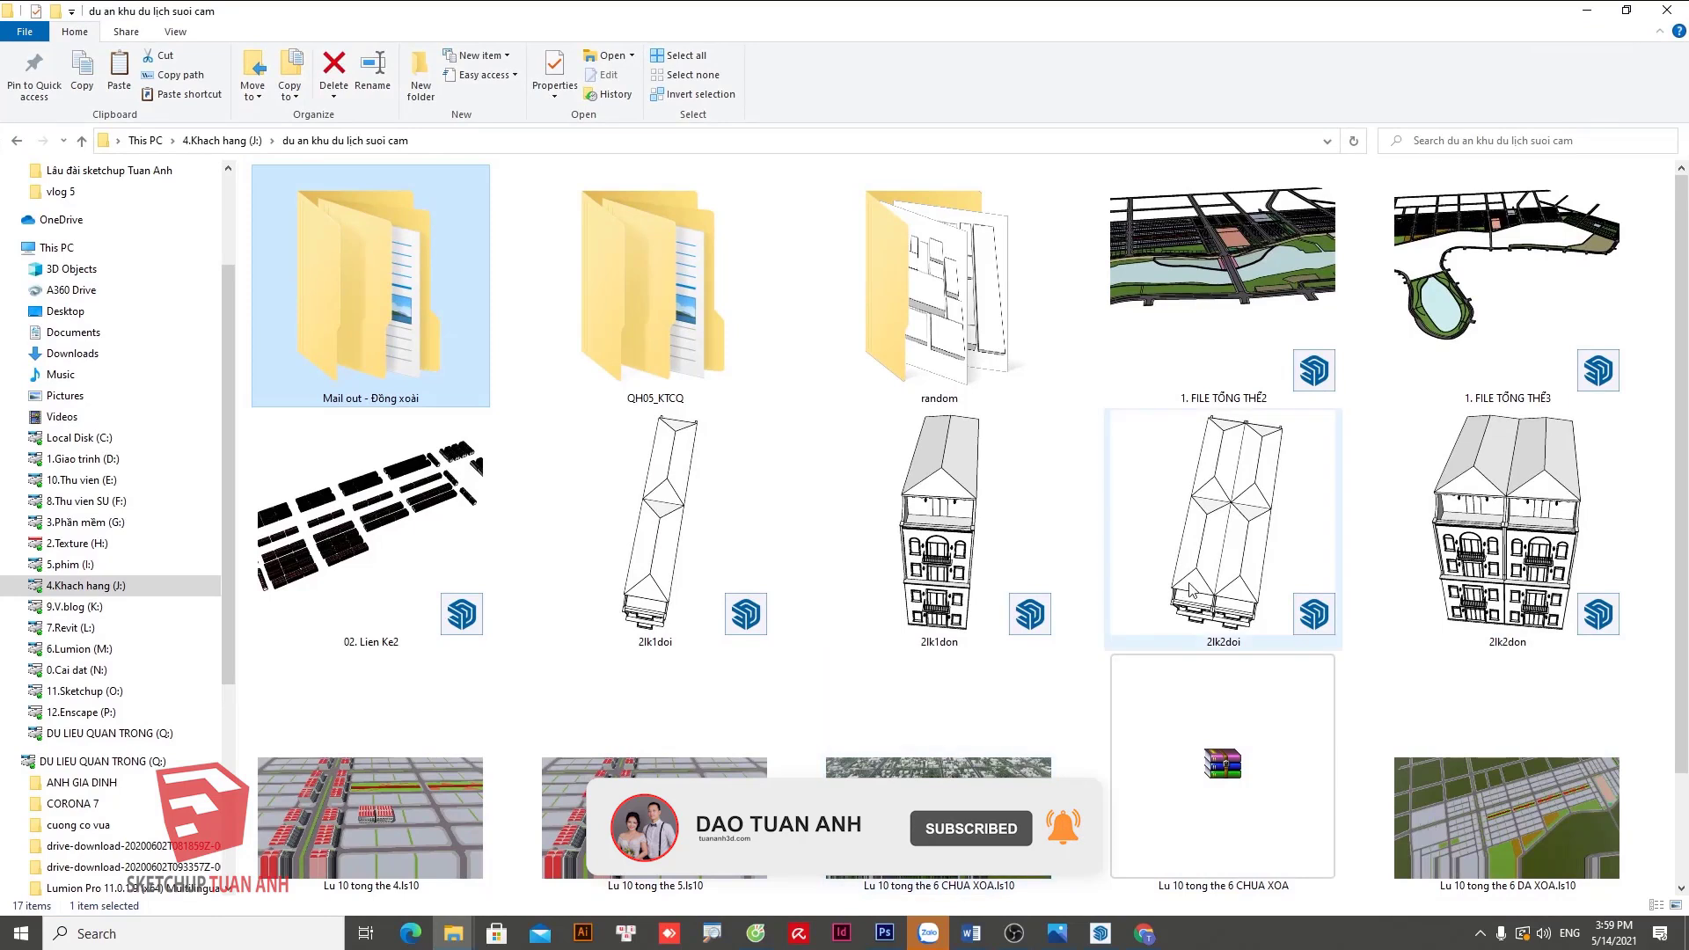
pyautogui.click(1506, 818)
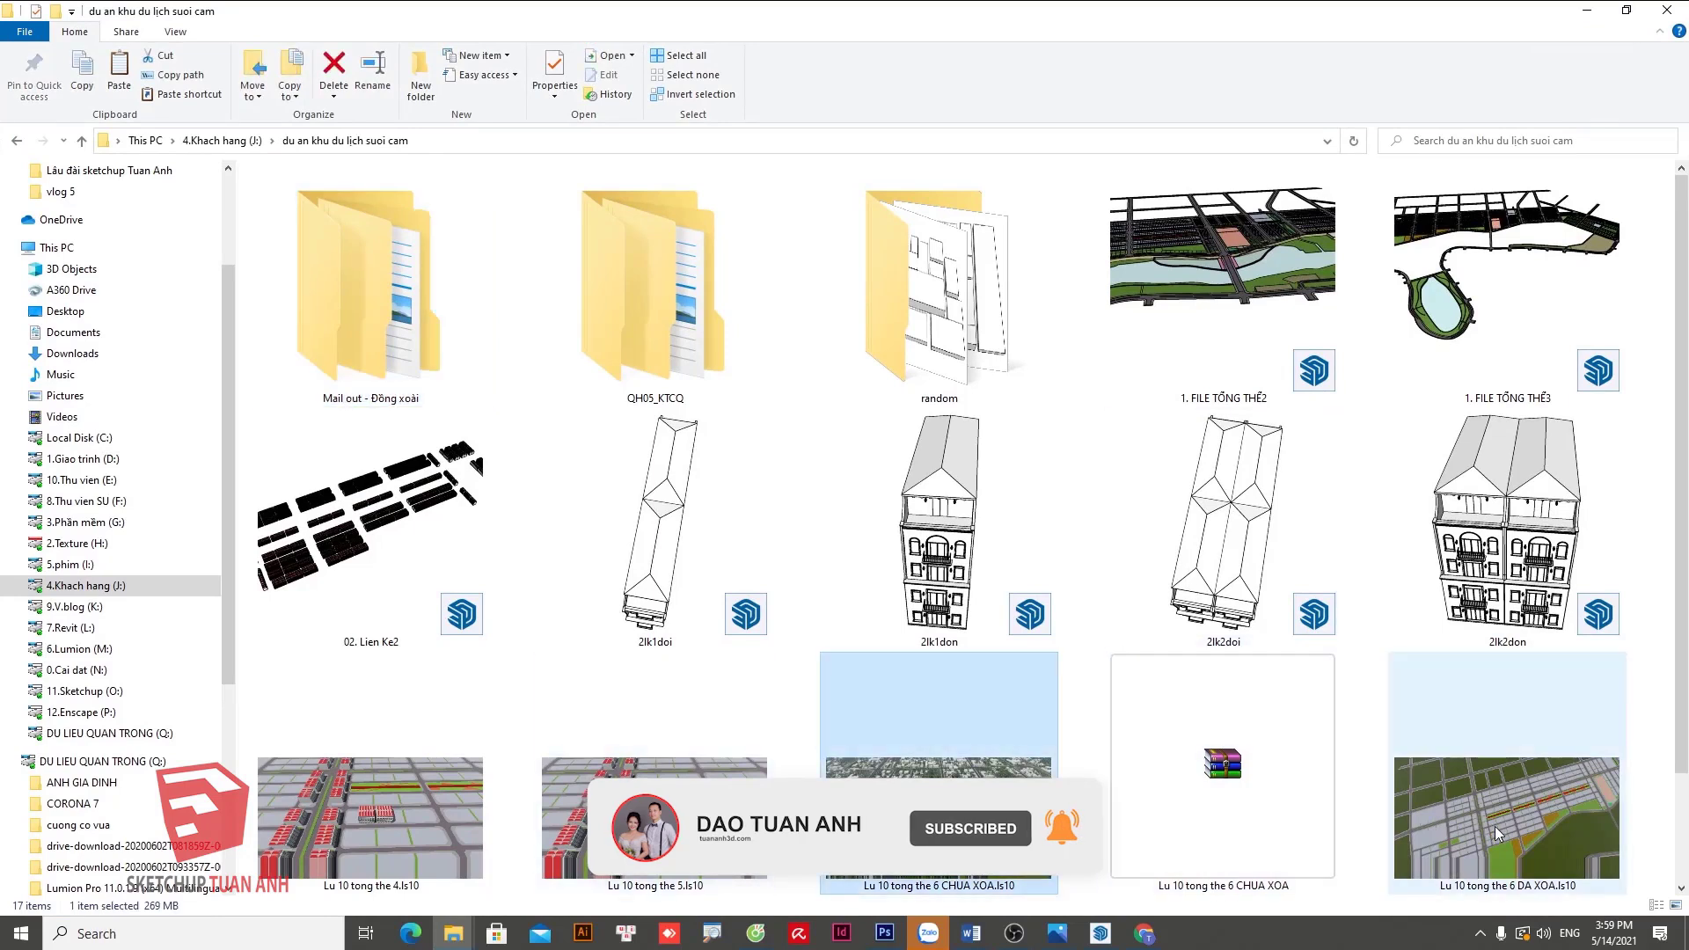
pyautogui.click(882, 842)
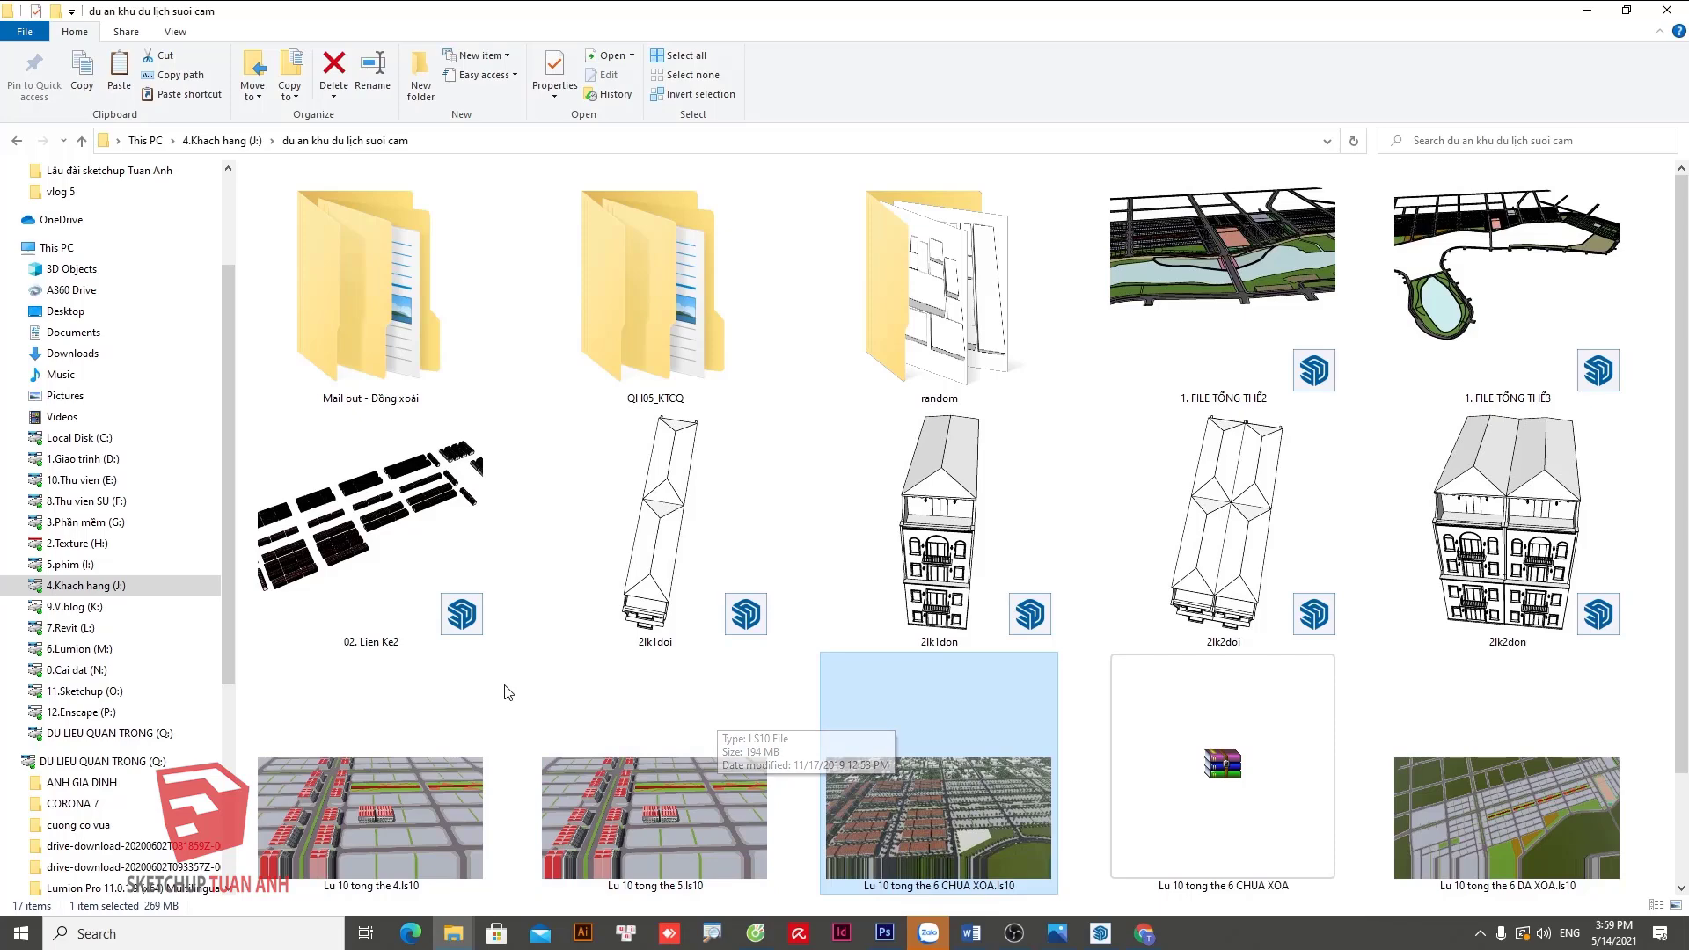
pyautogui.click(367, 546)
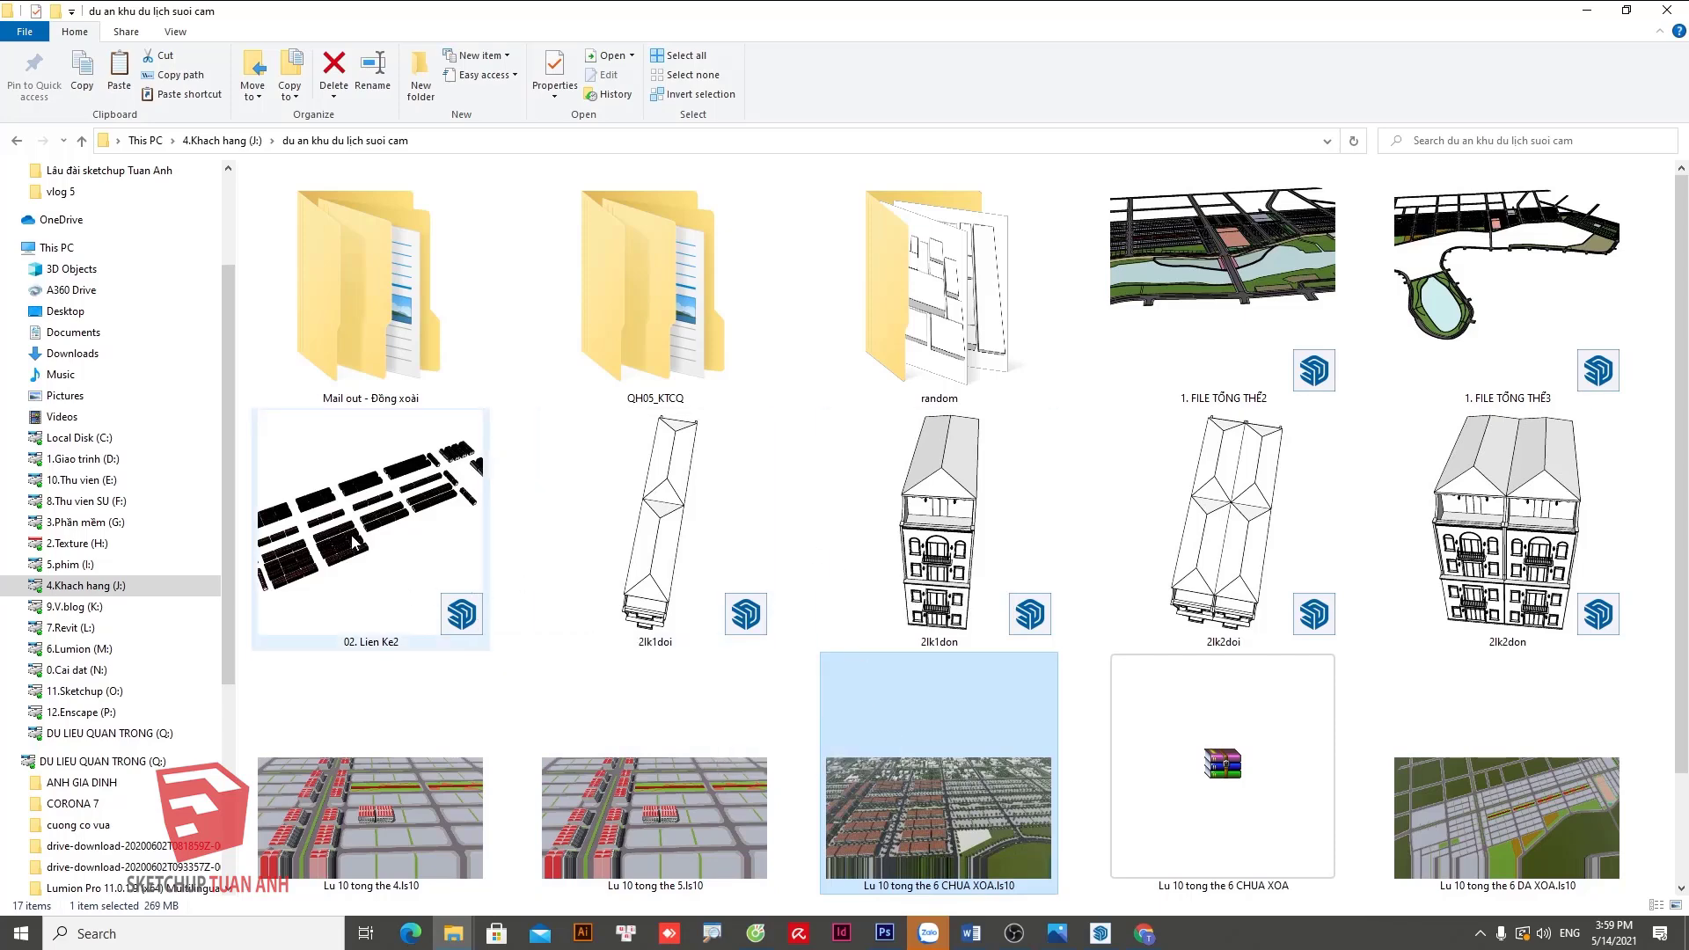
pyautogui.click(961, 563)
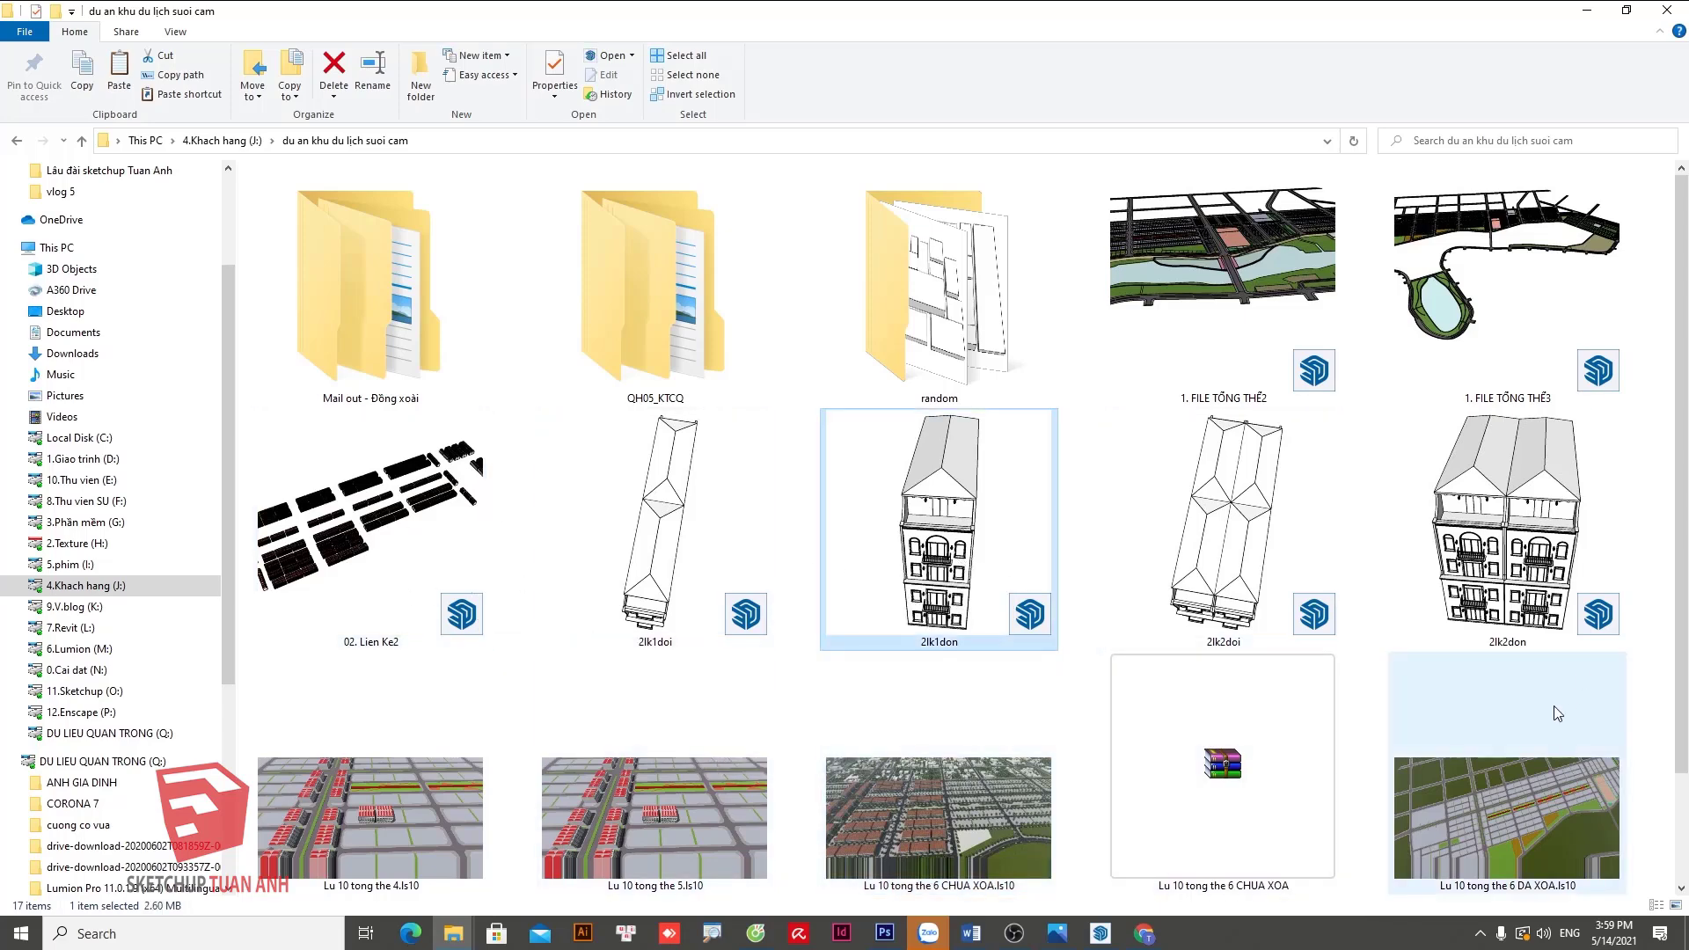
pyautogui.click(1205, 281)
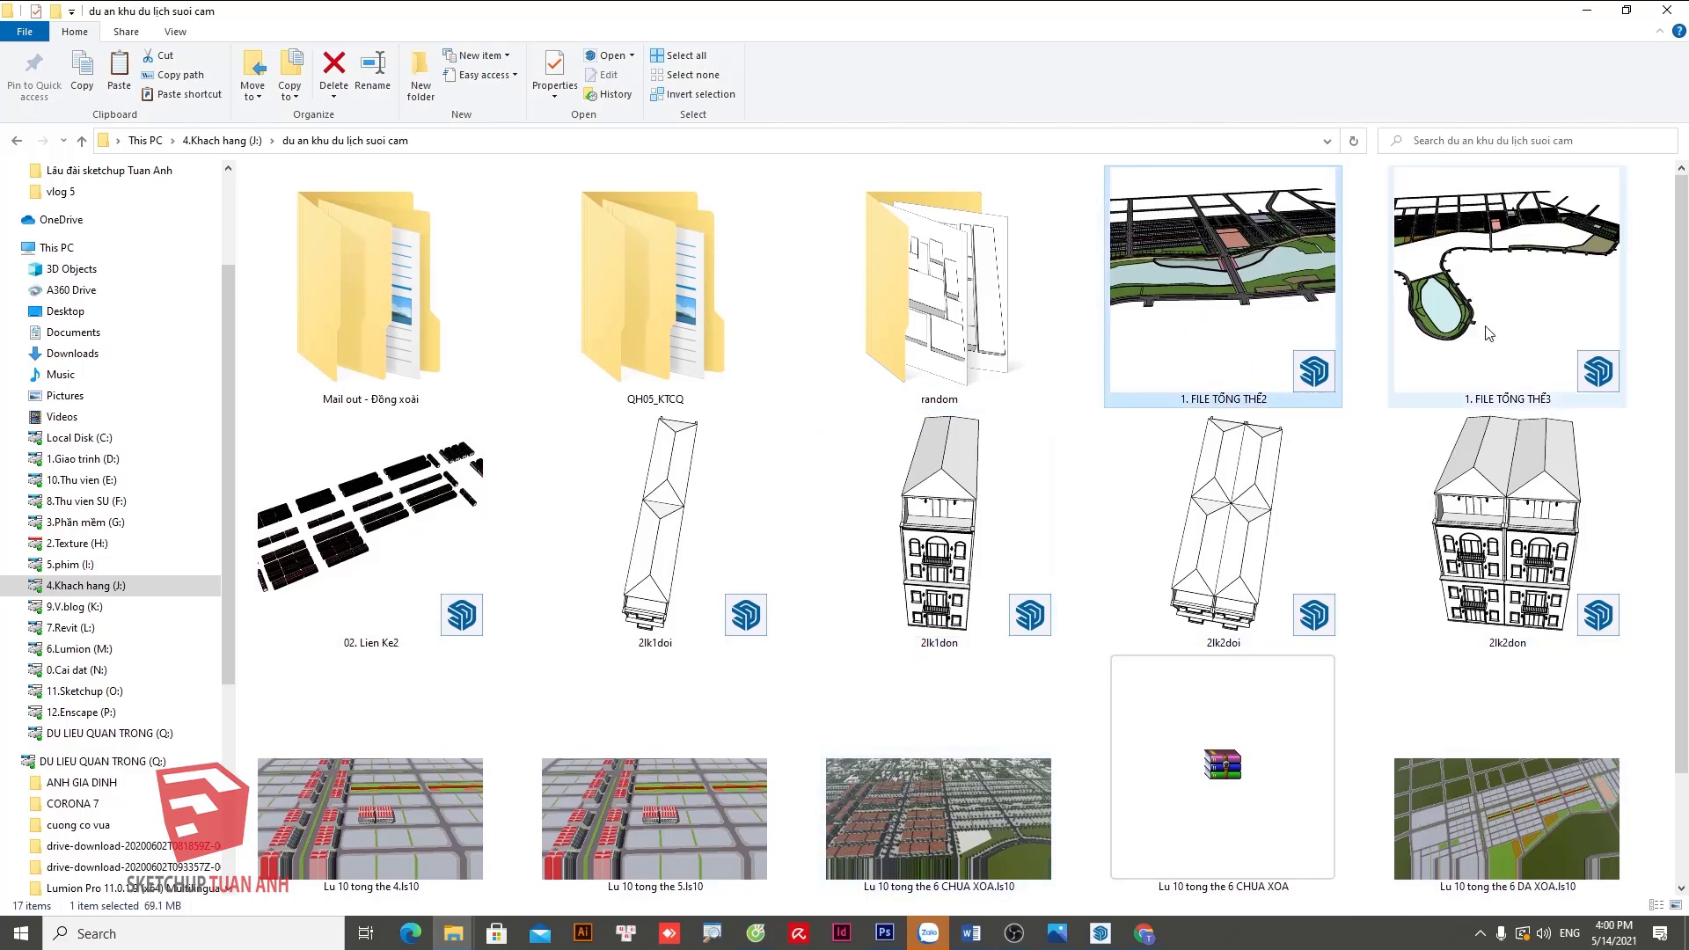
pyautogui.click(1507, 365)
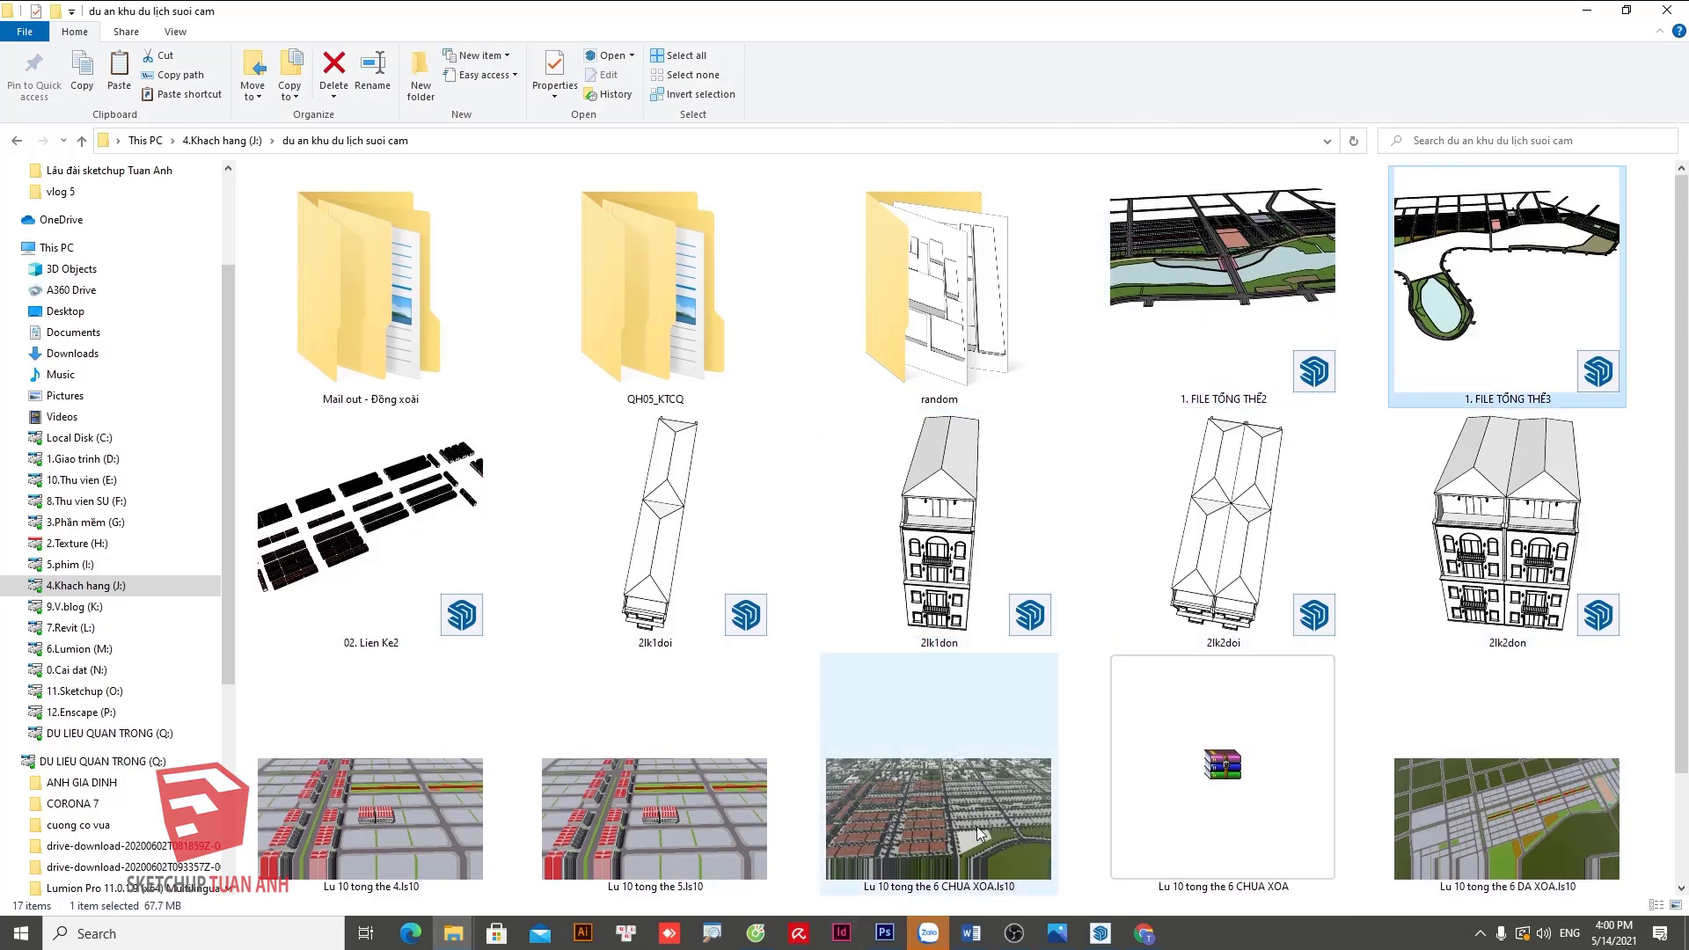
pyautogui.click(588, 502)
pyautogui.click(949, 500)
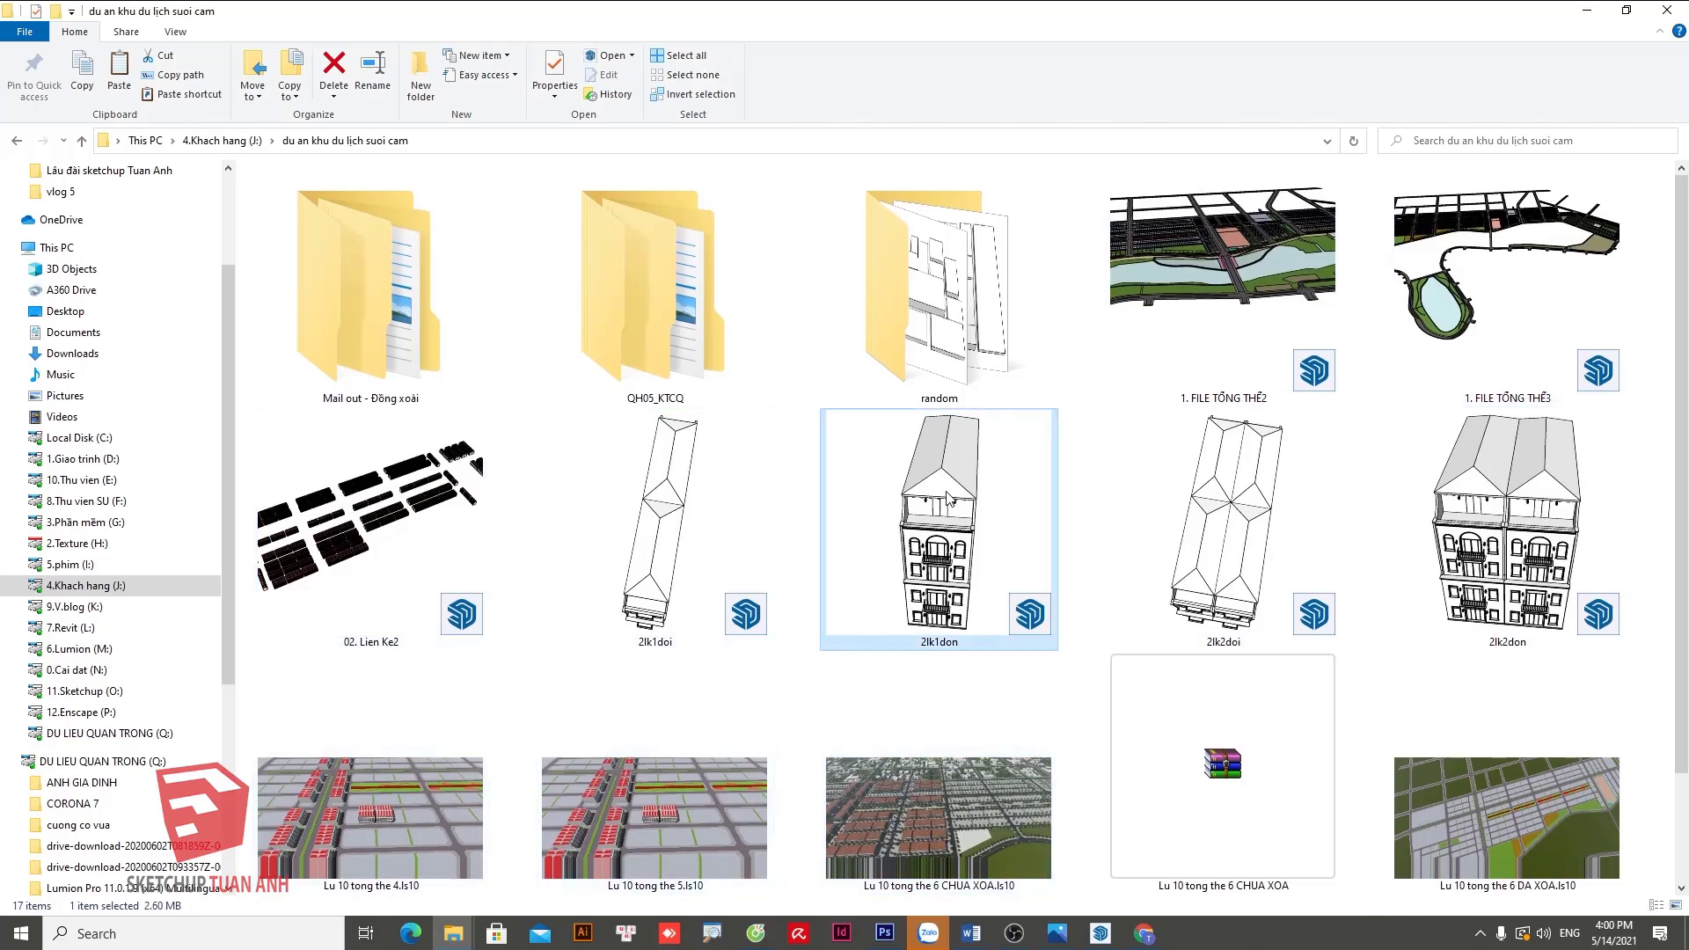
pyautogui.click(1213, 530)
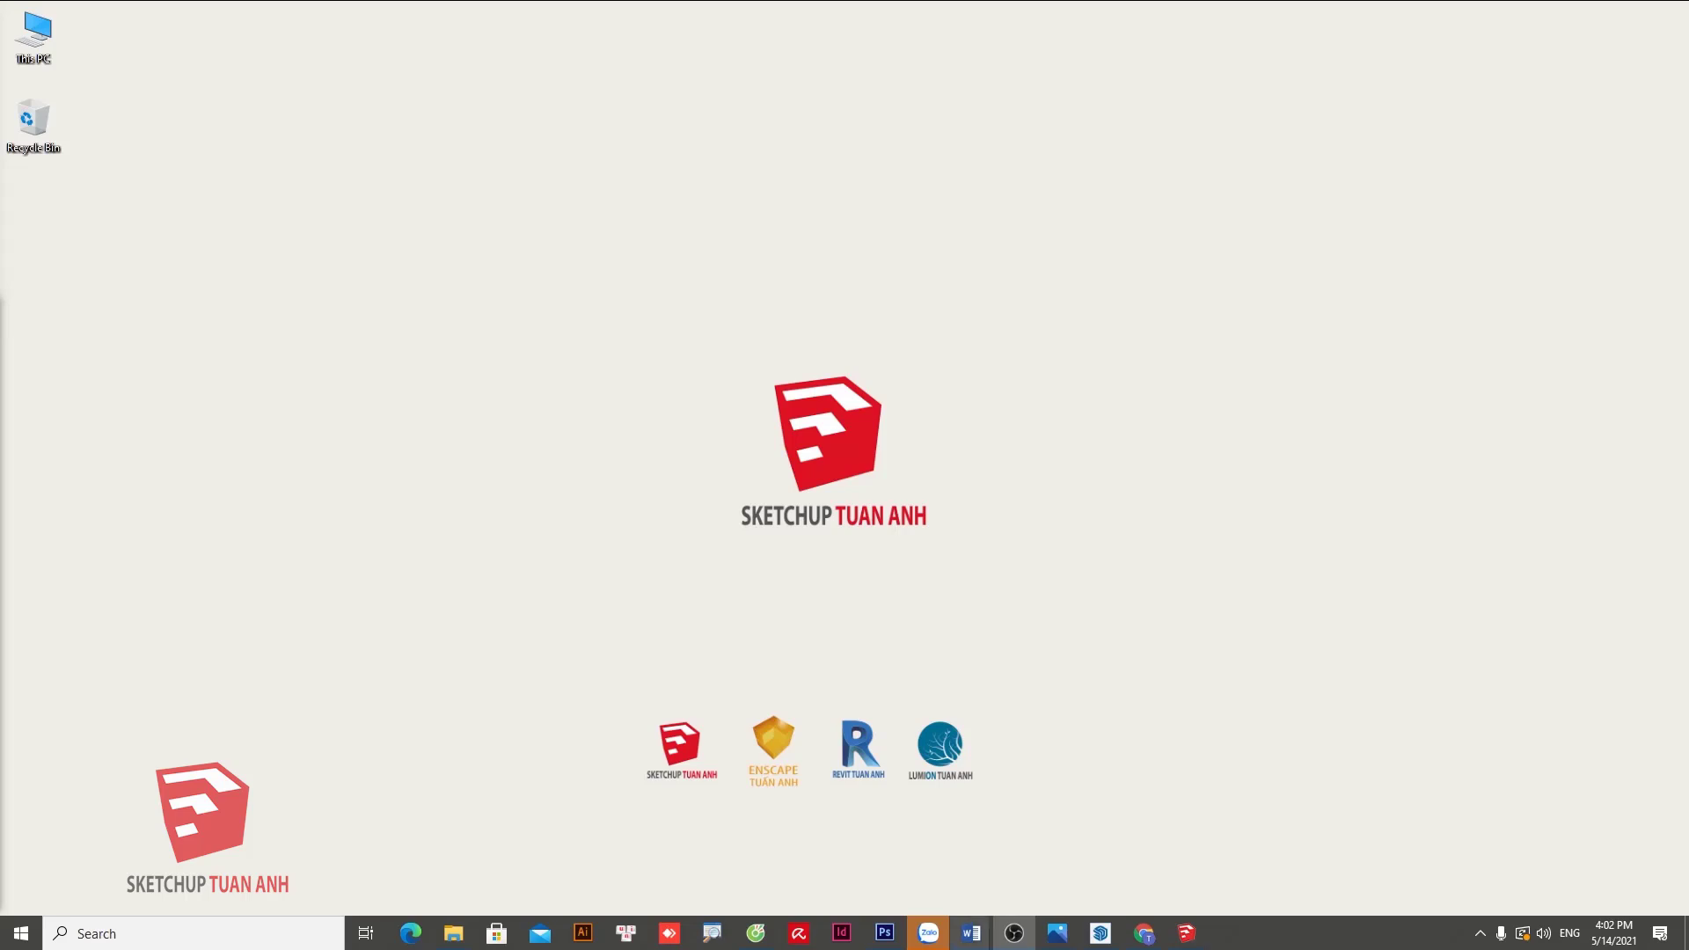
# Restore SketchUp 2017 and move the Construction Tools and Smustard toolbars to new spots.
pyautogui.click(1188, 934)
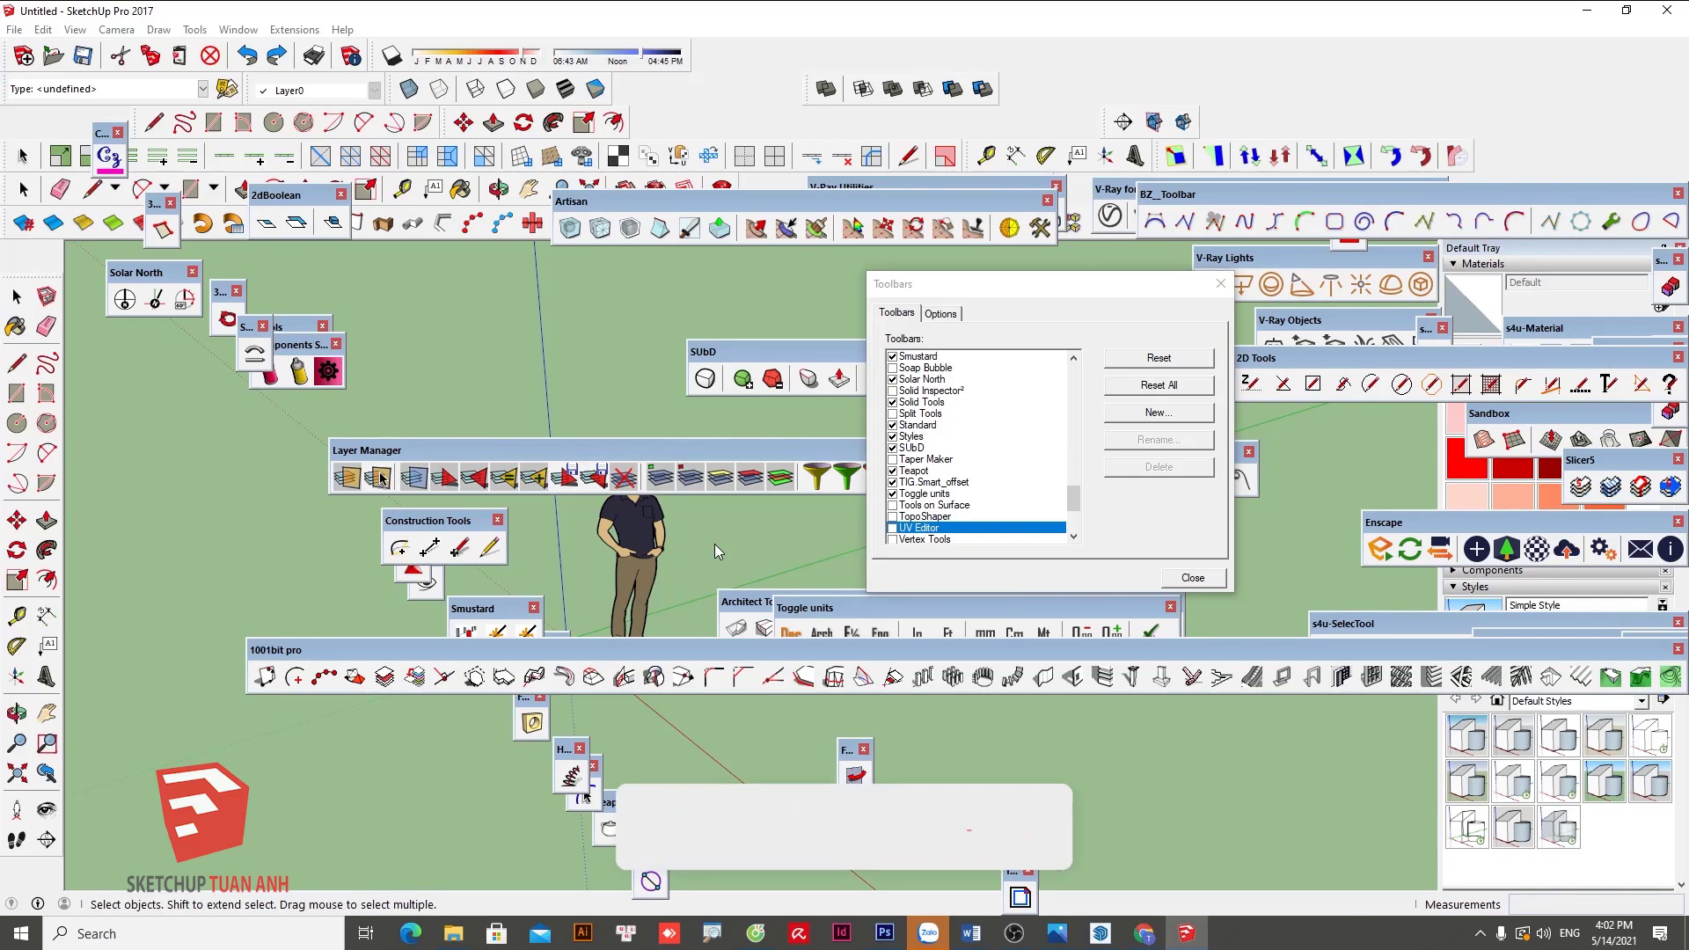
pyautogui.moveTo(445, 519); pyautogui.dragTo(327, 518)
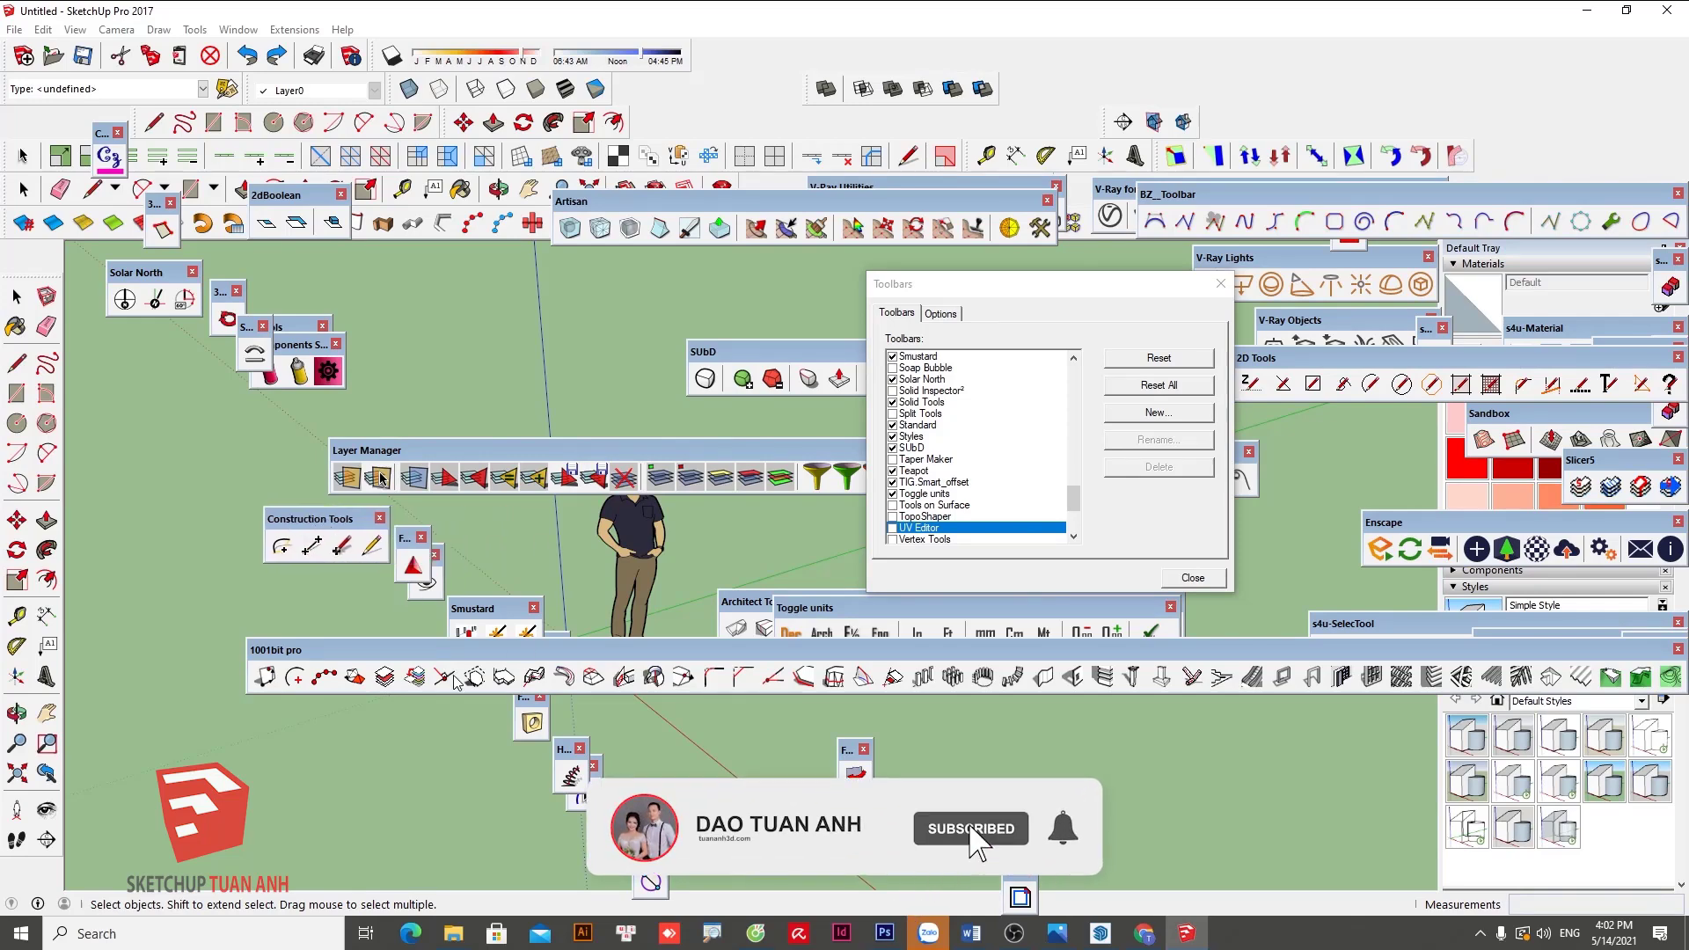
pyautogui.moveTo(496, 610); pyautogui.dragTo(525, 557)
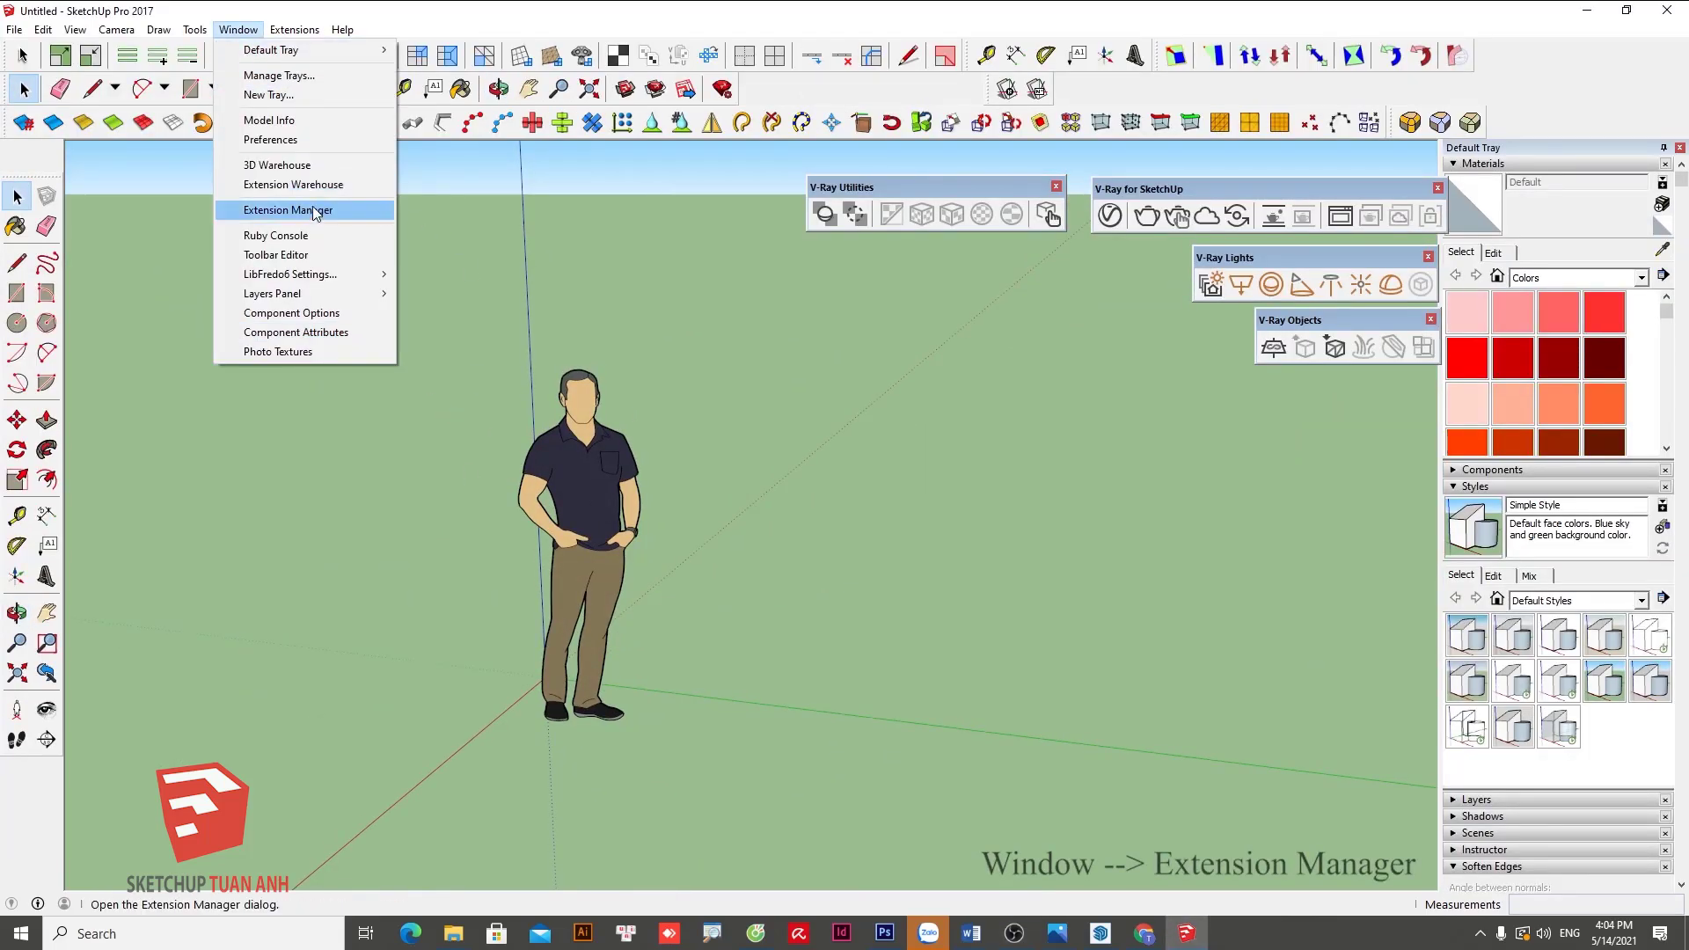
# Disable every extension in the Extension Manager, leaving only Mirror enabled.
pyautogui.click(309, 209)
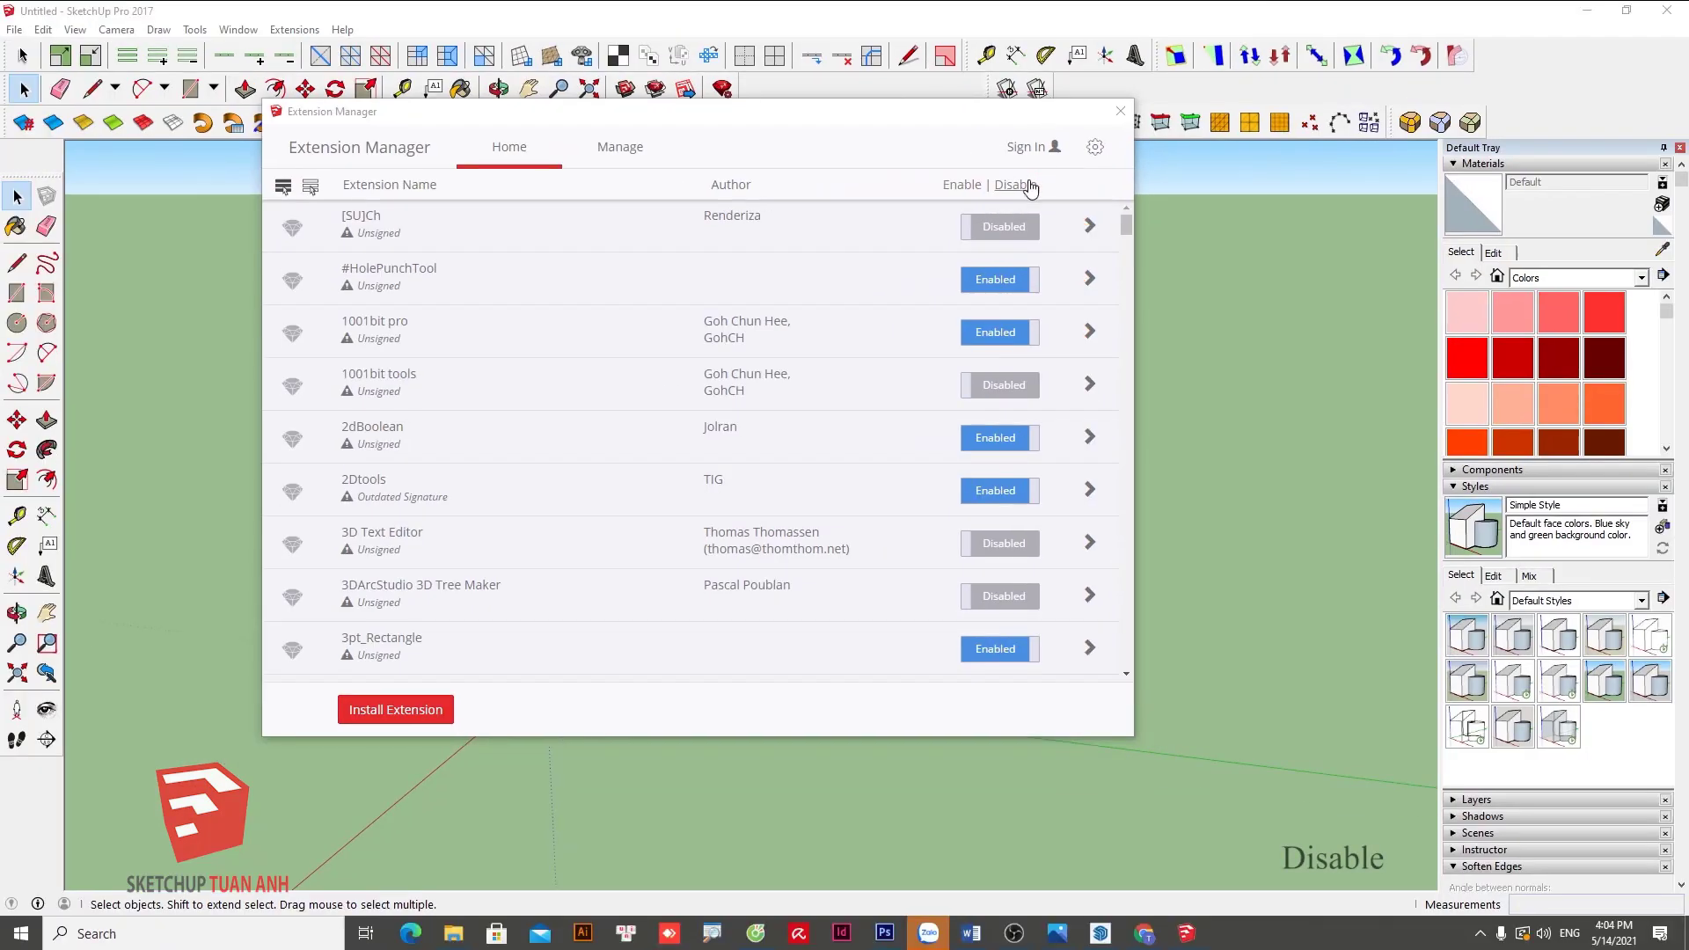
pyautogui.click(1016, 185)
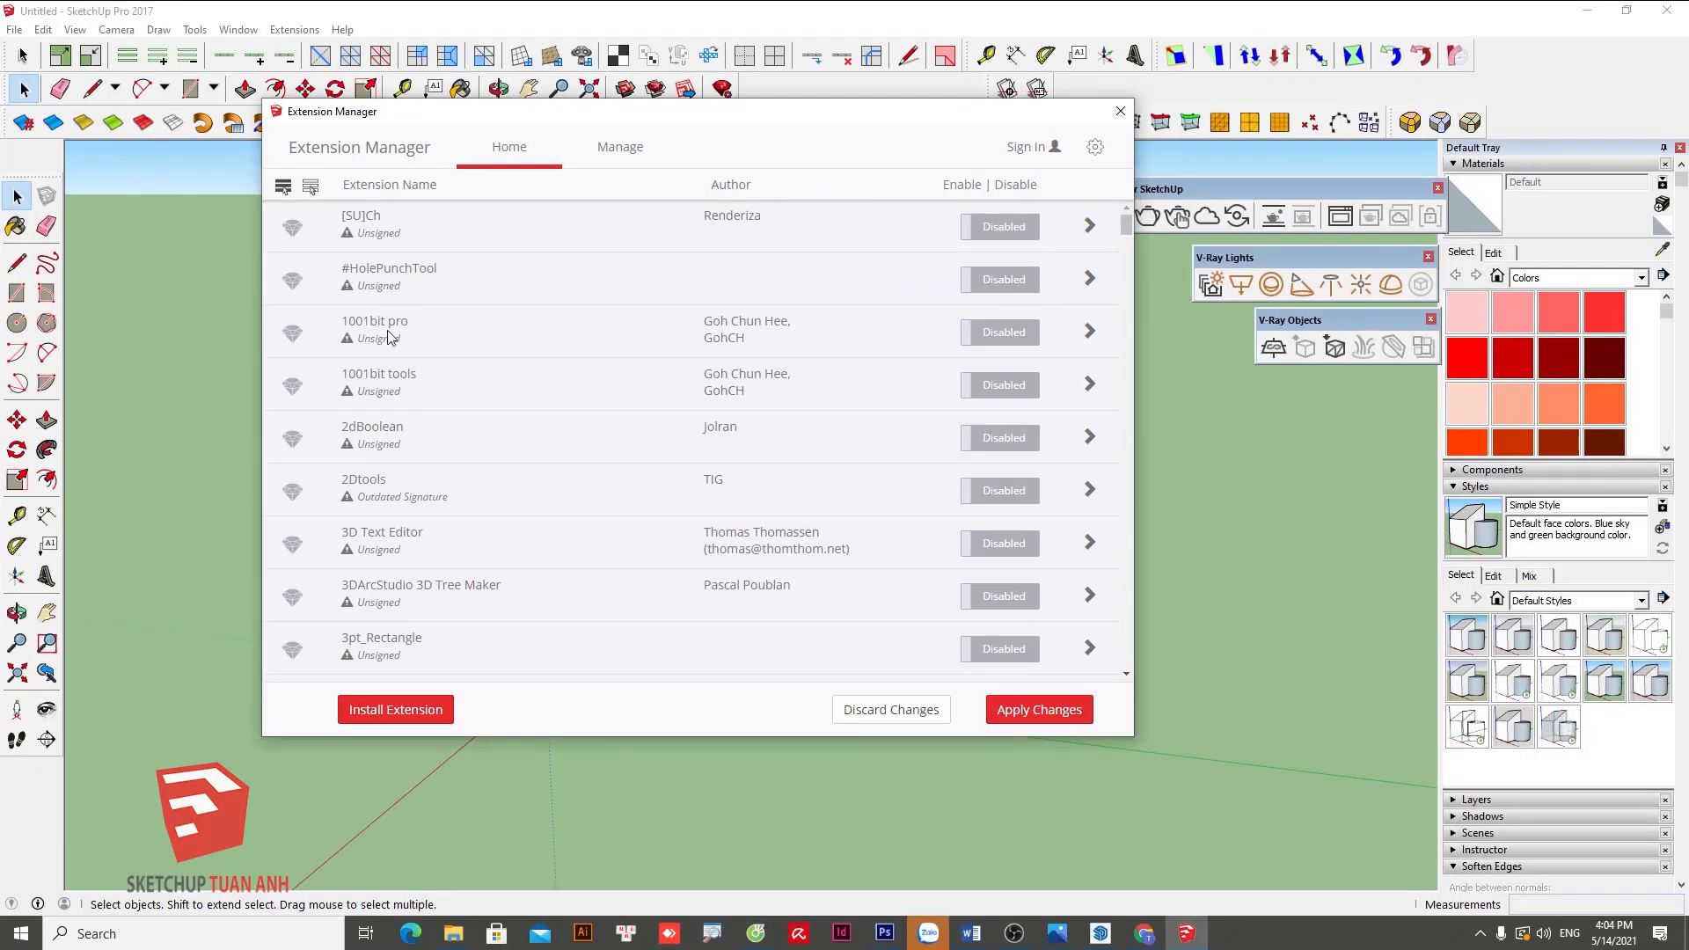
pyautogui.moveTo(1127, 224); pyautogui.dragTo(1126, 271)
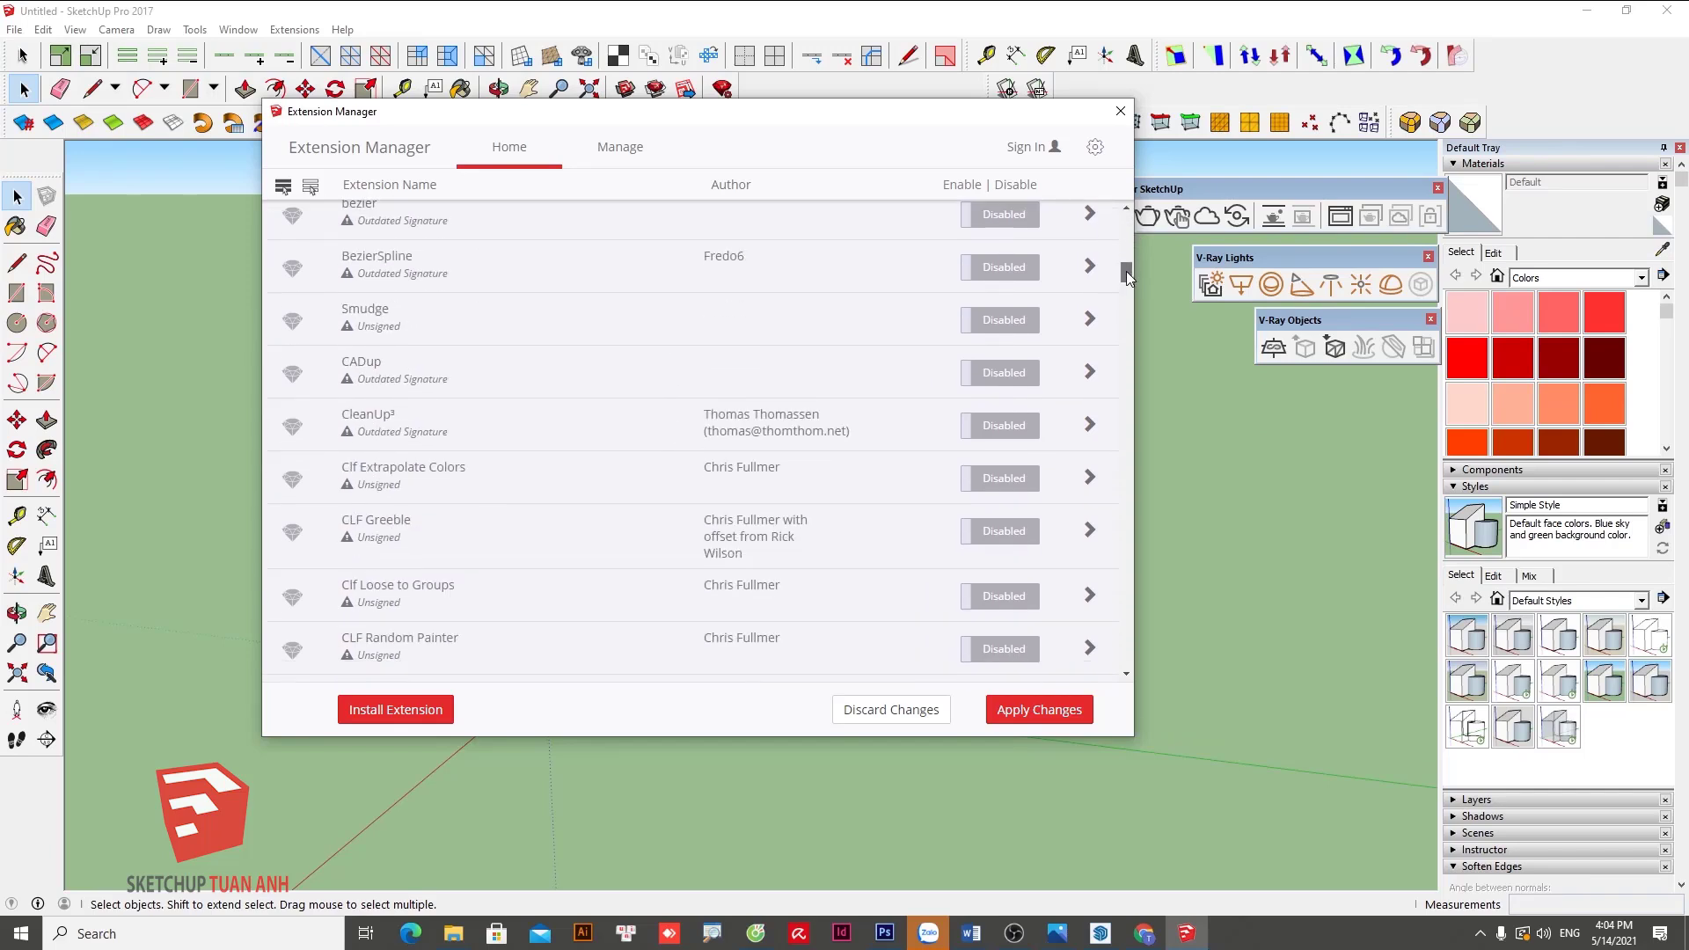
pyautogui.scroll(-10, 408, 511)
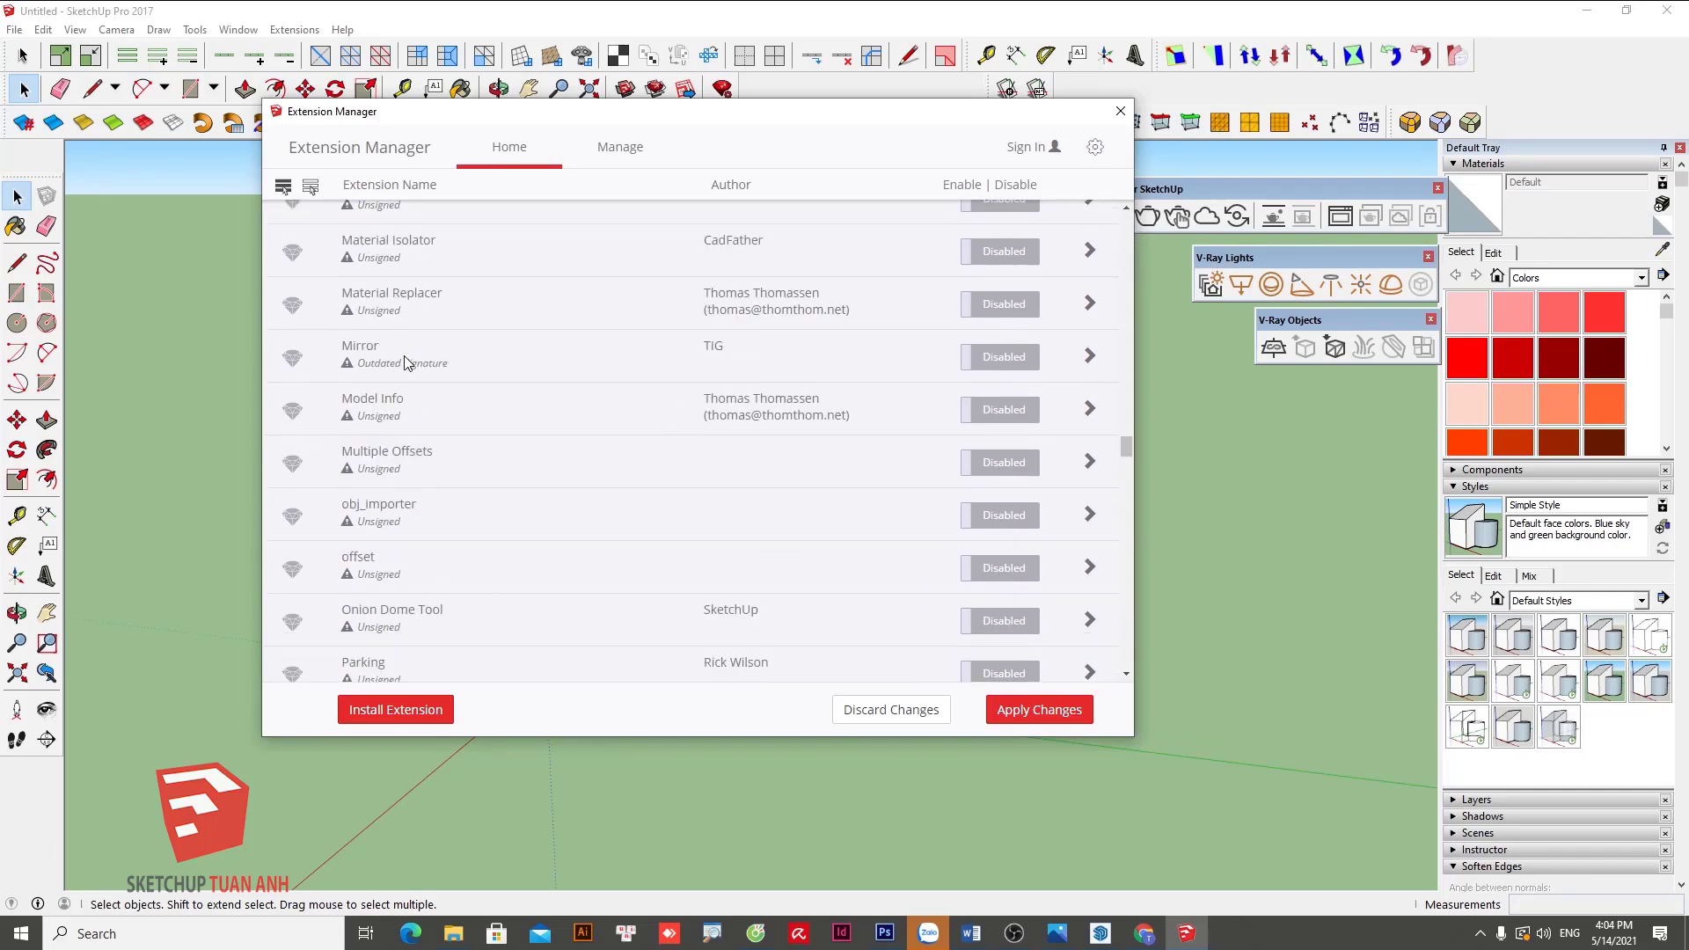
pyautogui.click(1008, 357)
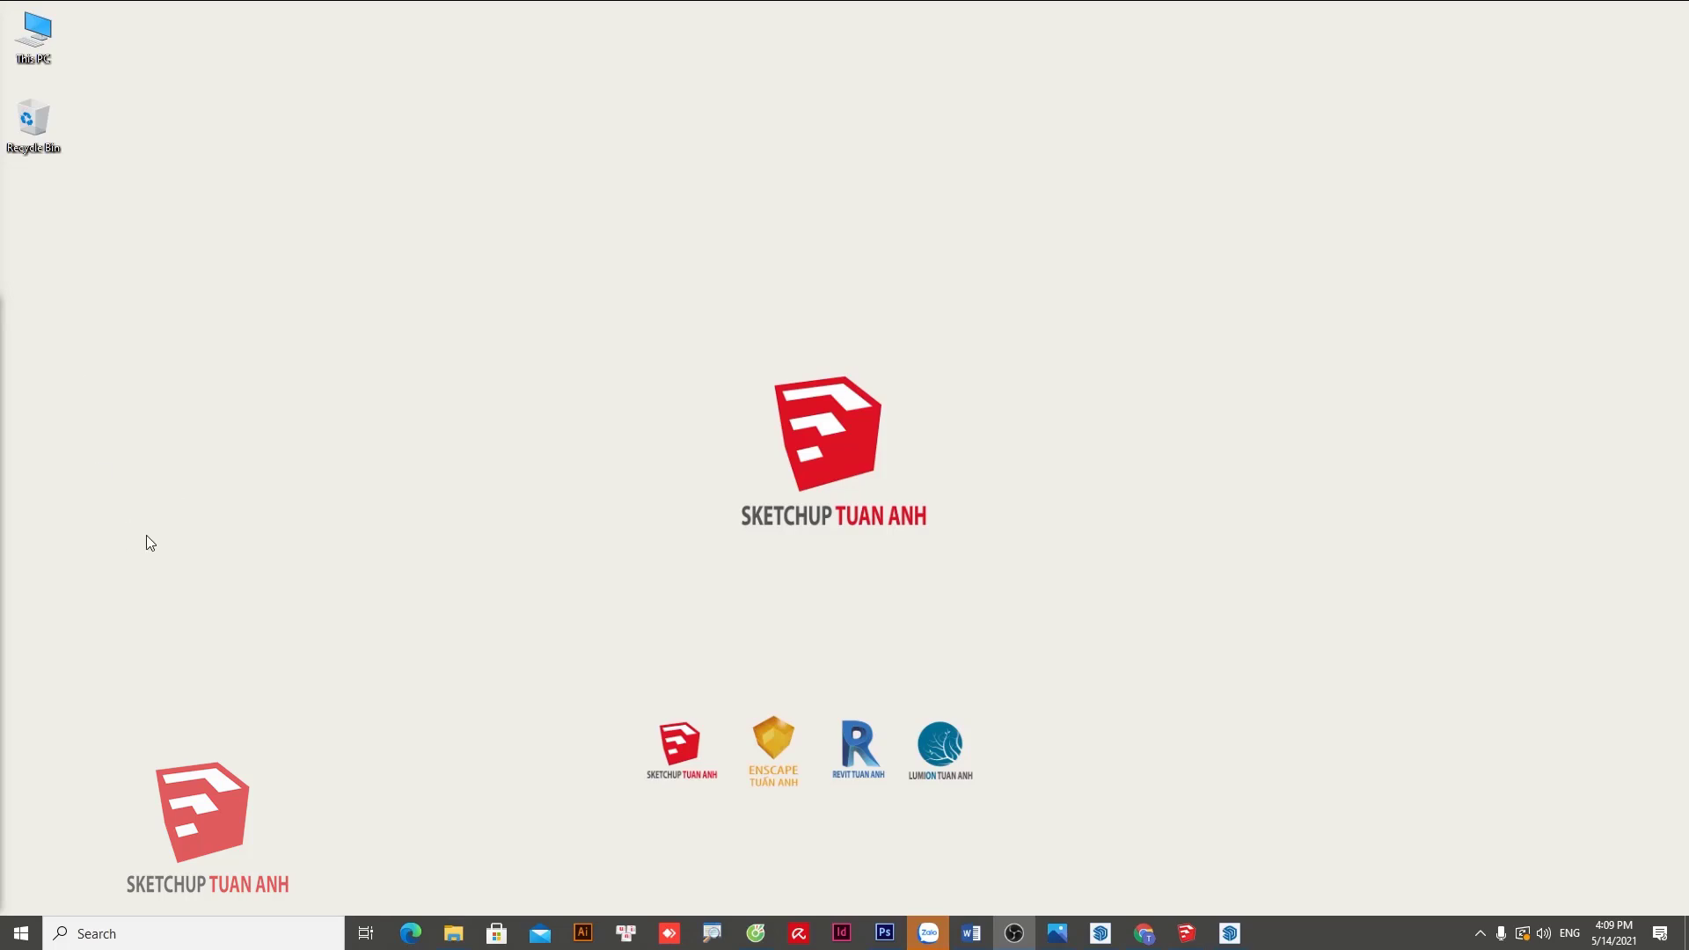
pyautogui.moveTo(1228, 933)
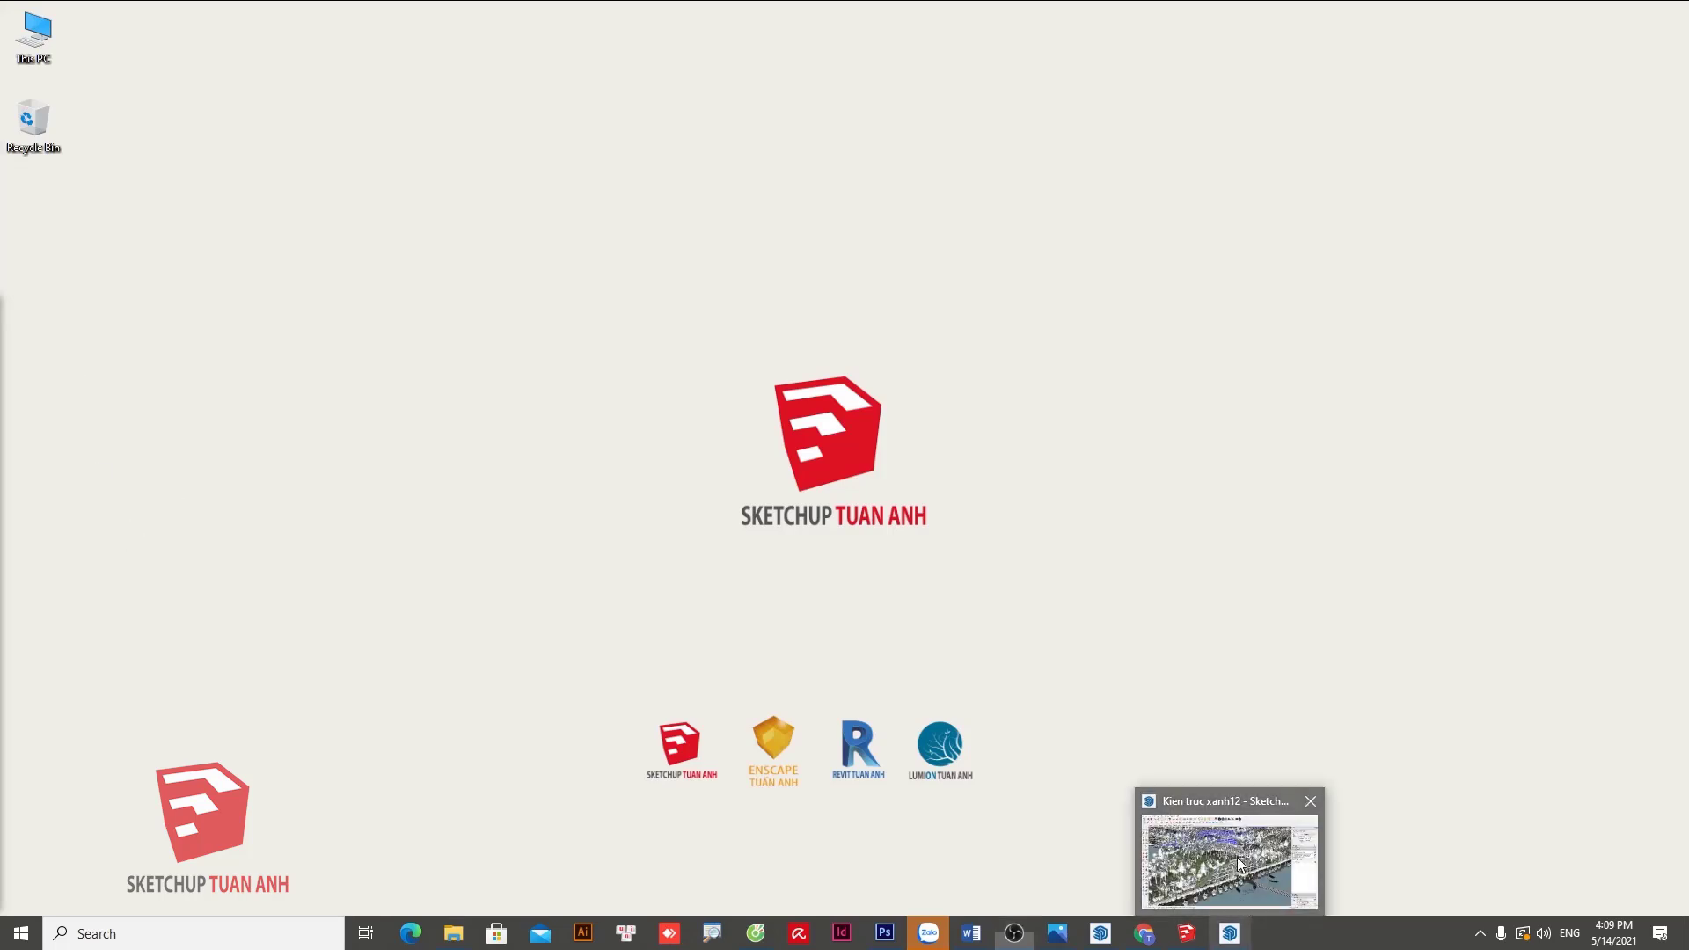
# Restore the Kien truc xanh12 park model and zoom in toward the dock.
pyautogui.click(1237, 857)
pyautogui.moveTo(822, 544)
pyautogui.mouseDown(button='middle')
pyautogui.moveTo(775, 561)
pyautogui.moveTo(783, 653)
pyautogui.mouseUp(button='middle')
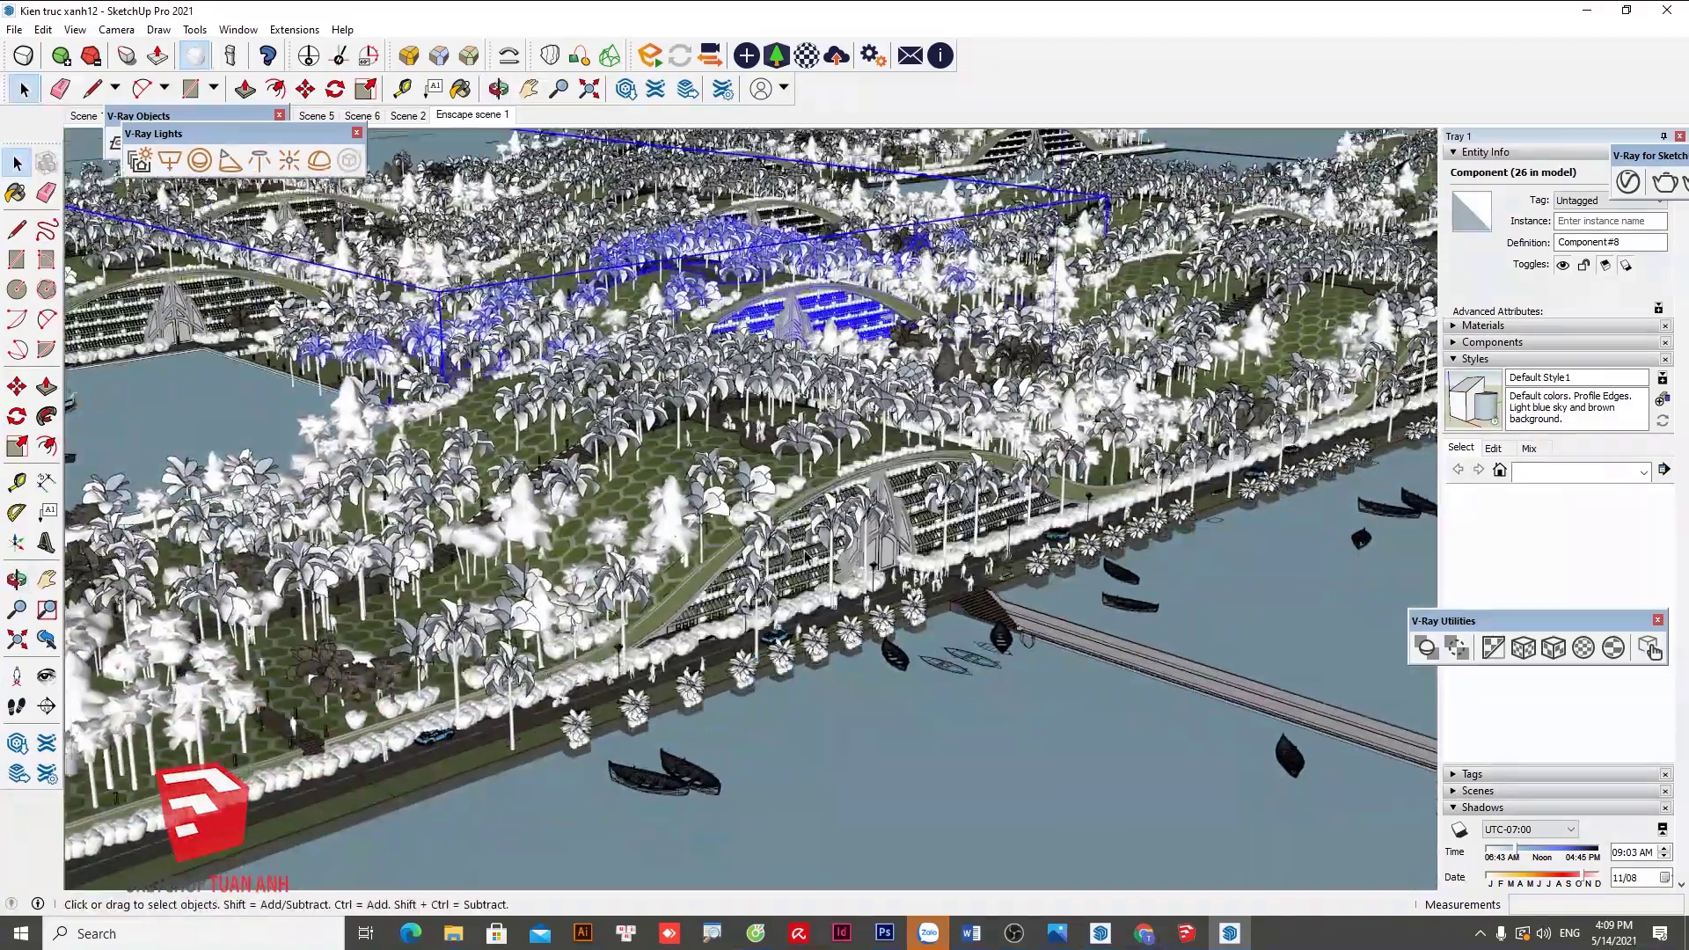
pyautogui.scroll(3, 509, 603)
pyautogui.scroll(3, 509, 603)
pyautogui.scroll(3, 508, 603)
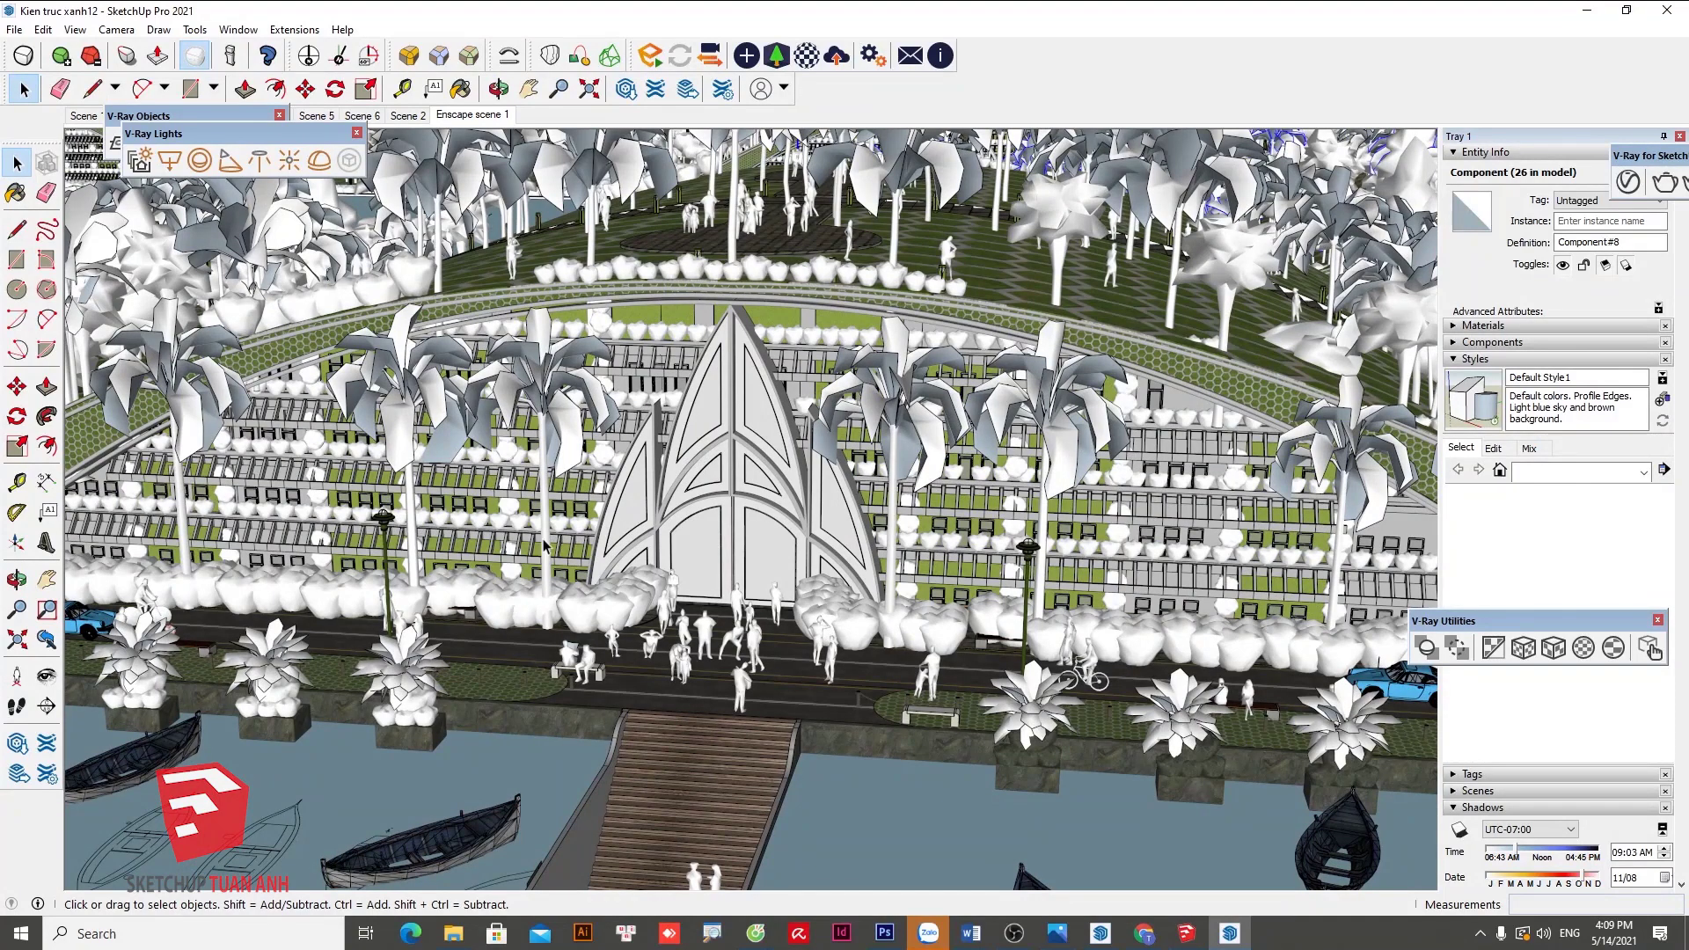
pyautogui.scroll(-2, 549, 669)
pyautogui.scroll(1, 563, 771)
pyautogui.scroll(2, 563, 771)
pyautogui.scroll(3, 563, 772)
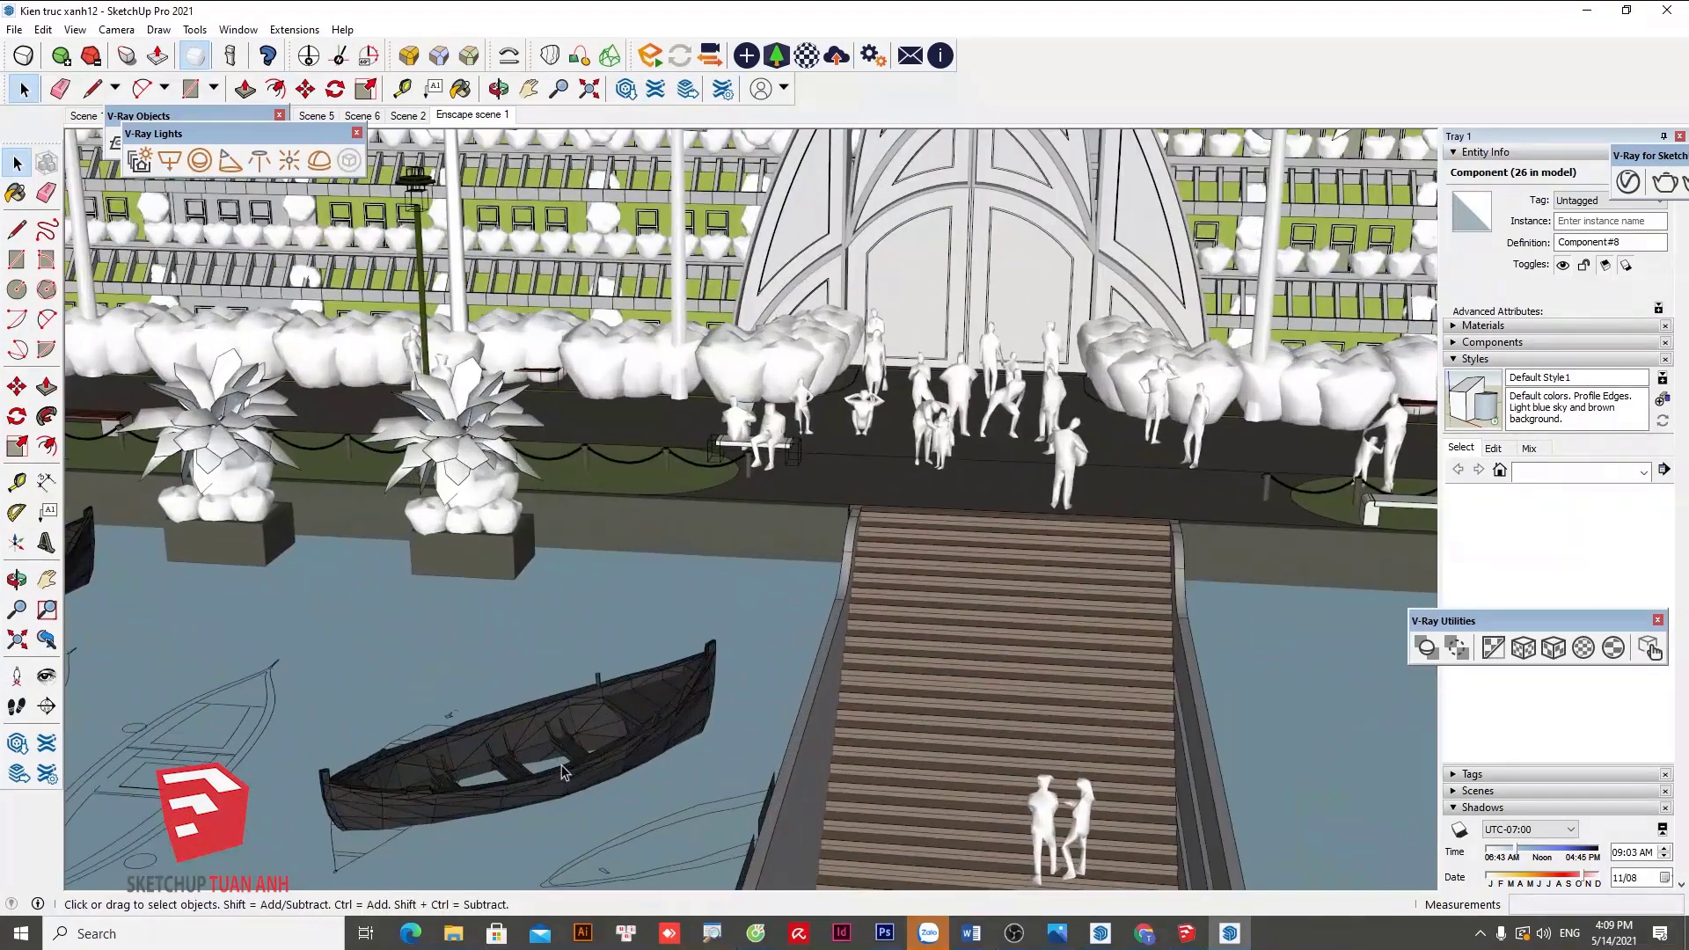
# Delete the boat beside the dock, then view the whole park again.
pyautogui.click(563, 772)
pyautogui.moveTo(588, 781)
pyautogui.mouseDown(button='middle')
pyautogui.moveTo(564, 784)
pyautogui.moveTo(607, 682)
pyautogui.moveTo(822, 739)
pyautogui.moveTo(859, 773)
pyautogui.moveTo(938, 773)
pyautogui.moveTo(704, 840)
pyautogui.mouseUp(button='middle')
pyautogui.press('Delete')
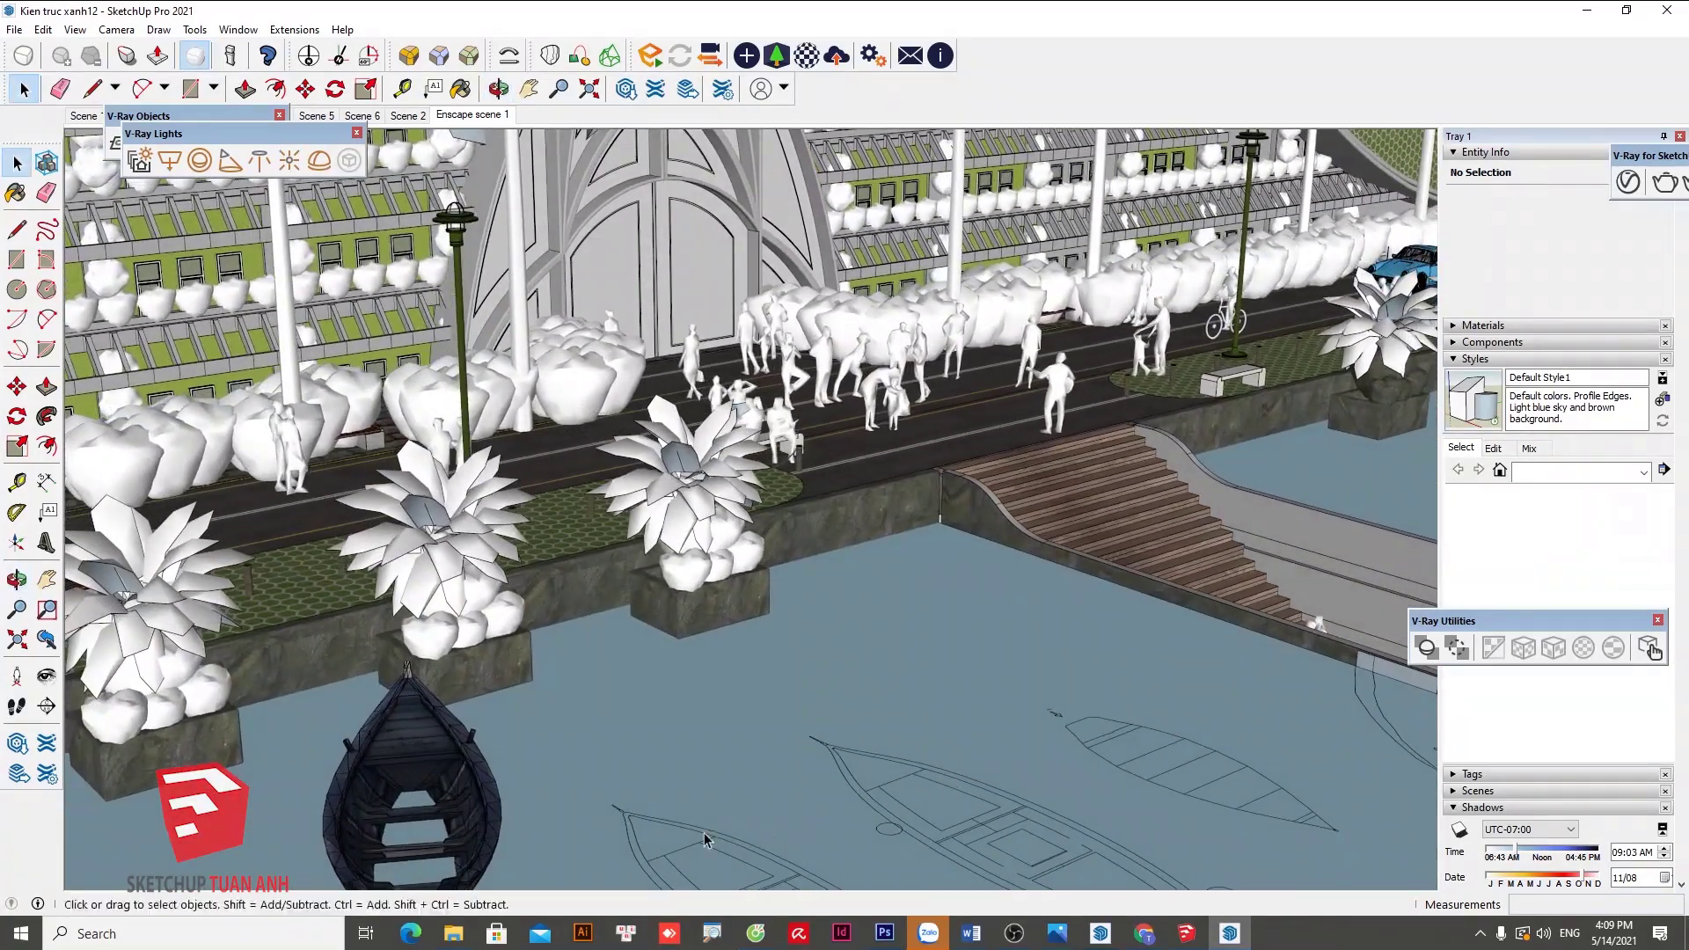
pyautogui.scroll(-5, 704, 840)
pyautogui.scroll(-3, 685, 773)
pyautogui.moveTo(676, 767); pyautogui.dragTo(695, 756, button='middle')
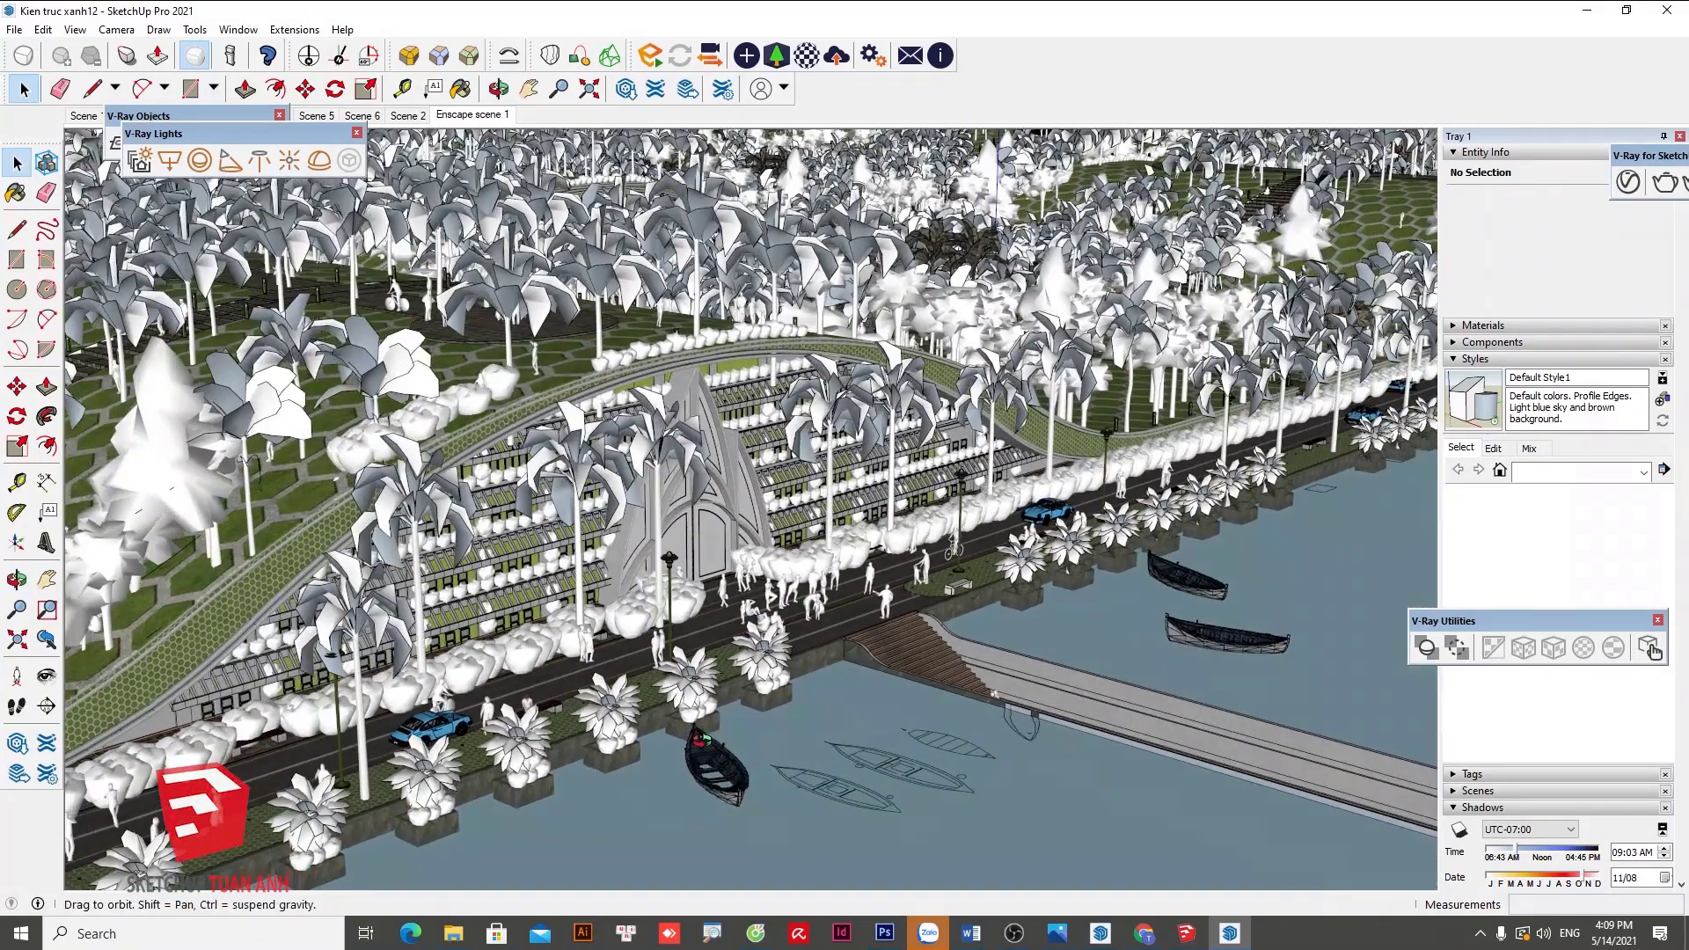
pyautogui.scroll(2, 701, 739)
pyautogui.scroll(1, 717, 747)
pyautogui.moveTo(759, 616); pyautogui.dragTo(740, 626, button='middle')
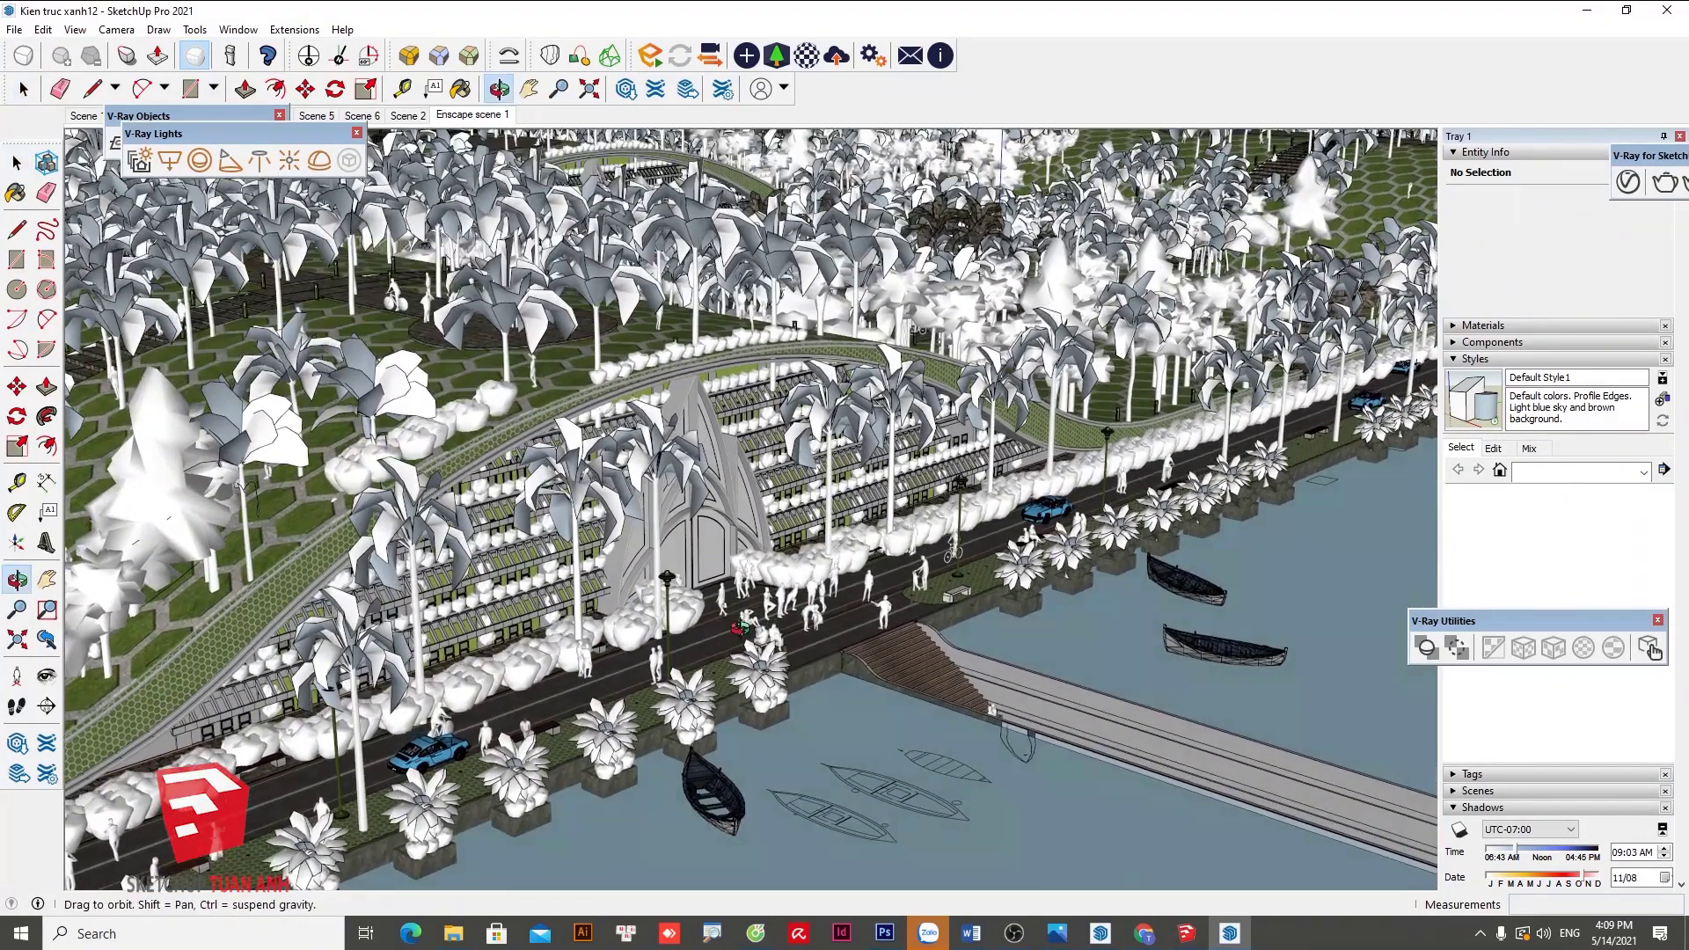
# Purge 457 components, 378 materials, 7 layers and 2 styles using Extensions > Purge.
pyautogui.click(305, 32)
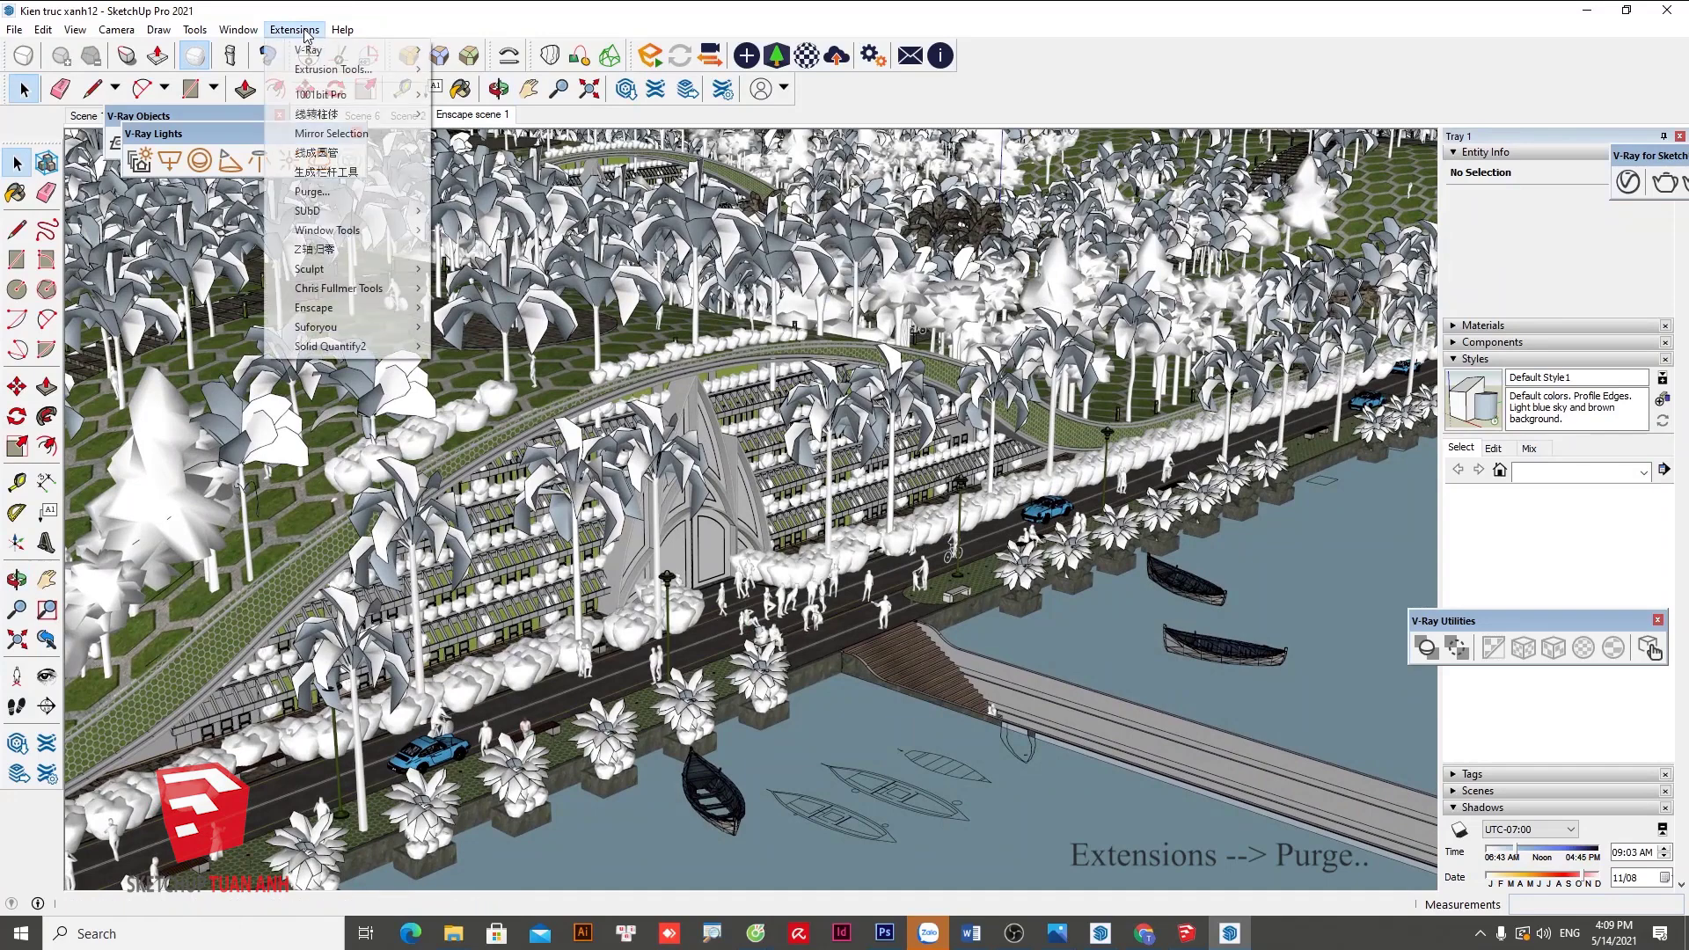
pyautogui.click(351, 193)
pyautogui.press('Return')
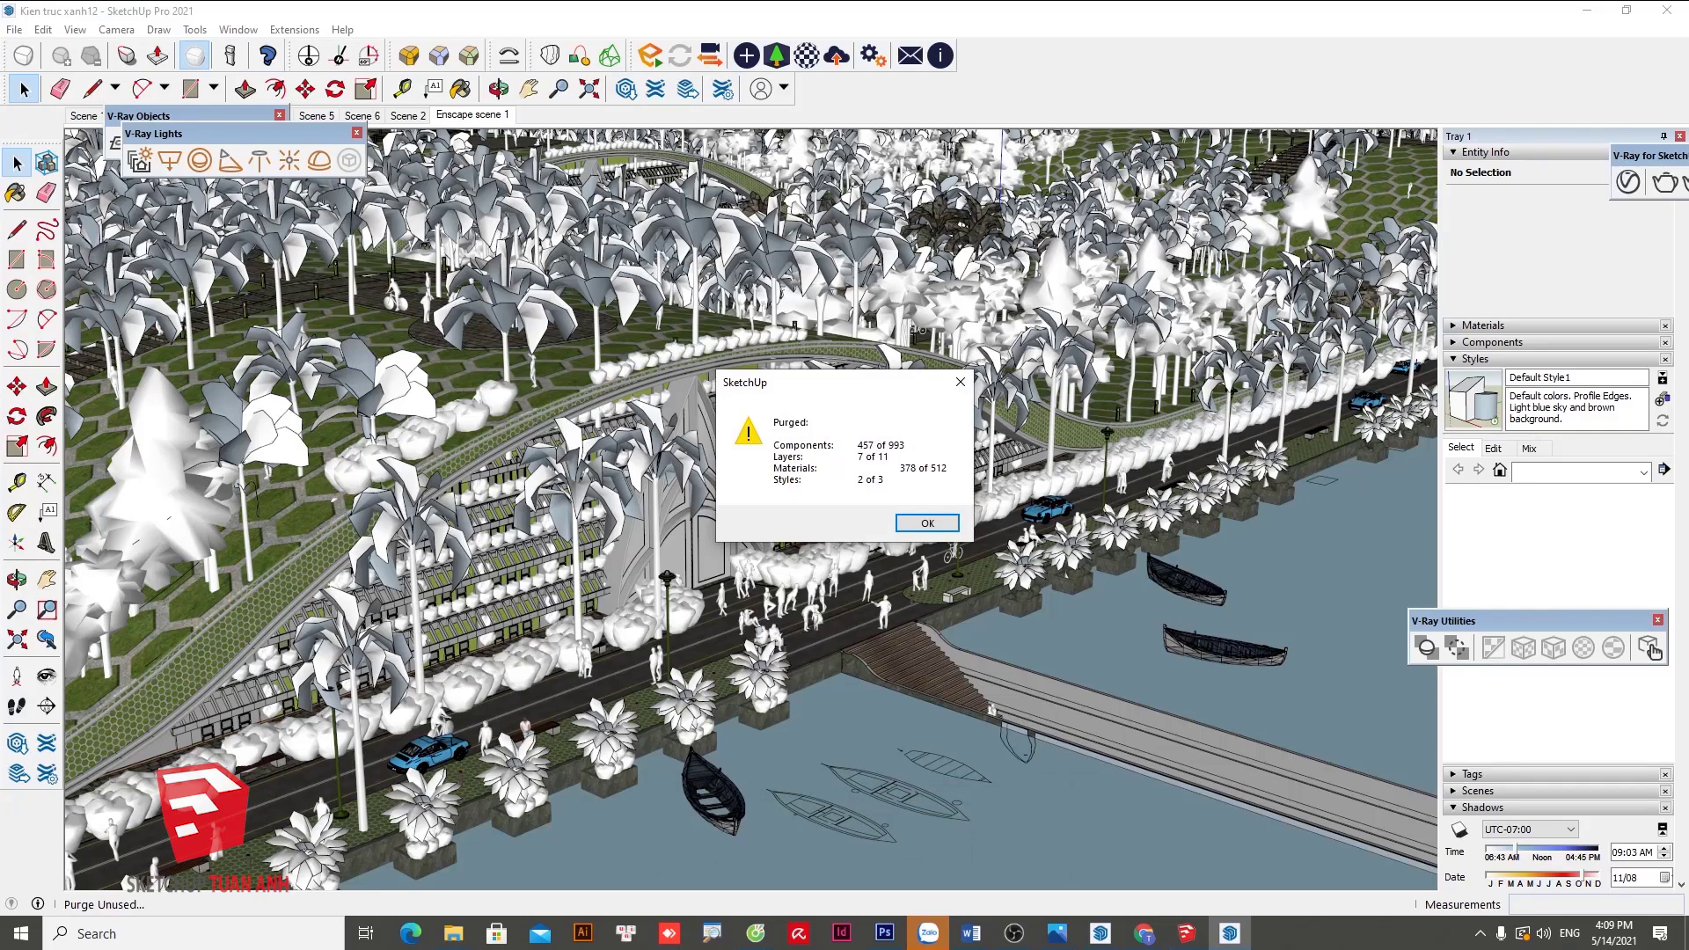
pyautogui.press('Return')
pyautogui.click(931, 414)
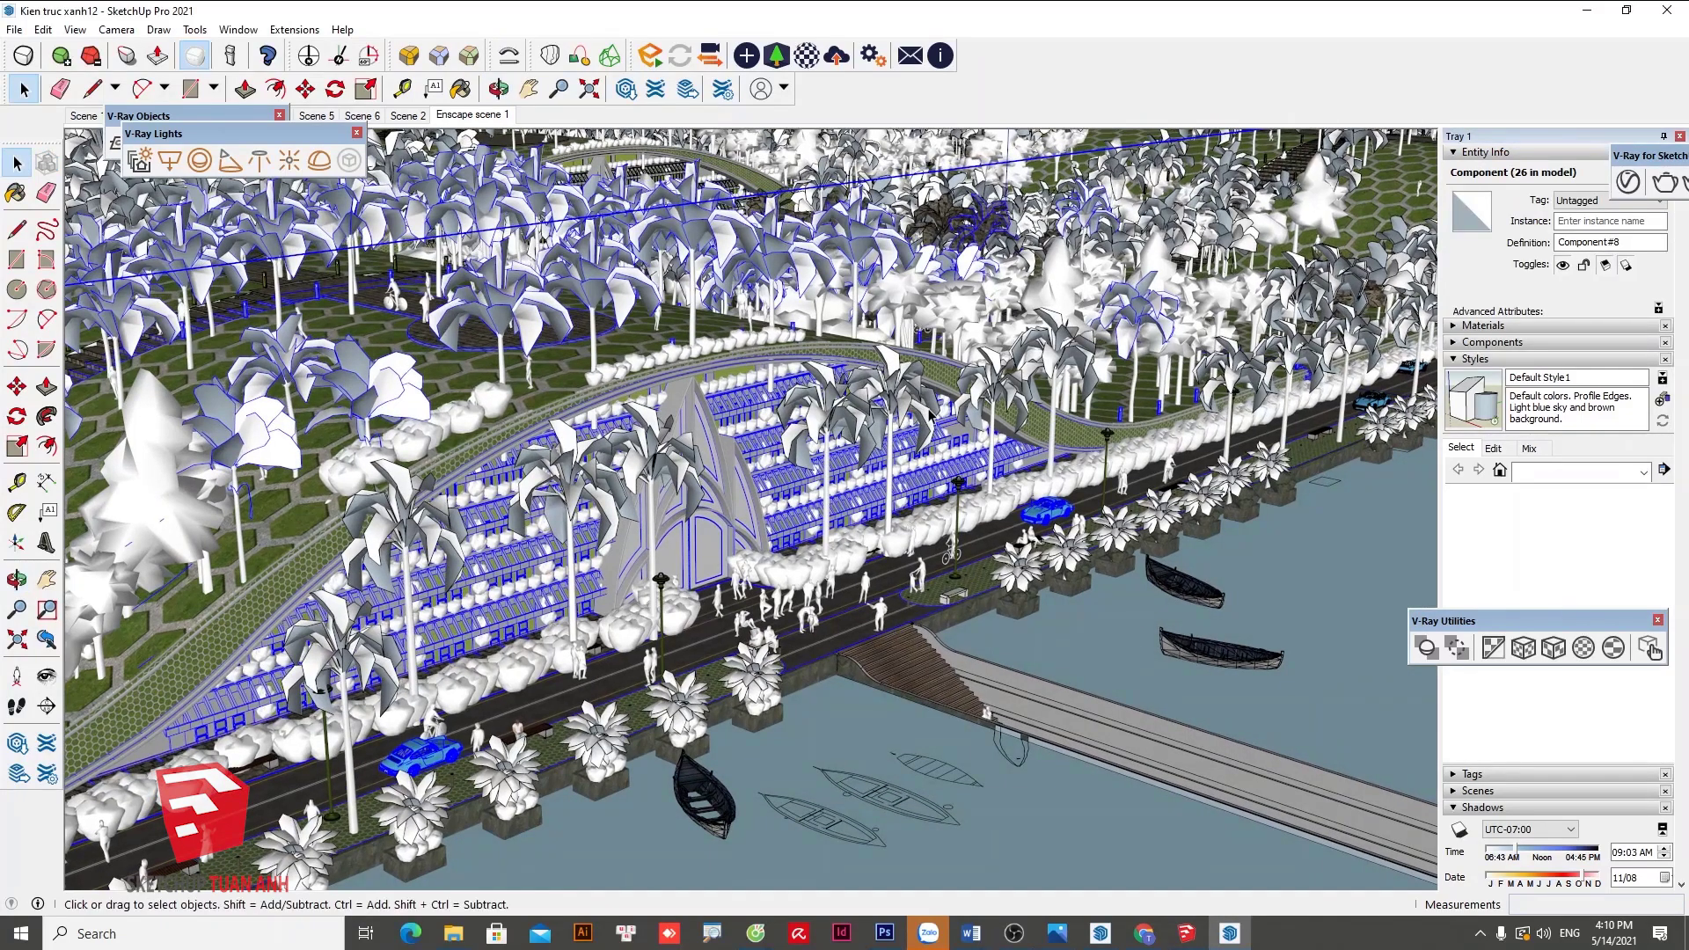
# Save a copy of the model as Kien truc xanh13 with File > Save As.
pyautogui.click(15, 30)
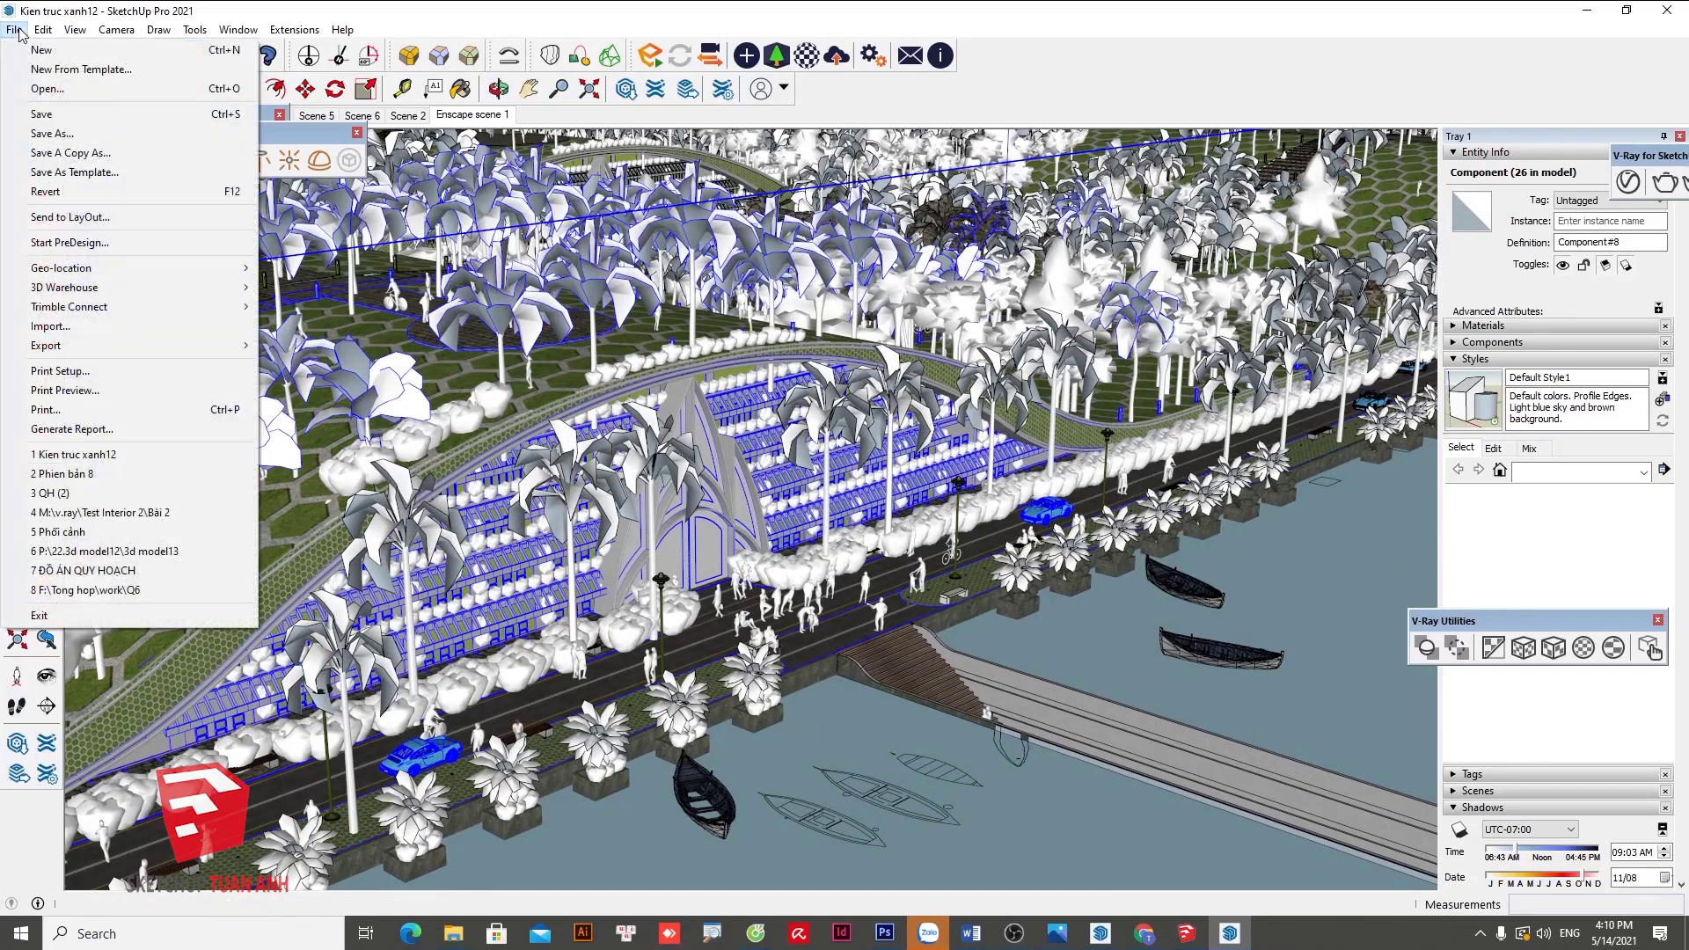
pyautogui.click(66, 134)
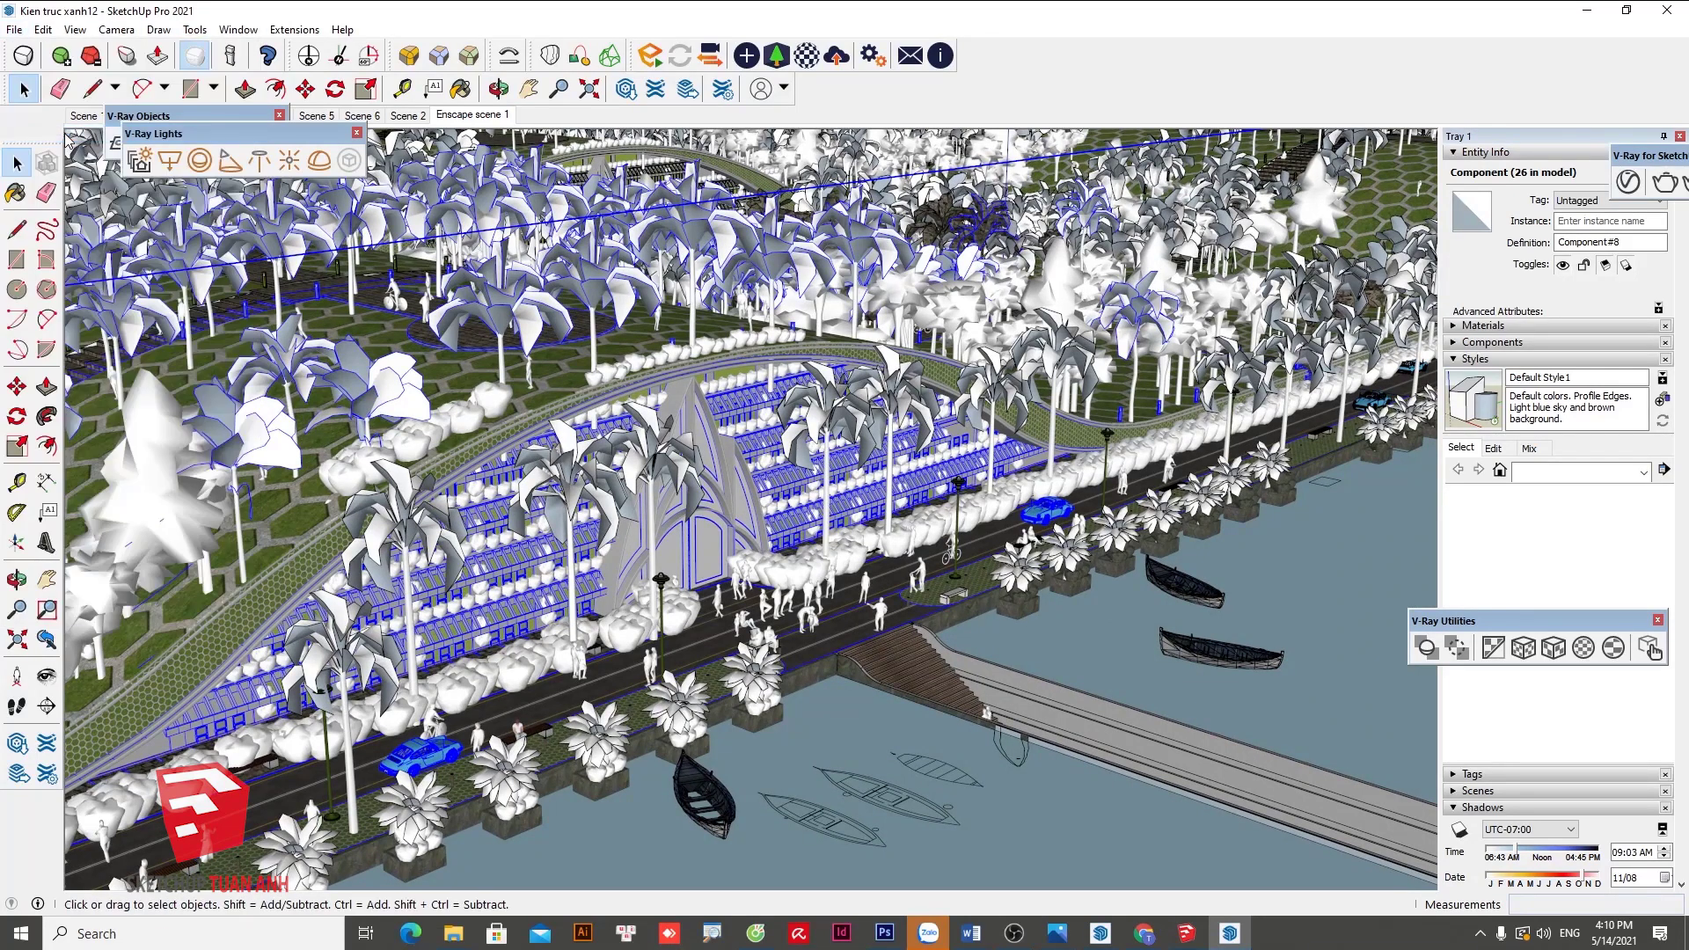
pyautogui.write('Kien truc xanh13')
pyautogui.moveTo(889, 194); pyautogui.dragTo(752, 141)
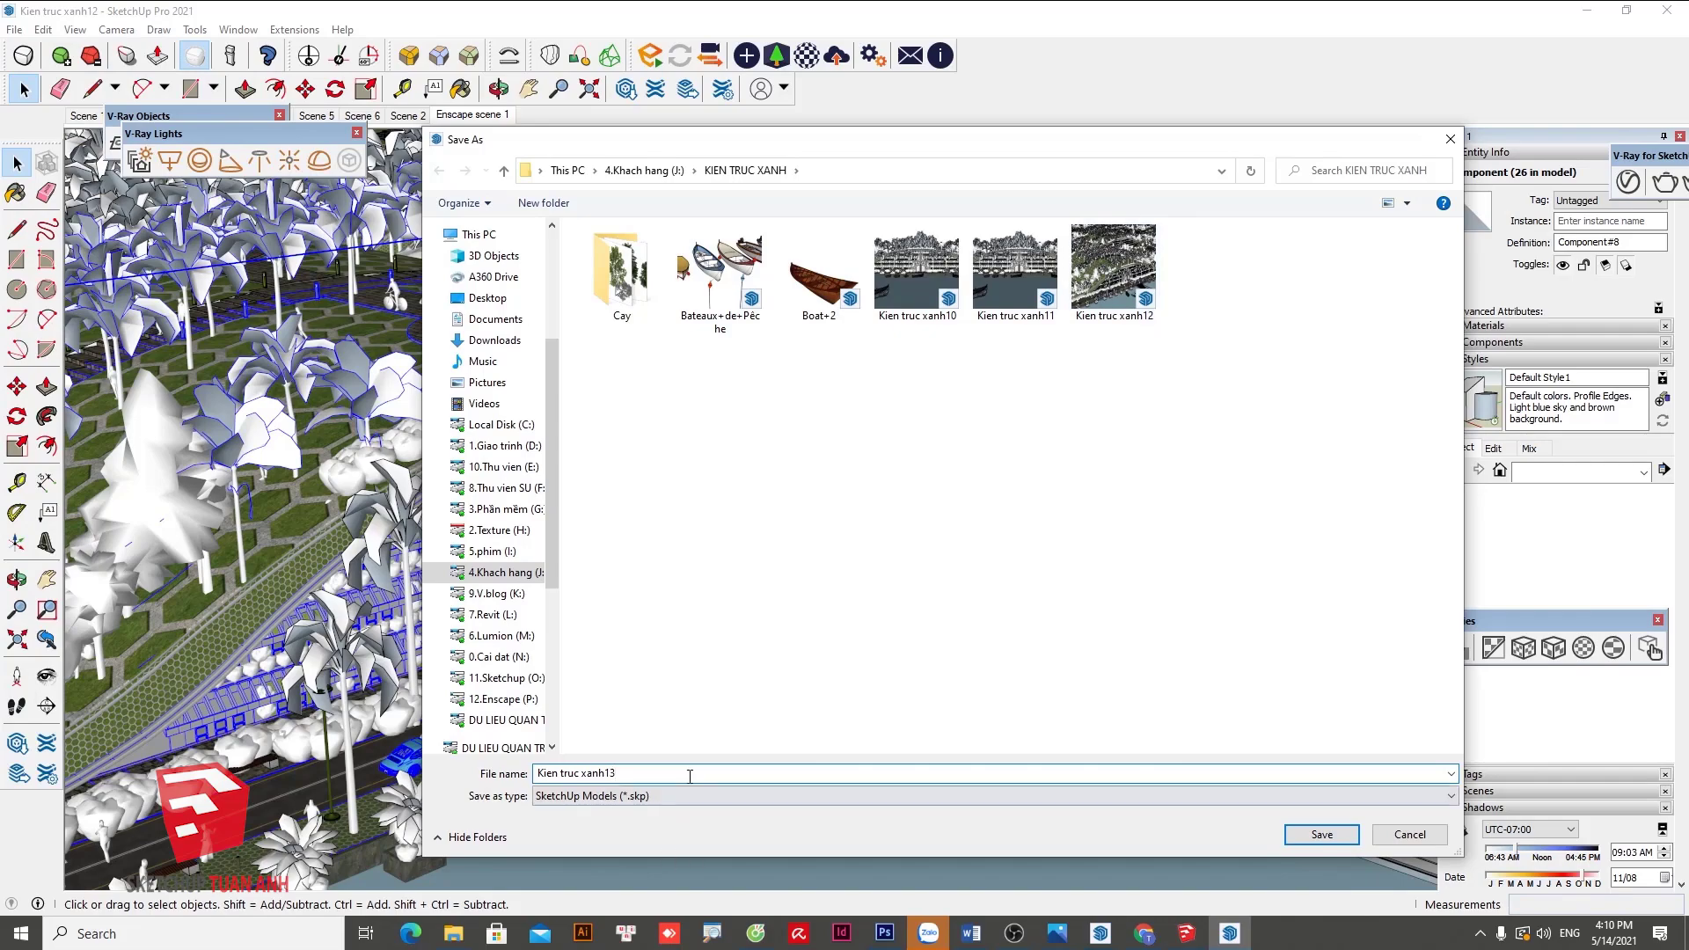
pyautogui.click(1320, 836)
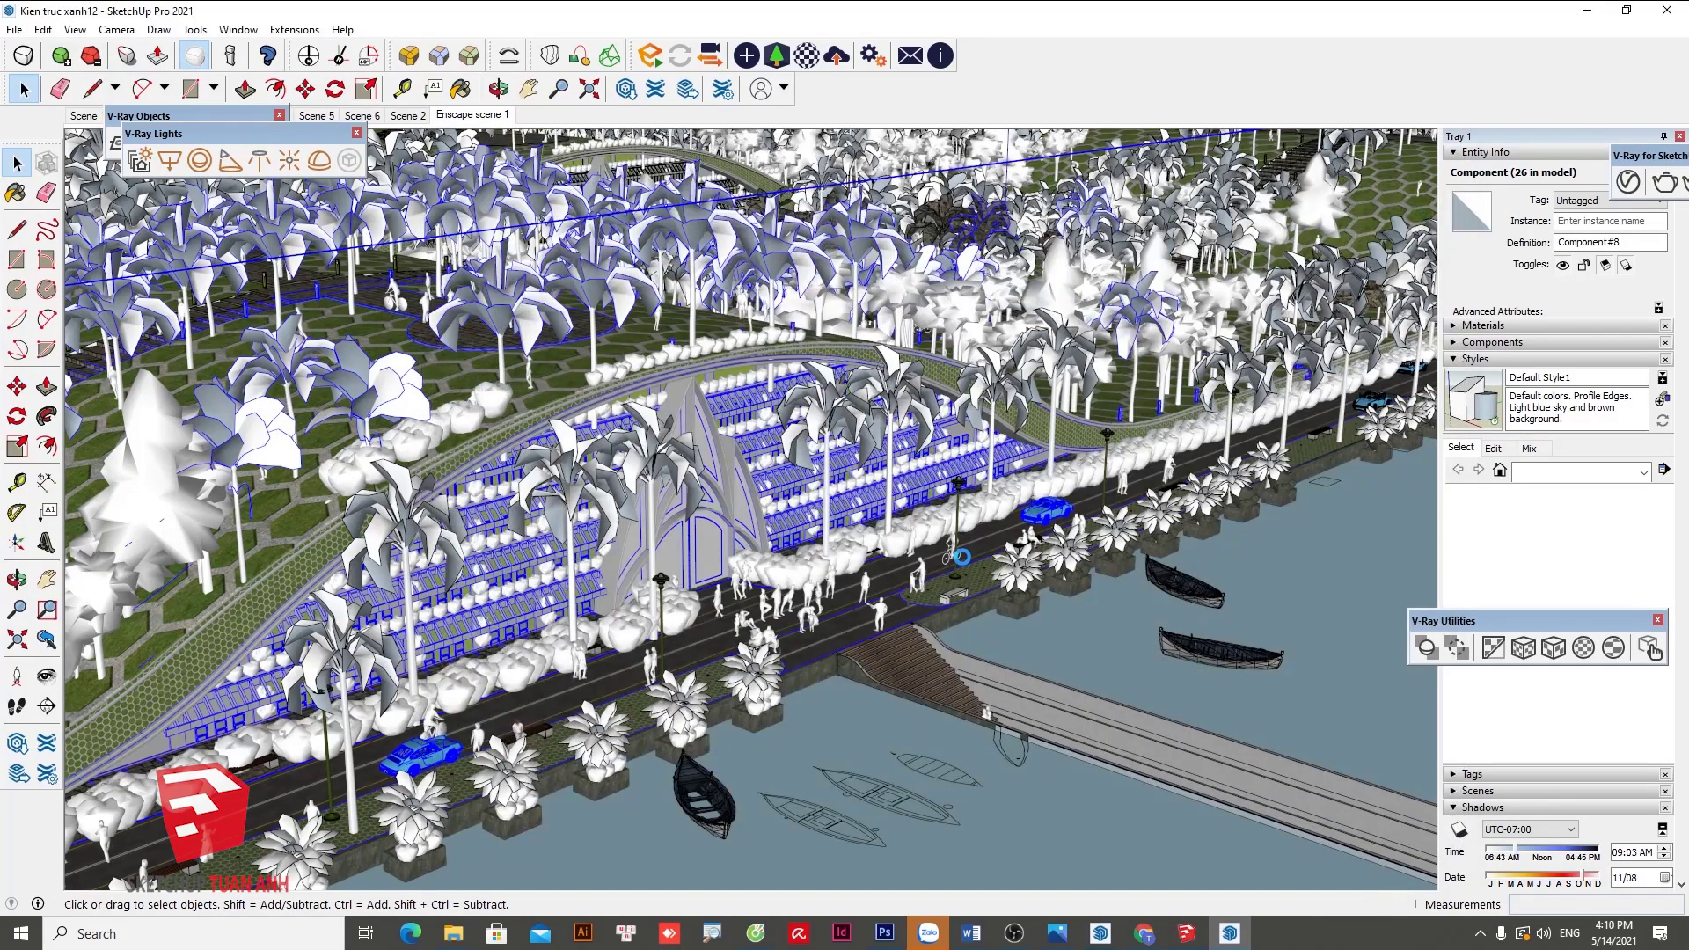
# Check that Kien truc xanh13 is 44.2 MB versus 115 MB for Kien truc xanh12.
pyautogui.moveTo(452, 932)
pyautogui.click(845, 880)
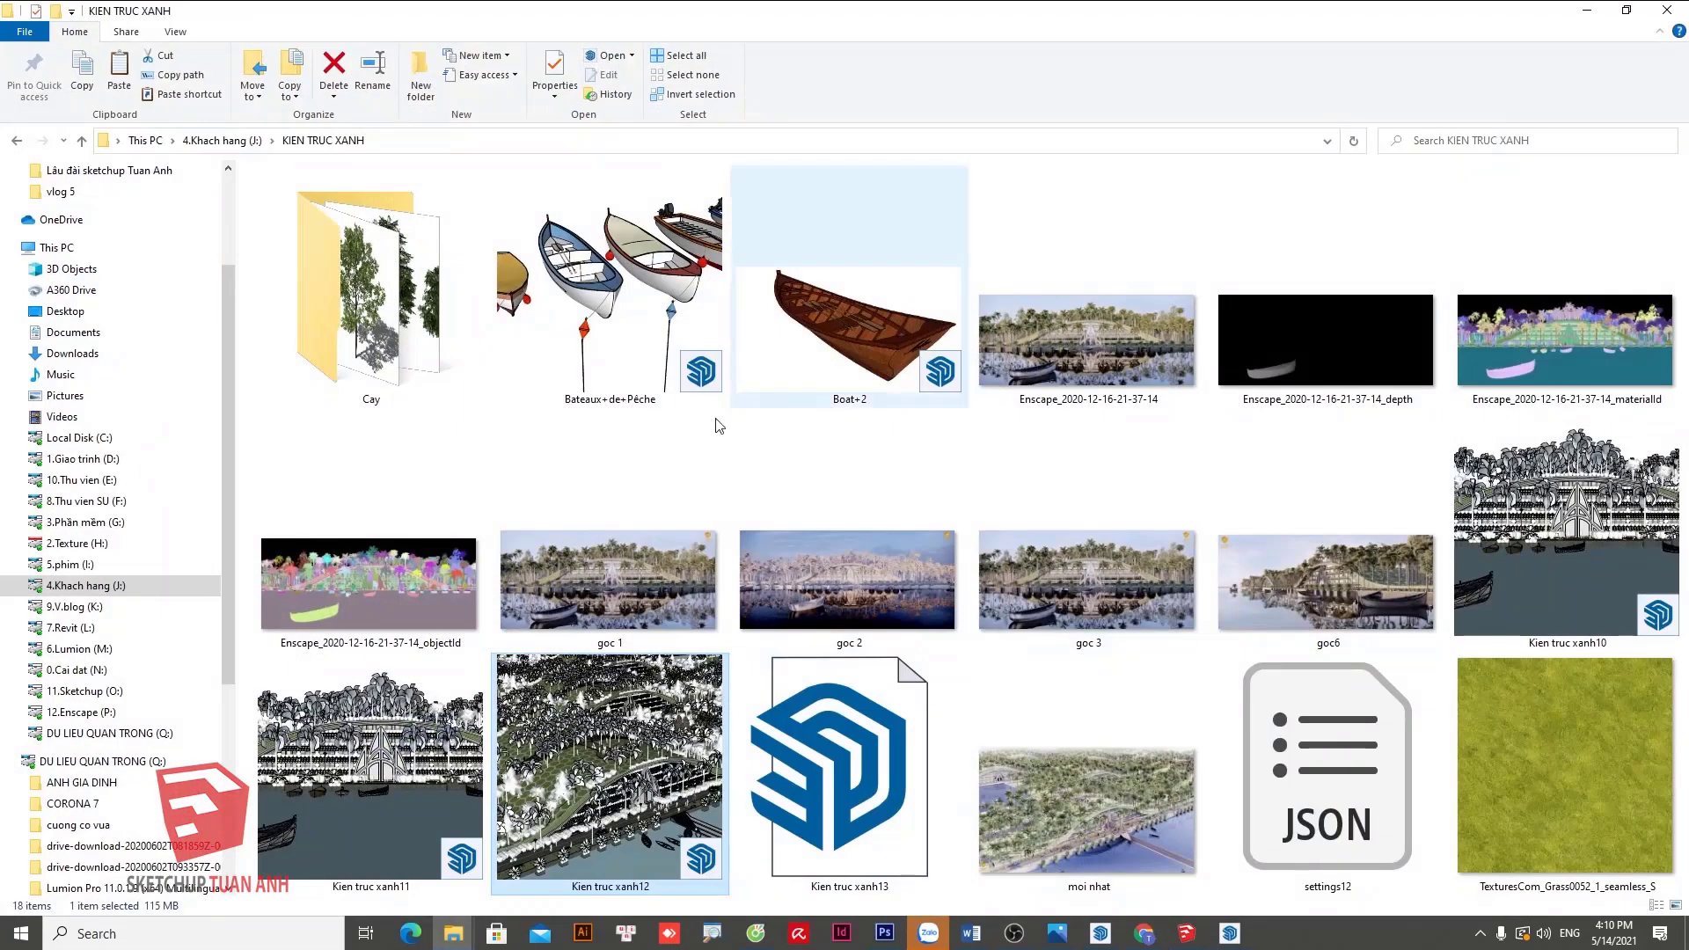
pyautogui.click(865, 755)
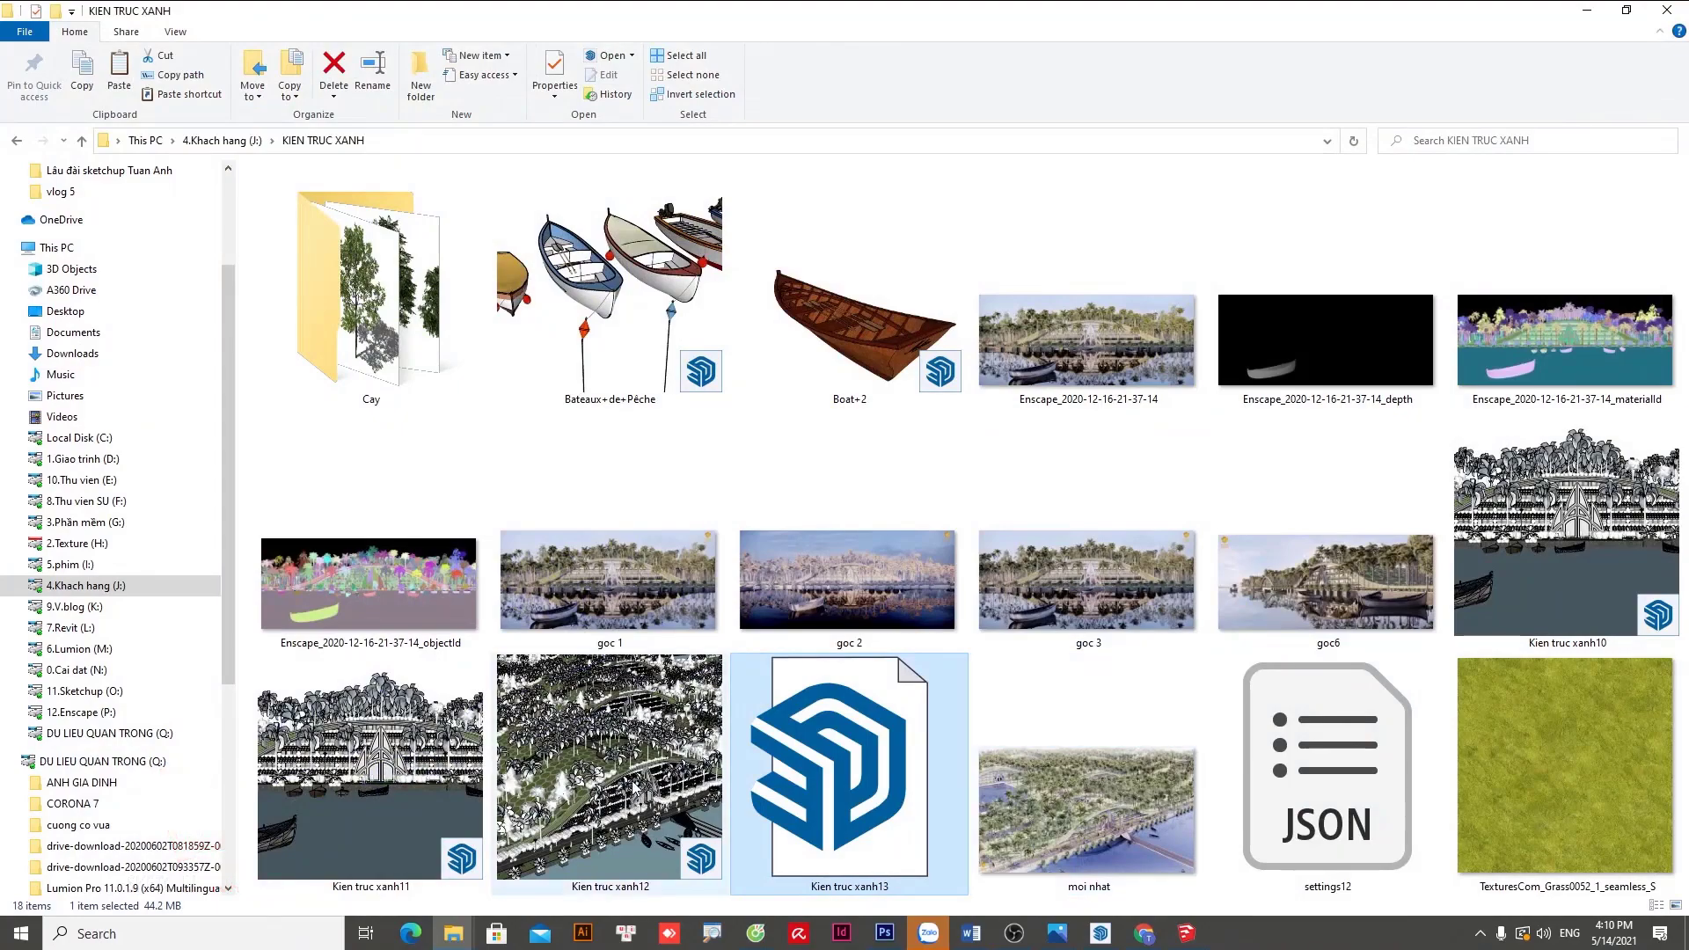
pyautogui.click(634, 786)
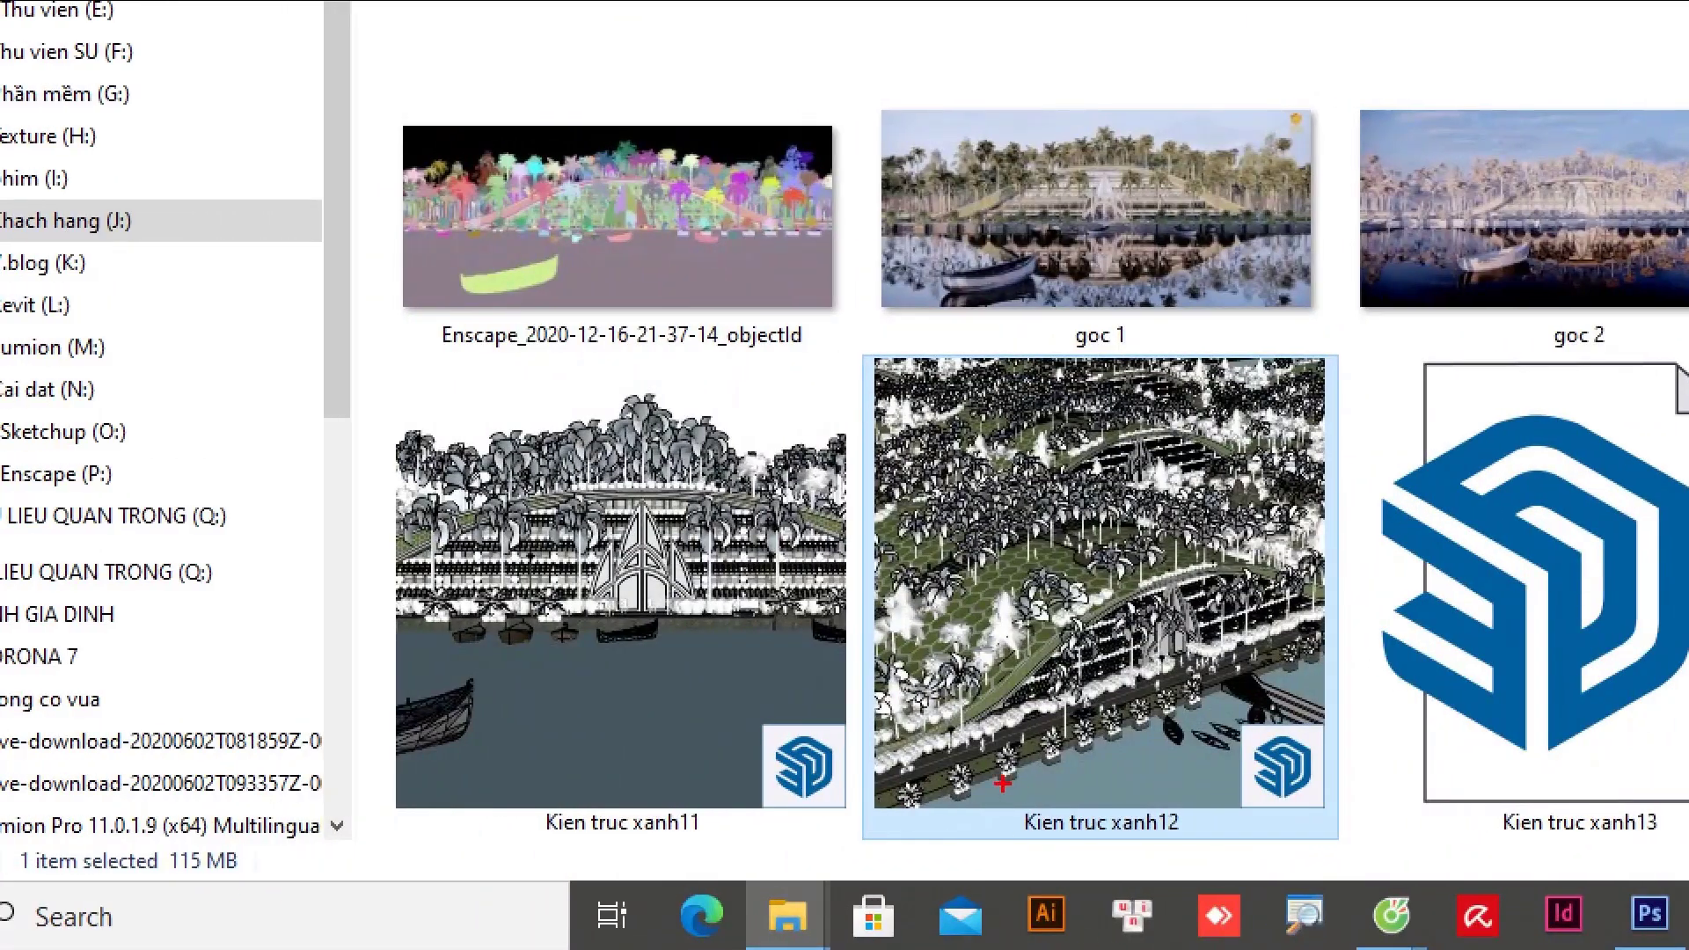
pyautogui.keyDown('ctrl'); pyautogui.moveTo(992, 783); pyautogui.dragTo(1243, 846); pyautogui.keyUp('ctrl')
pyautogui.keyDown('ctrl'); pyautogui.moveTo(141, 841); pyautogui.dragTo(278, 880); pyautogui.keyUp('ctrl')
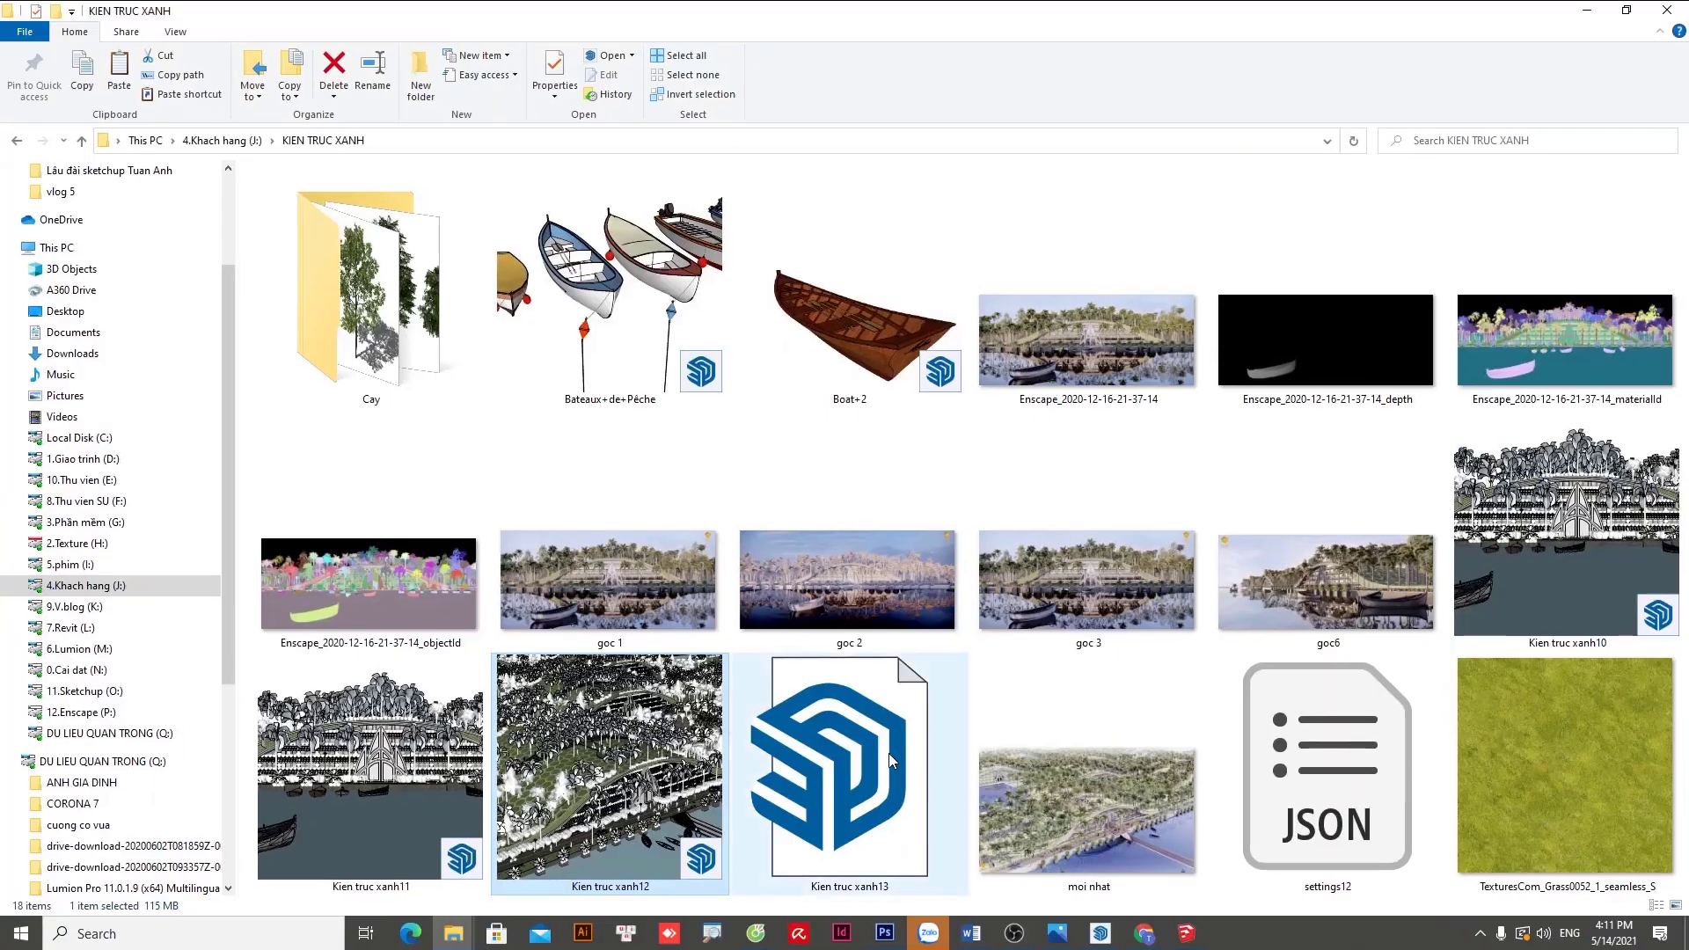
pyautogui.click(889, 753)
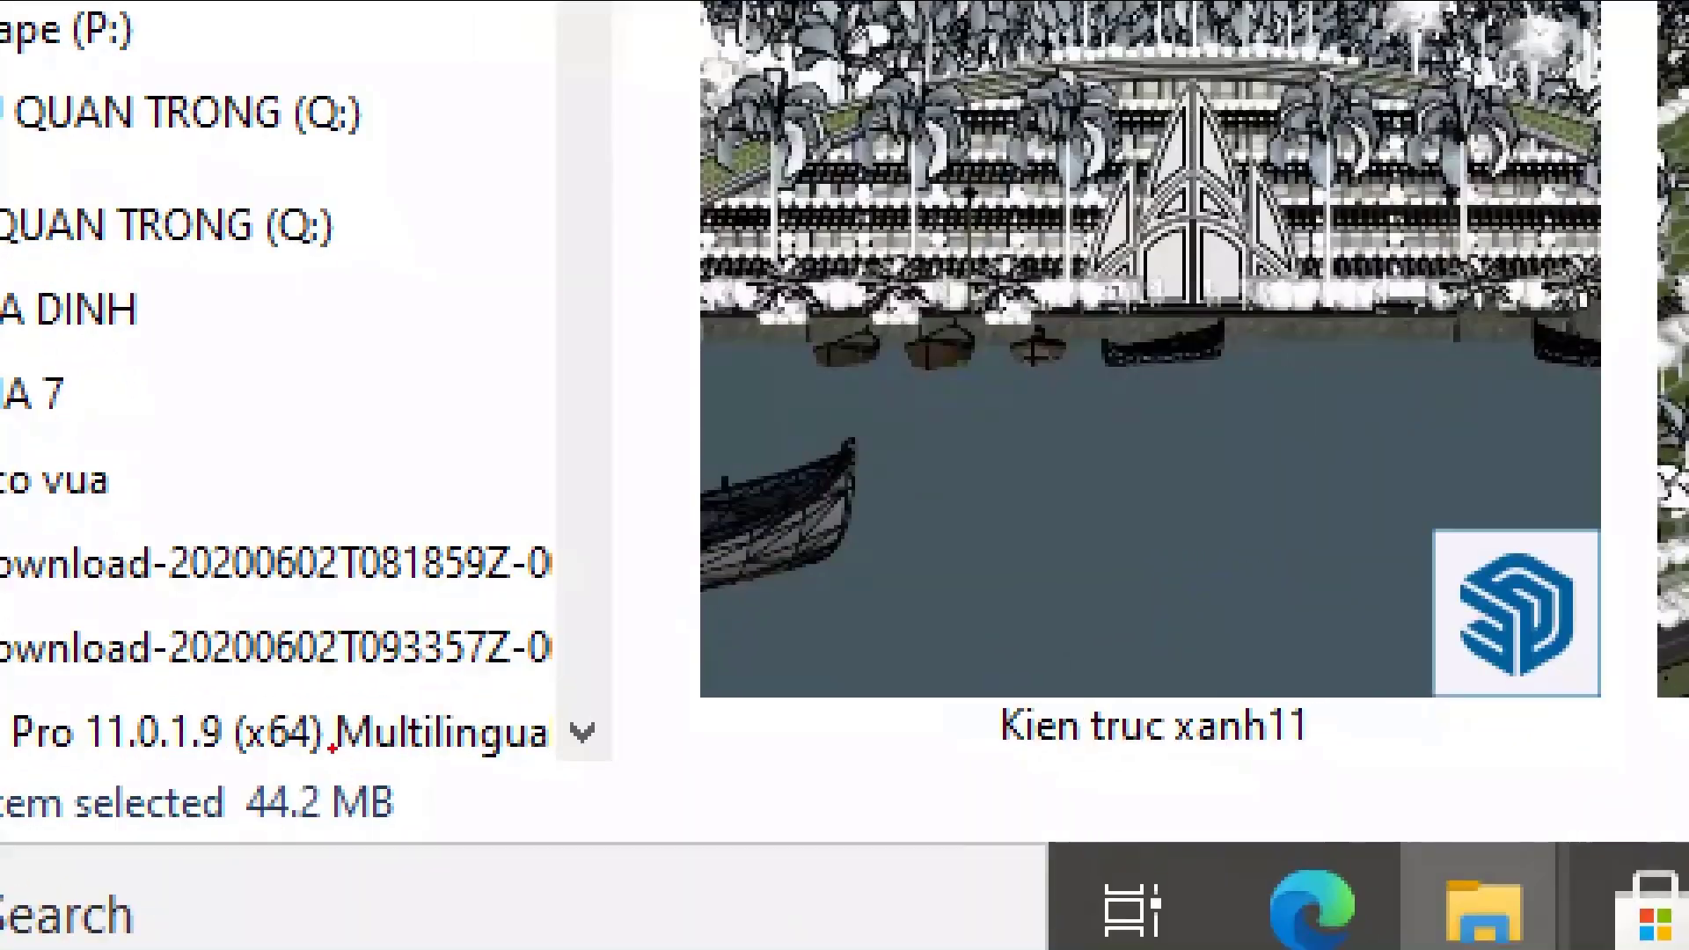
pyautogui.keyDown('ctrl'); pyautogui.moveTo(127, 892); pyautogui.dragTo(156, 902); pyautogui.keyUp('ctrl')
pyautogui.keyDown('ctrl'); pyautogui.moveTo(301, 779); pyautogui.dragTo(543, 838); pyautogui.keyUp('ctrl')
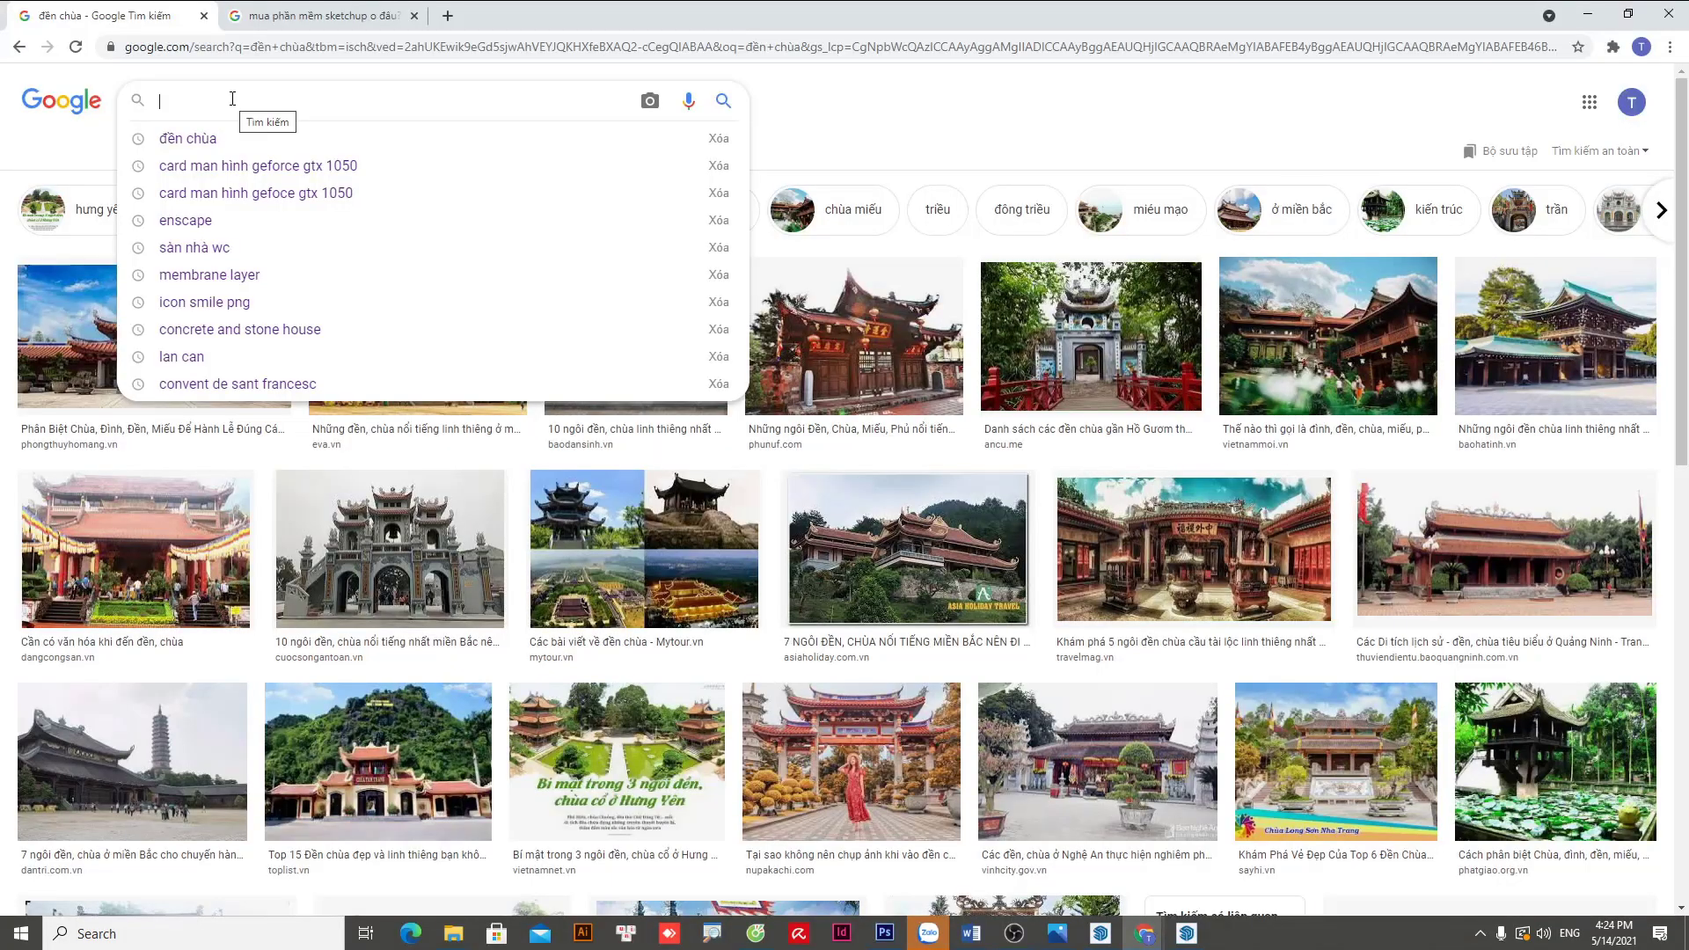
# Search Google Images for 'đền chùa' and scroll through the results.
pyautogui.write('đề')
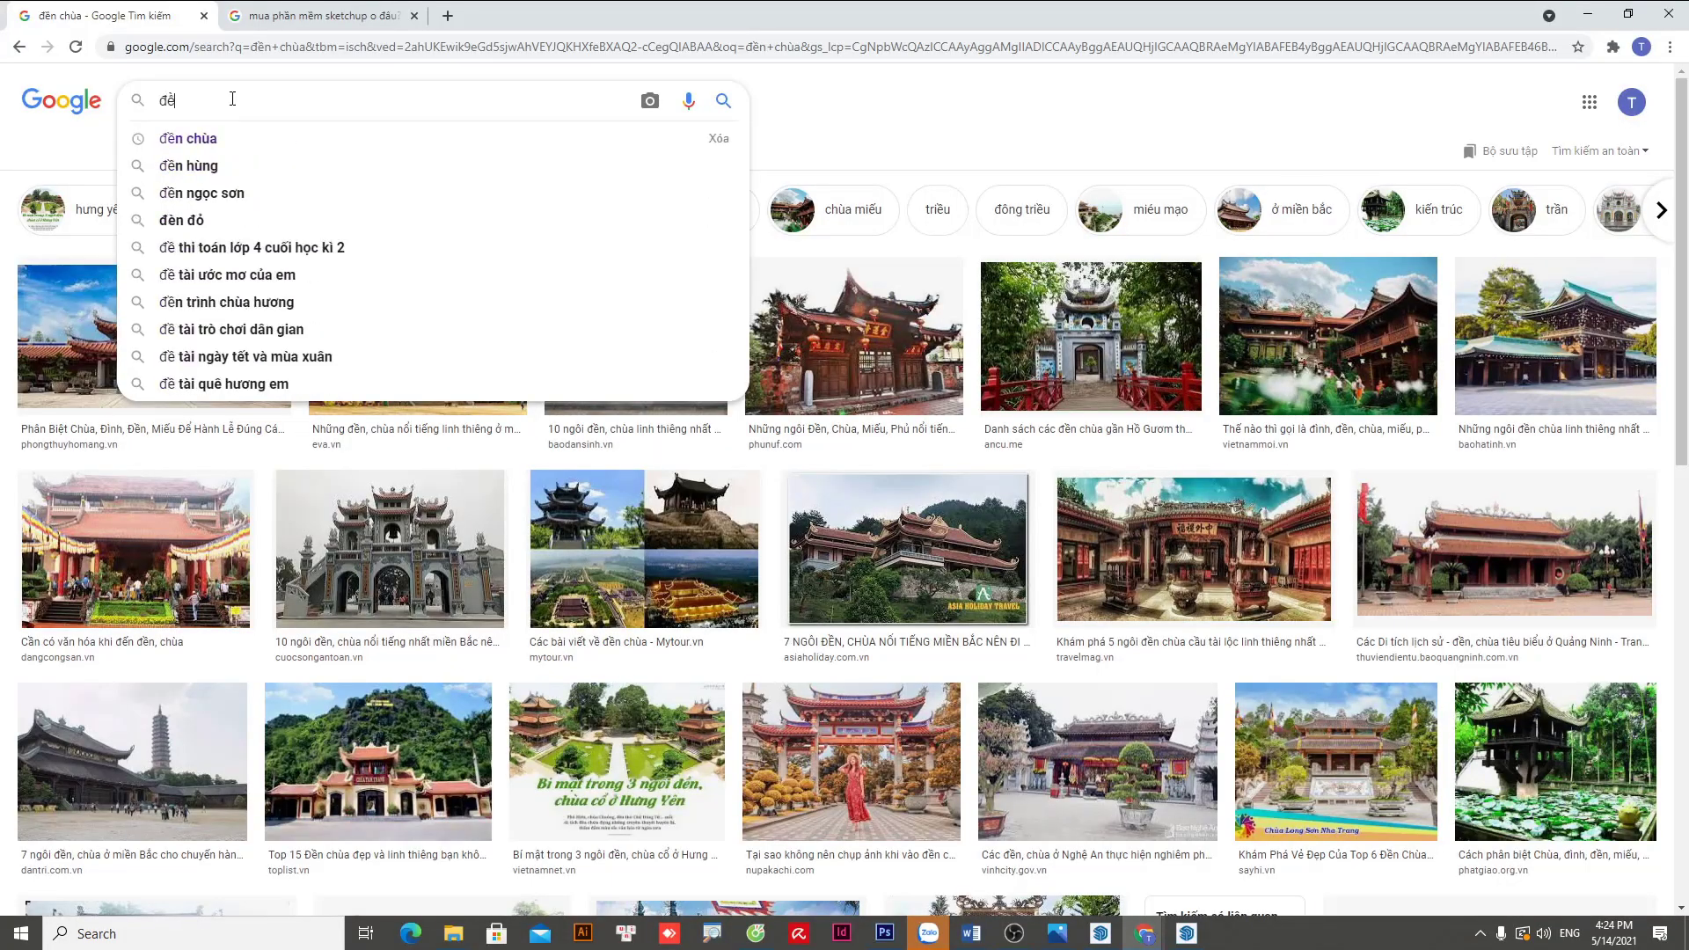
pyautogui.write('n chuaf')
pyautogui.press('Return')
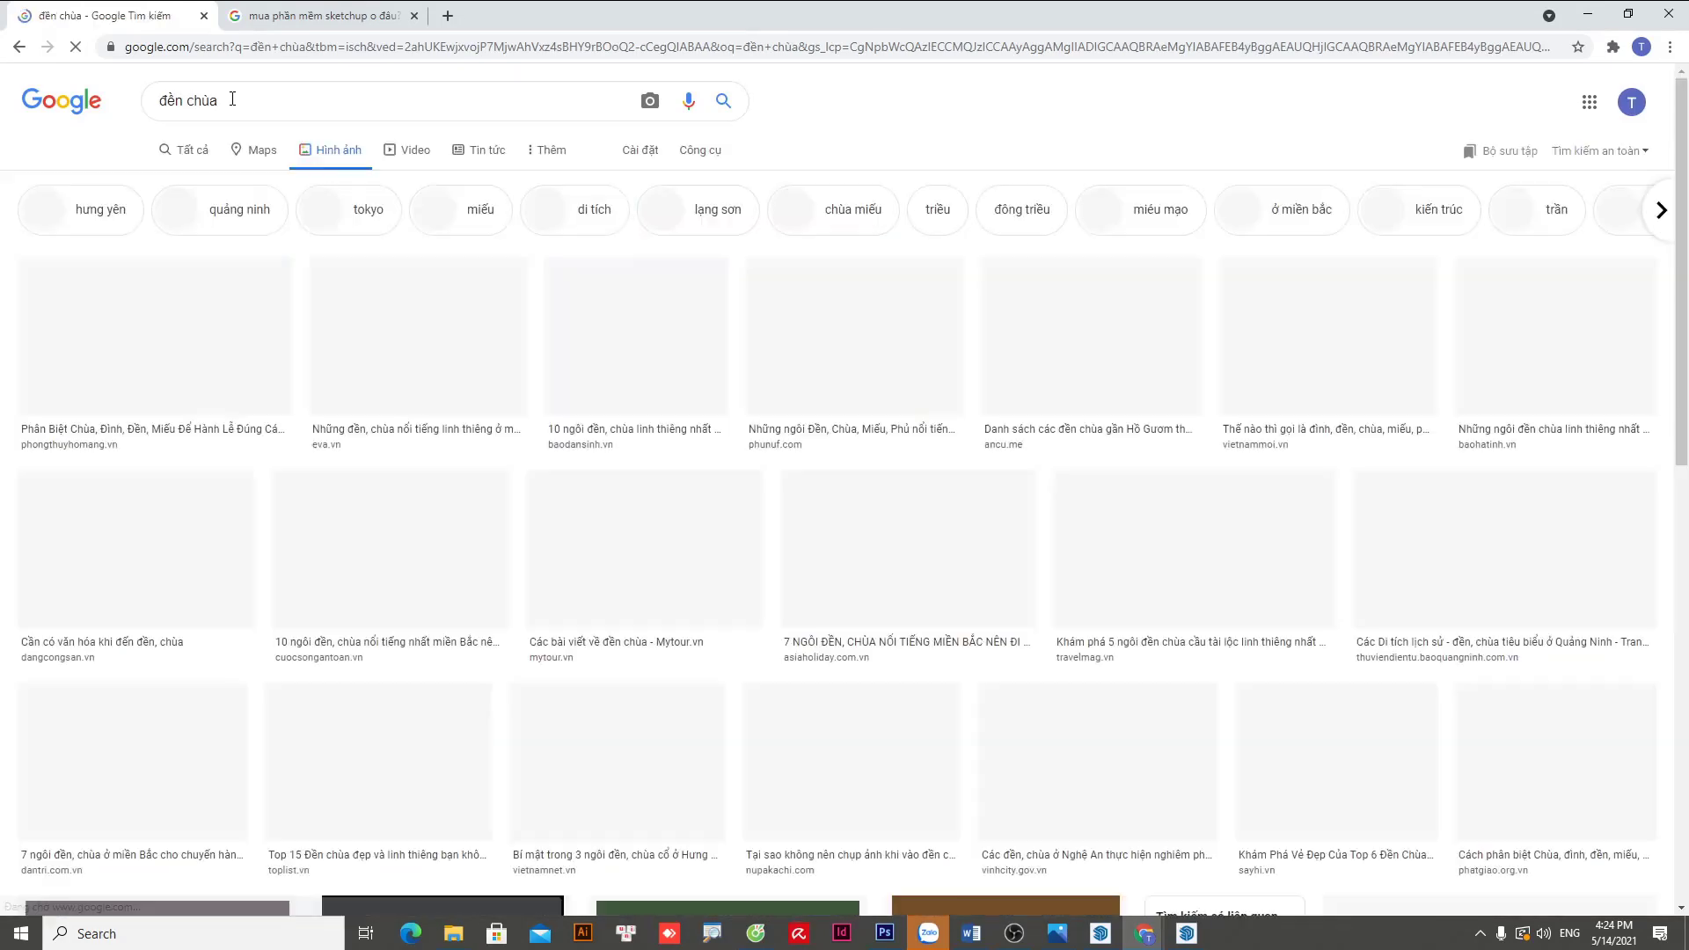
pyautogui.scroll(-3, 844, 492)
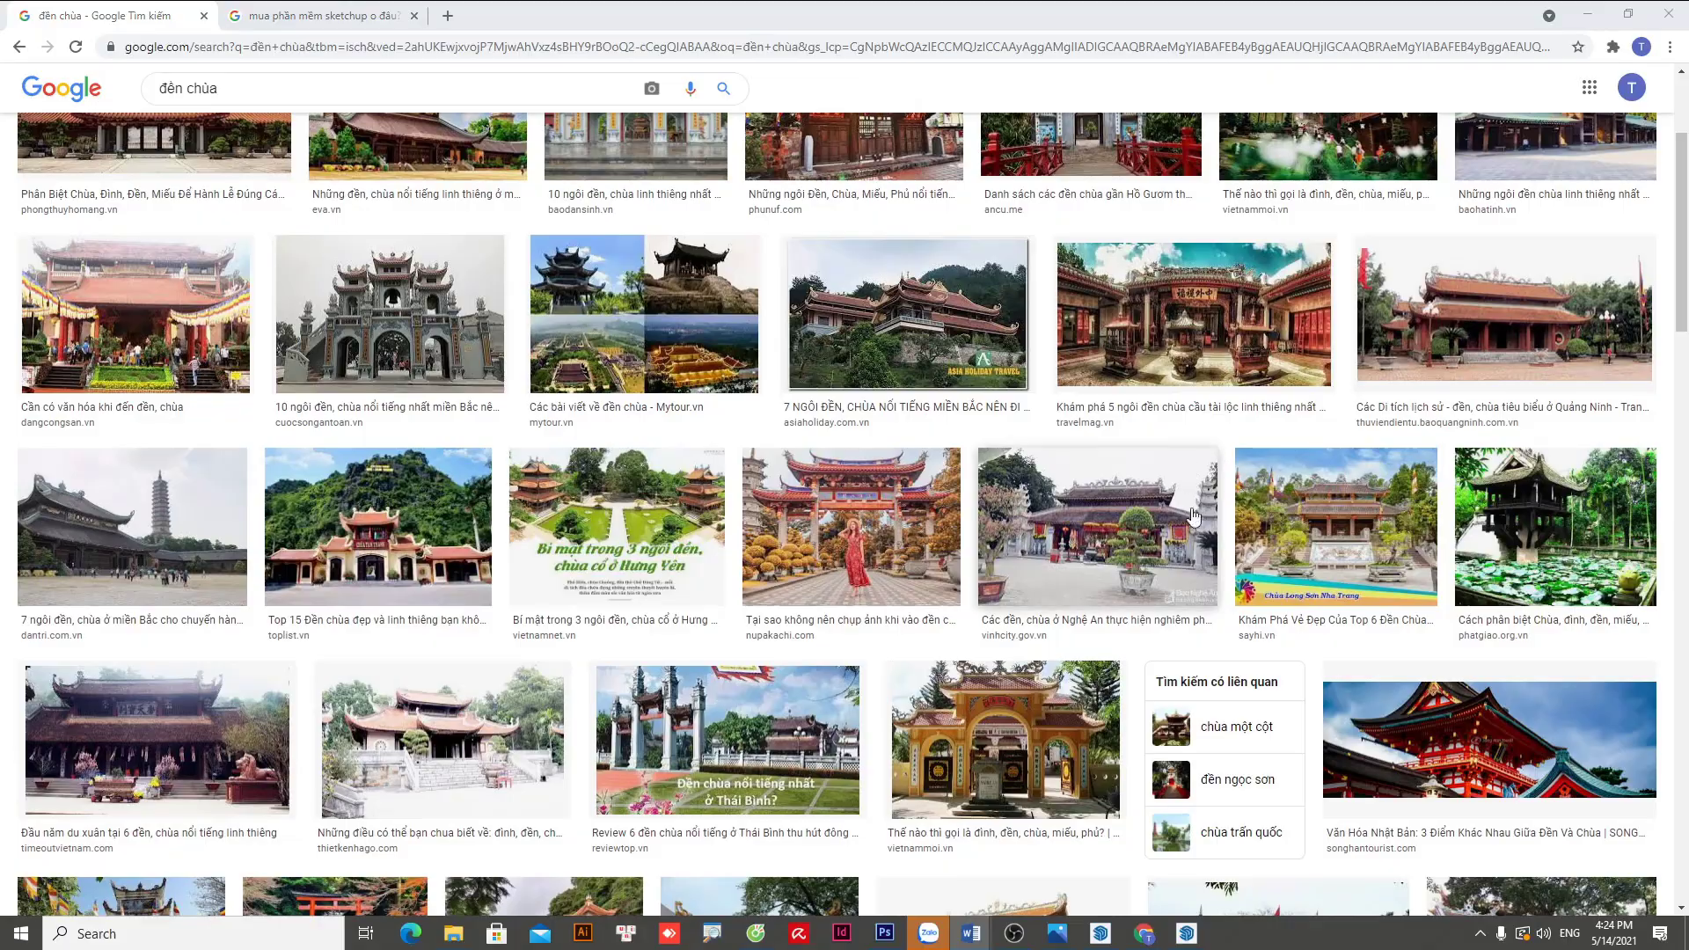
pyautogui.scroll(-10, 1025, 609)
pyautogui.scroll(-8, 1025, 609)
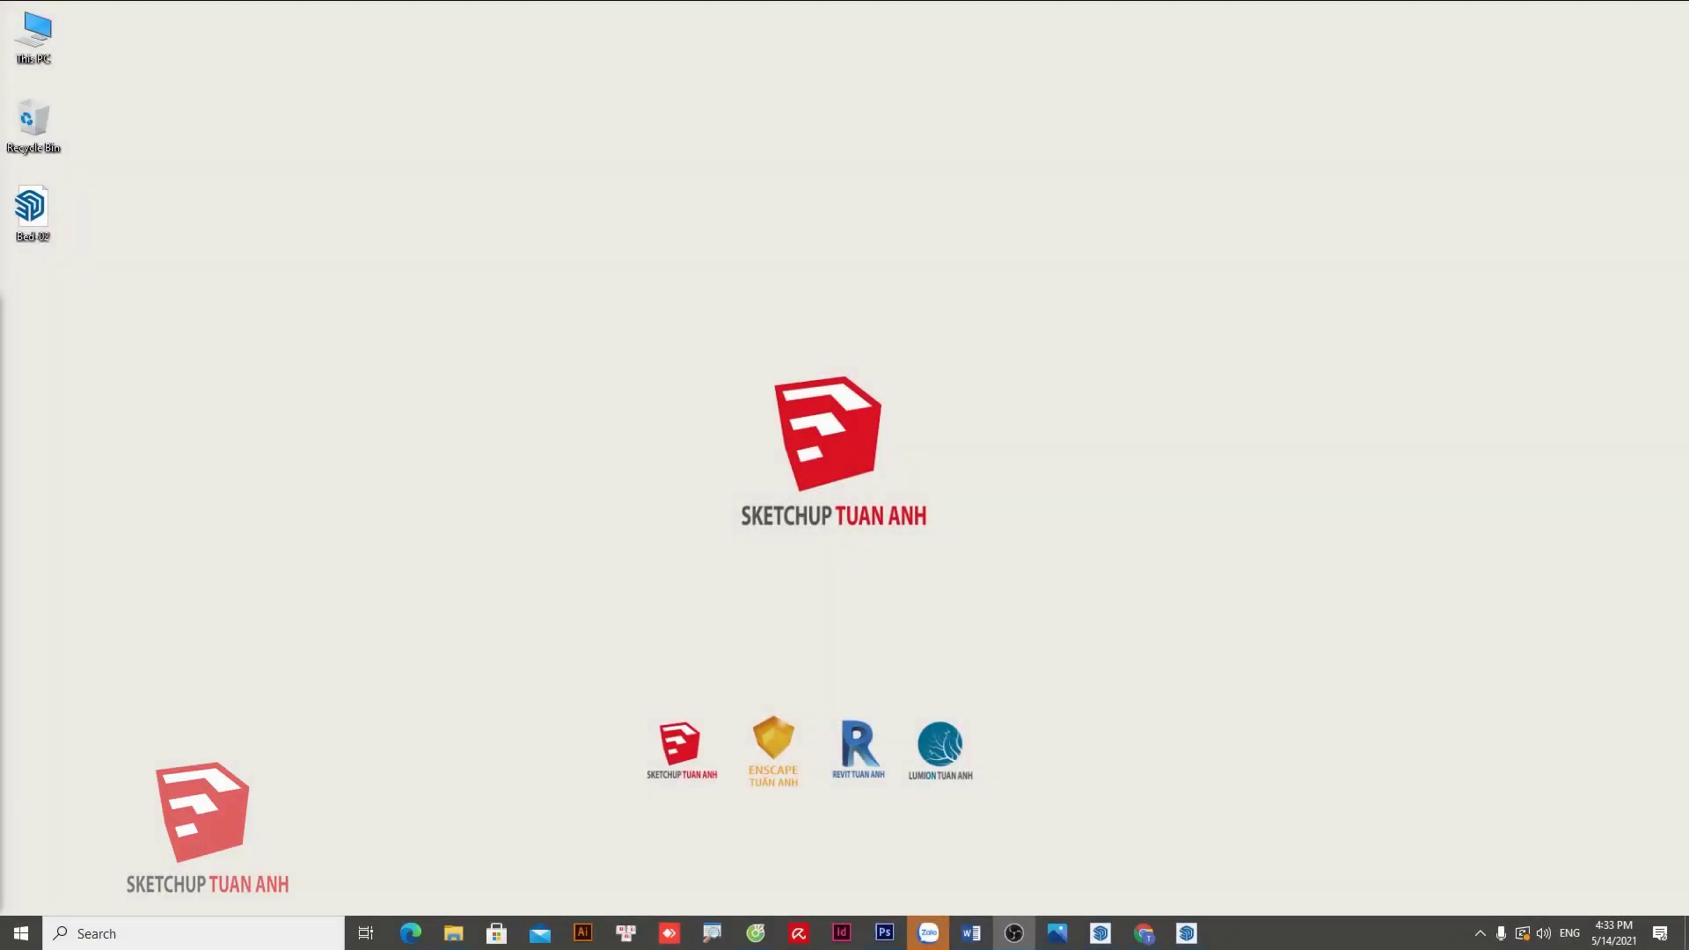
# Bring up the bedroom model, close its right-side tray, and select the elephant statue.
pyautogui.click(1185, 936)
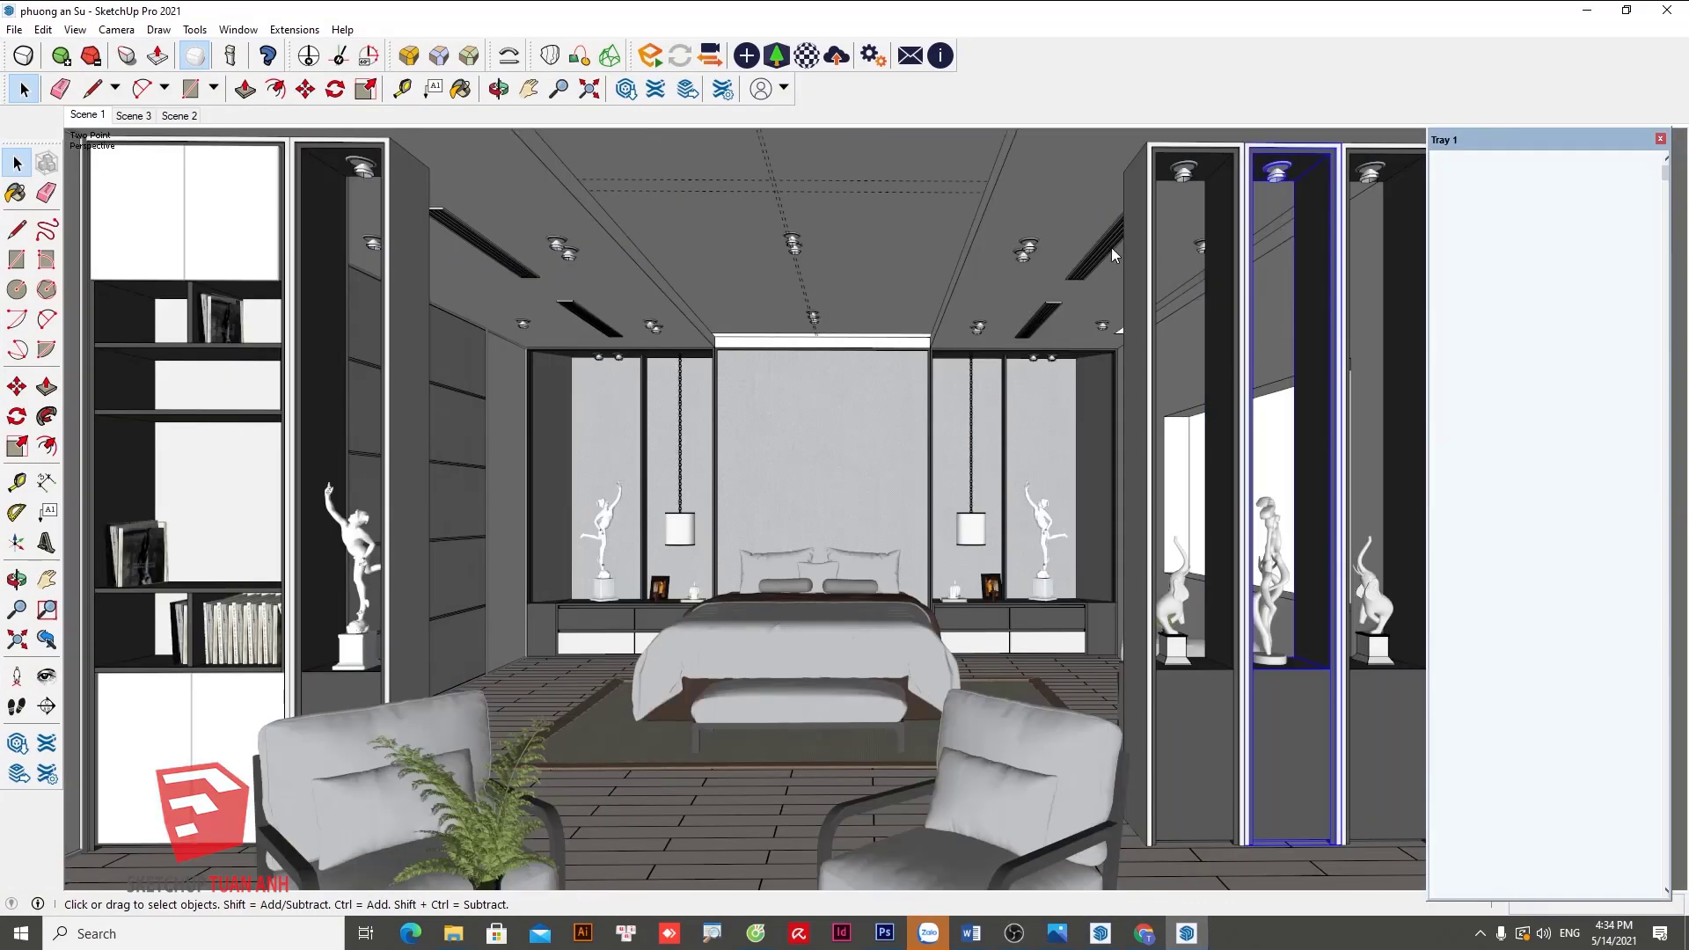
pyautogui.moveTo(1541, 144); pyautogui.dragTo(1108, 250)
pyautogui.click(1244, 243)
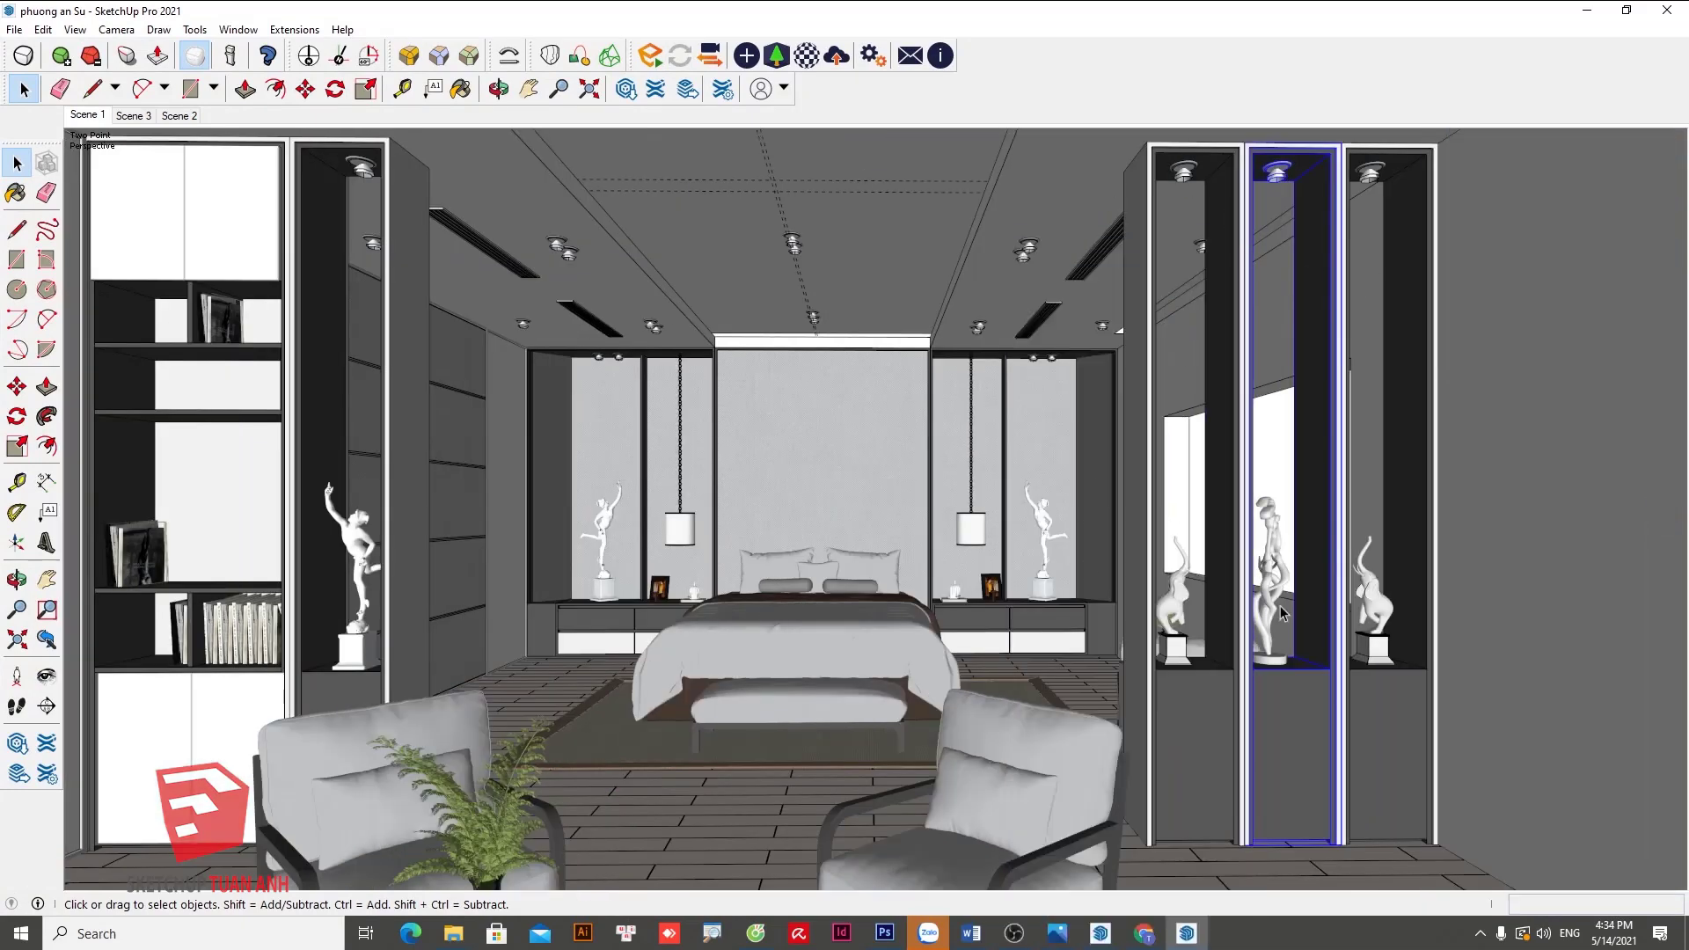
pyautogui.click(1378, 666)
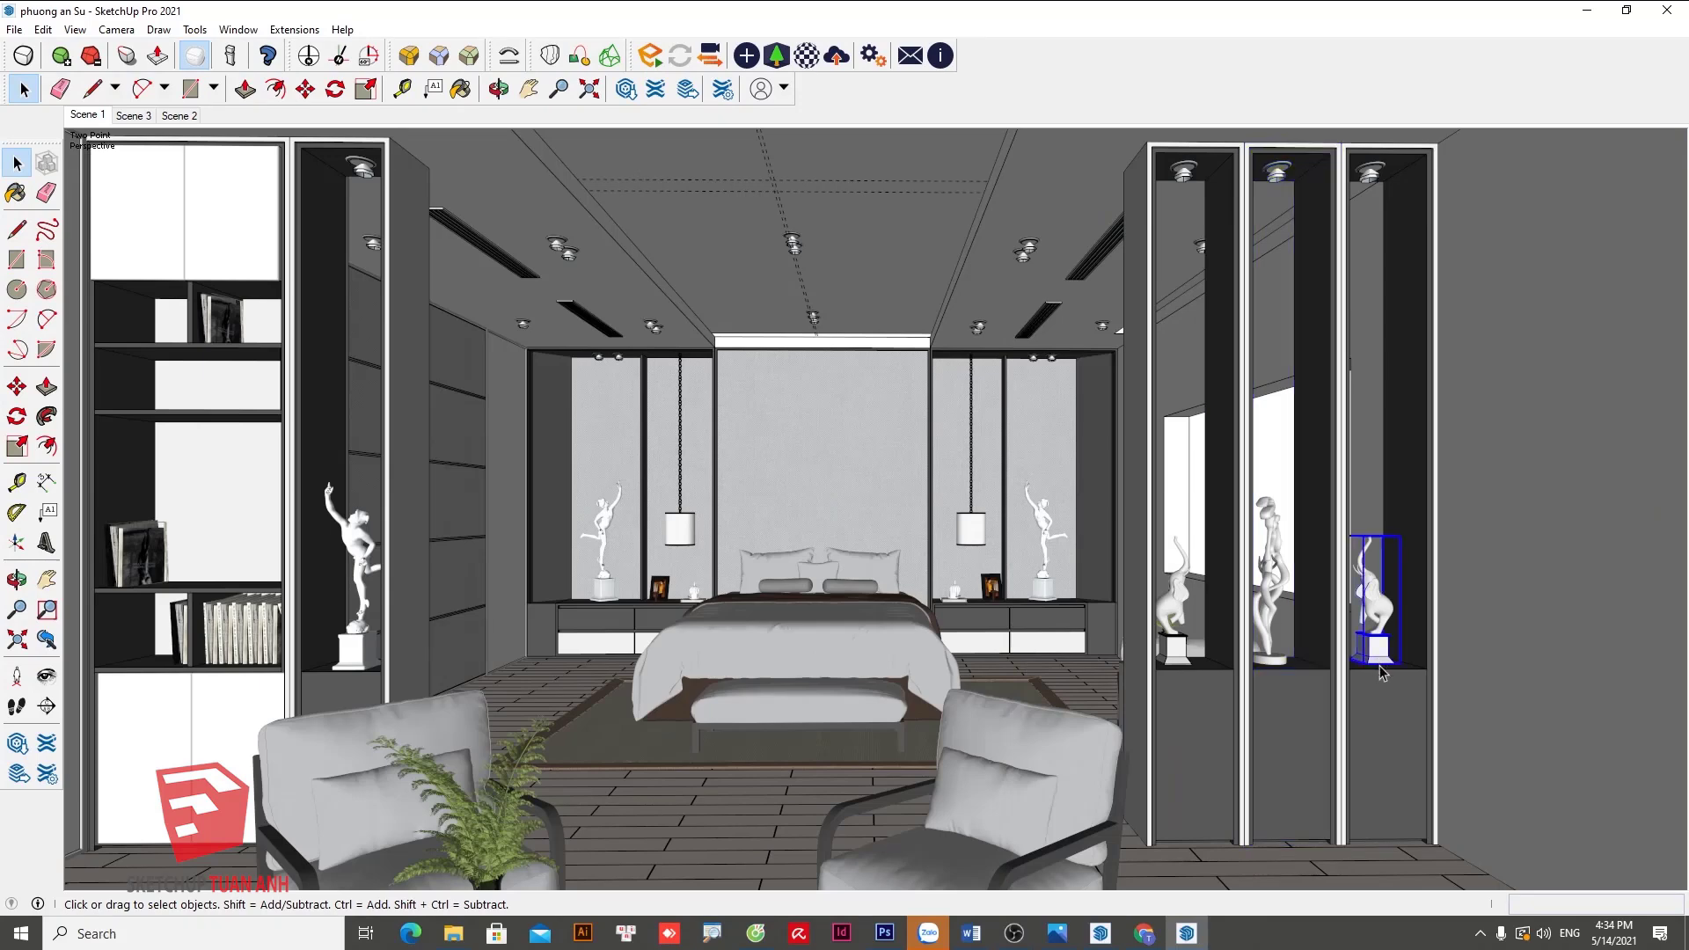
pyautogui.click(46, 675)
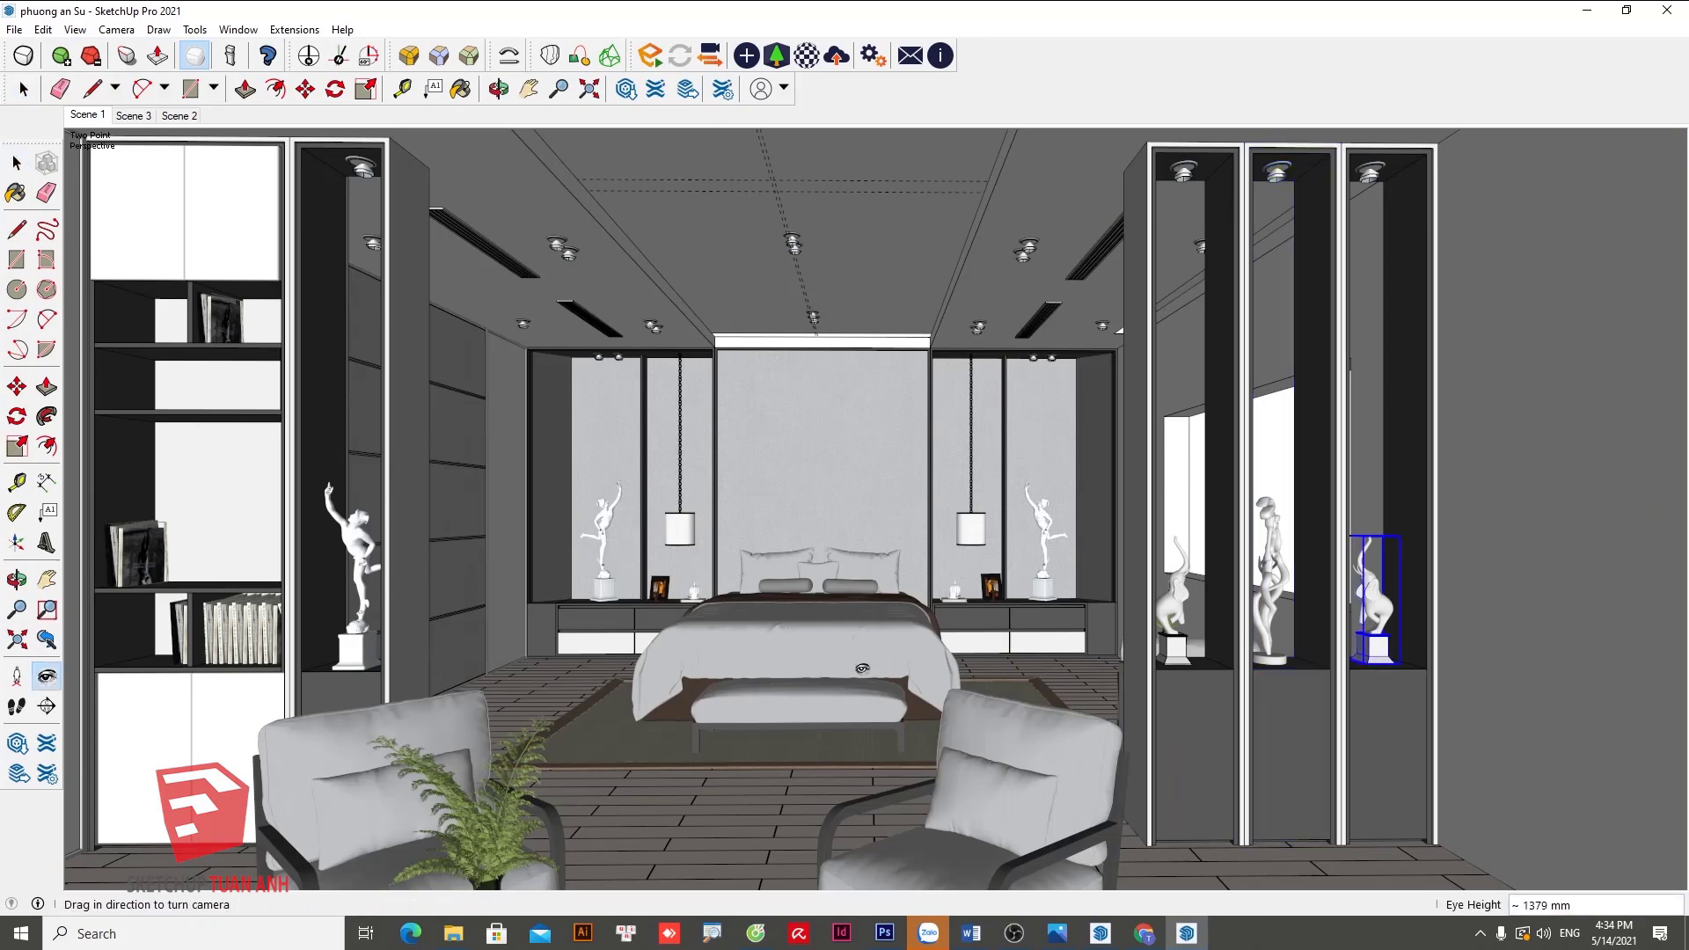
pyautogui.click(240, 32)
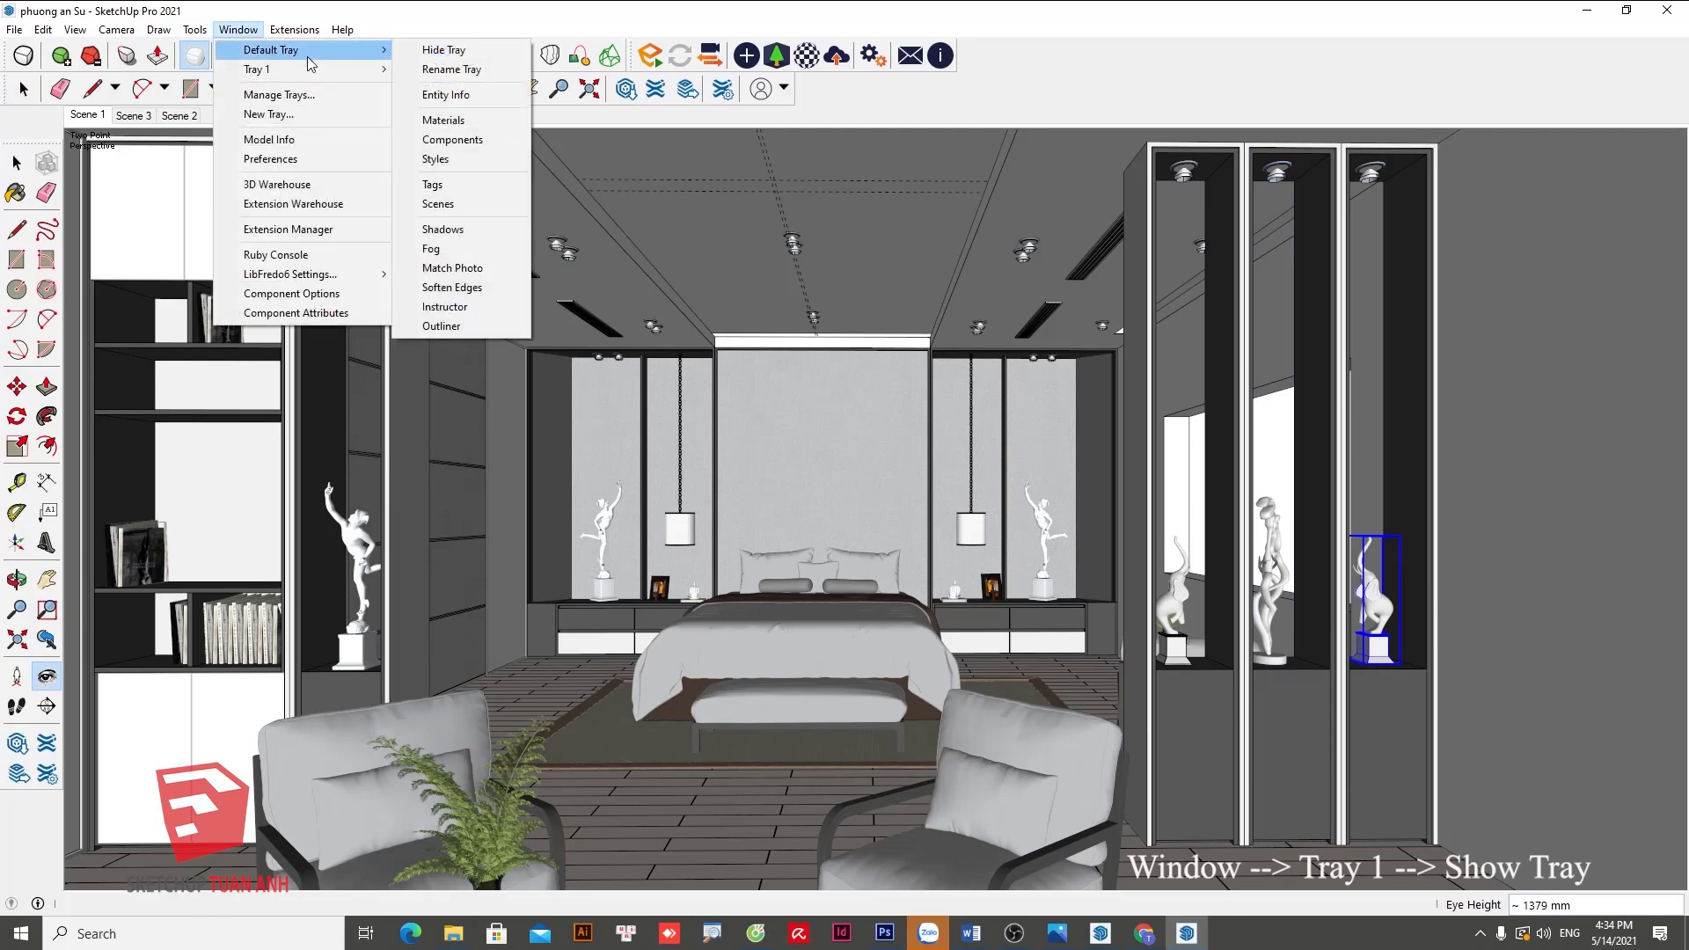
pyautogui.moveTo(303, 69)
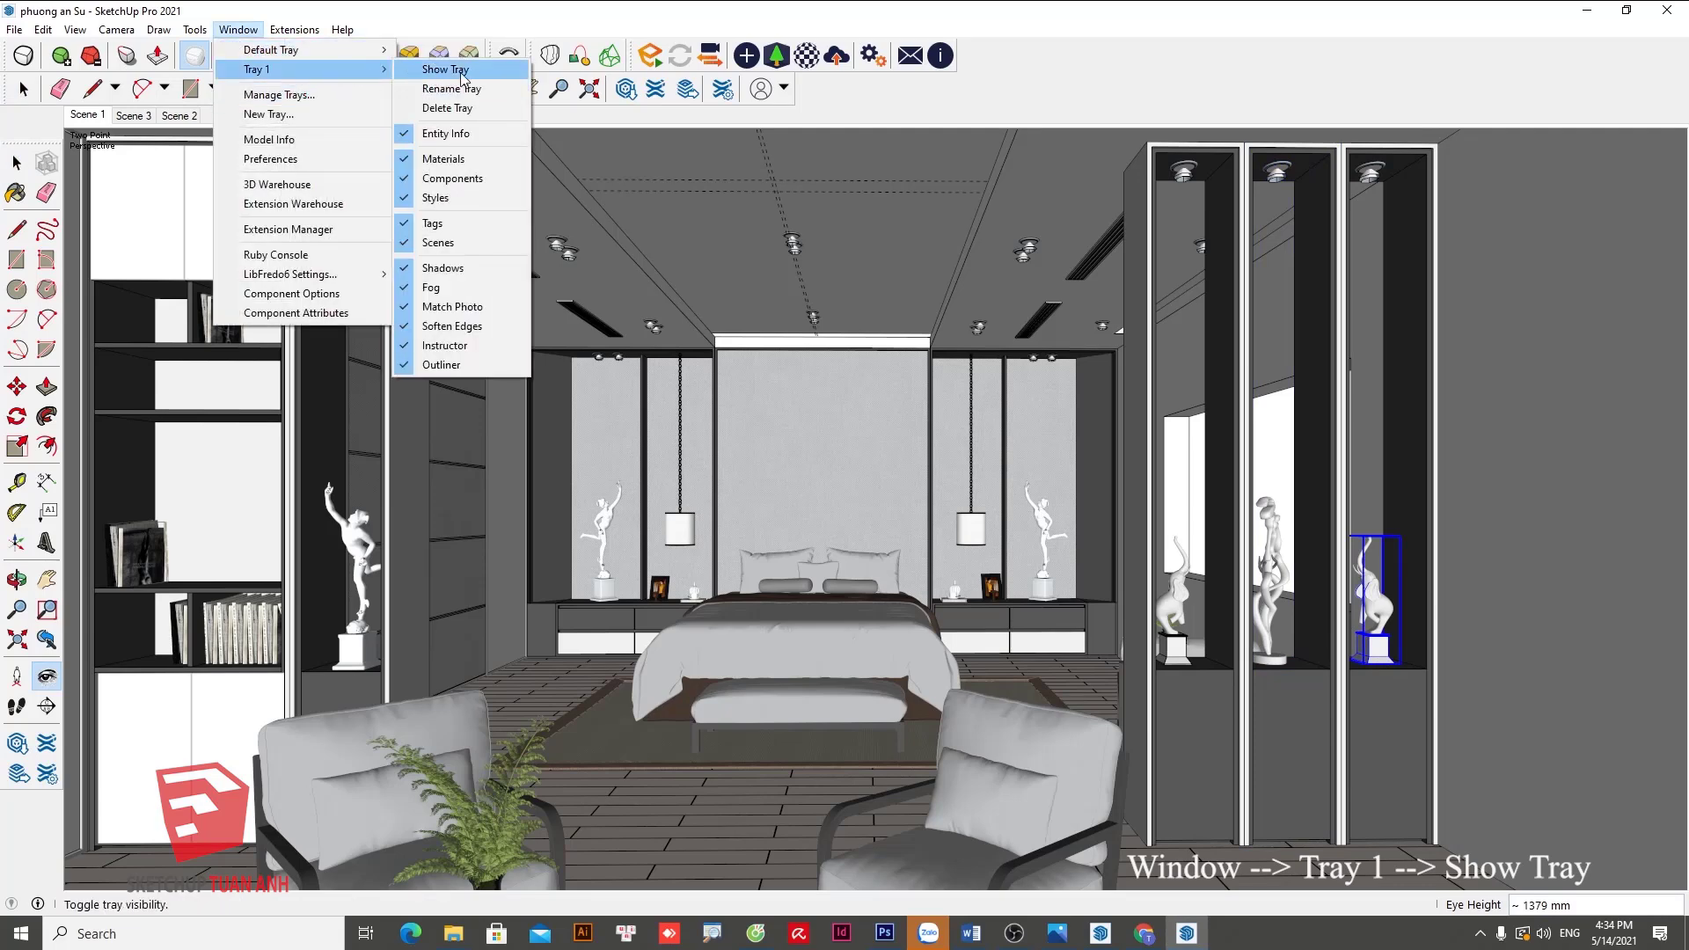
# Show Tray 1 again and dock it against the right edge of the window.
pyautogui.click(462, 72)
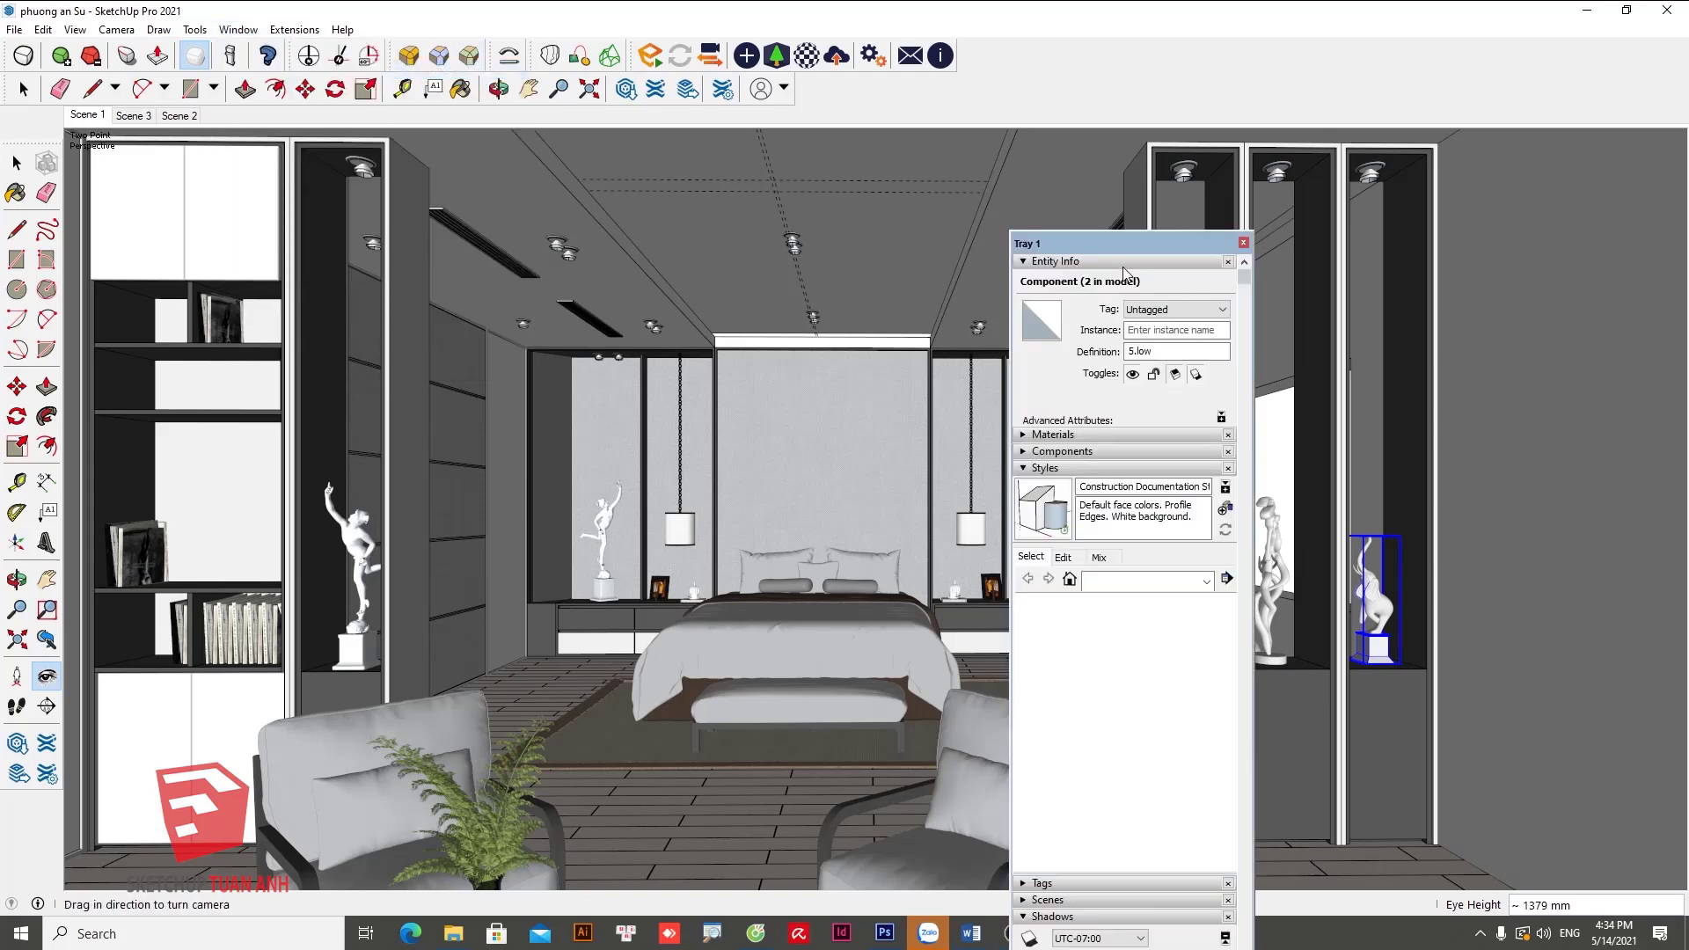
pyautogui.moveTo(1141, 250); pyautogui.dragTo(1200, 229)
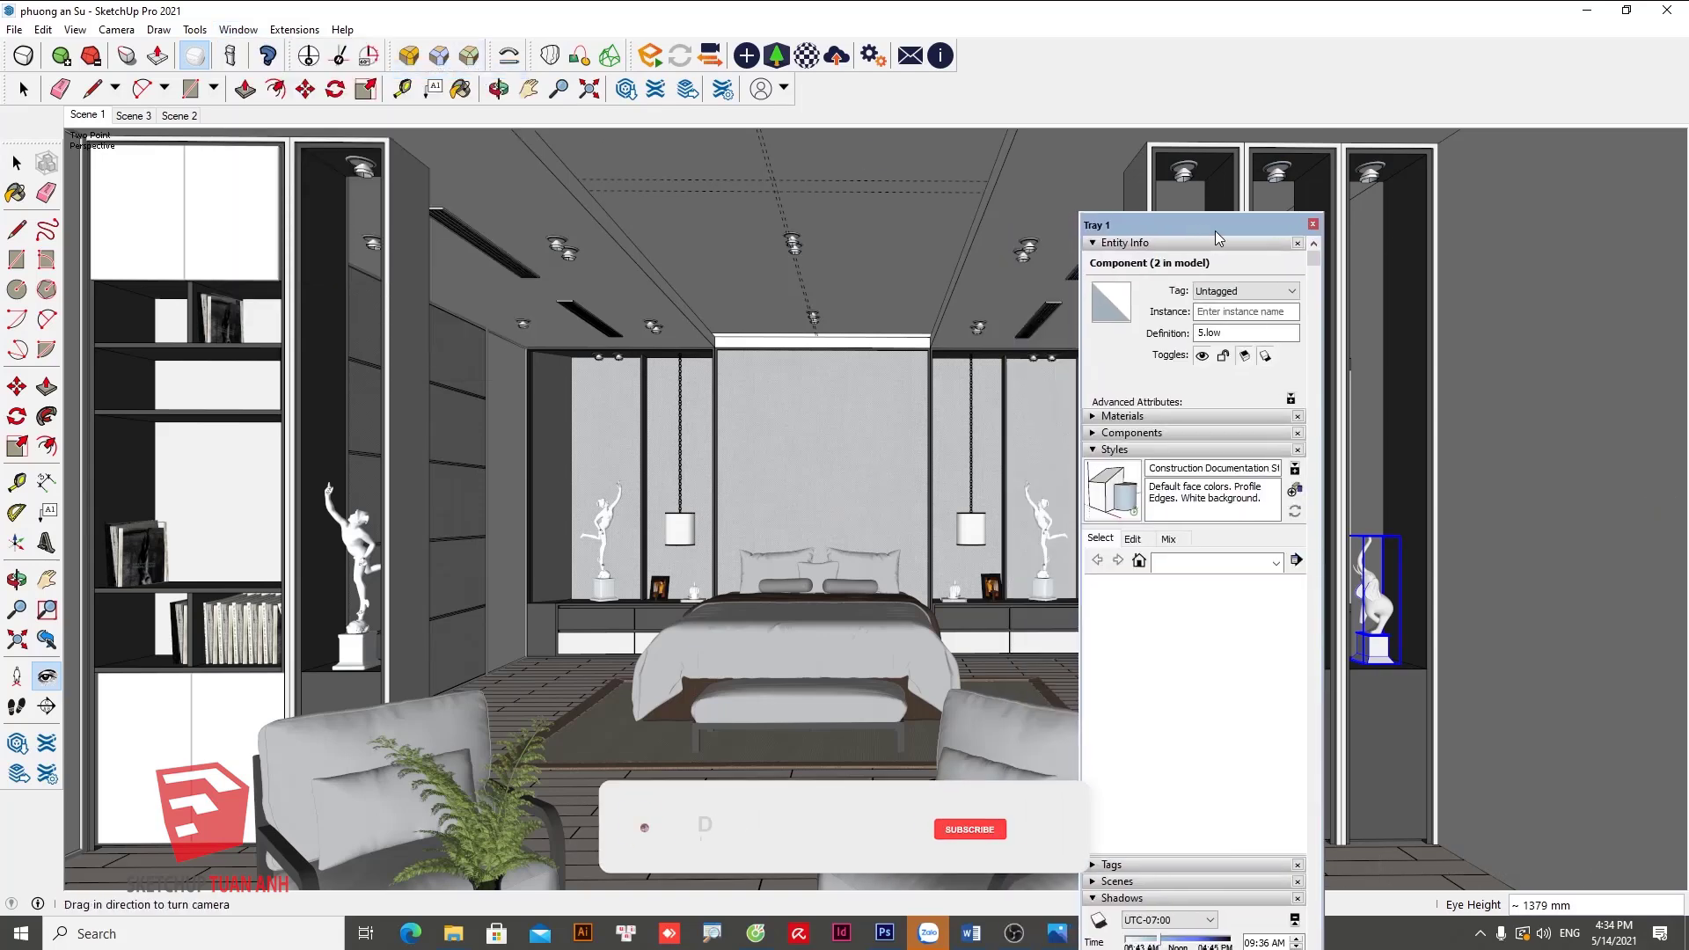
pyautogui.doubleClick(1216, 231)
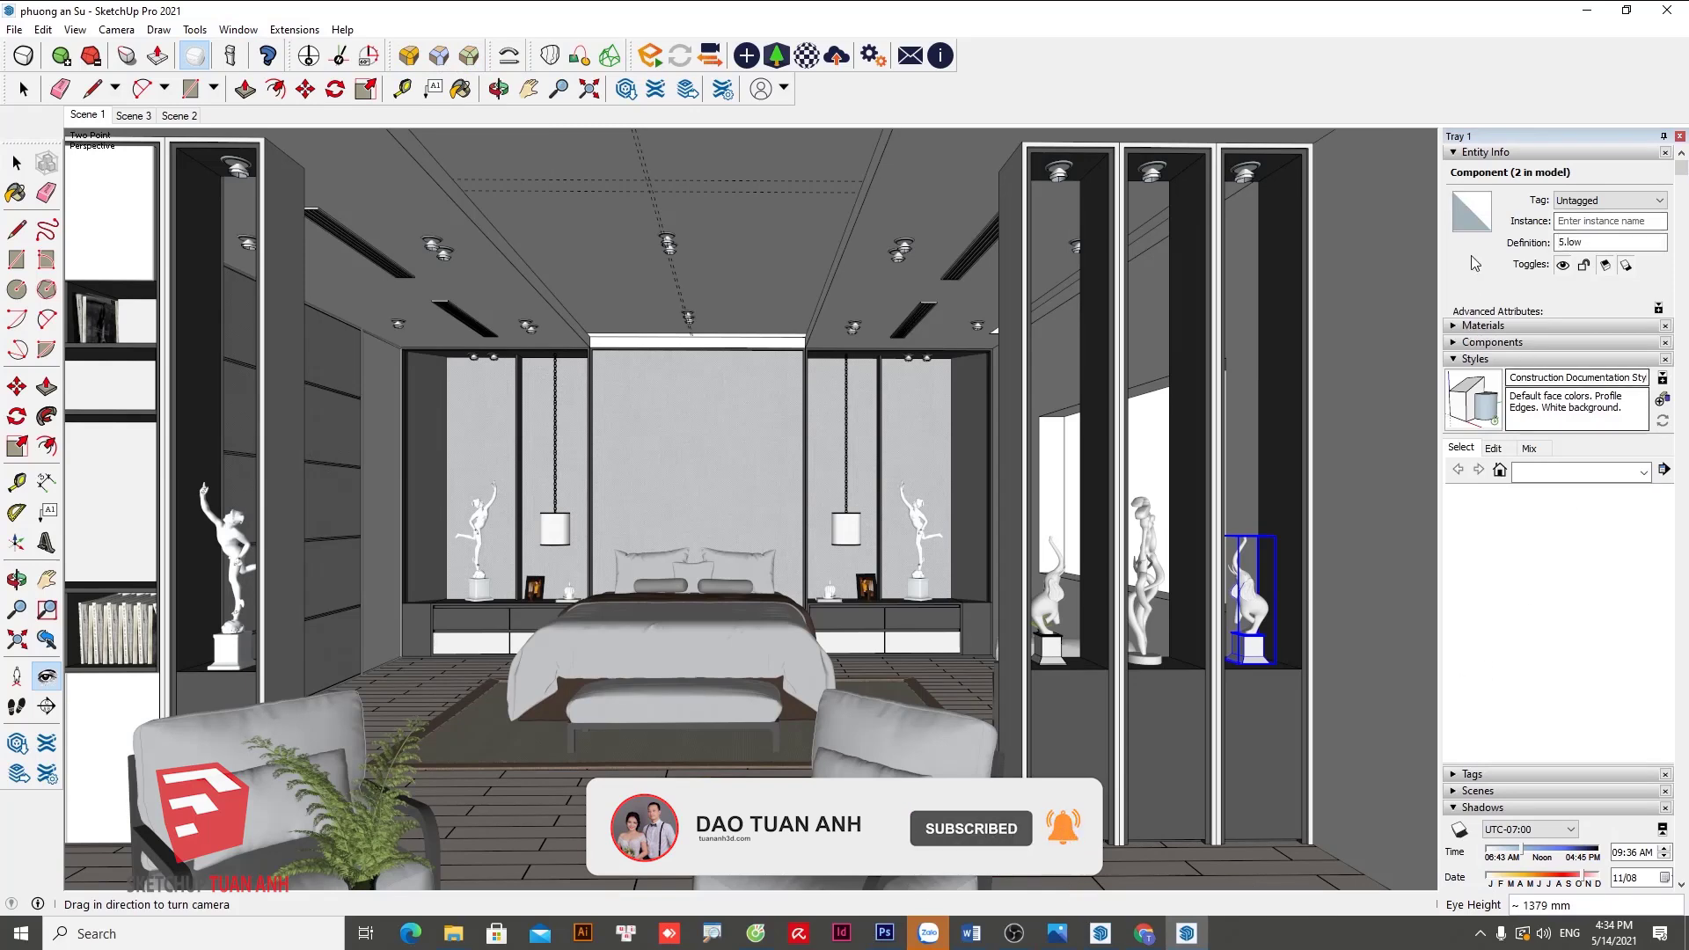
pyautogui.click(1680, 136)
# Drop the Fog panel, re-show the tray, and collapse Entity Info and Styles.
pyautogui.click(239, 29)
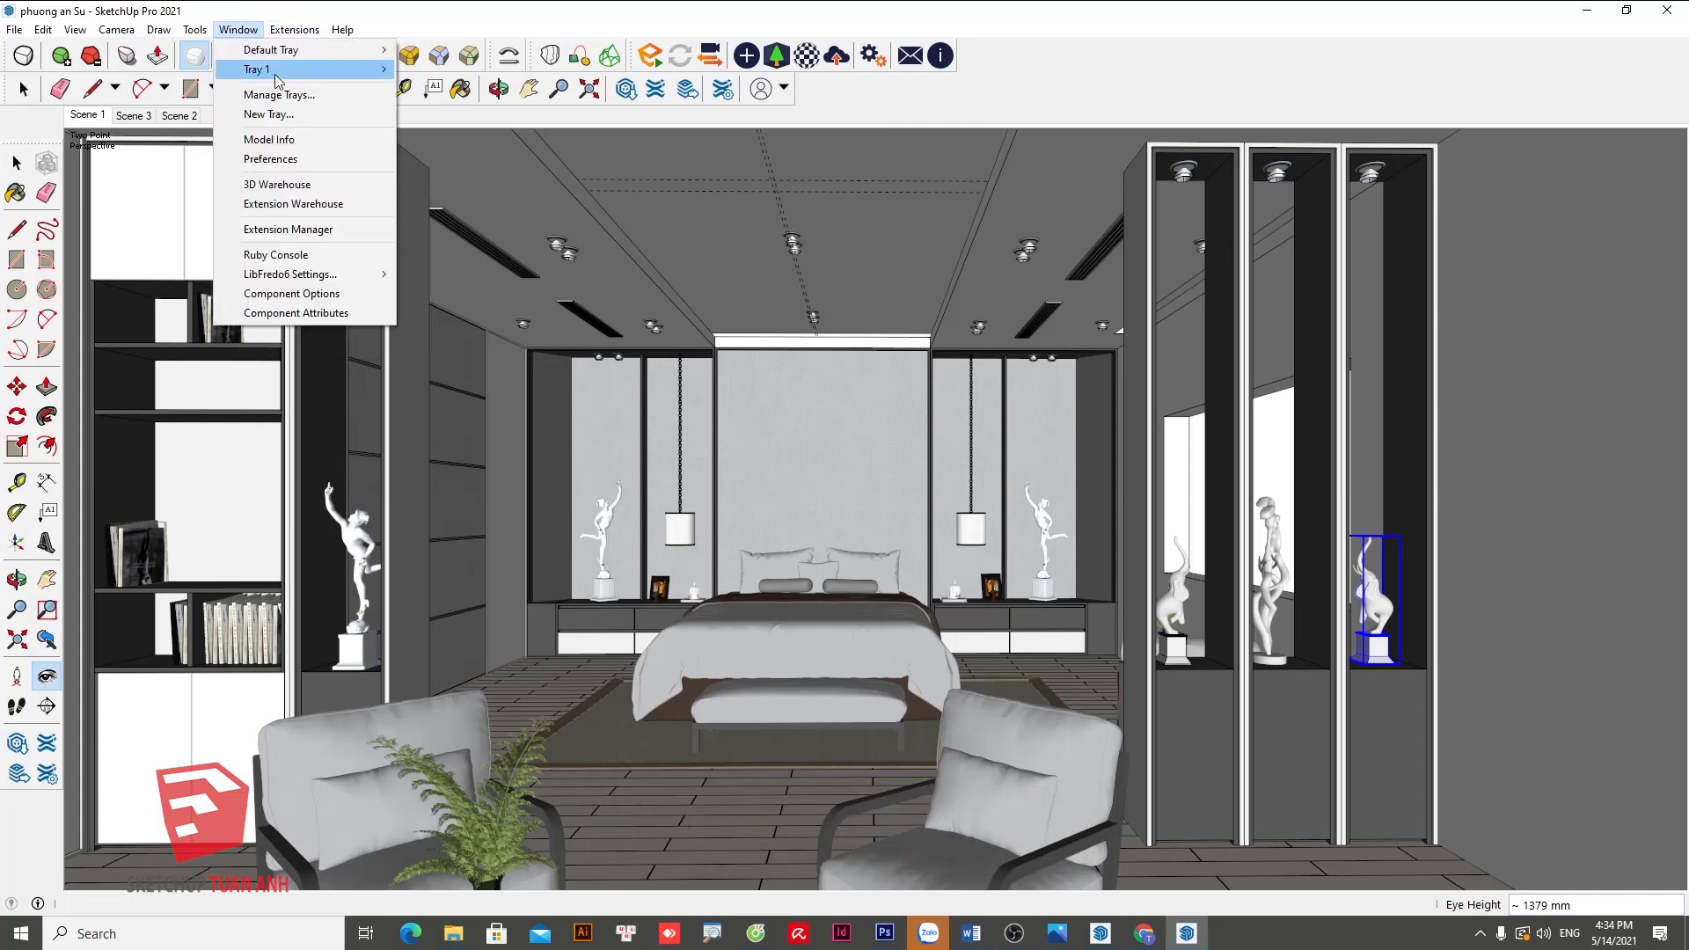
pyautogui.moveTo(257, 69)
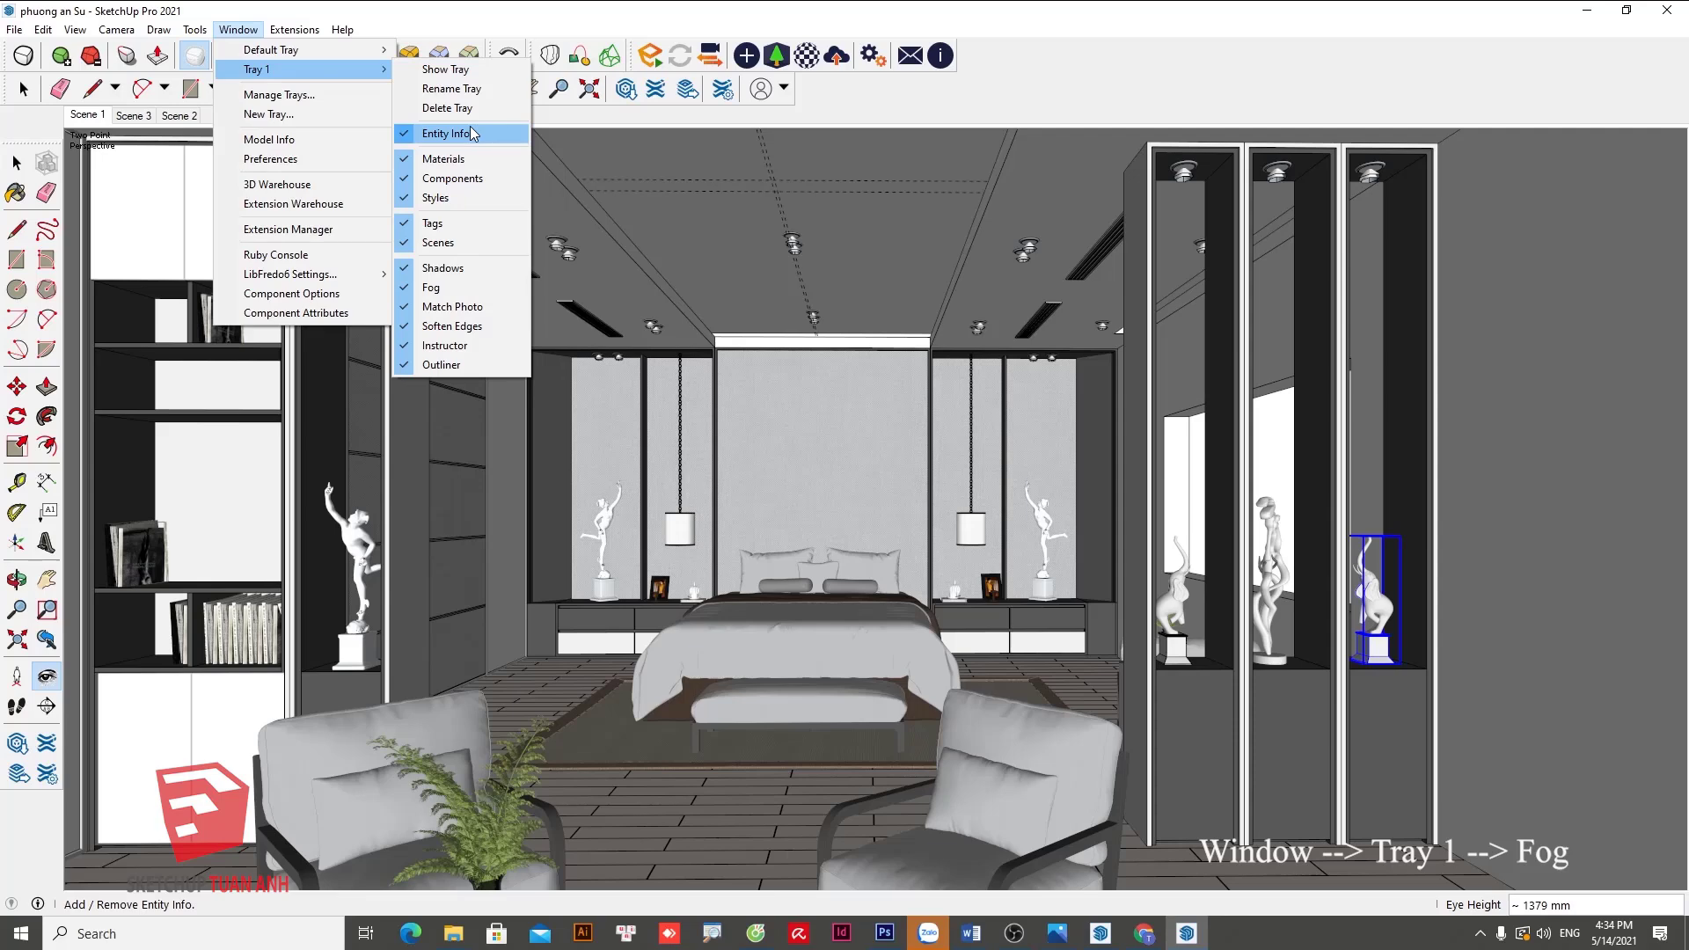
pyautogui.click(449, 296)
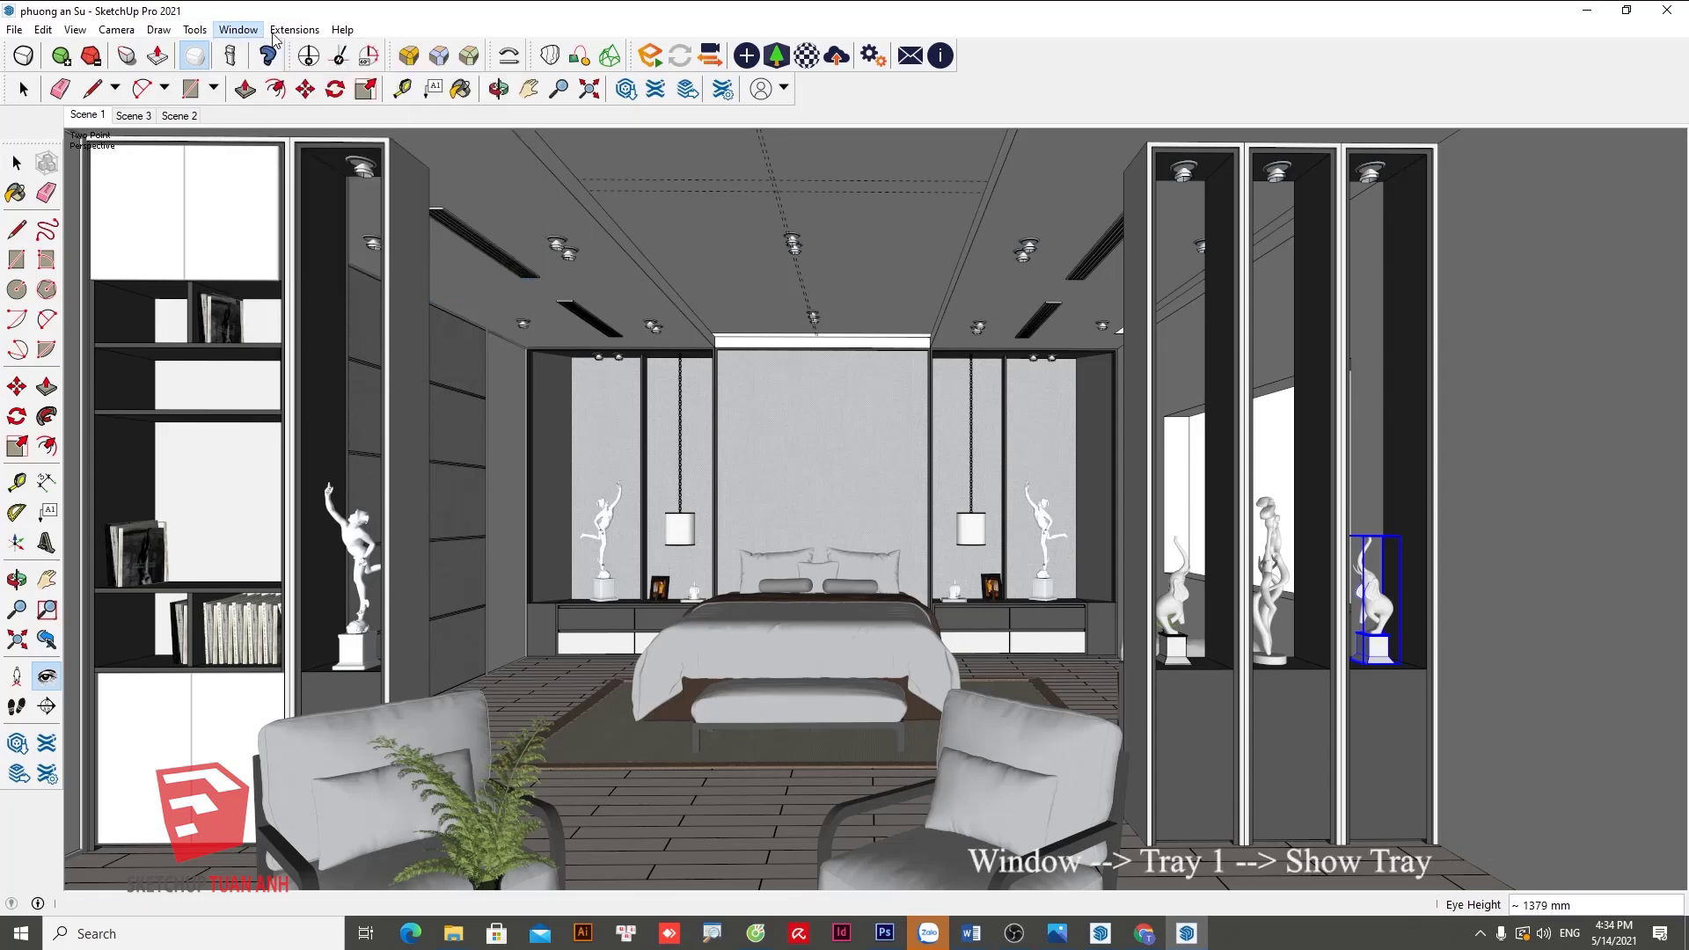
pyautogui.click(238, 29)
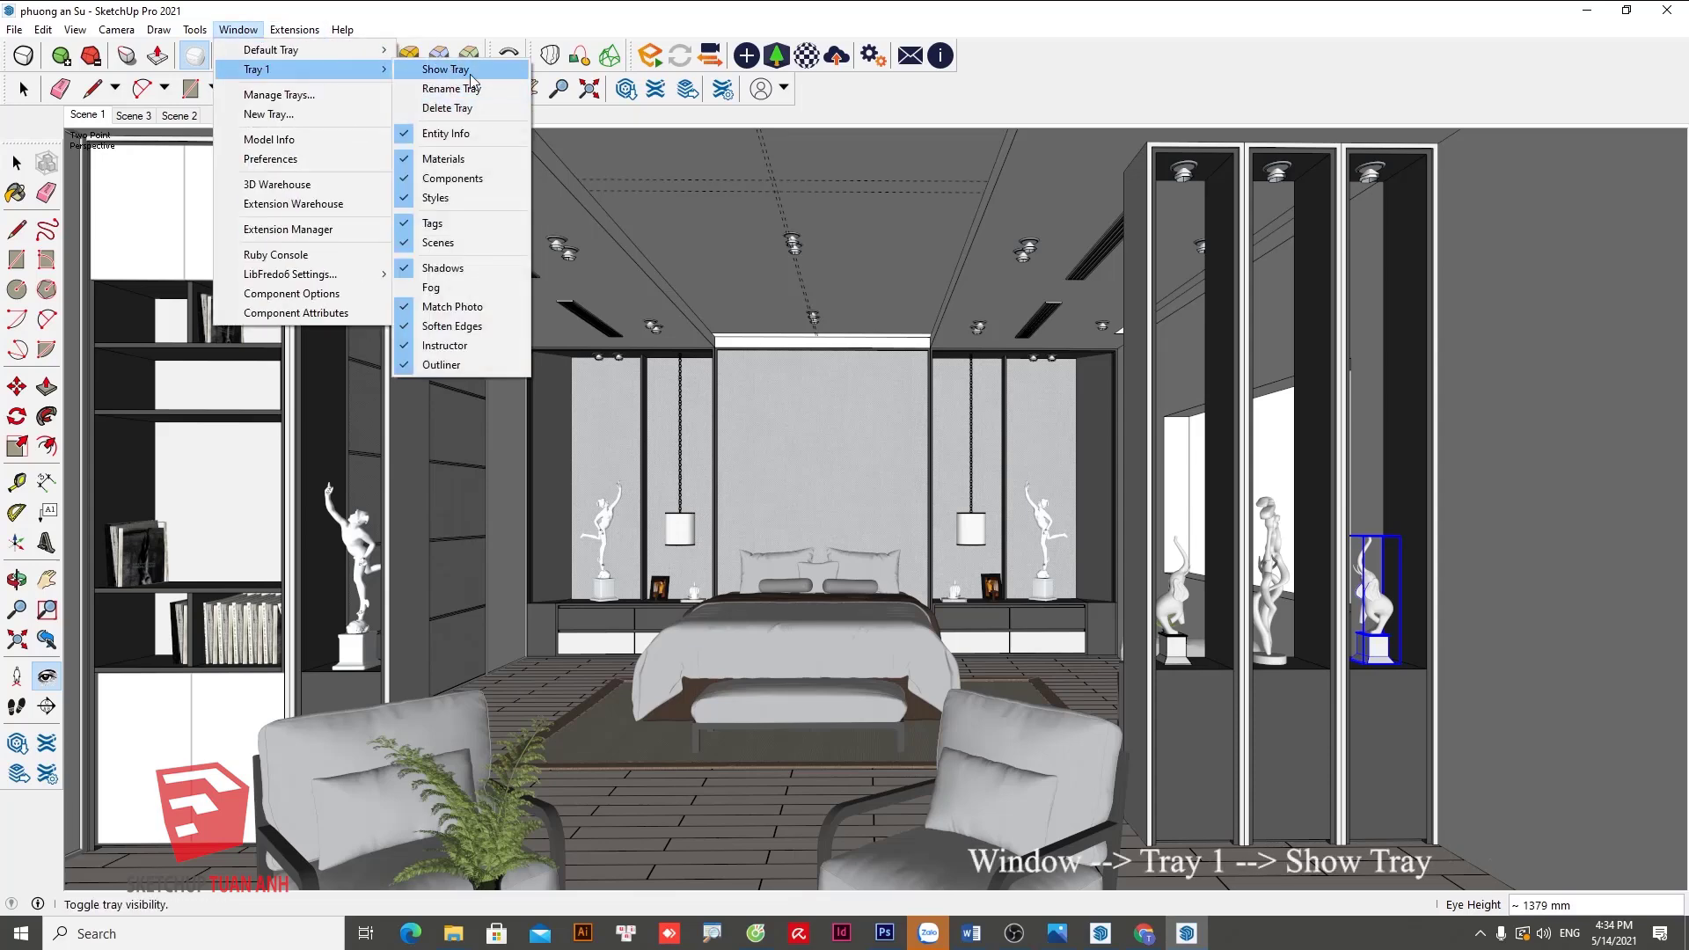
pyautogui.click(471, 75)
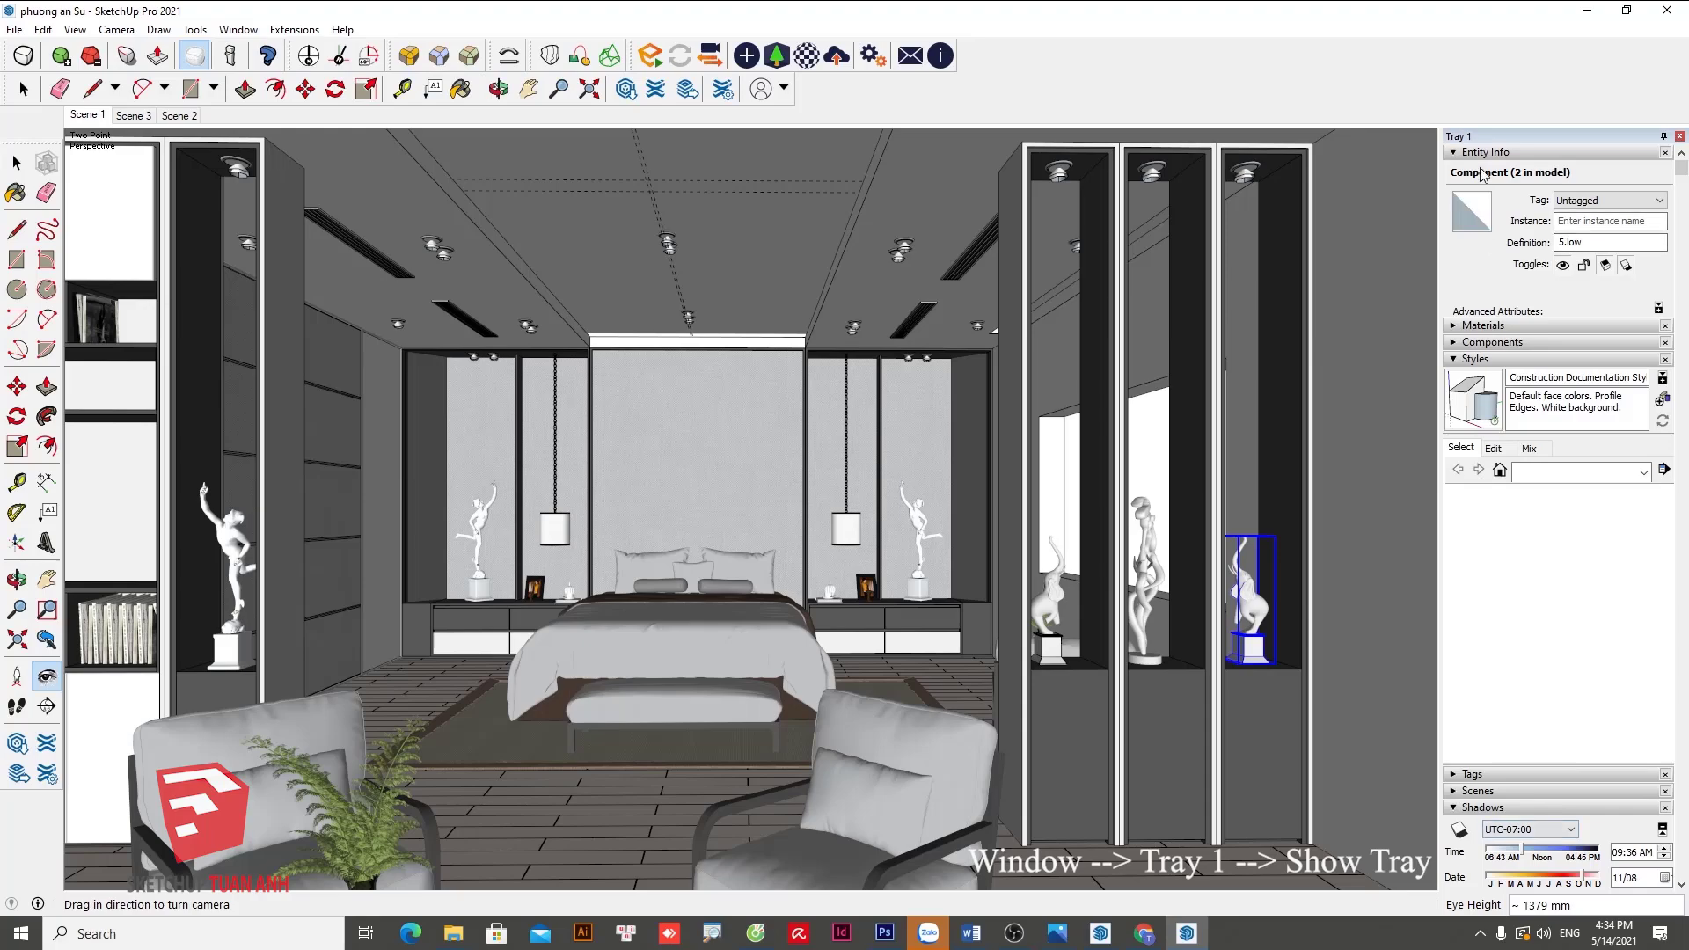
pyautogui.click(1454, 153)
pyautogui.click(1463, 202)
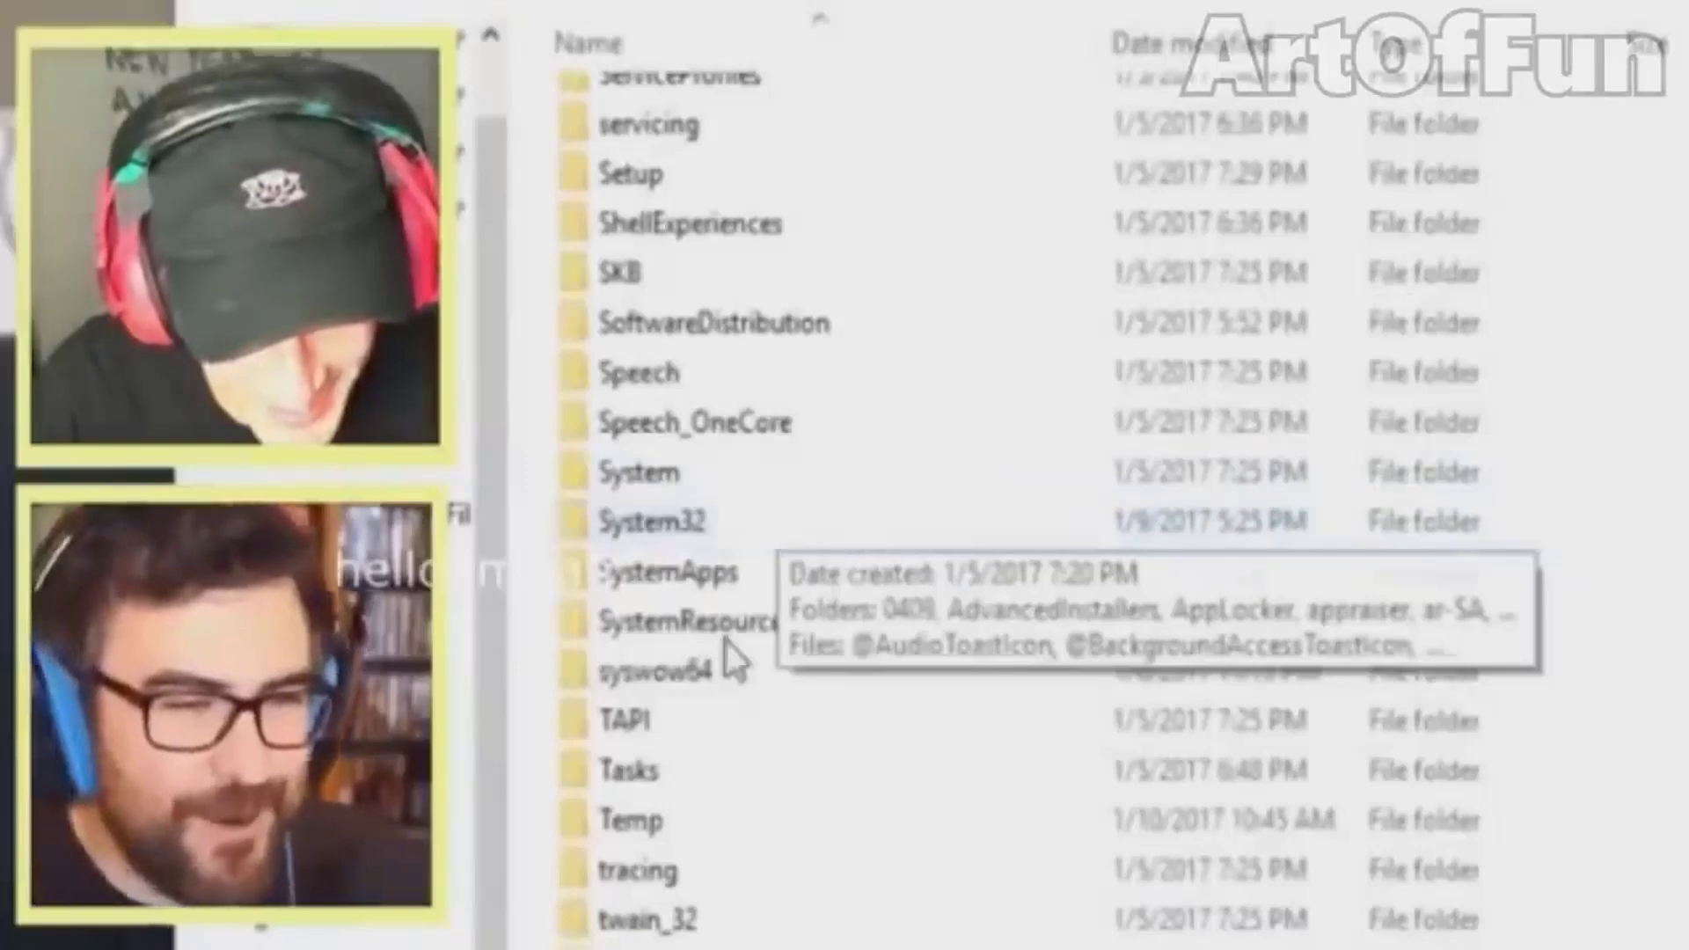
# Send the System32 folder in C:\Windows to the Recycle Bin.
pyautogui.click(703, 521)
pyautogui.rightClick(704, 519)
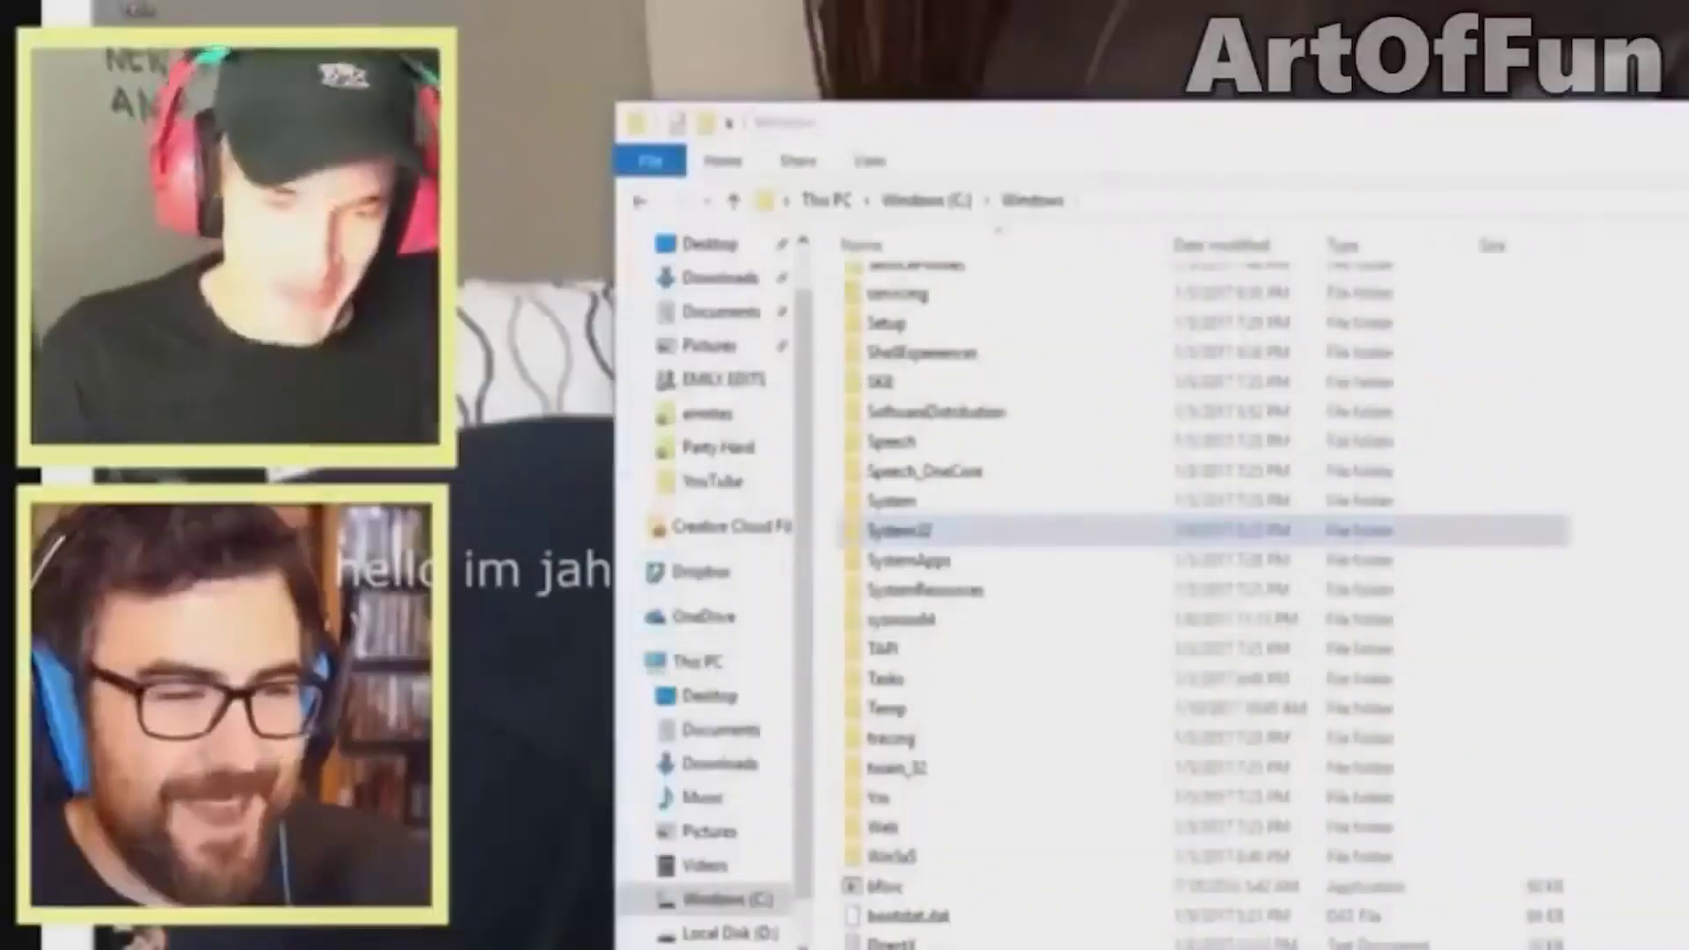
pyautogui.press('Delete')
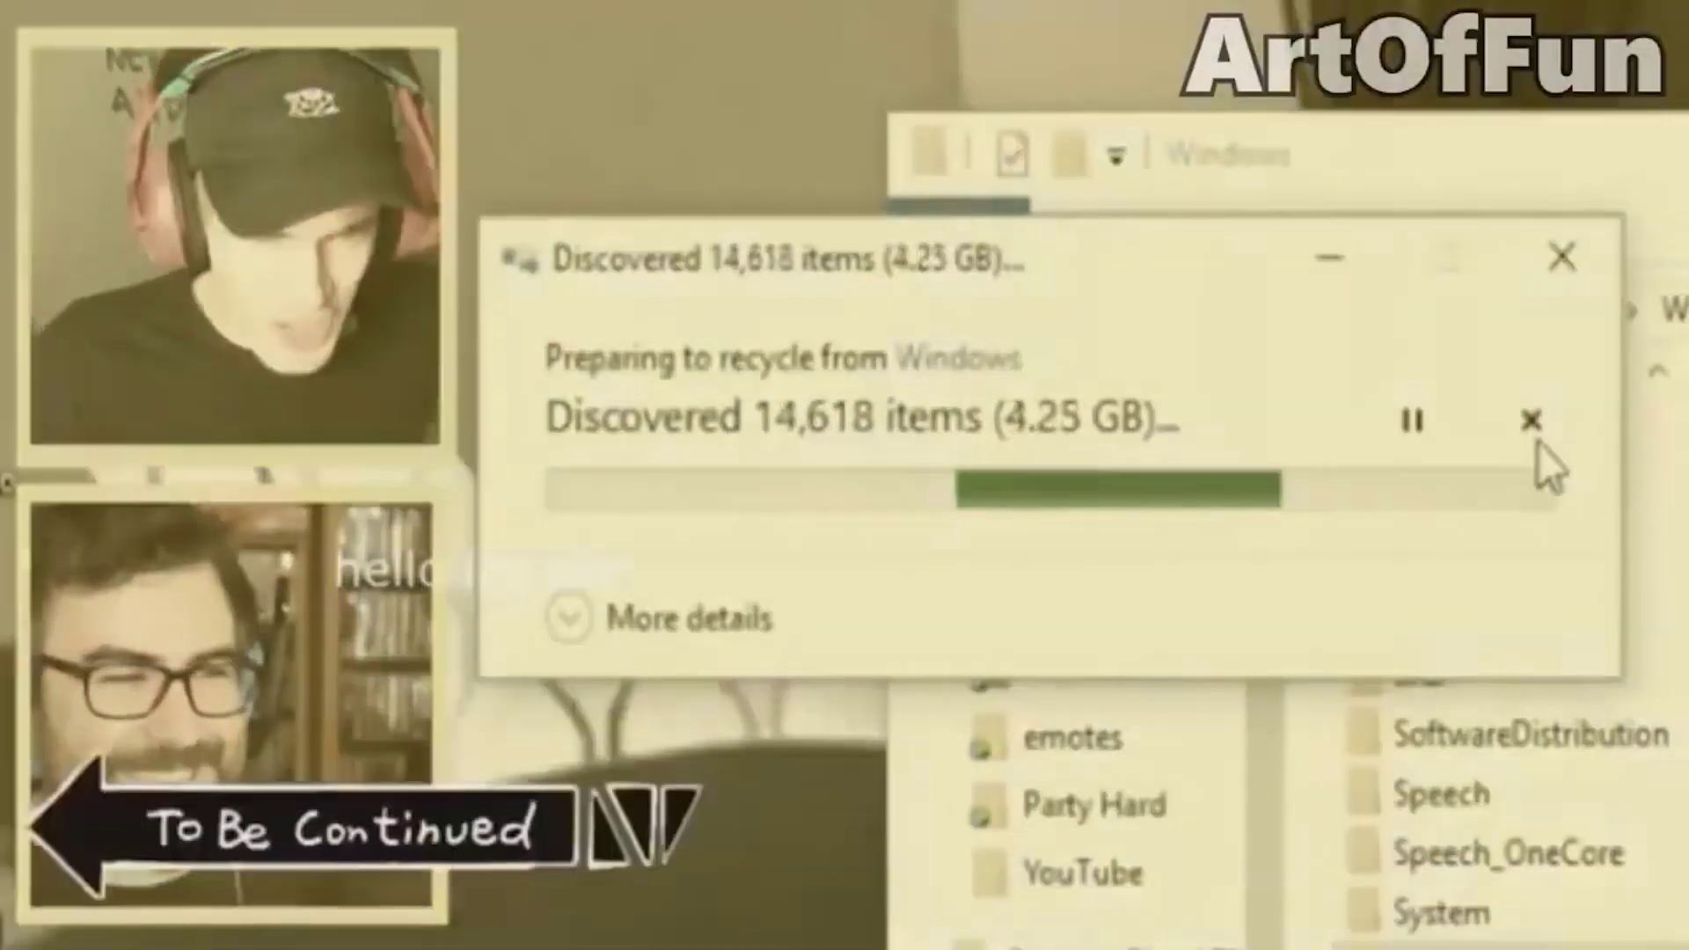